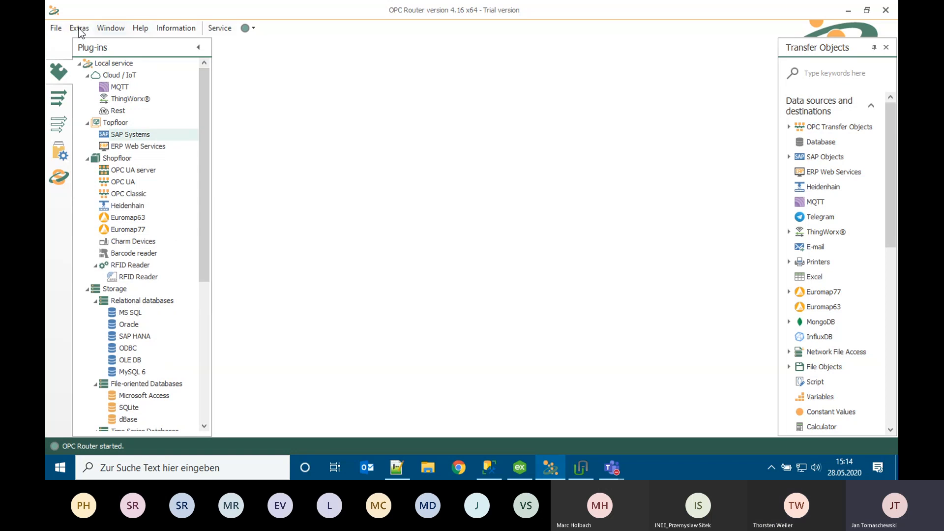
click(61, 27)
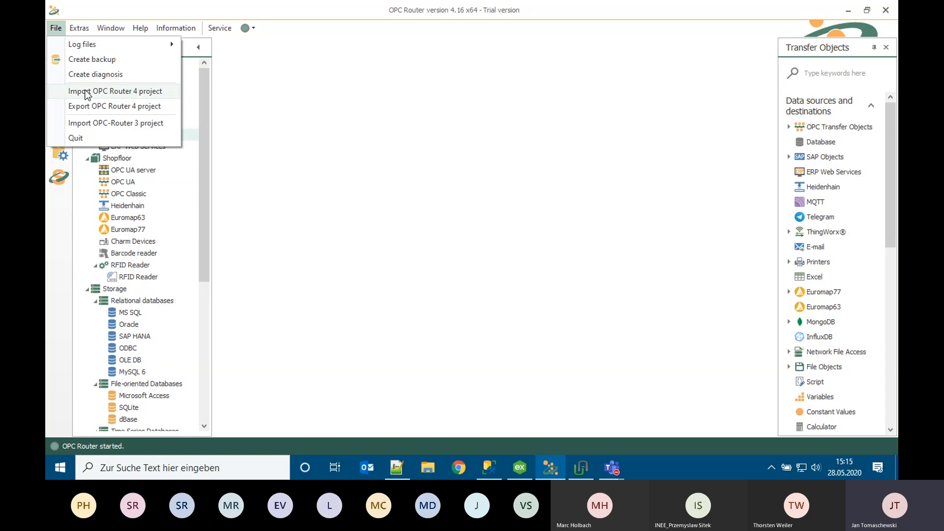
mouse_move(82, 48)
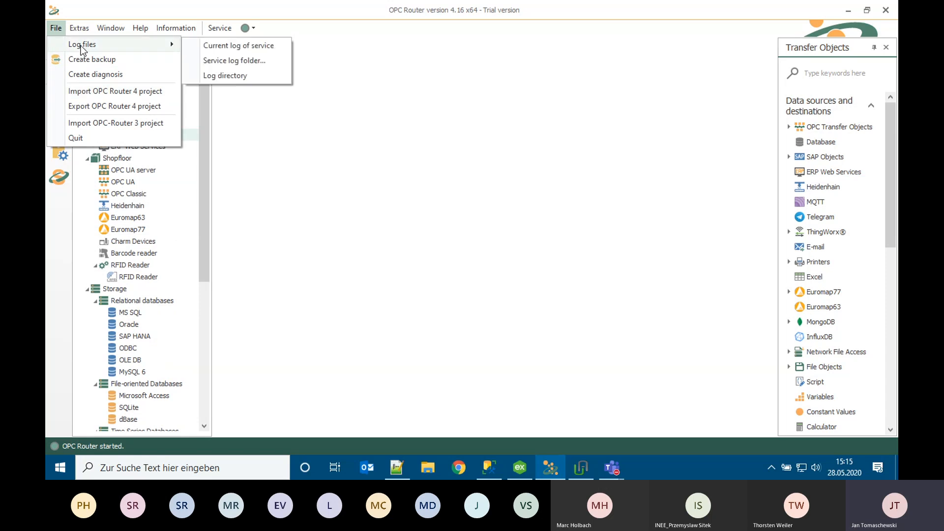
Set the storage time for events to 3 days in the OPC Router settings
click(82, 28)
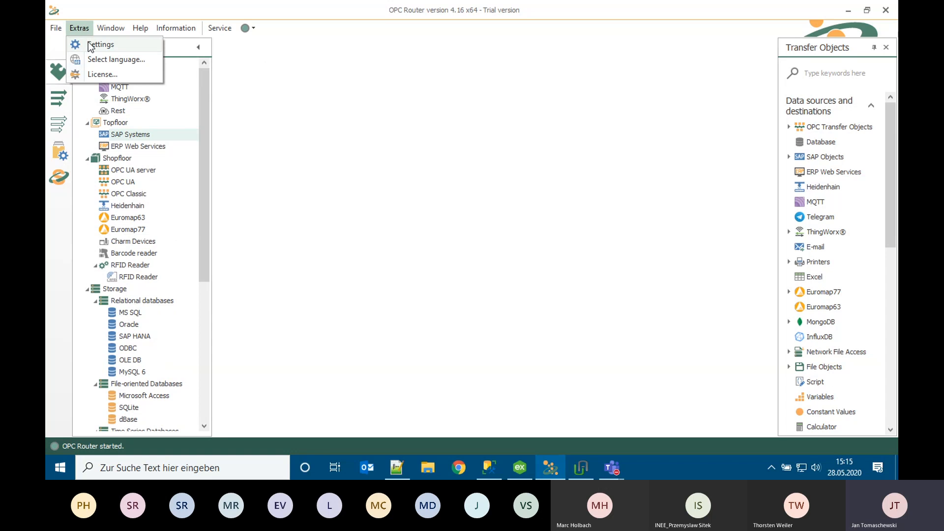
click(90, 45)
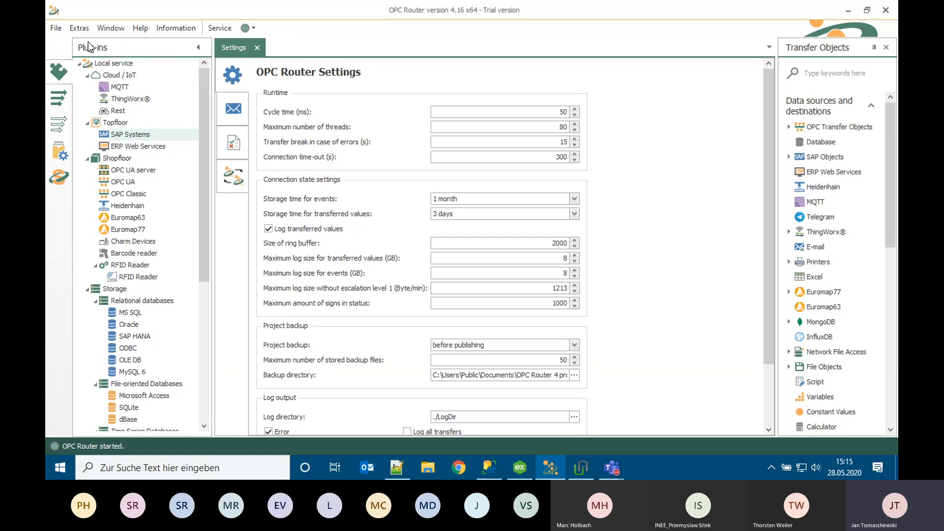
click(479, 198)
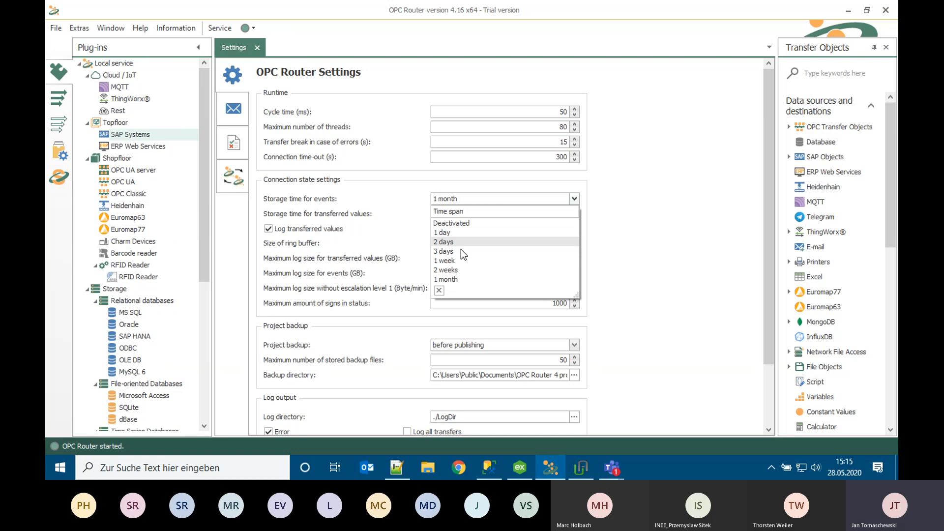
click(462, 251)
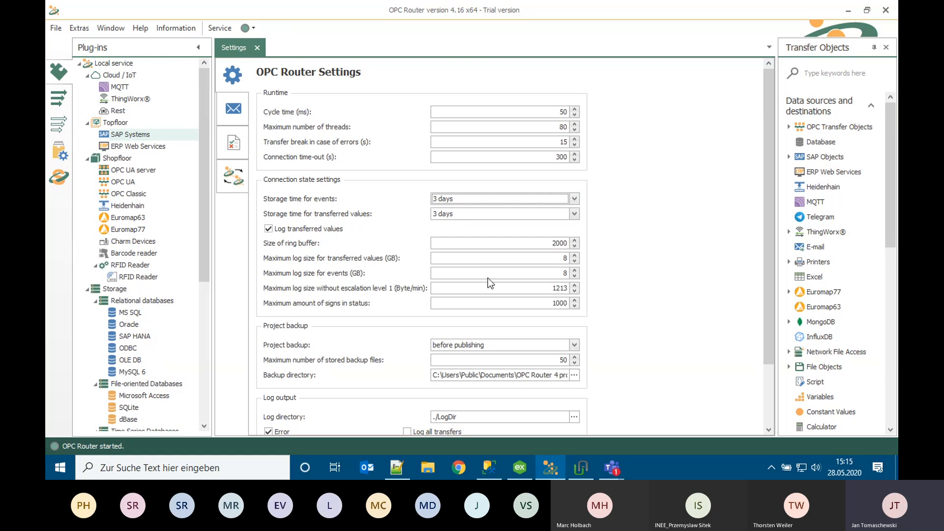
Set the maximum log sizes for transferred values and for events to 4 GB each
double_click(563, 258)
text(4)
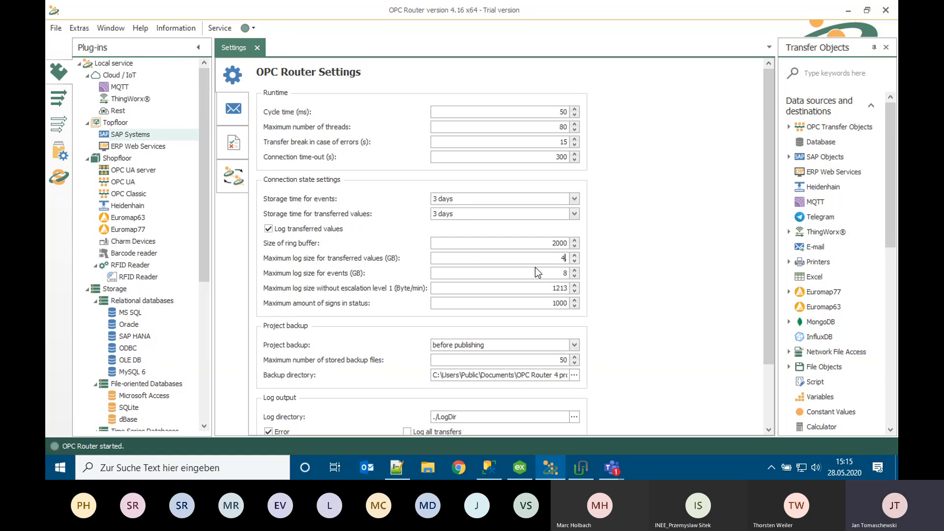
double_click(564, 273)
text(4.)
Review the notification group, server and client certificates, and redundancy settings, and close the settings
click(235, 110)
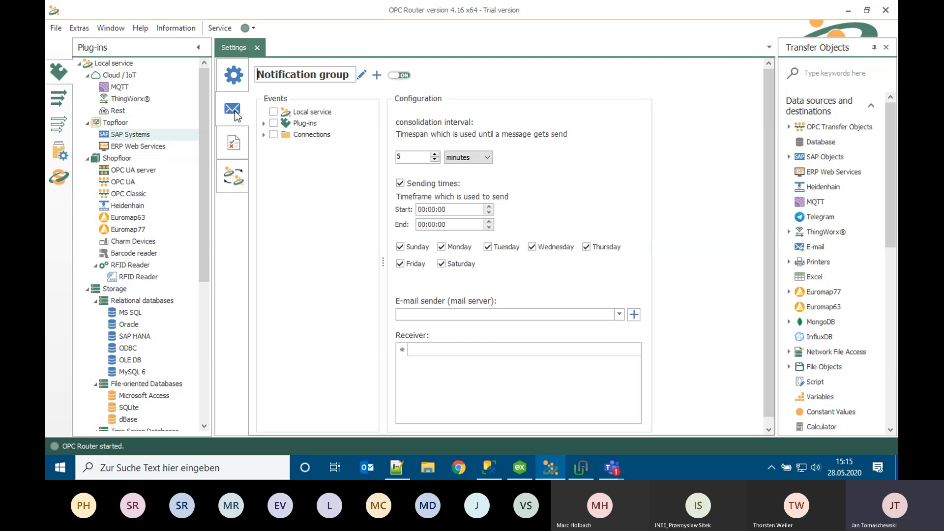
click(233, 143)
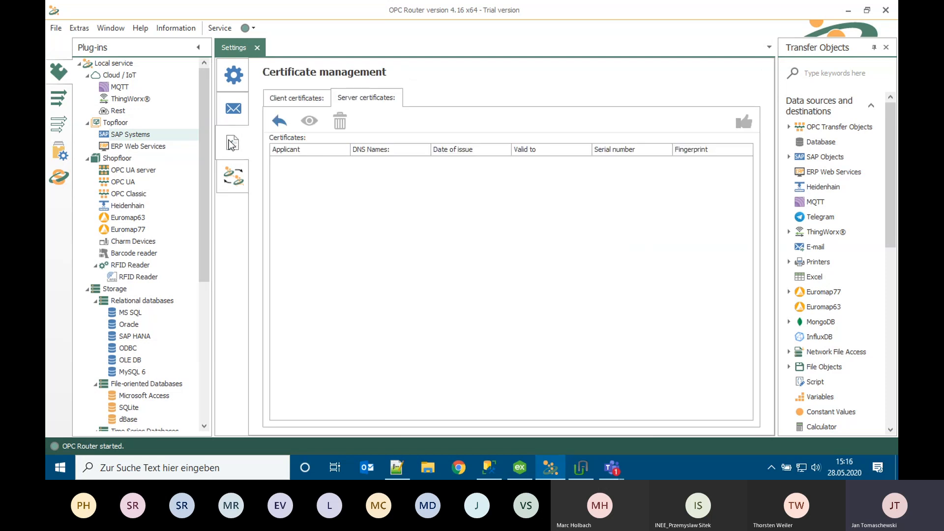
click(294, 103)
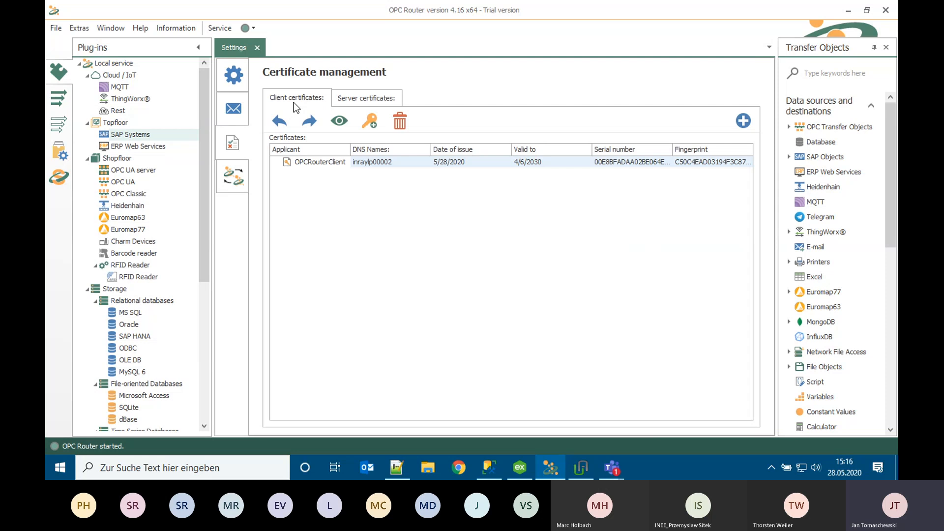
click(237, 175)
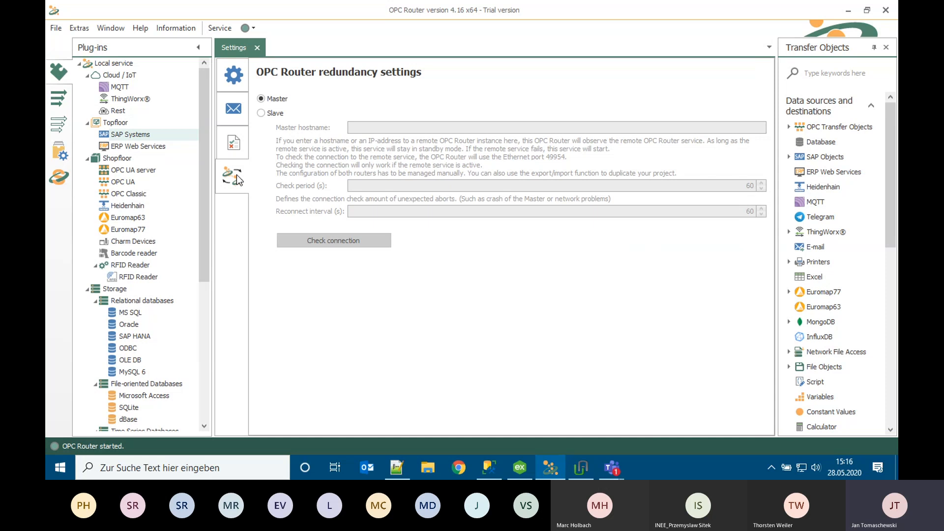
click(257, 48)
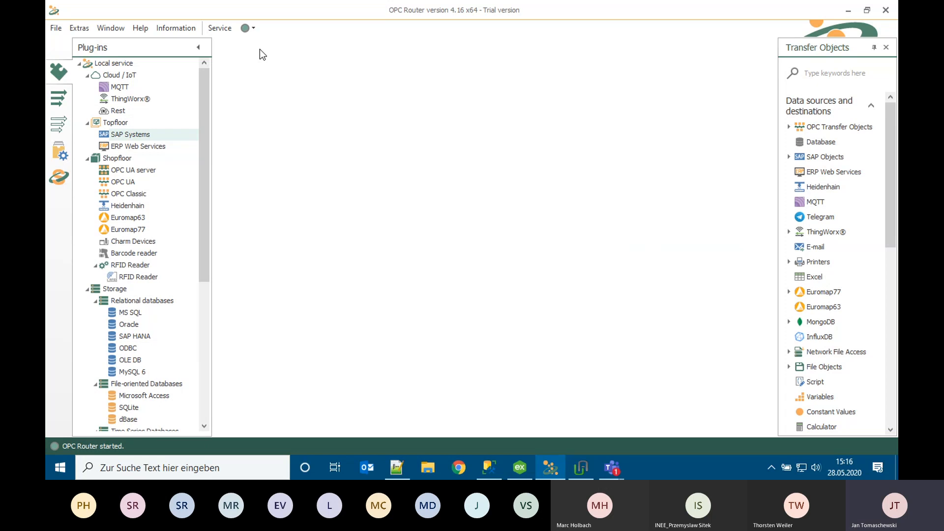
Enable expert mode and accept the notice about untested functions
click(184, 31)
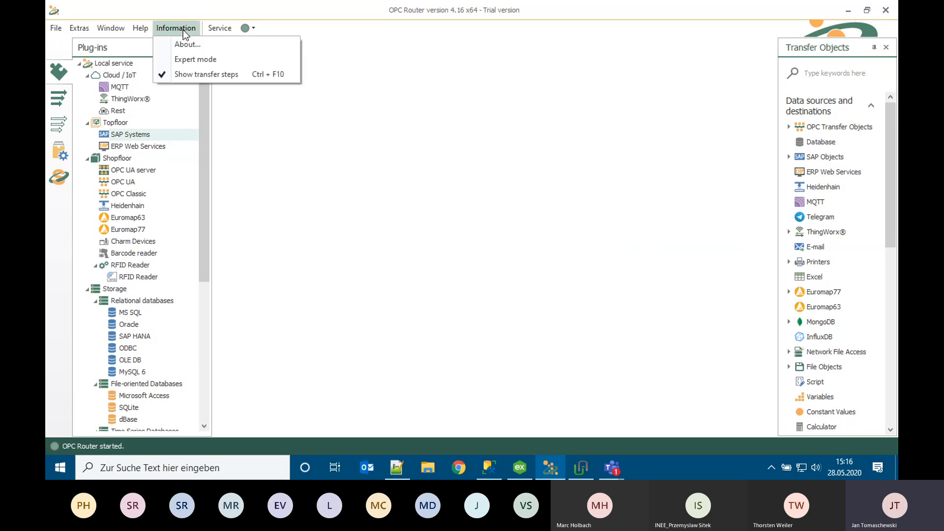
click(219, 60)
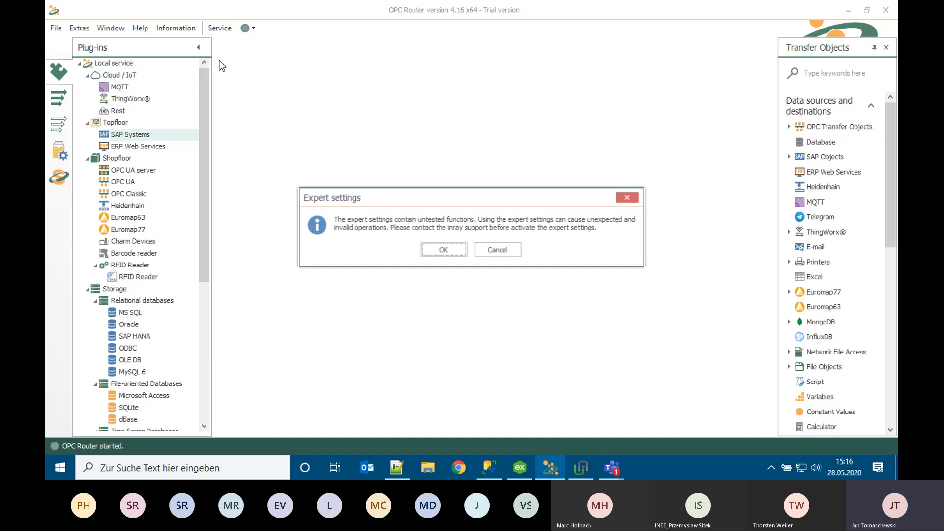
click(436, 256)
Examine the database settings and their options for deleting database data, and close them without changes
click(55, 27)
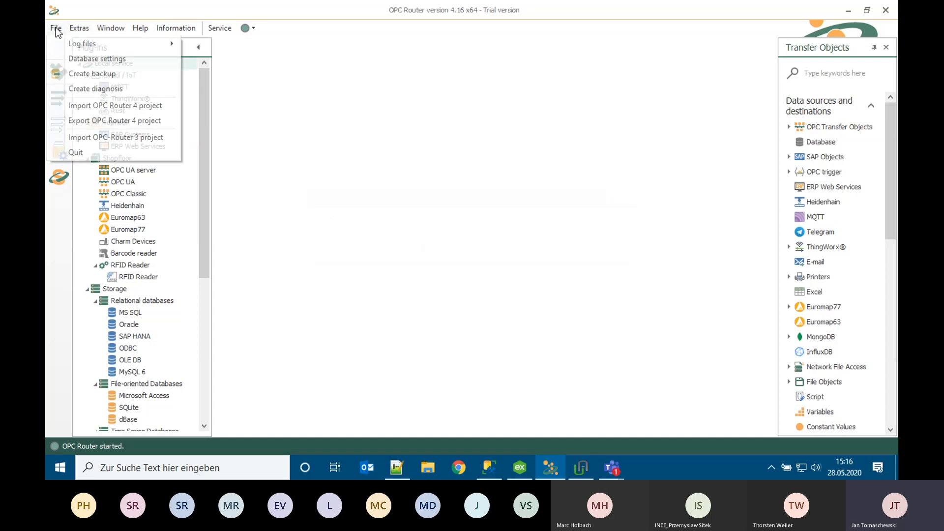
click(82, 60)
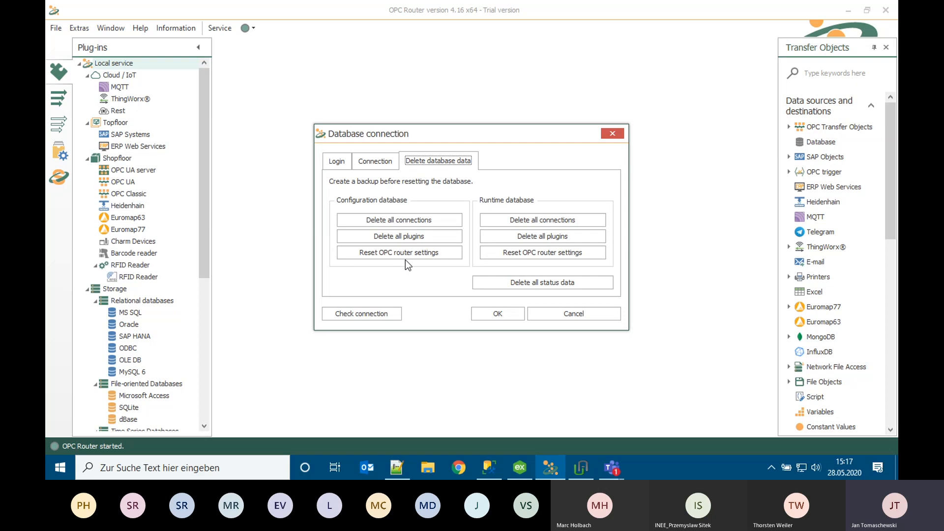
click(617, 133)
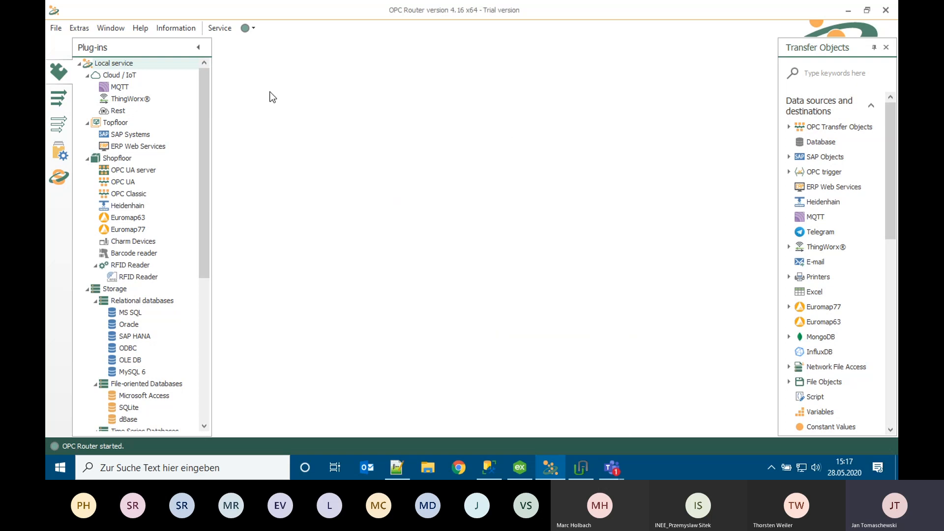
Turn expert mode off again and check the option for showing transfer steps
click(185, 28)
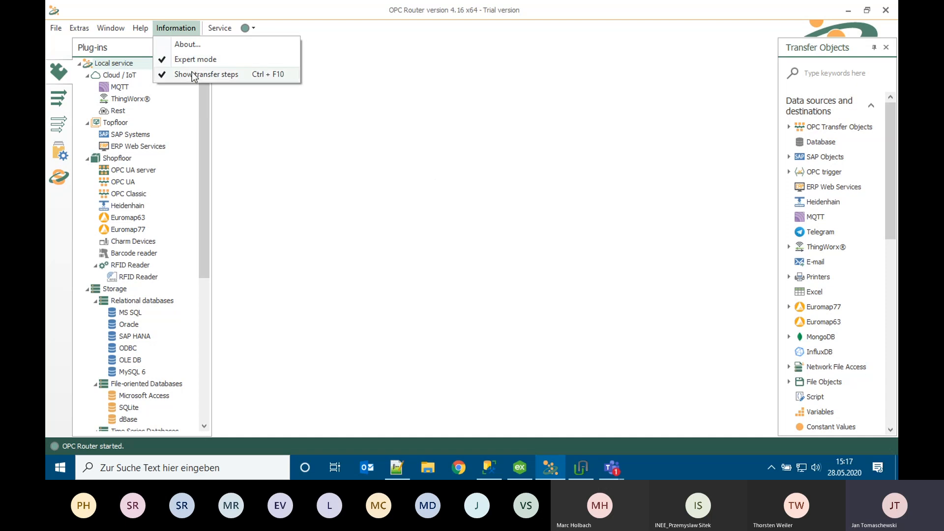
click(195, 59)
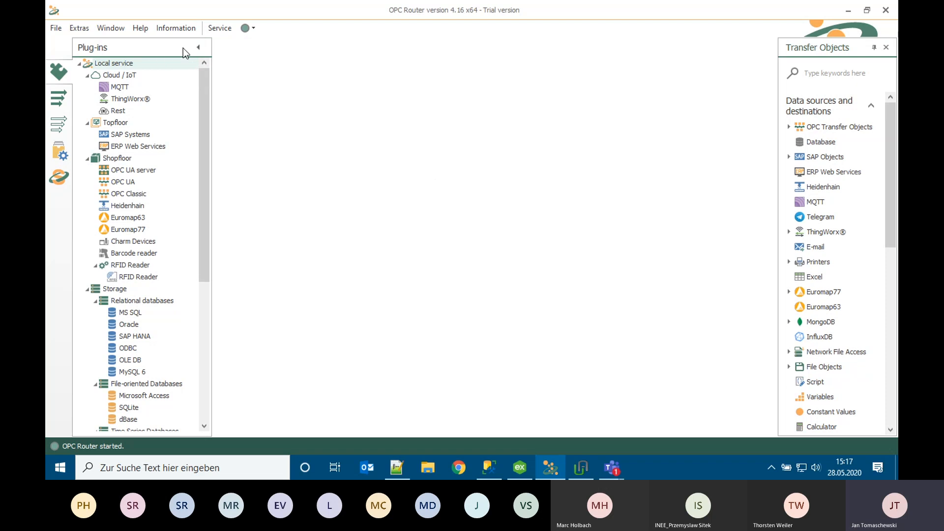
click(177, 28)
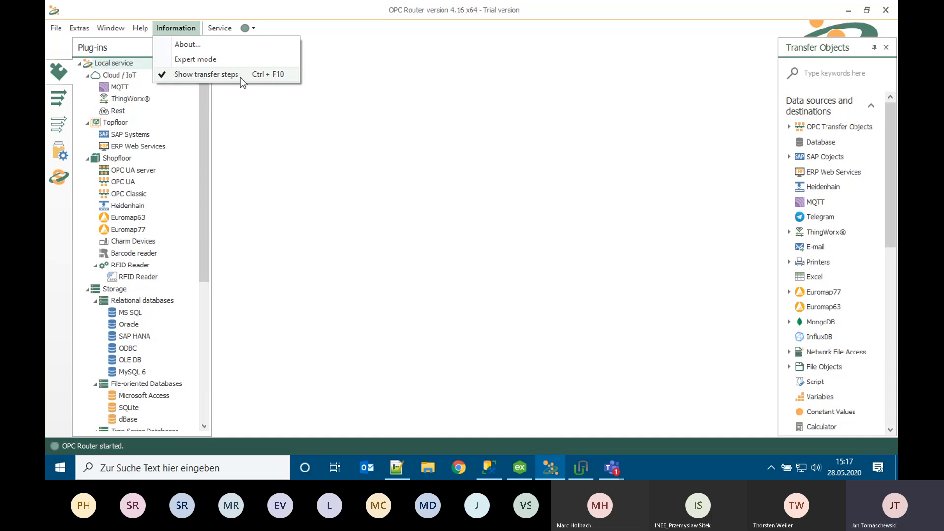
click(308, 143)
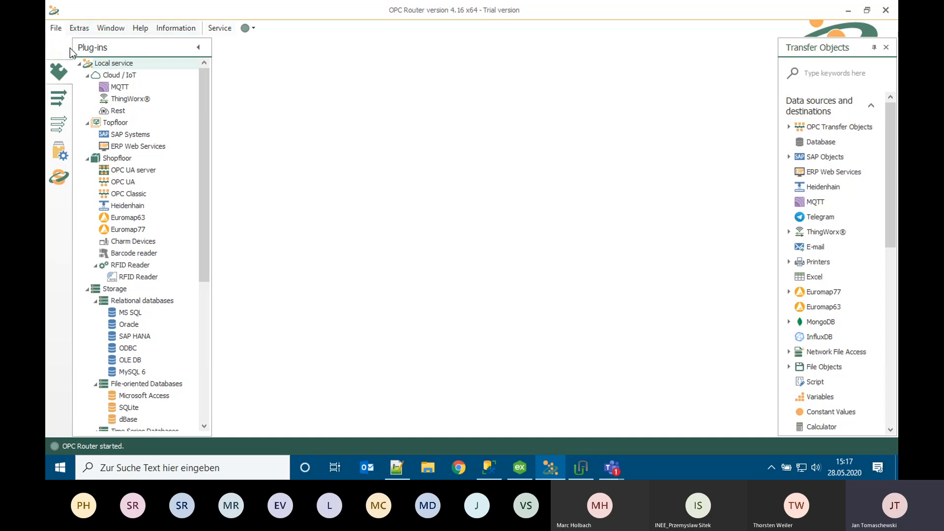
Examine the project's plug-ins, connections, templates, go-productive selection and runtime state areas
click(59, 101)
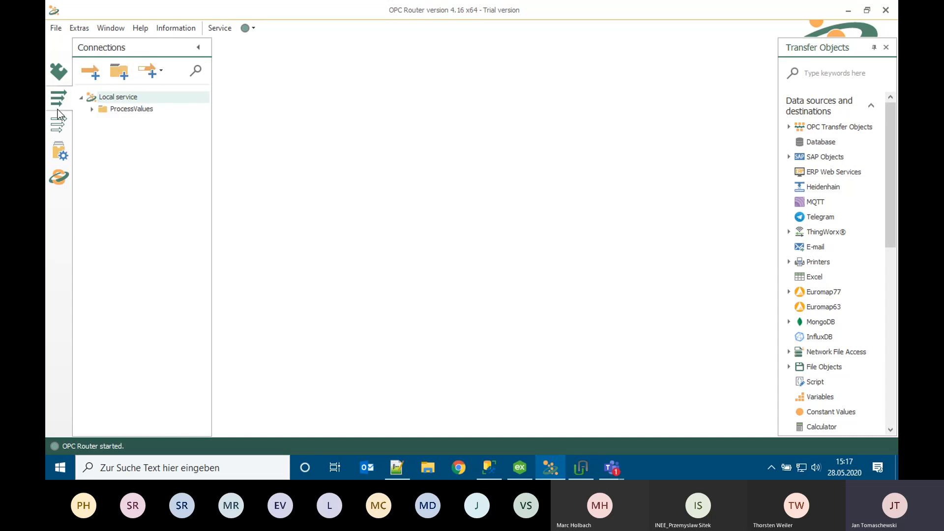
click(58, 124)
click(58, 153)
click(59, 177)
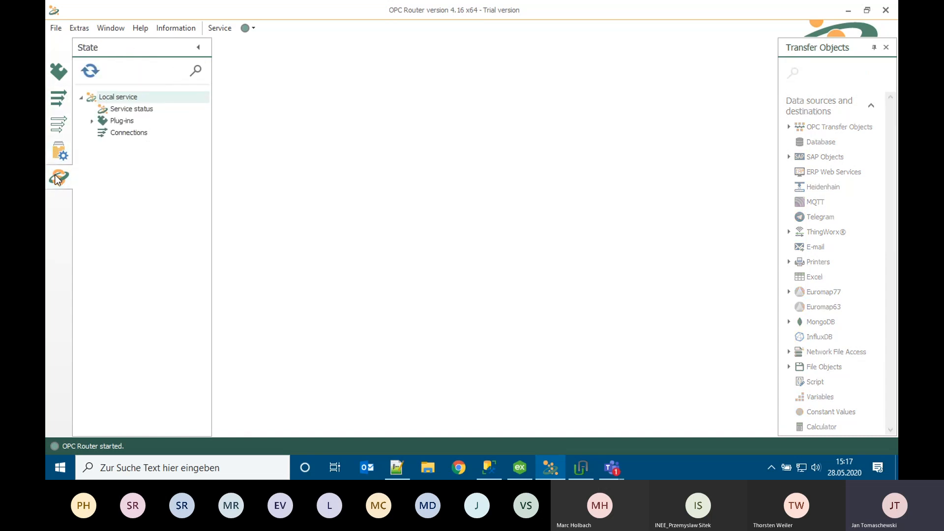
click(61, 77)
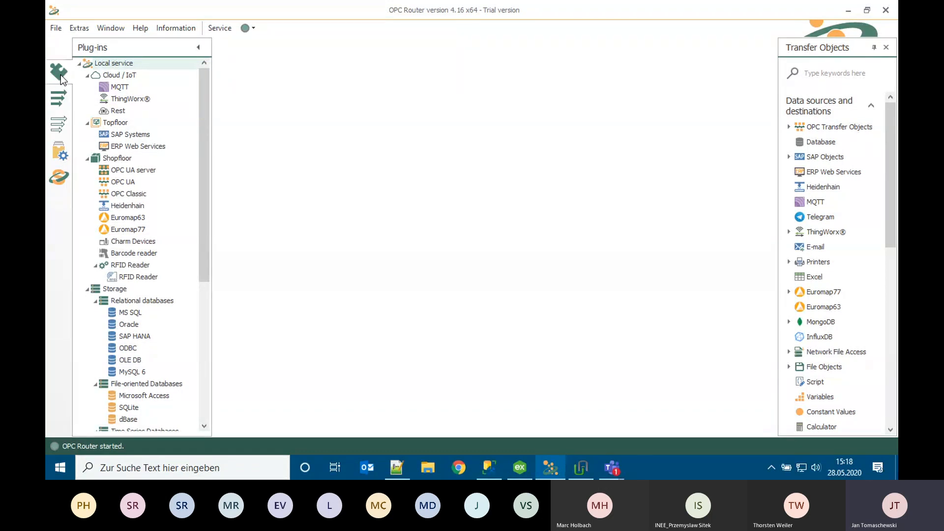
click(58, 99)
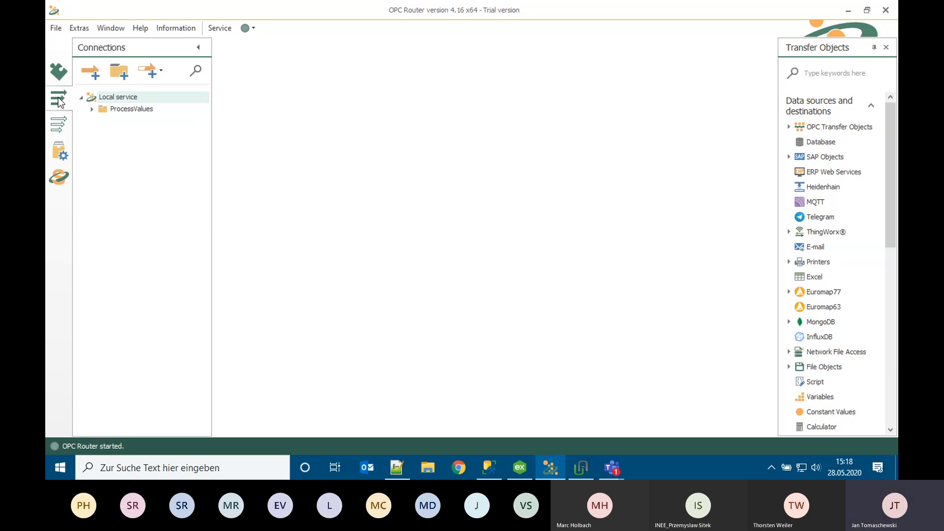
click(59, 124)
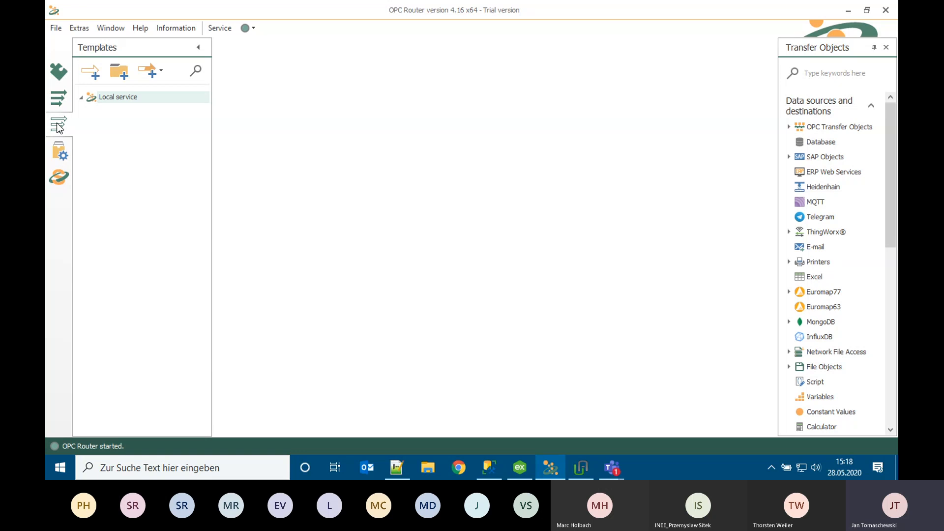
click(58, 152)
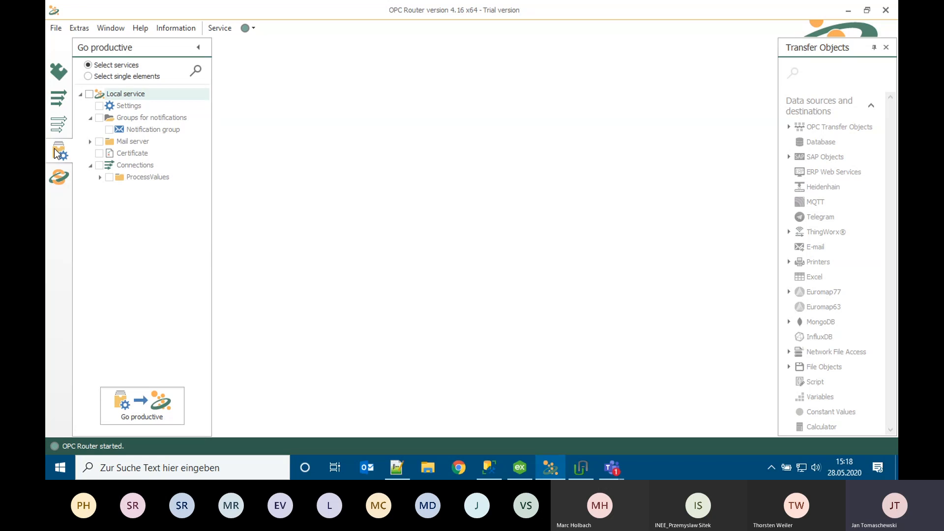
click(59, 177)
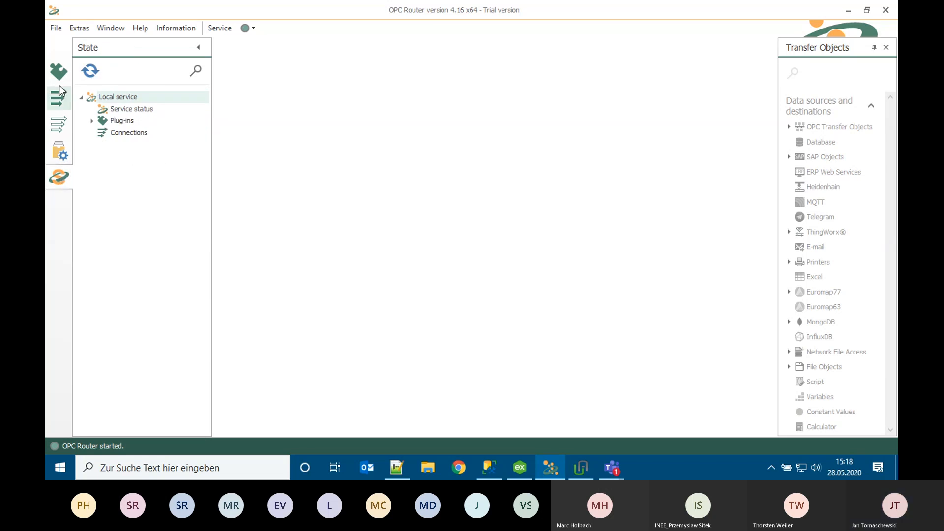
click(56, 73)
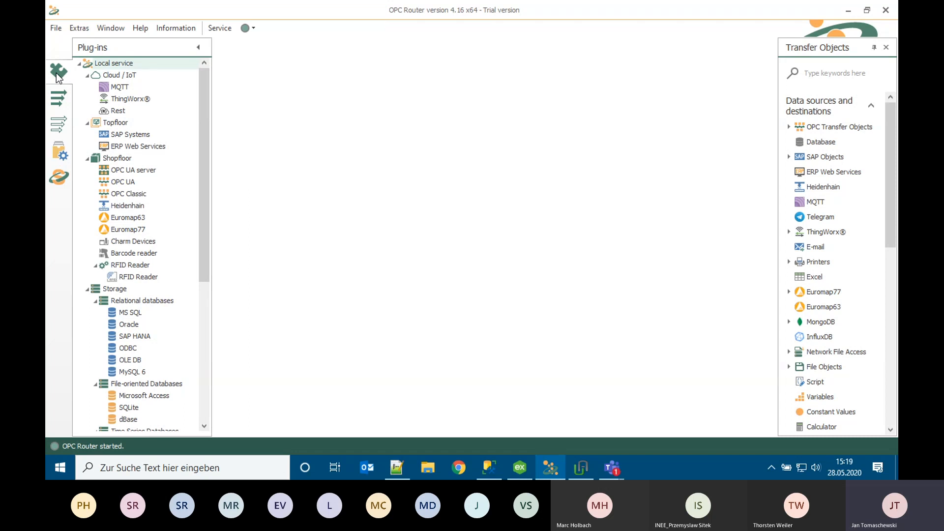
click(60, 98)
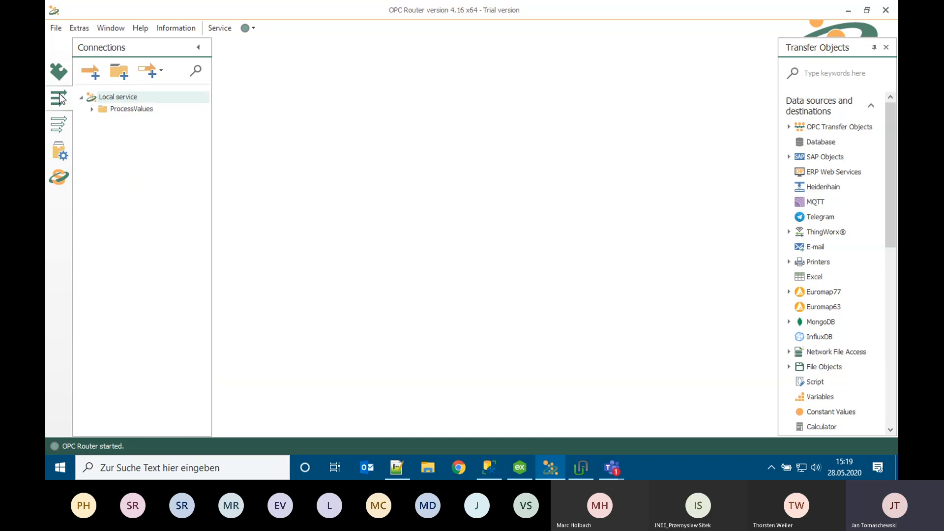
click(56, 125)
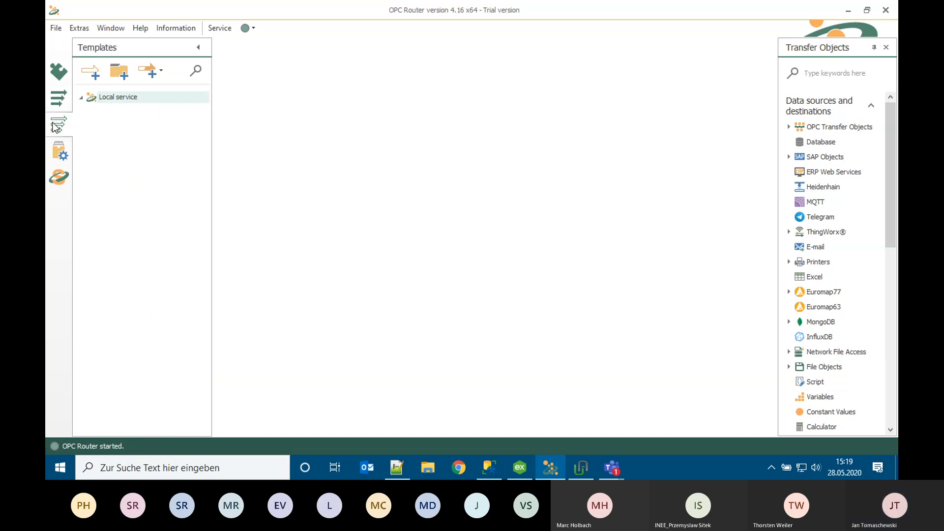
click(61, 148)
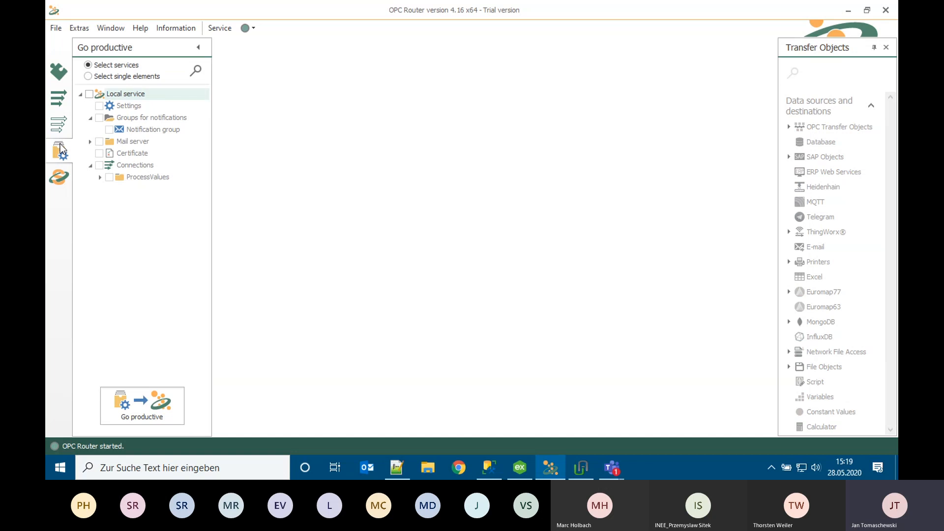
click(58, 170)
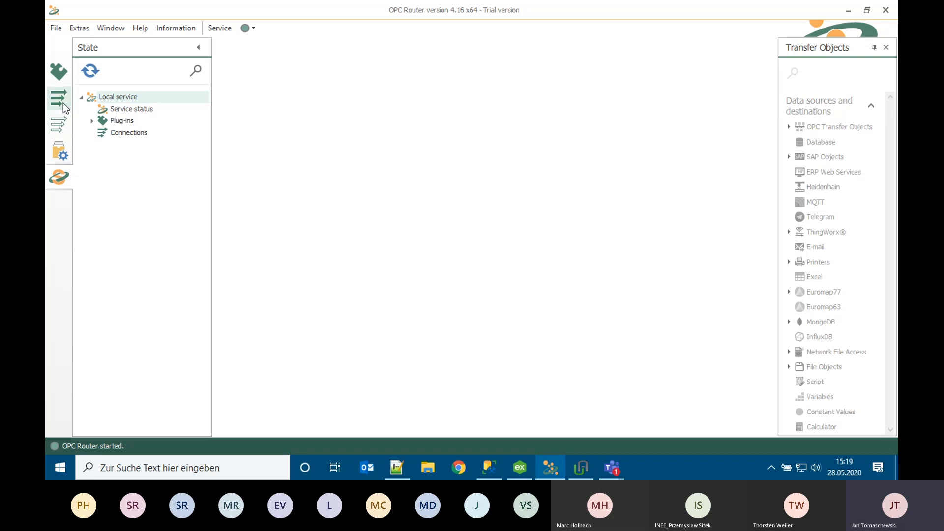
Create a new template under the local service, name it "Template Process Data" and open it for design
click(59, 122)
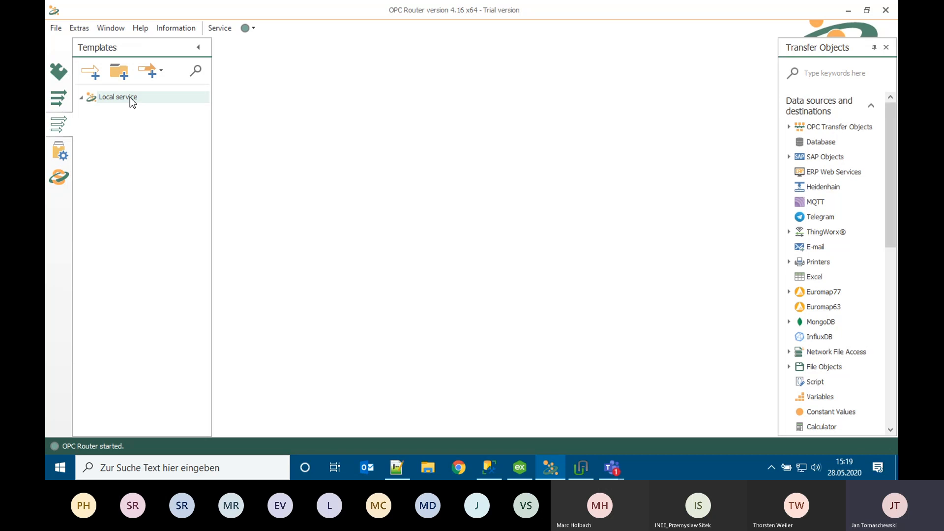
right_click(130, 98)
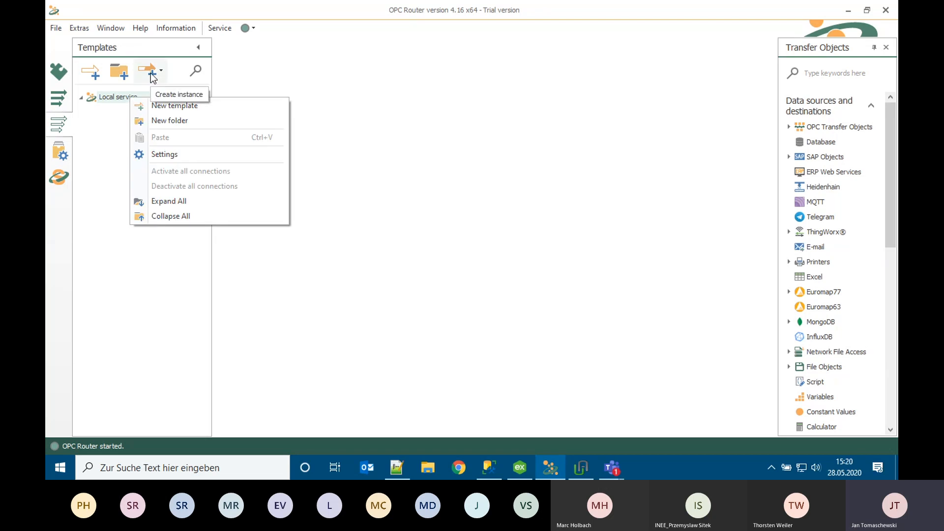
click(155, 105)
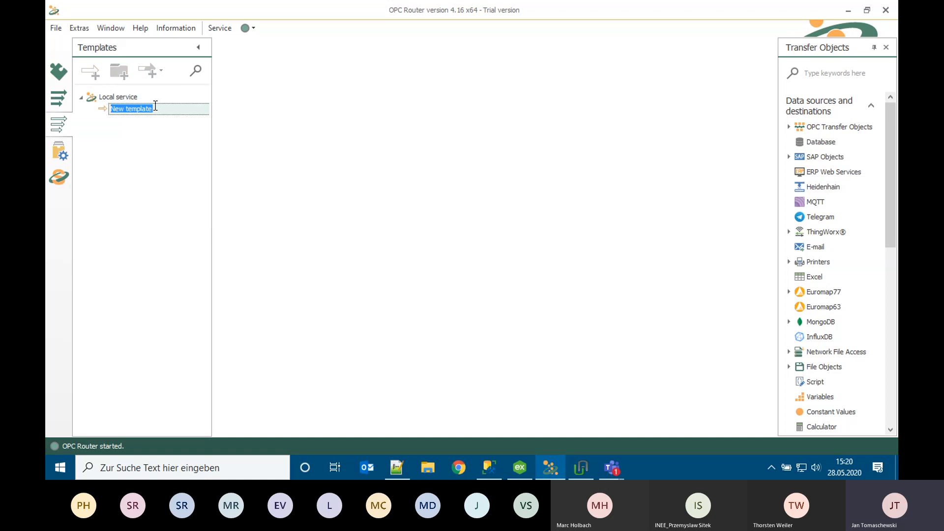
text(My)
key(BackSpace)
key(BackSpace)
text(Template)
text(Produ)
key(BackSpace)
key(BackSpace)
key(BackSpace)
key(BackSpace)
key(BackSpace)
text(Process Data)
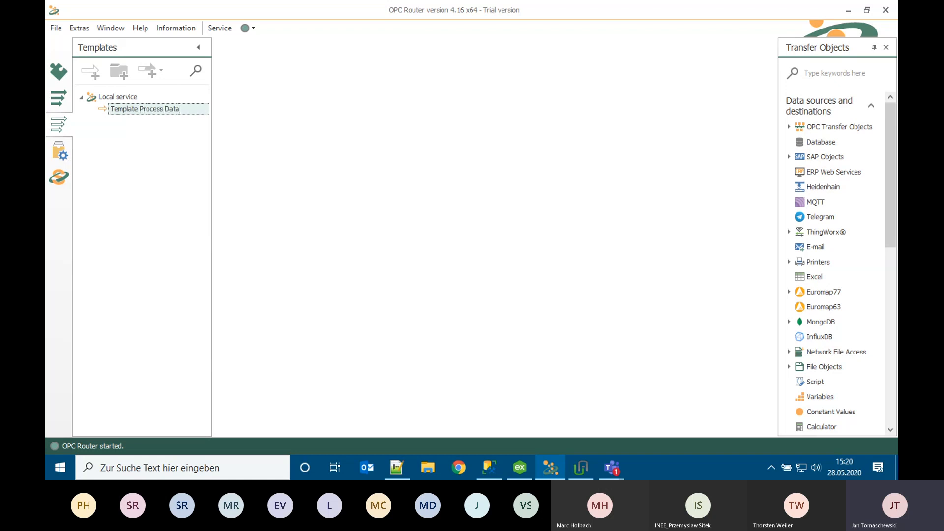
double_click(156, 111)
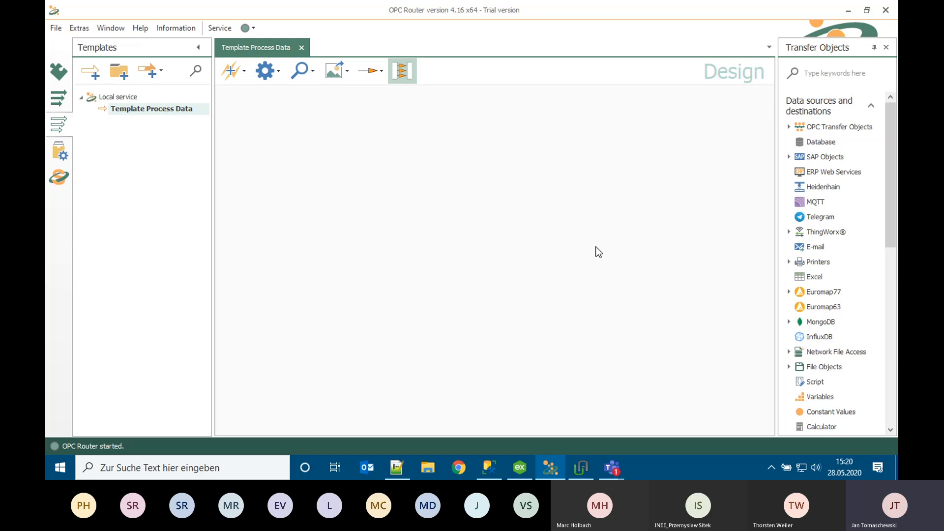
Add an OPC Data Change trigger to the upper part of the Template Process Data design area
click(67, 100)
click(59, 124)
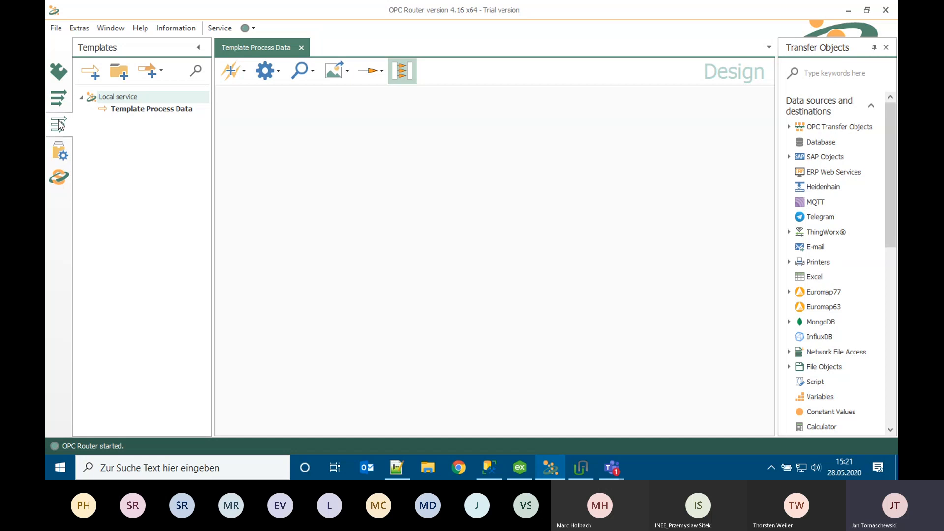
click(166, 111)
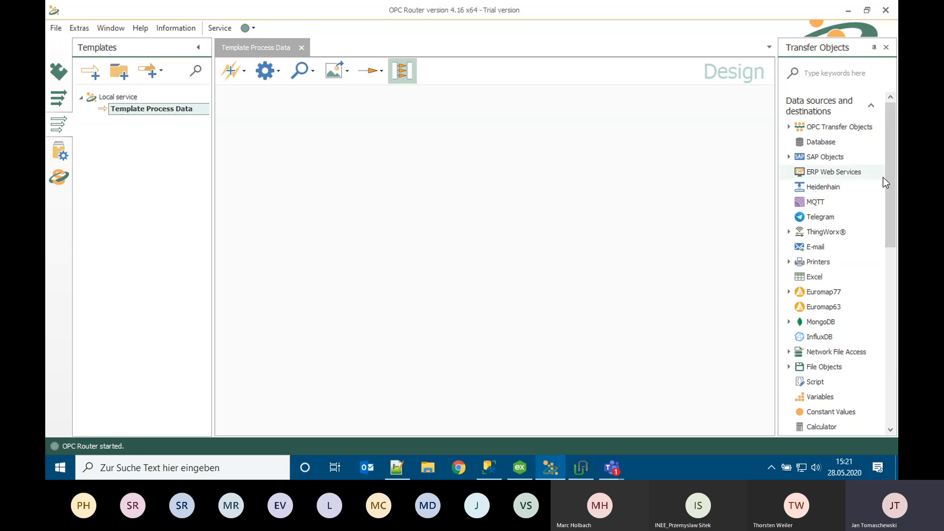
drag(890, 186, 887, 334)
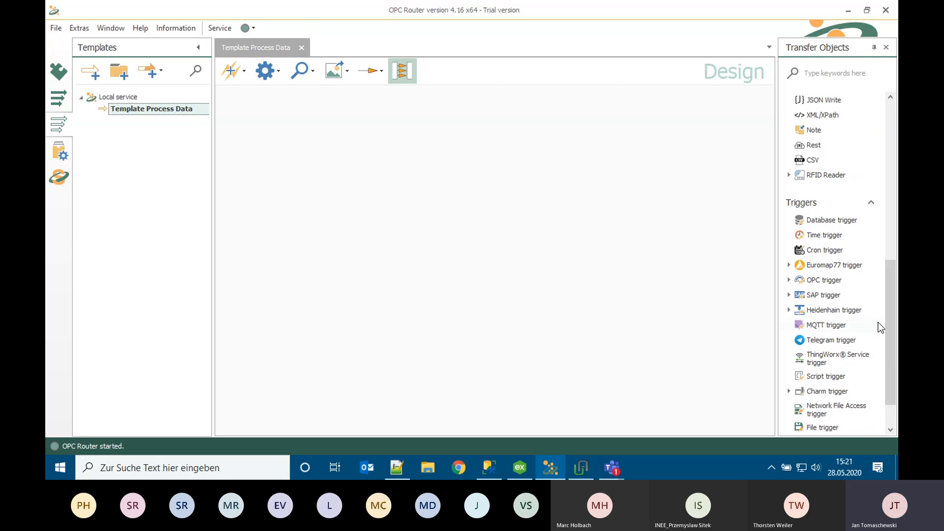
click(790, 280)
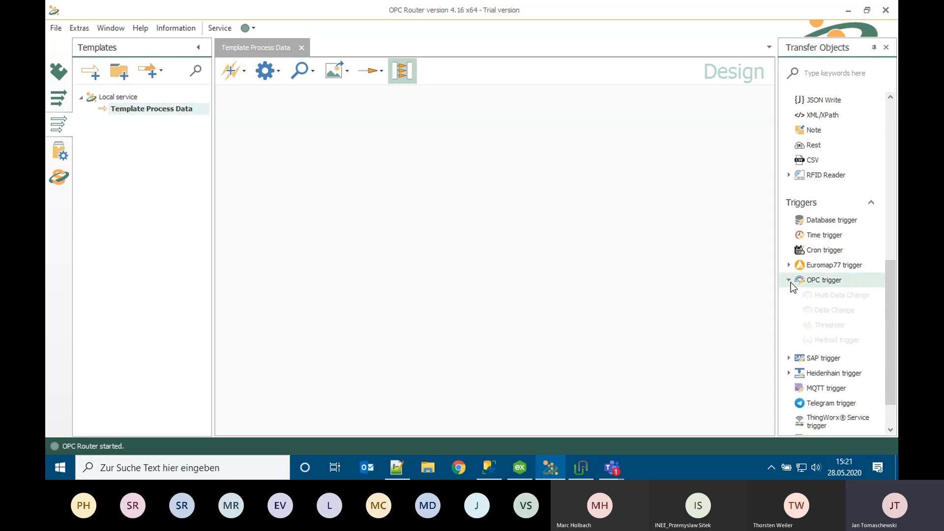
drag(821, 314, 291, 149)
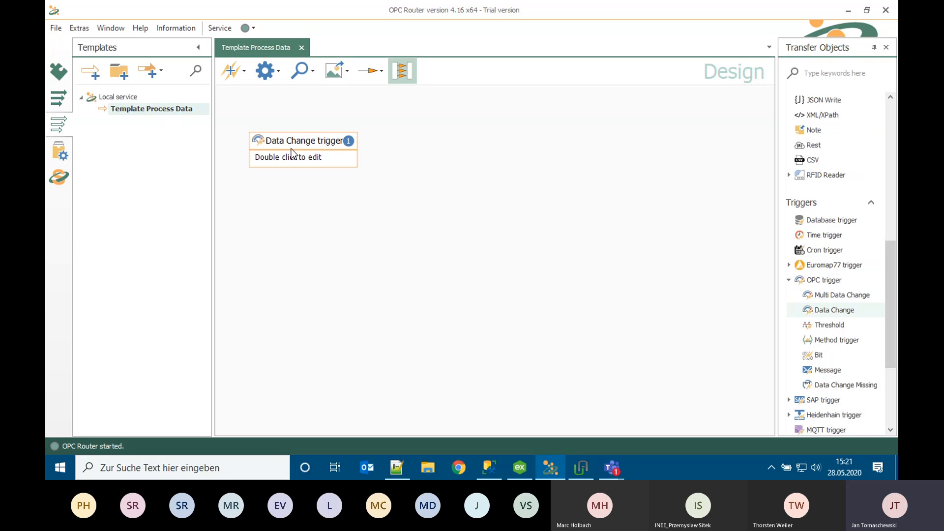
Open the Data Change trigger's settings and choose KepserverUA as its access data
double_click(291, 148)
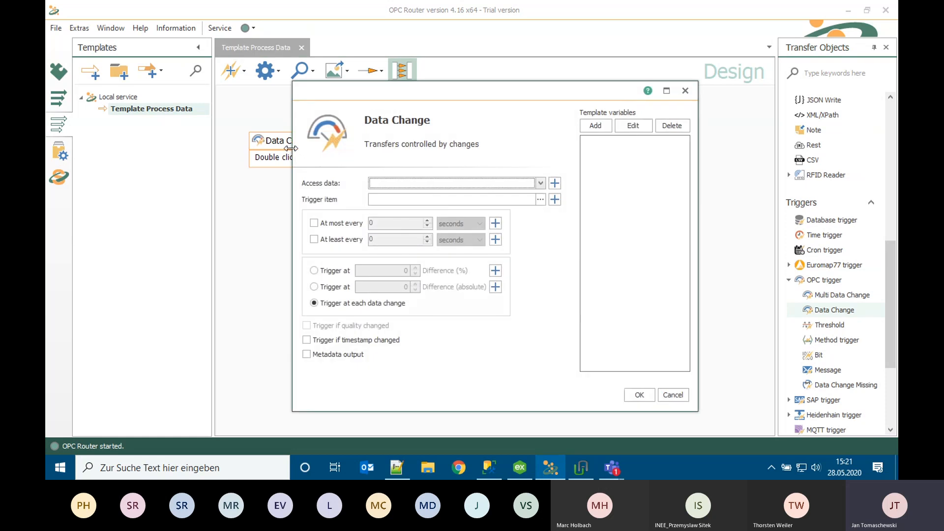
click(461, 183)
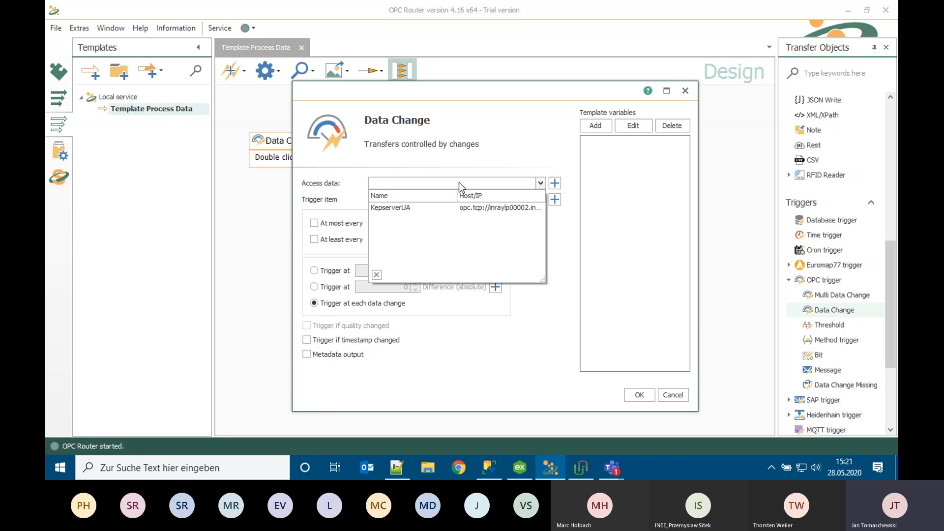
click(396, 206)
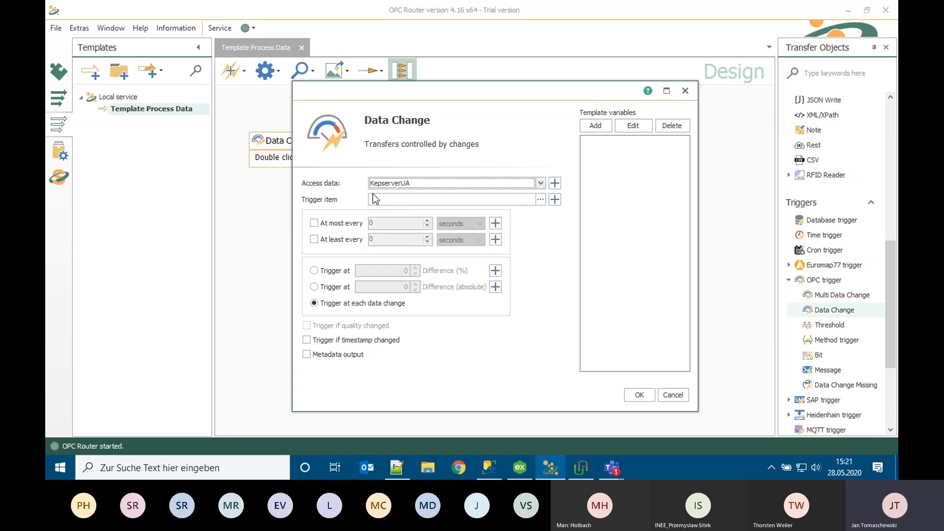
Try the predefined OPCAddress template variable for the trigger item, and unassign and delete it again
click(422, 200)
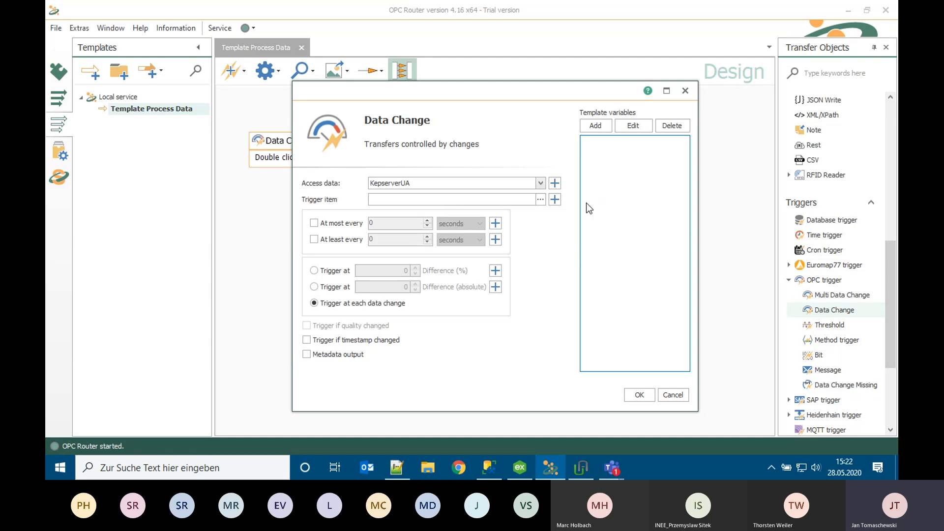
click(555, 200)
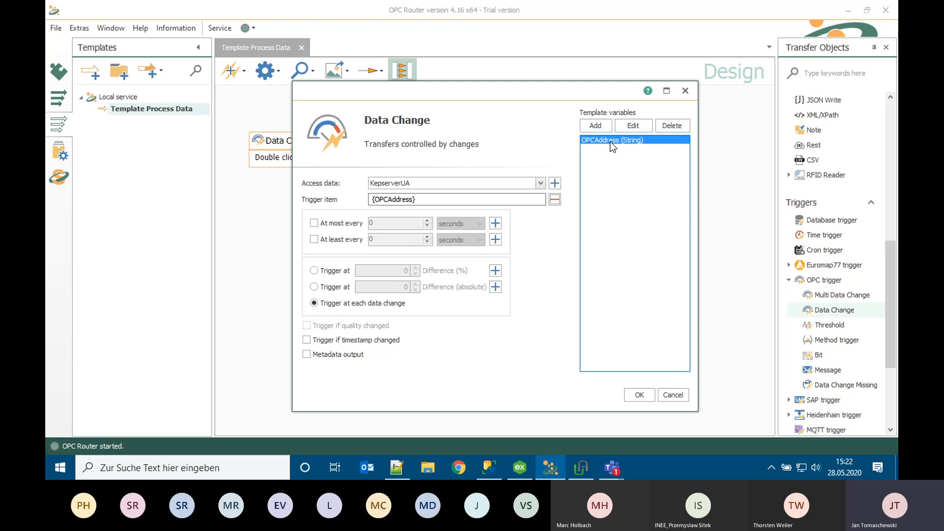
click(557, 199)
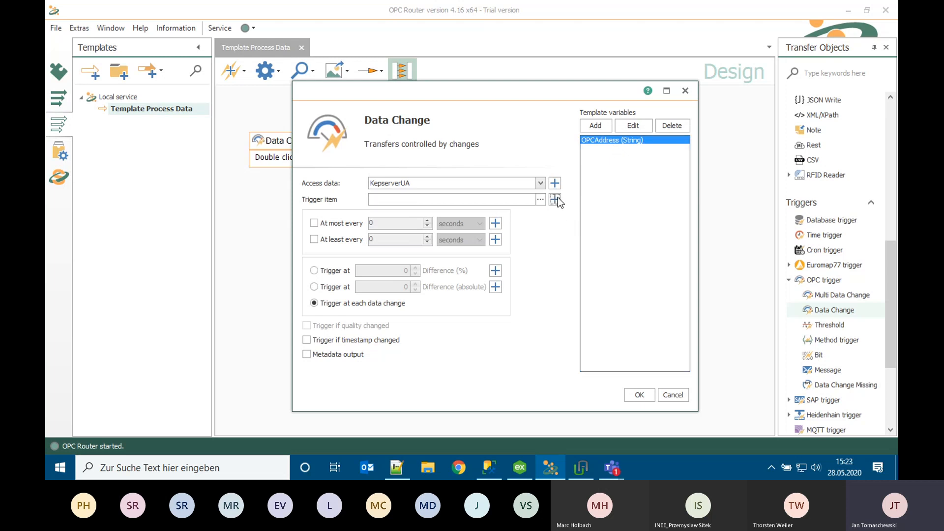
click(675, 129)
Try assigning a manually added String template variable named OpcItemPath to the trigger item, and discard it again
click(600, 127)
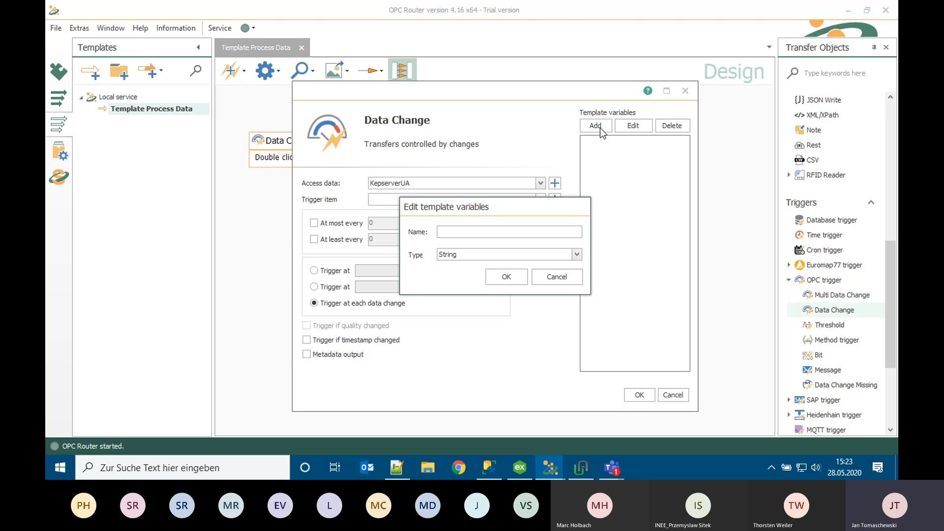
text(OpcItemPath)
click(494, 255)
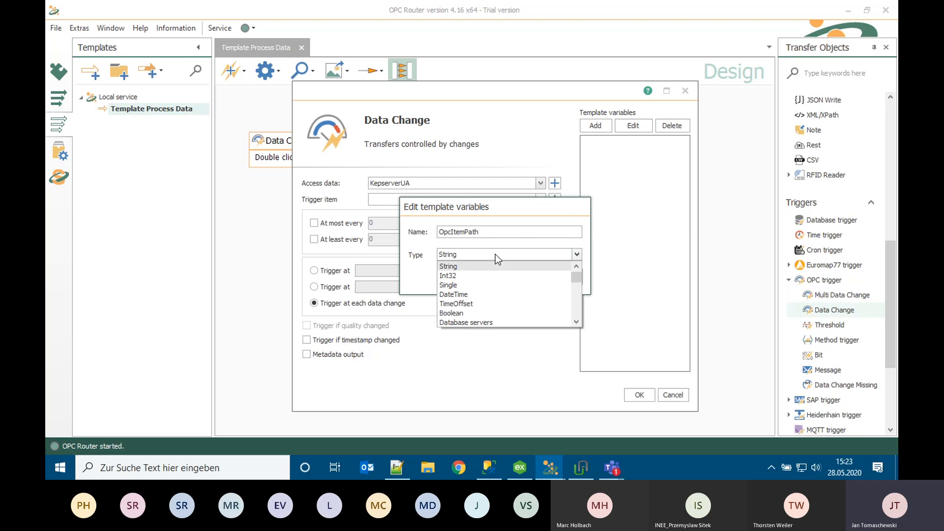
click(494, 255)
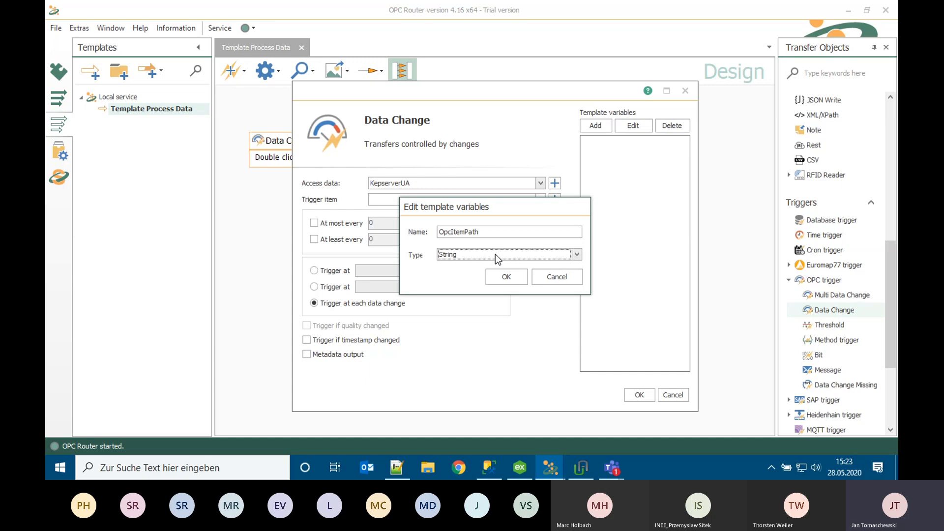
click(505, 276)
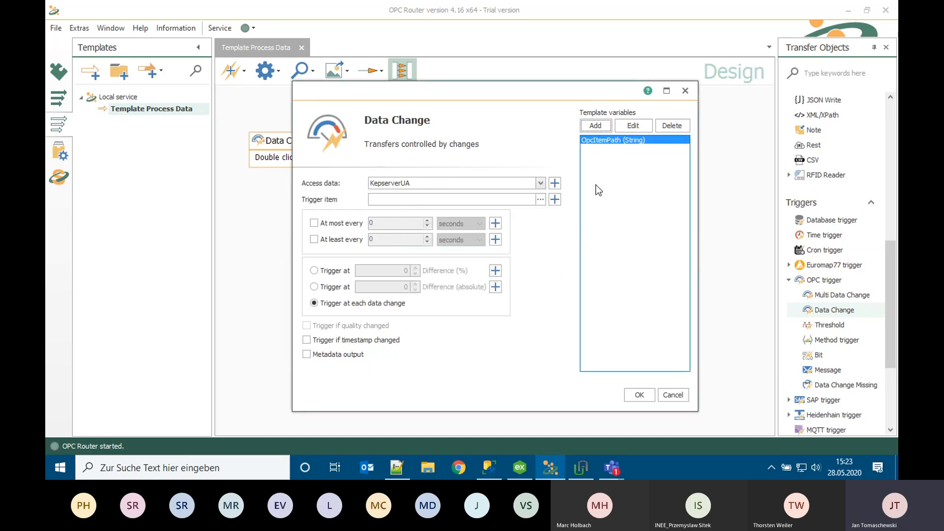
drag(612, 140, 449, 202)
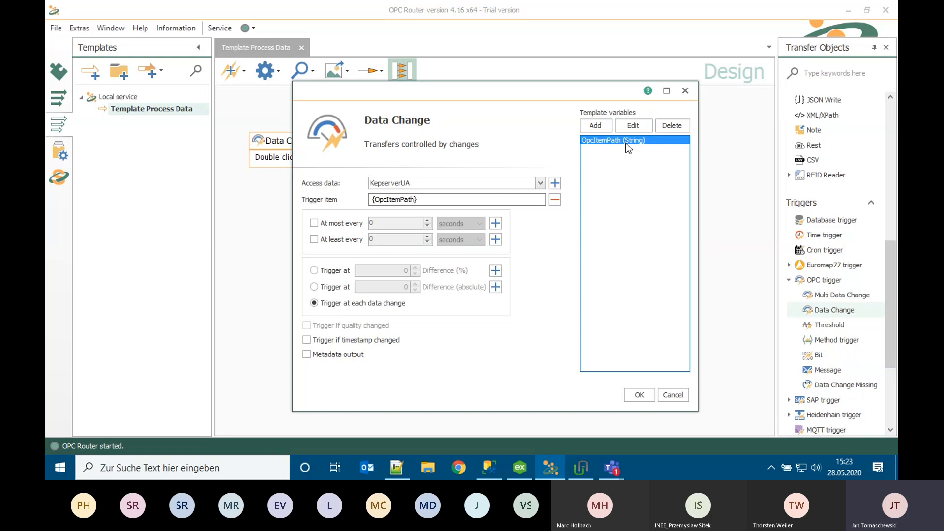
click(553, 201)
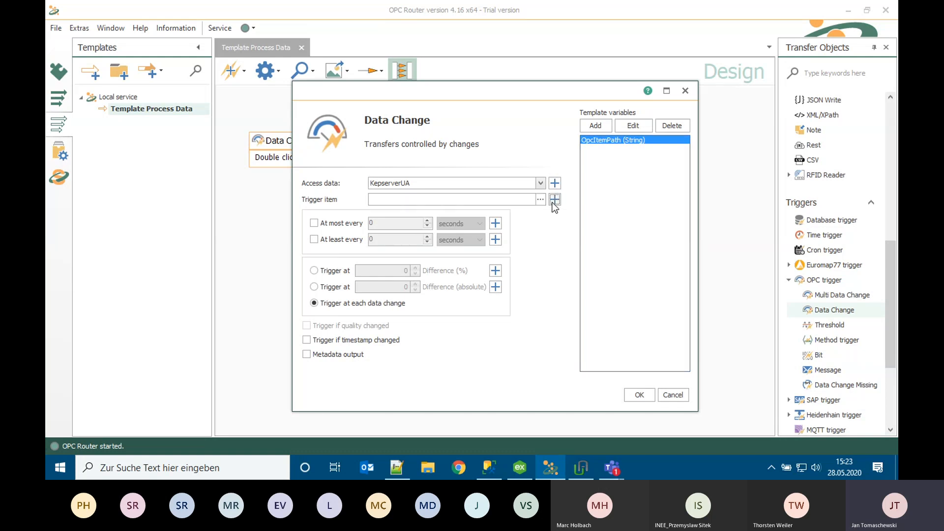
click(671, 126)
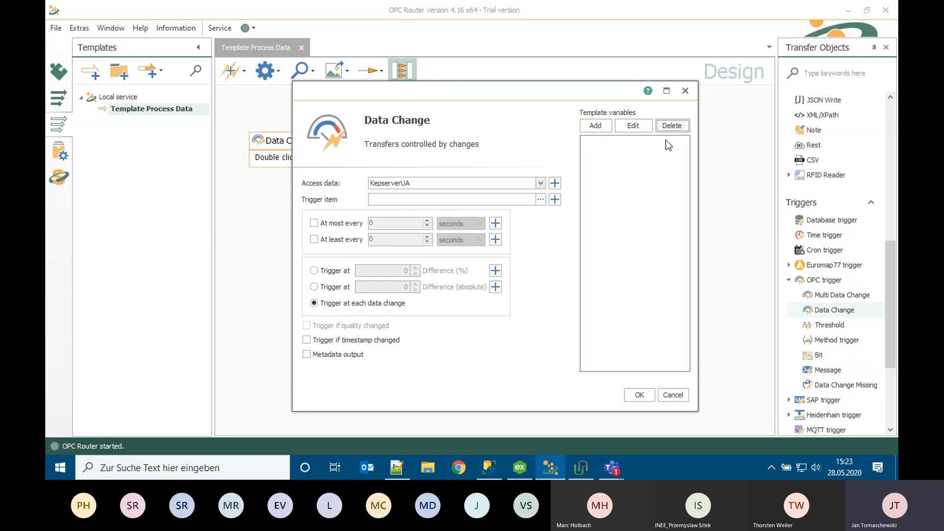
Assign the predefined OPCAddress template variable to the trigger item, enable metadata output and accept the trigger settings
click(554, 200)
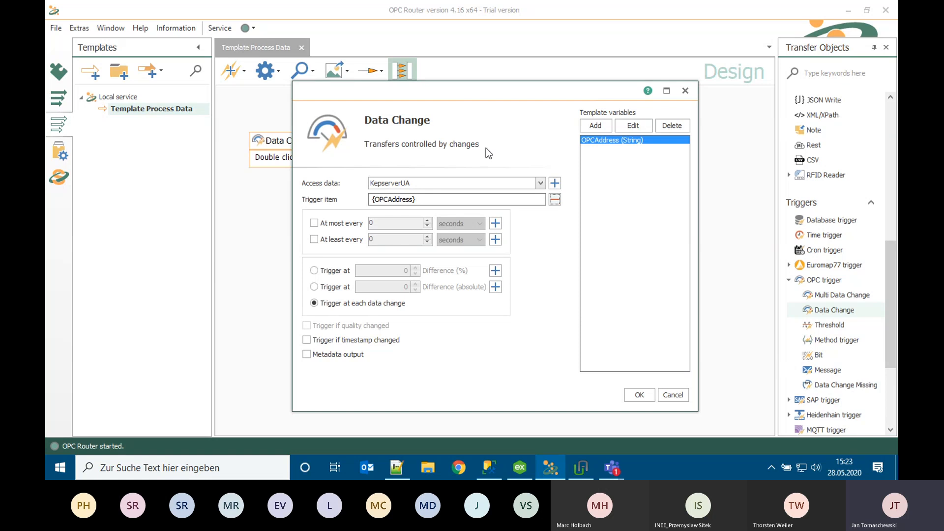
drag(440, 94, 426, 68)
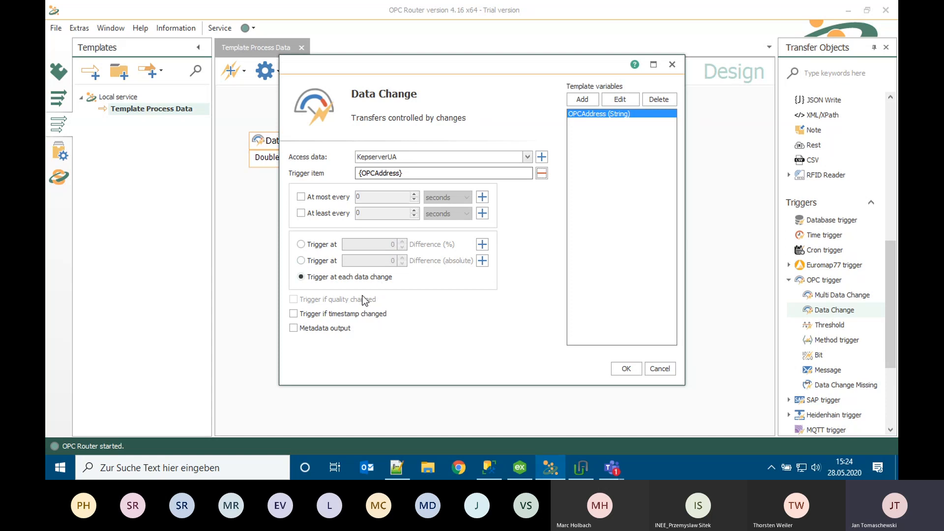
click(294, 327)
click(630, 370)
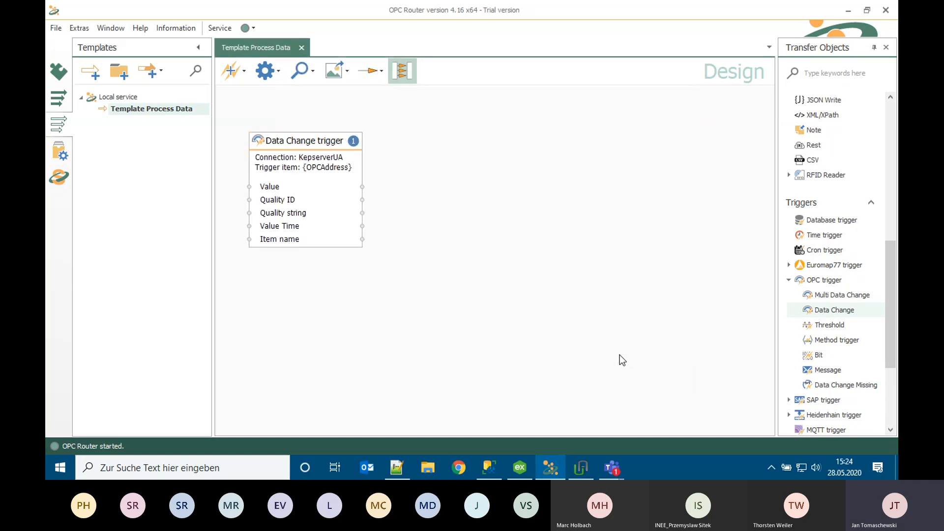
Shift the Data Change trigger slightly to the right and add a Database transfer object to its right
drag(278, 141, 302, 146)
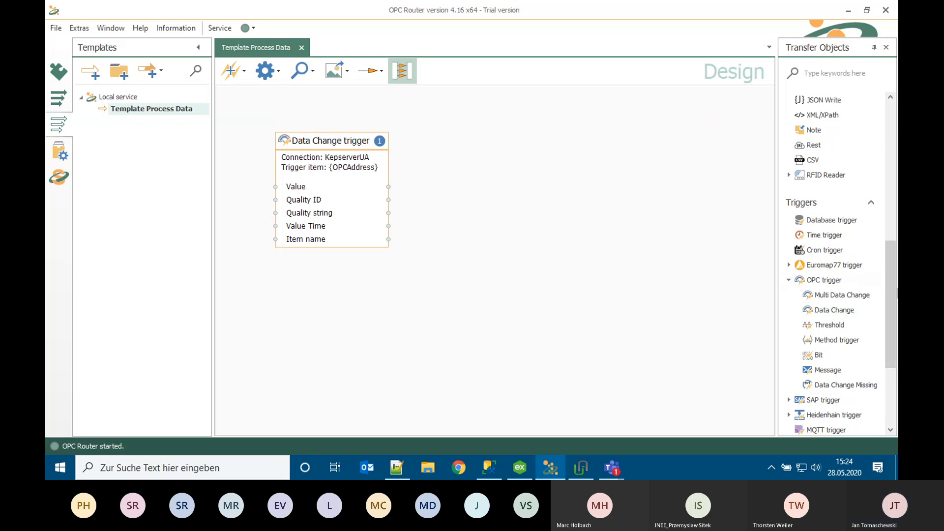
drag(895, 292, 892, 151)
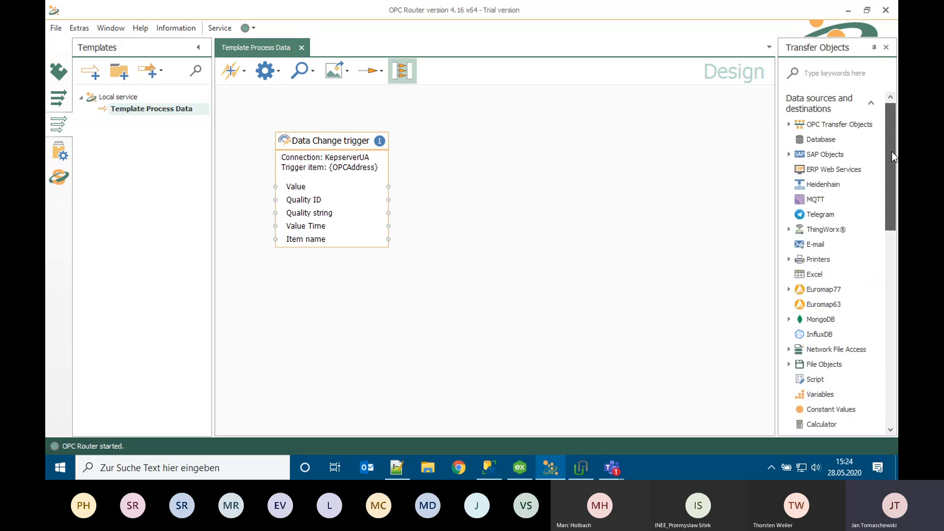
click(829, 141)
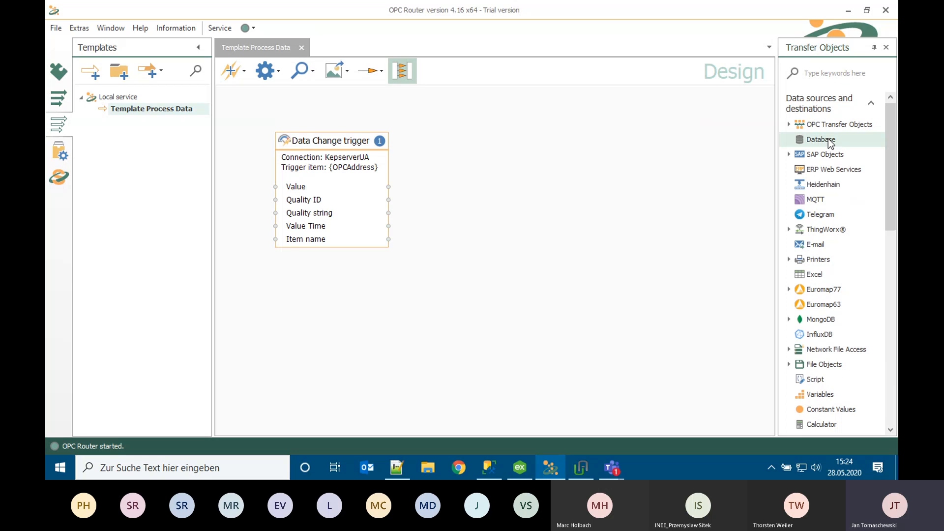
drag(830, 142, 590, 168)
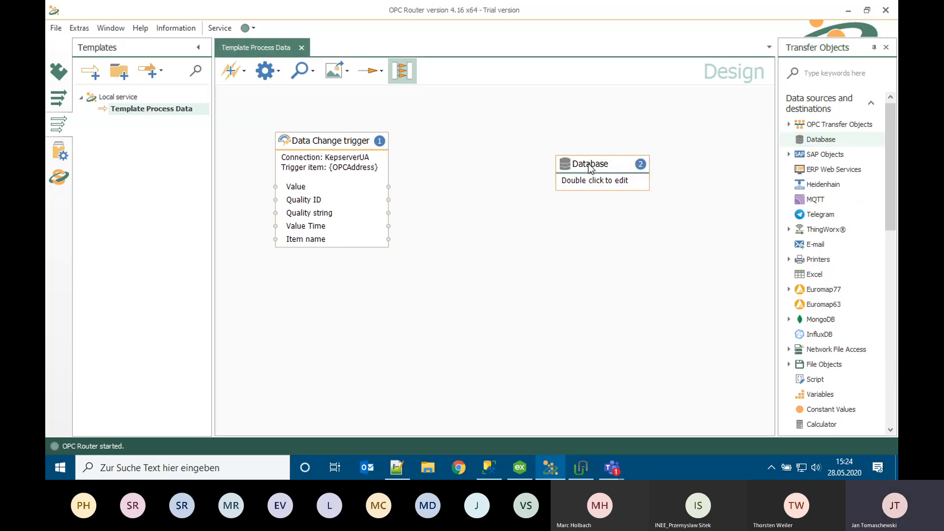
Open the Database object's settings and check the choices for access data and type, keeping TrainingDB and Insert
double_click(590, 166)
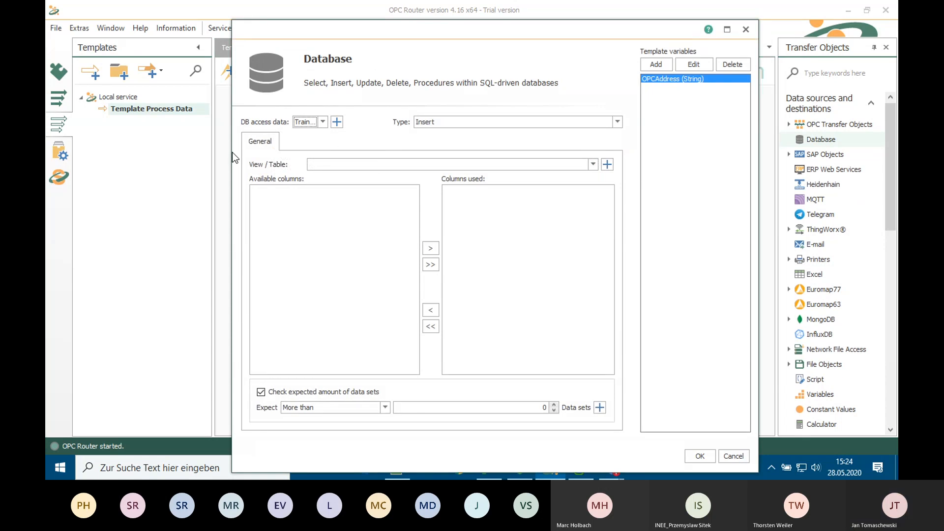
drag(227, 152, 166, 153)
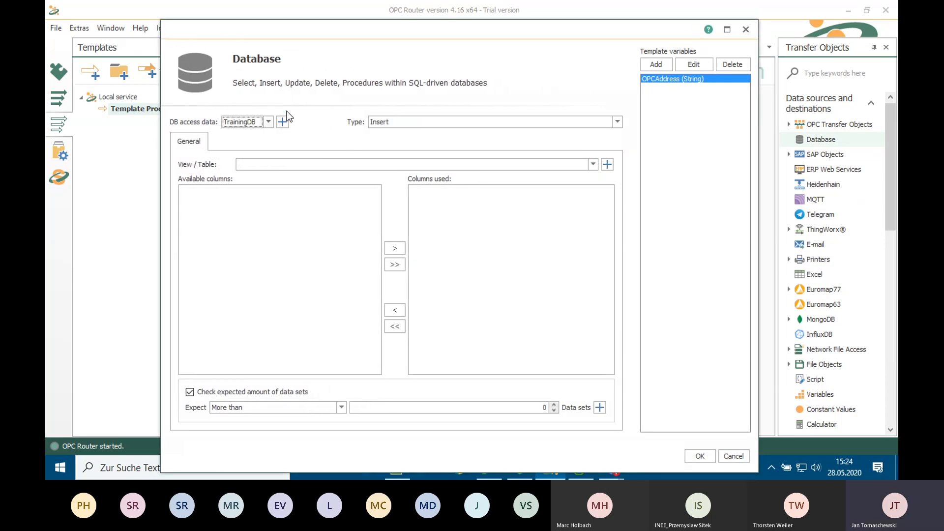
click(269, 123)
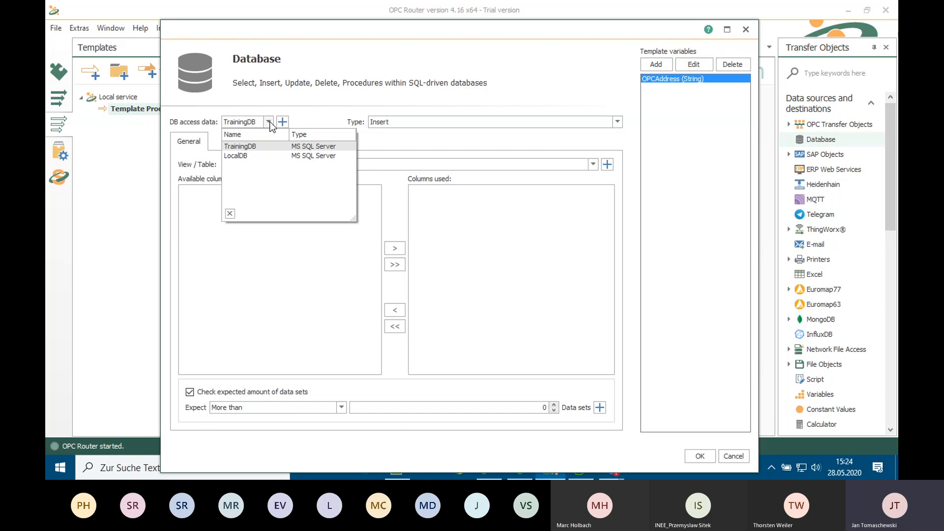
click(269, 123)
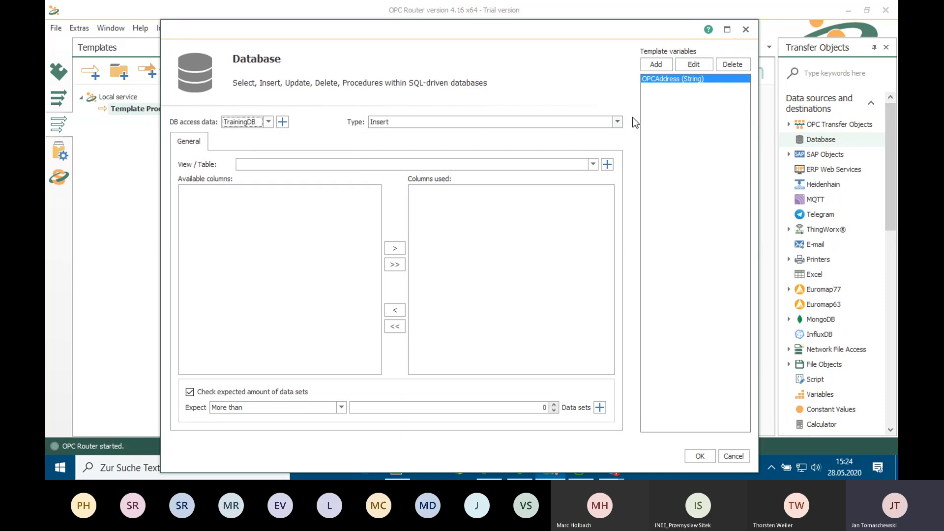
click(617, 122)
click(619, 123)
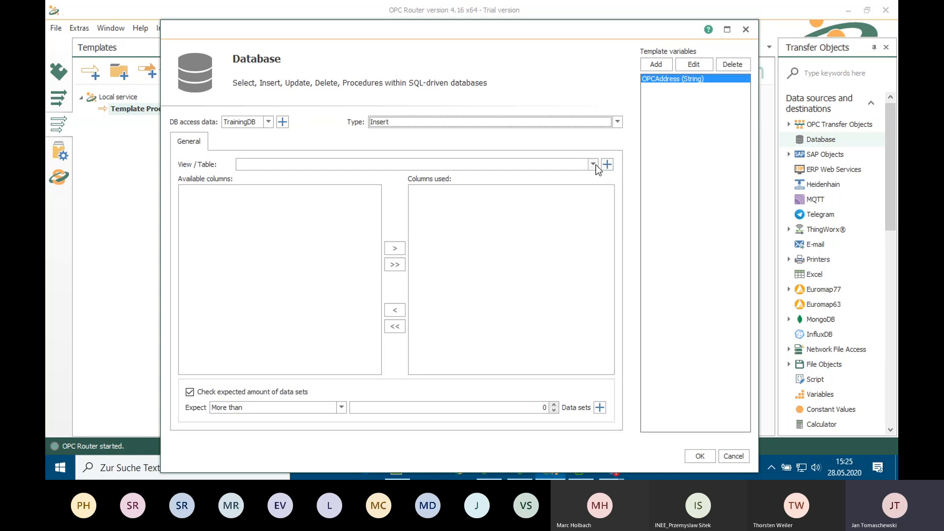
Choose the table TBL_ProcessValues and use all its columns except ID and TimeResolution
click(593, 165)
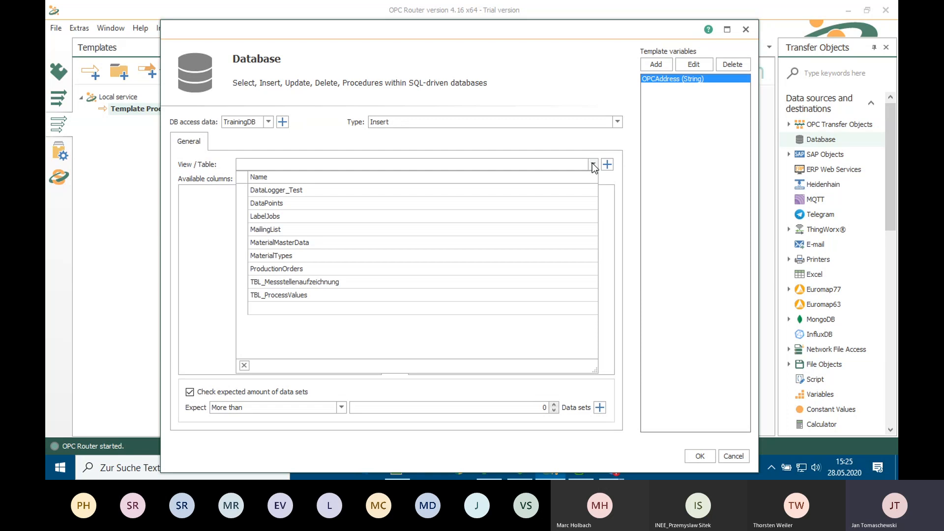
click(356, 295)
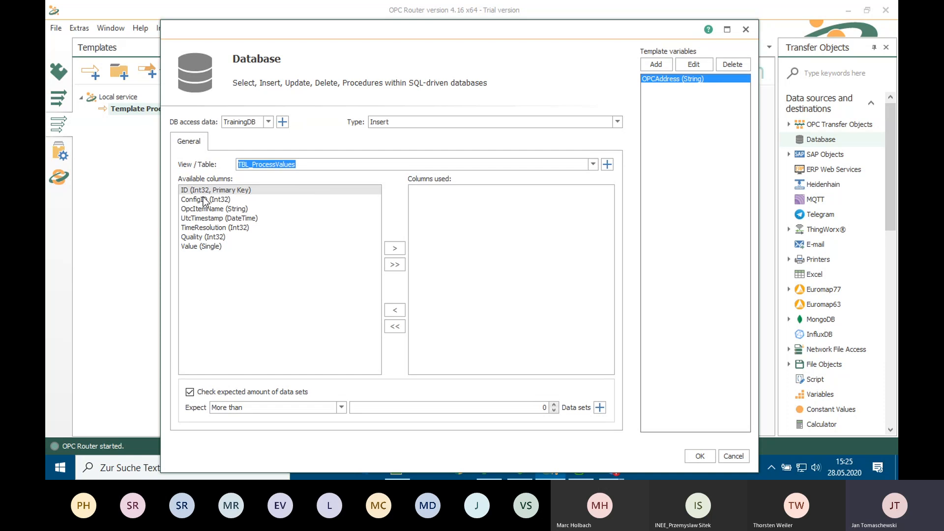
click(389, 266)
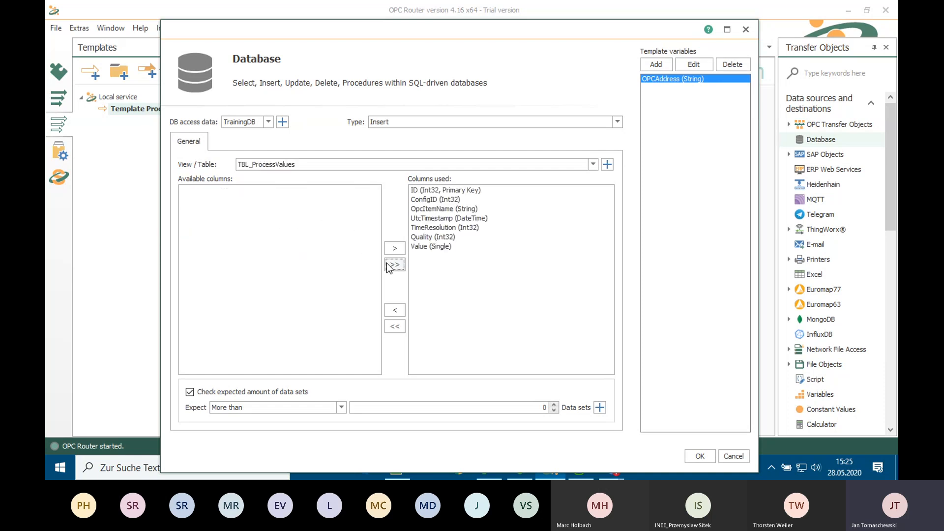
double_click(427, 191)
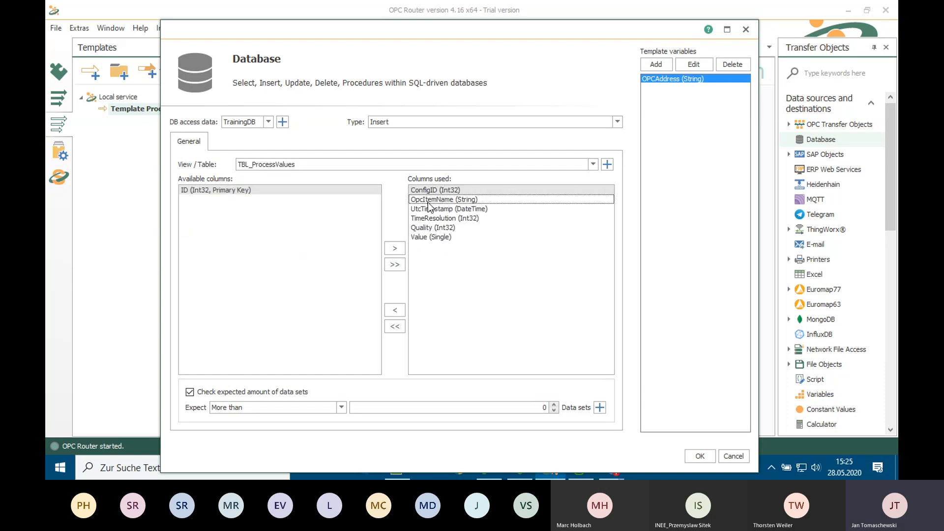
click(426, 219)
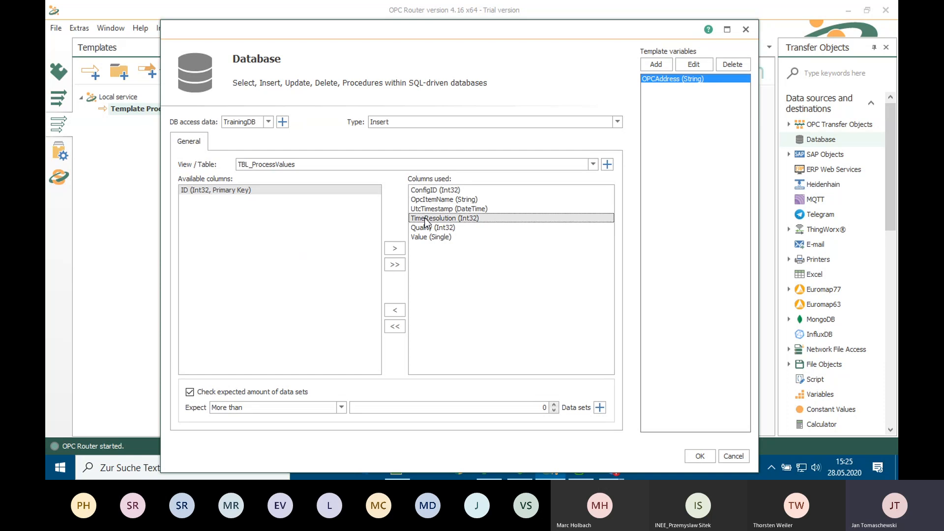
double_click(426, 219)
Disable the check for the expected amount of data sets and accept the Database settings
click(426, 192)
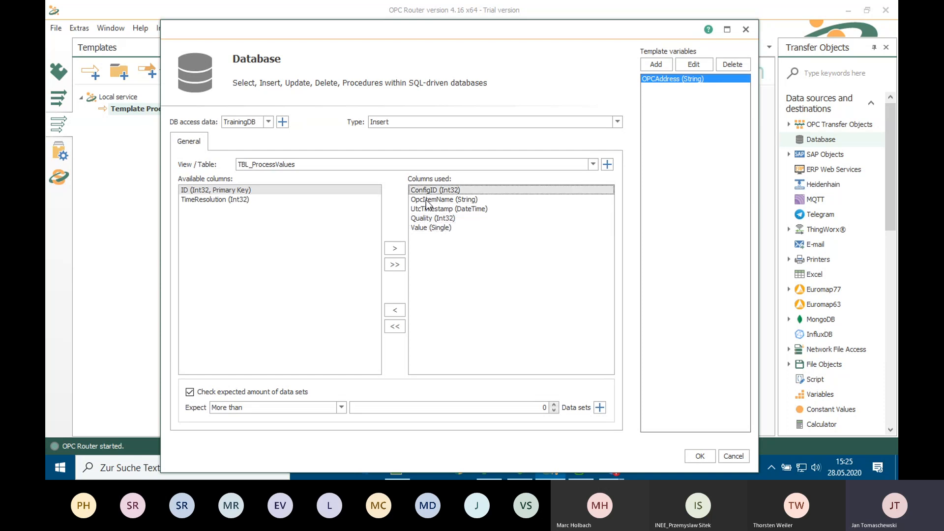
click(427, 200)
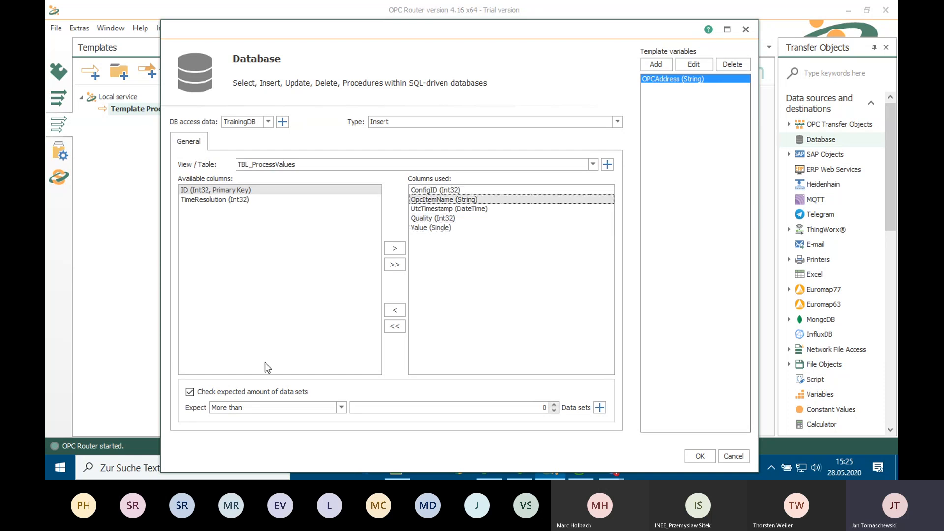
click(193, 393)
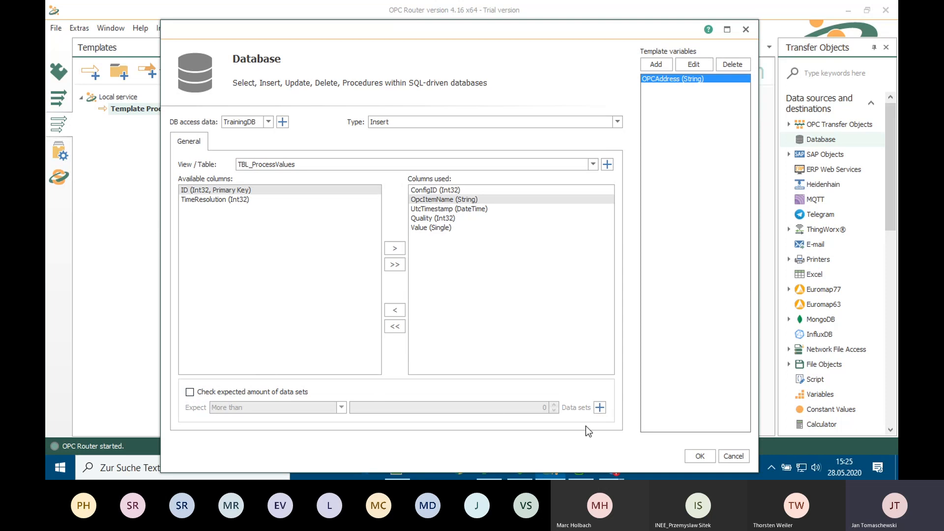
click(702, 457)
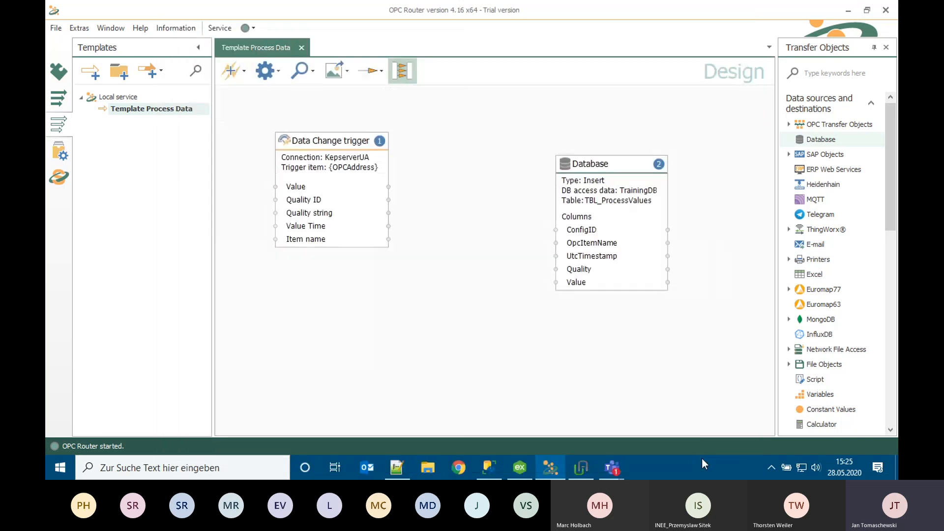
Move the Database object up and link the trigger's Value, Quality ID, Value Time and Item name to Value, Quality, UtcTimestamp and OpcItemName
drag(585, 139, 584, 136)
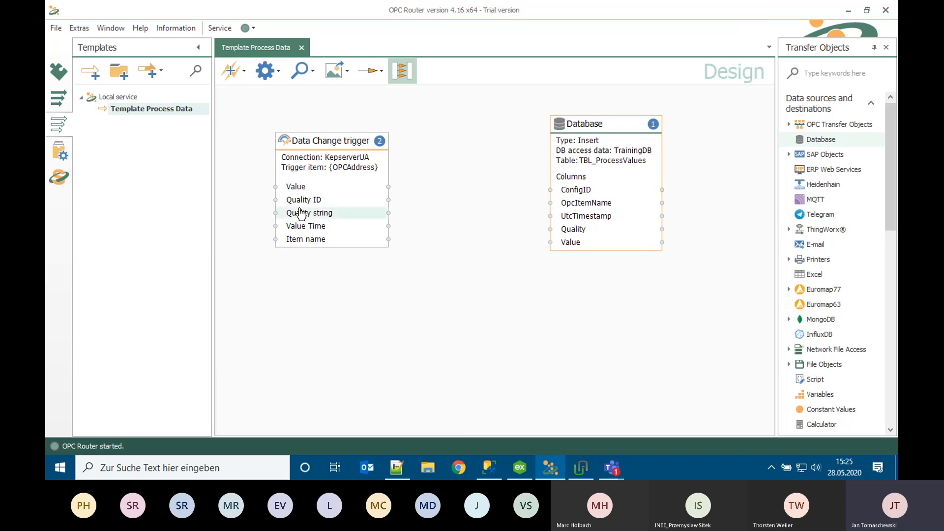
drag(289, 189, 557, 247)
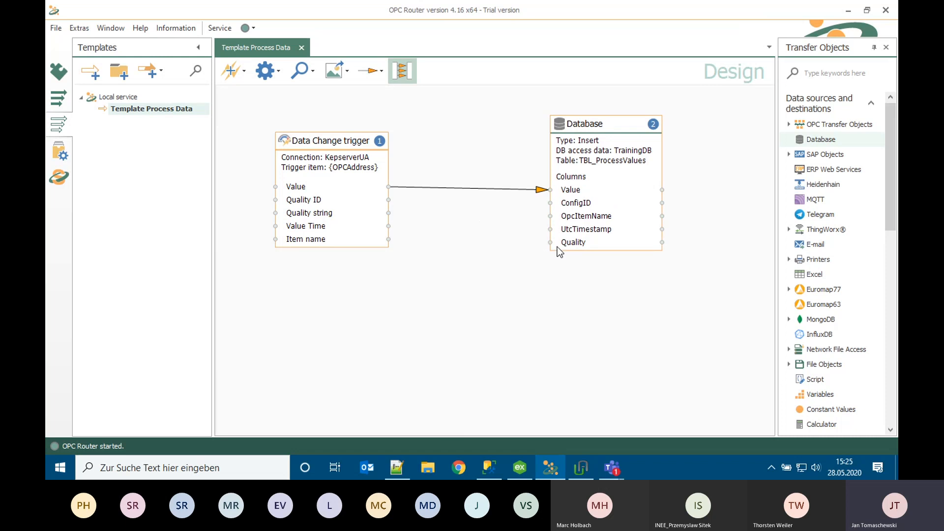
drag(359, 202, 553, 243)
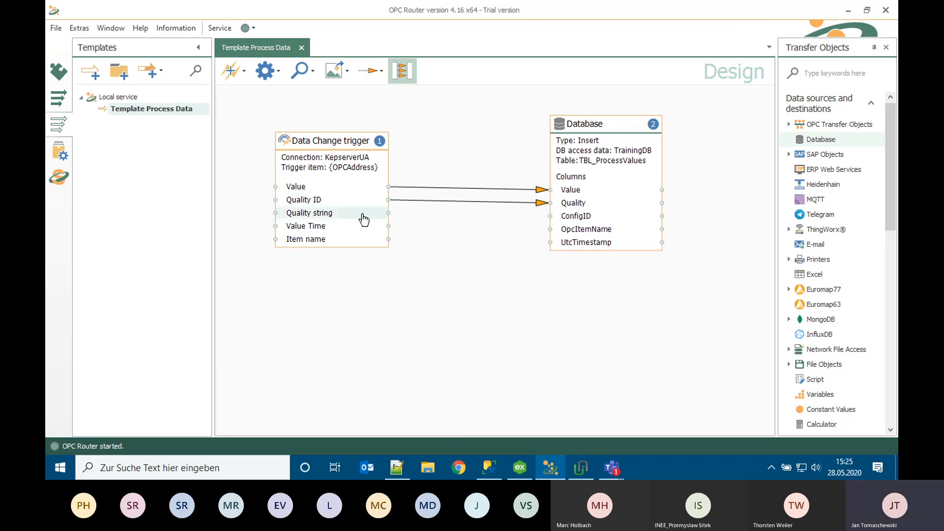
double_click(320, 161)
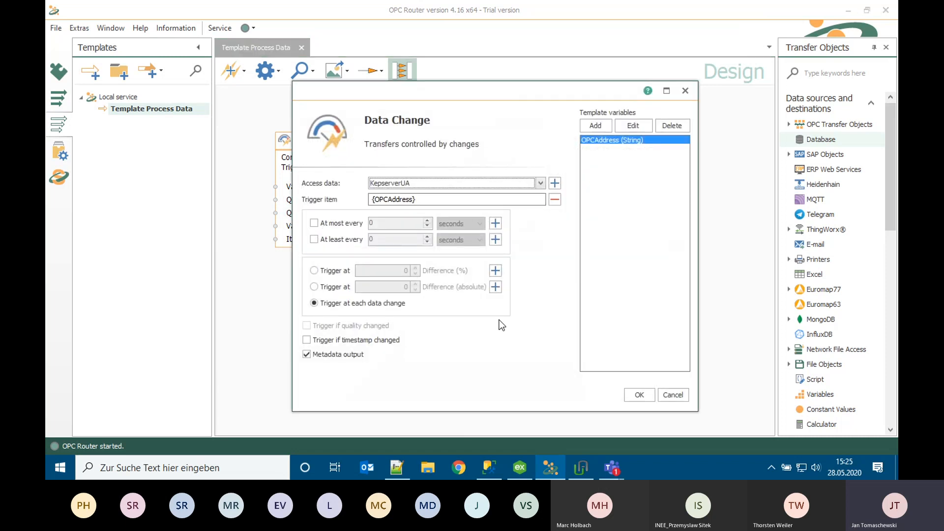
click(668, 395)
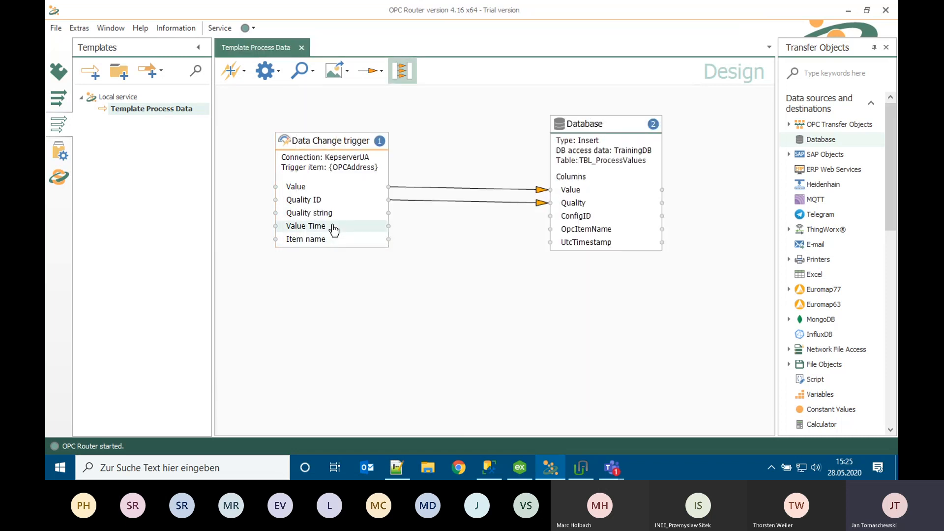
drag(334, 229, 564, 244)
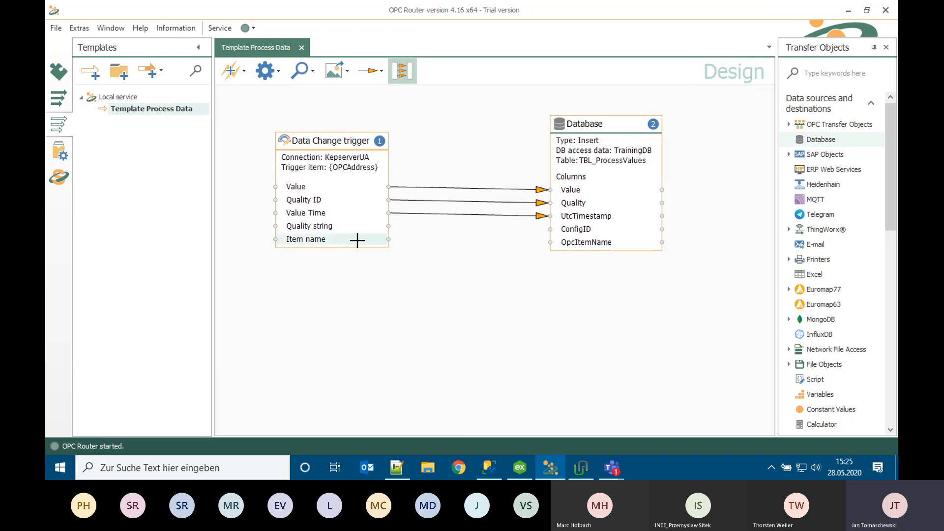
drag(359, 239, 573, 247)
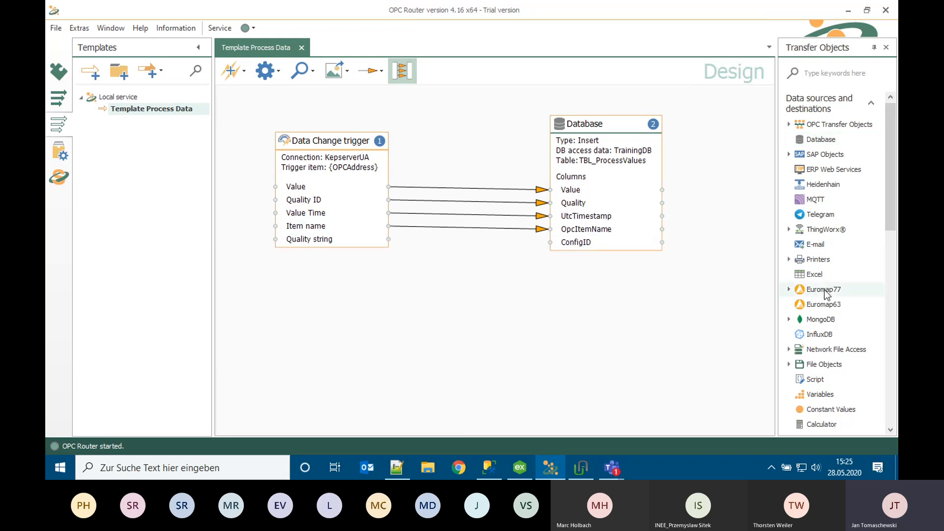
Add a Constant Values transfer object below the Data Change trigger and open its settings
drag(889, 220, 889, 259)
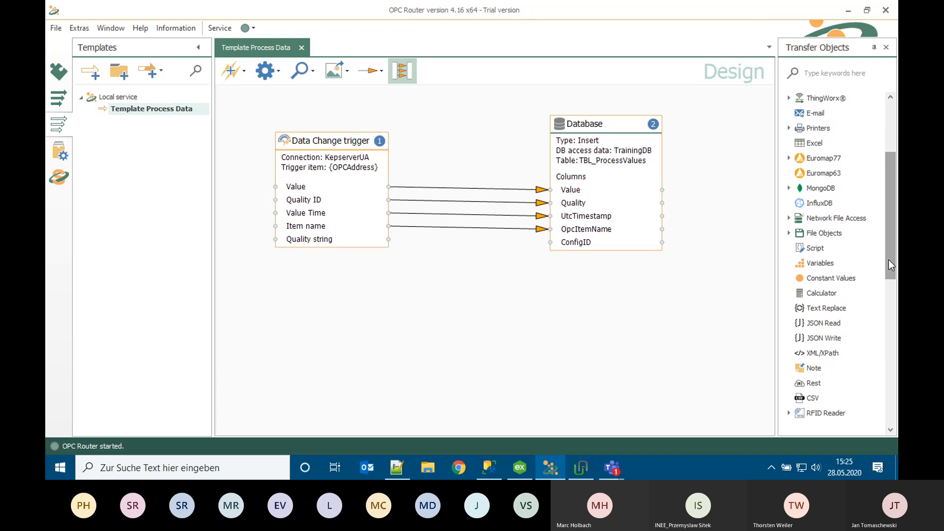
drag(834, 278, 283, 271)
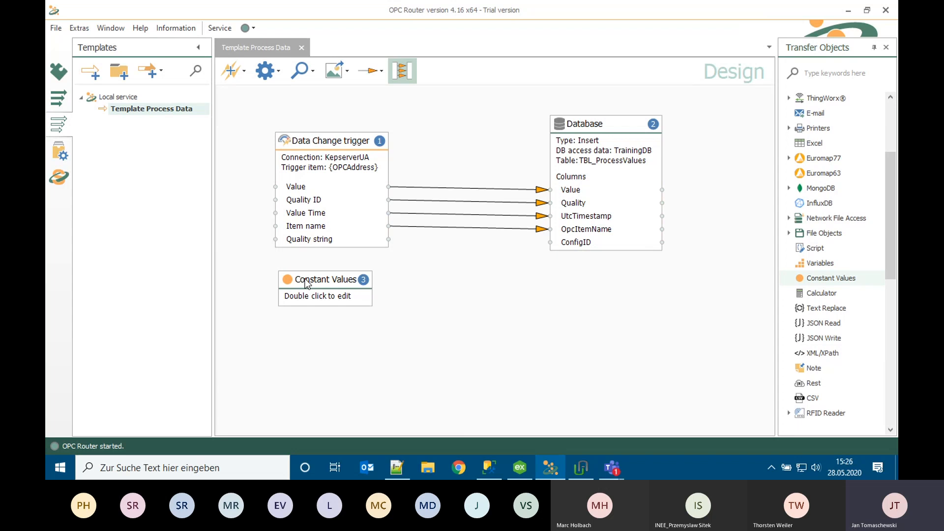
double_click(306, 283)
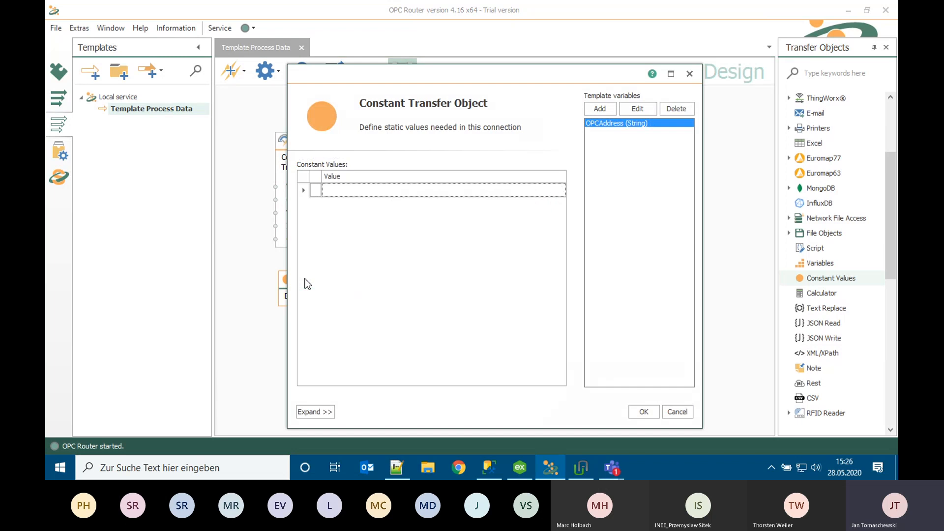
Add a template variable named ConfigID with the type Int32
click(607, 105)
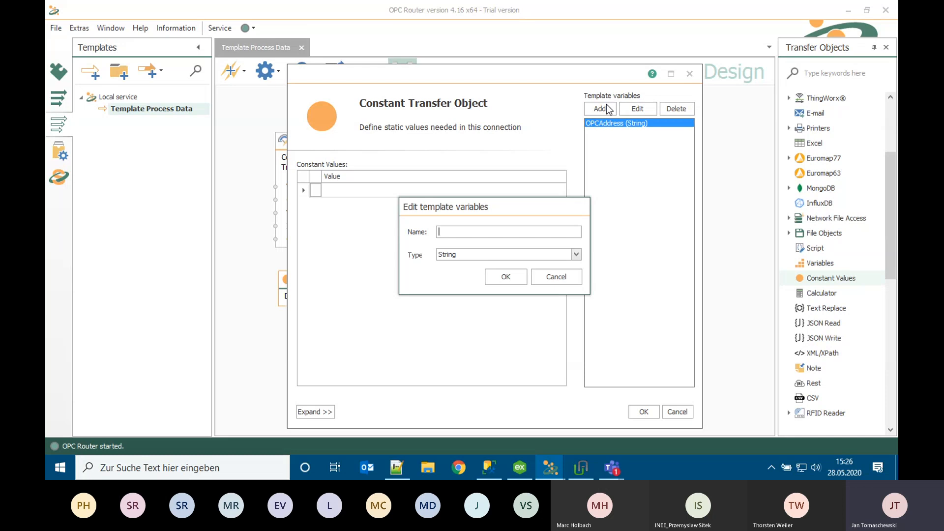
text(ConfigID)
click(486, 258)
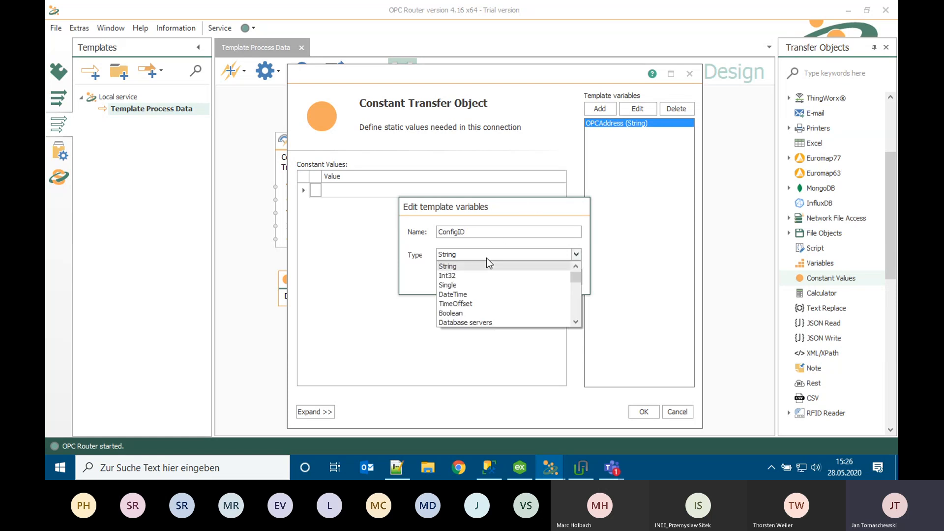
click(470, 271)
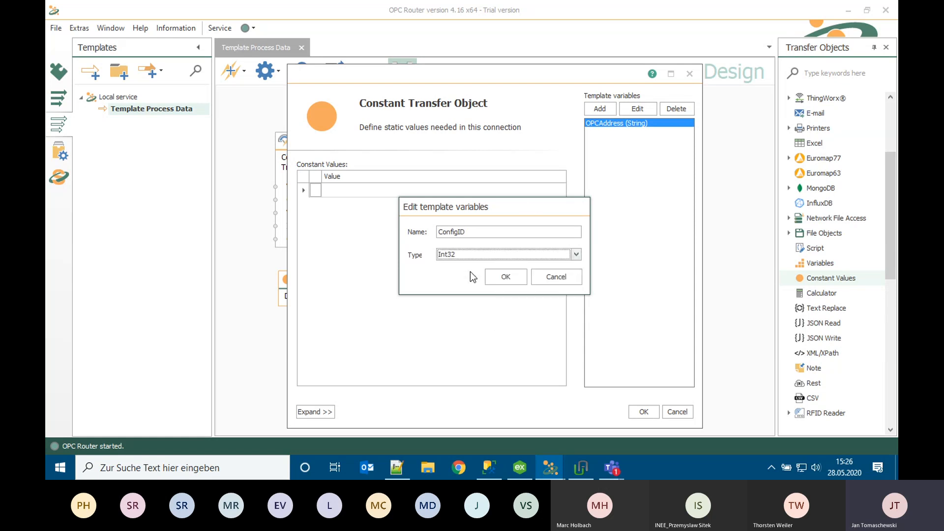
click(505, 279)
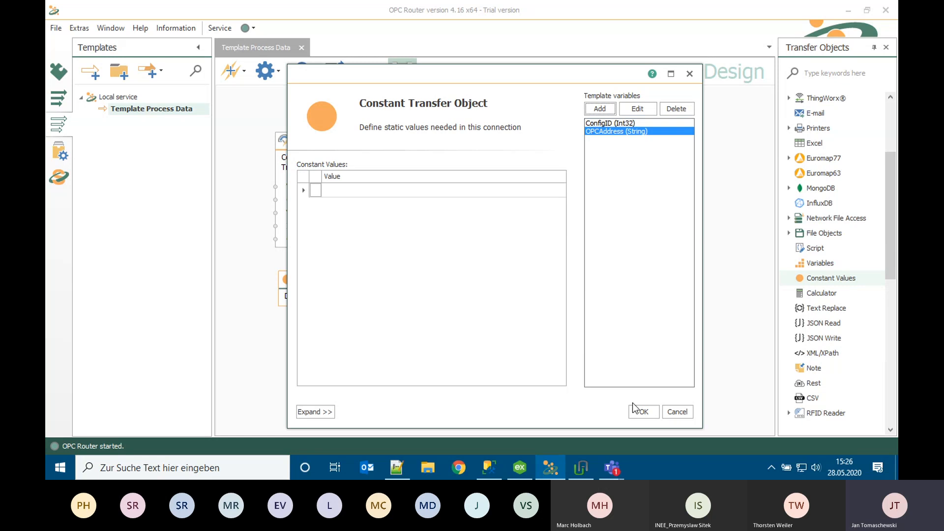
Assign the ConfigID template variable as the constant value and link it to the Database object's ConfigID column
drag(597, 124, 442, 191)
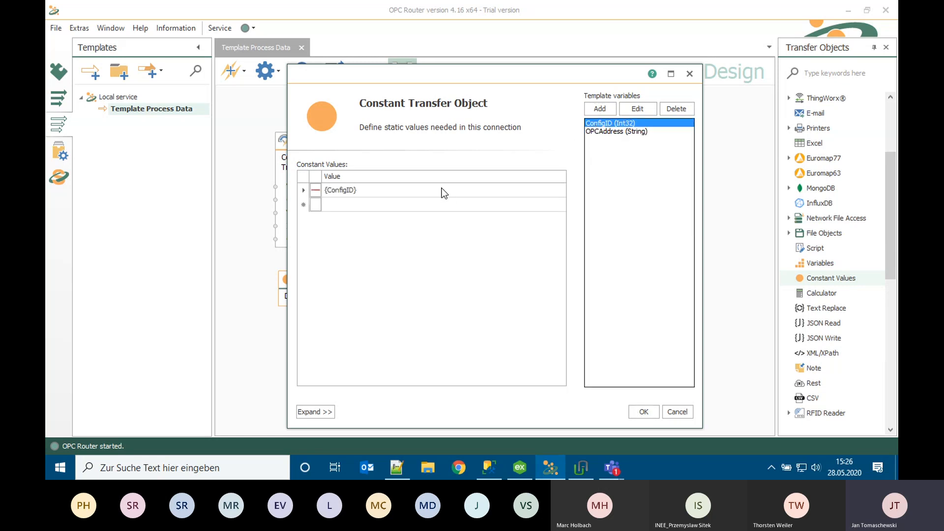
click(641, 414)
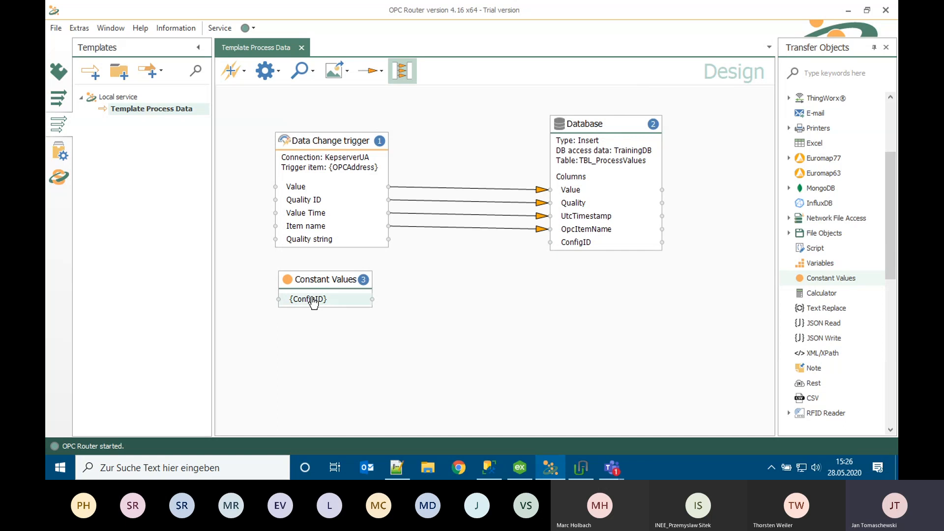
drag(315, 300, 578, 245)
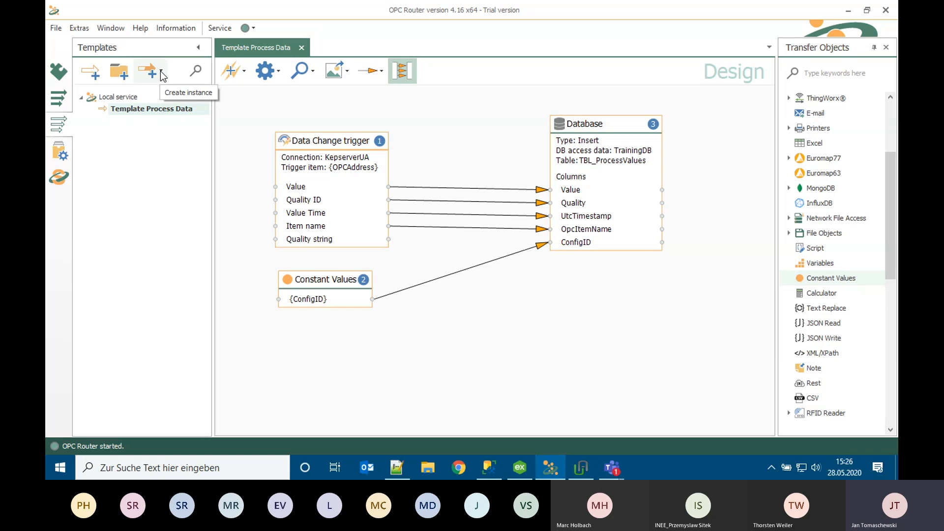
Start an instance of Template Process Data named "Current Temperature" and choose ProcessValues as its storage folder
right_click(152, 110)
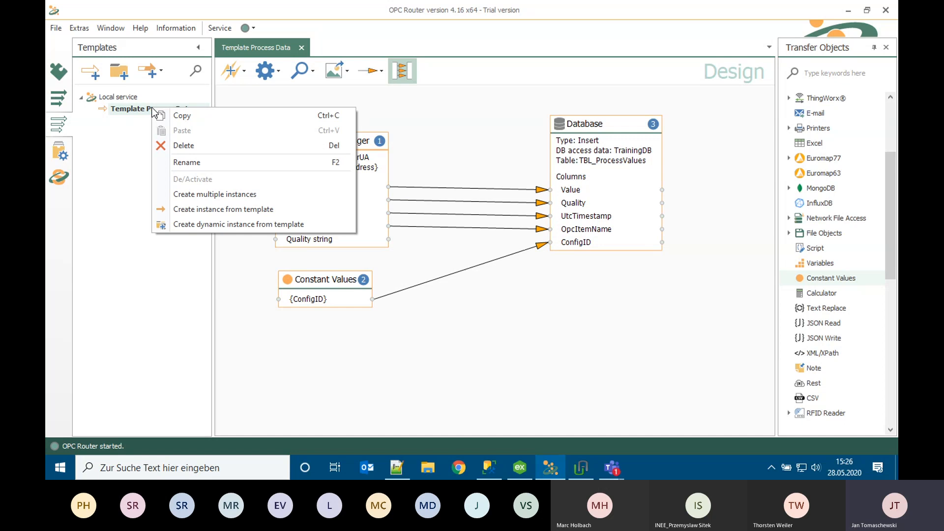
click(227, 210)
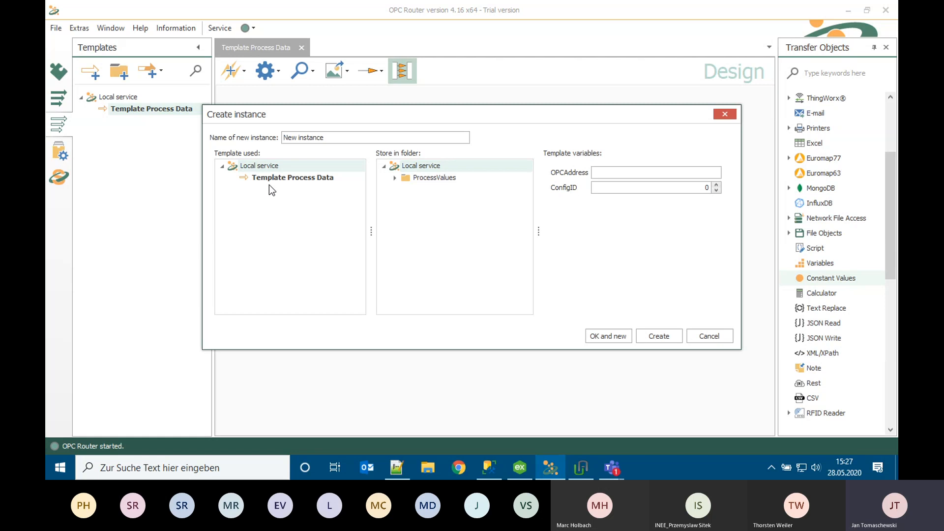
drag(345, 137, 118, 132)
text(Current Temperature)
click(285, 178)
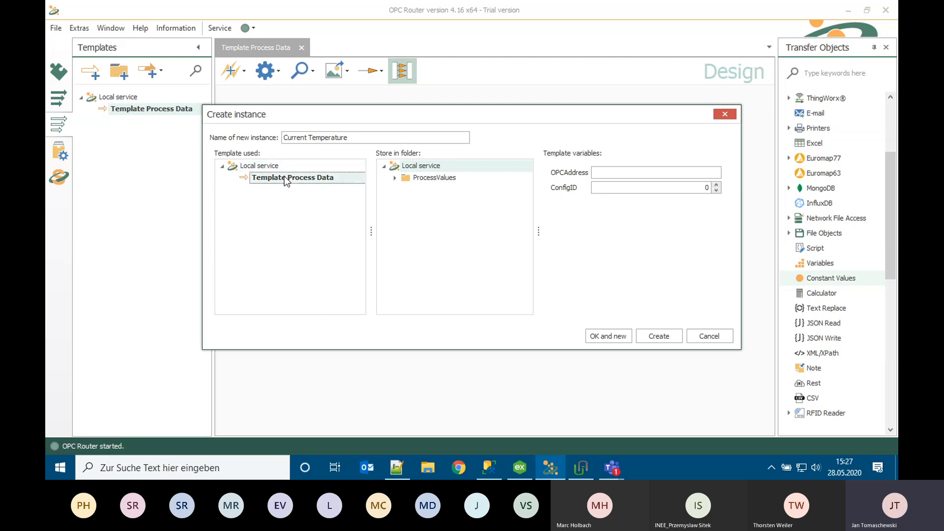
click(425, 178)
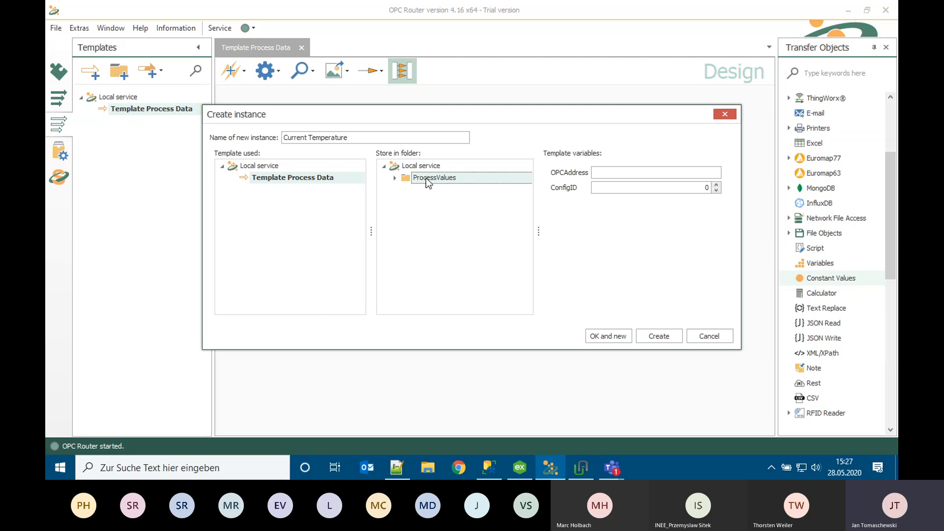
Paste ns=2;s=Machine1.Machine1.ProductionData.CurrentData.CurrentTemperature as the OPCAddress and widen the template variables area to check the whole path
click(617, 173)
key(ctrl+v)
drag(616, 173, 557, 176)
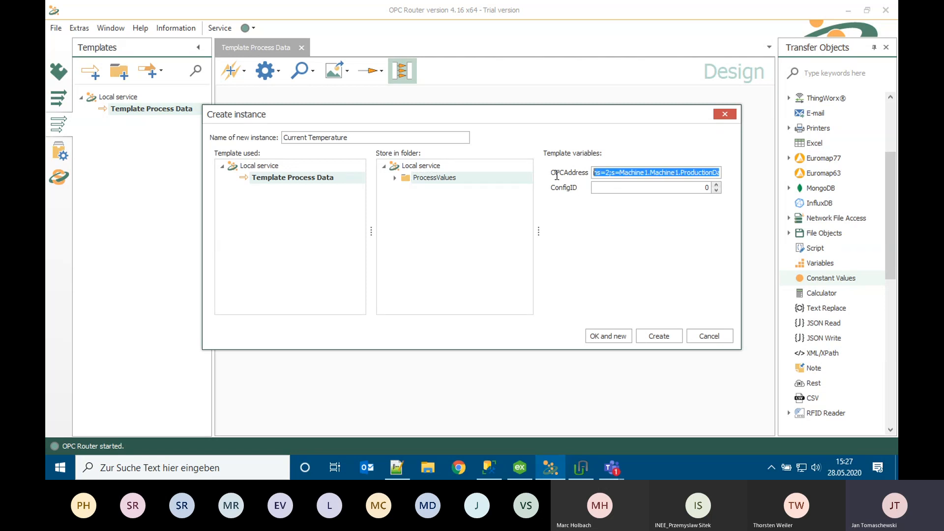
drag(539, 230, 408, 228)
drag(711, 173, 451, 173)
drag(706, 171, 639, 173)
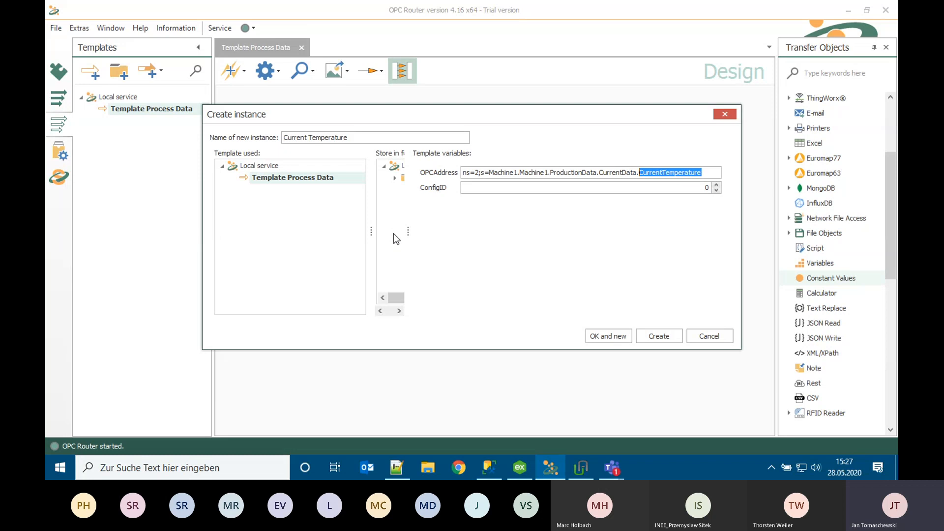
Set ConfigID to 1, create the instance with the dialog kept open for another one, and select the new instance in ProcessValues
drag(408, 231, 475, 231)
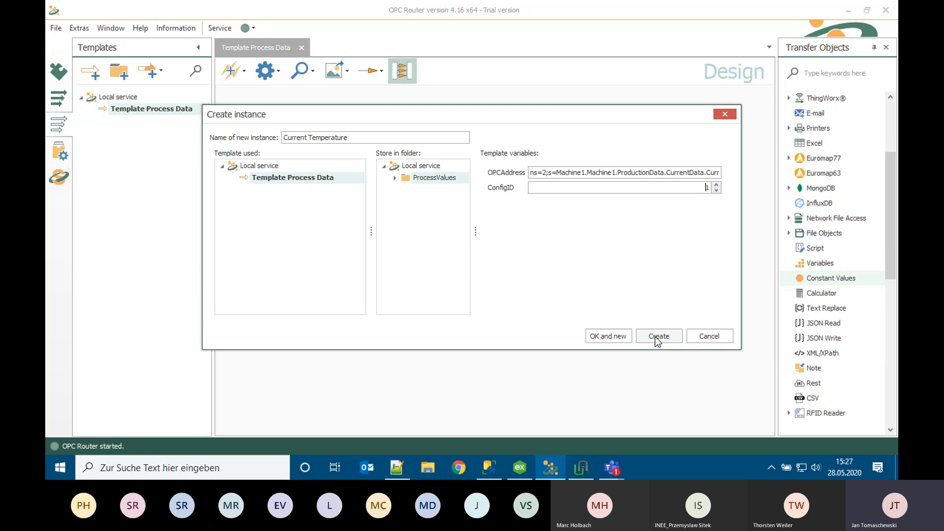
click(611, 338)
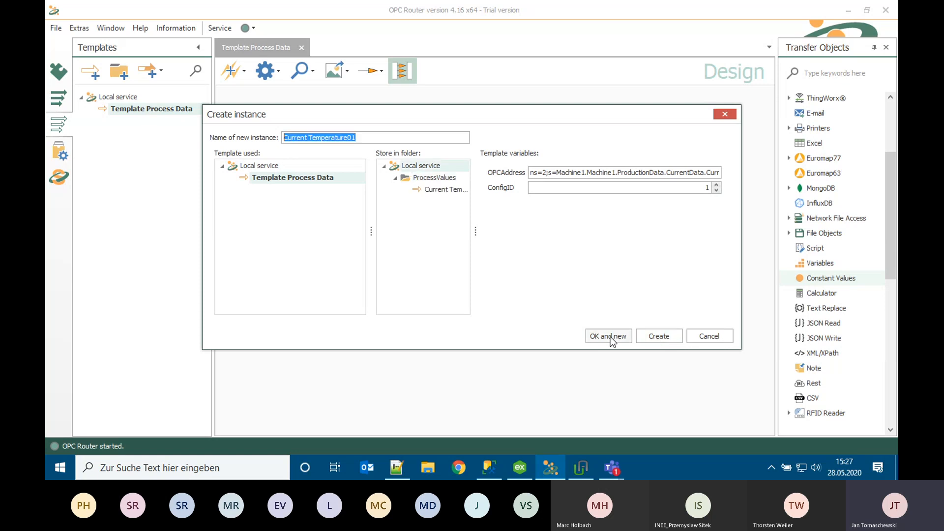
click(437, 195)
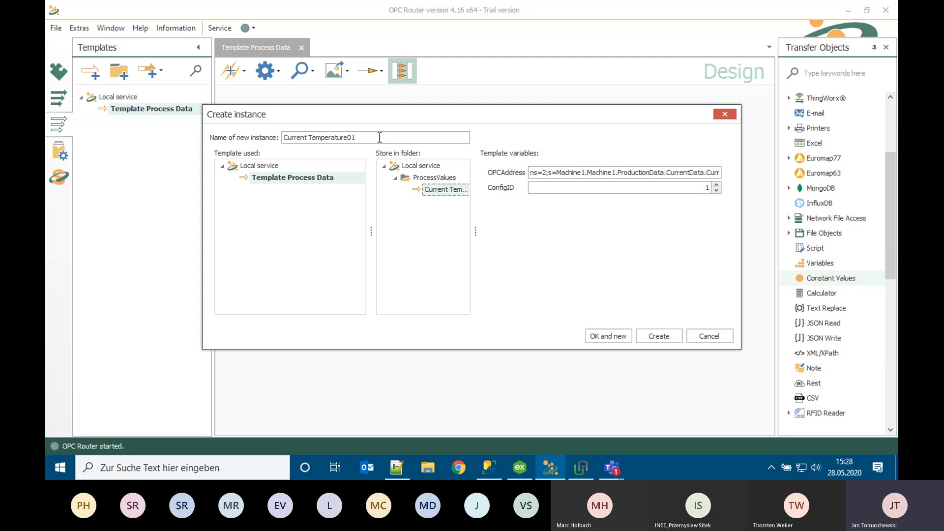
Name the new instance "Current Amount" and choose the ProcessValues folder as its storage location
drag(379, 137, 309, 138)
text(Amount)
click(421, 165)
click(434, 178)
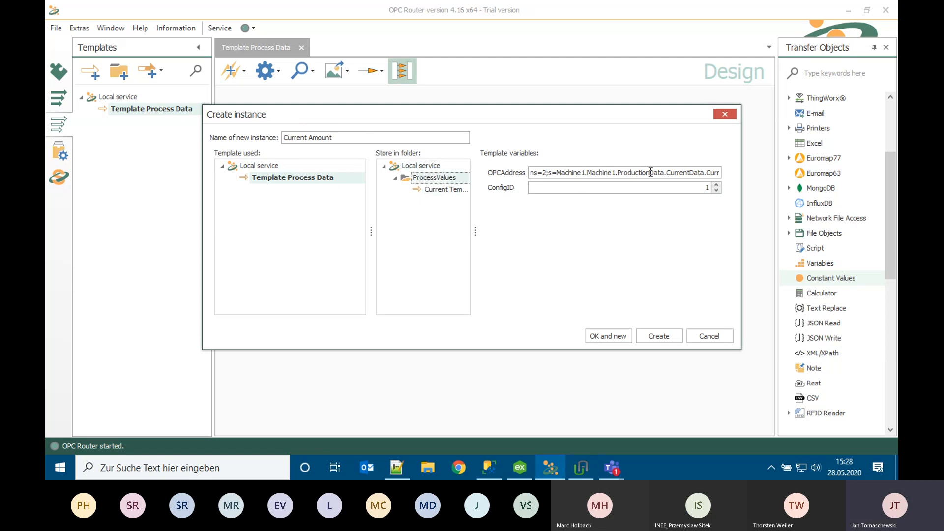
Change the last part of the OPCAddress path to CurrentAmount, set ConfigID to 2, and create the instance
click(685, 172)
key(shift+End)
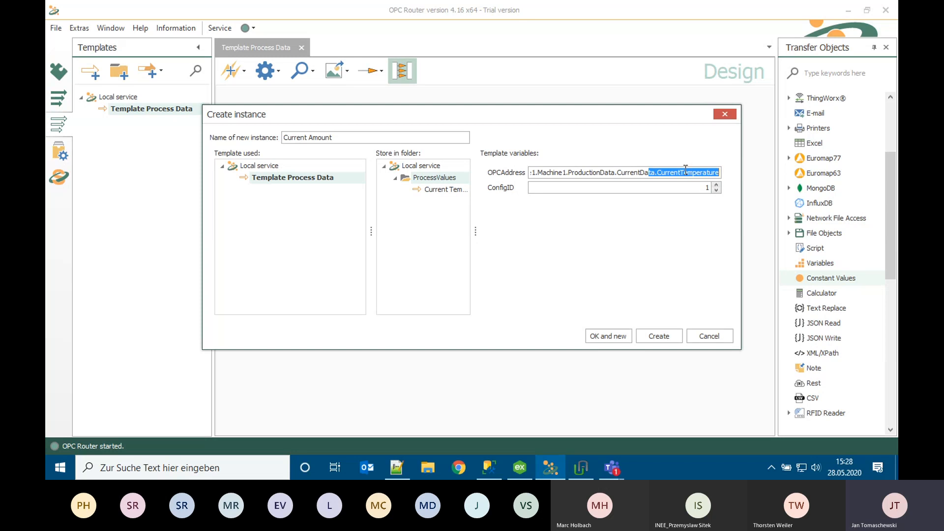
drag(681, 172, 751, 170)
text(Amount)
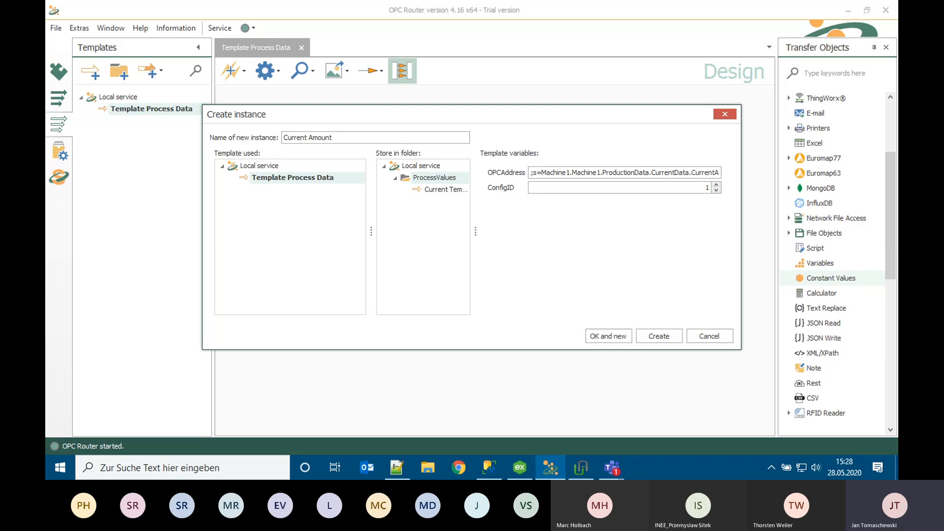
click(716, 185)
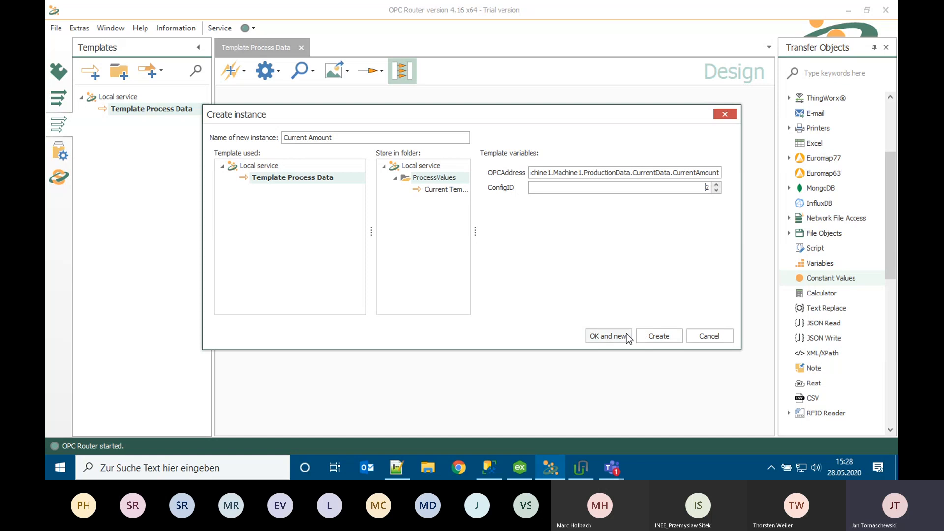
click(658, 334)
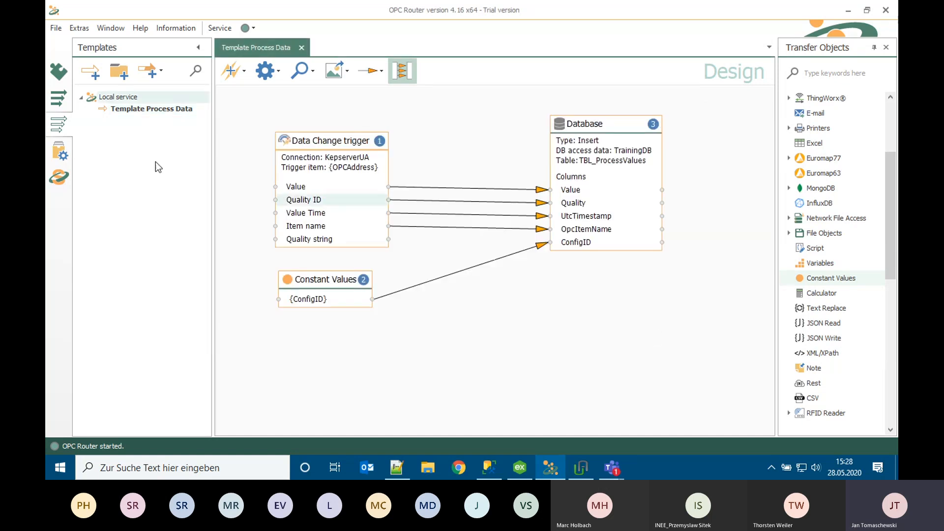
Check the Current Amount and Current Temperature instances in the ProcessValues connections folder and look at the runtime state view
click(54, 102)
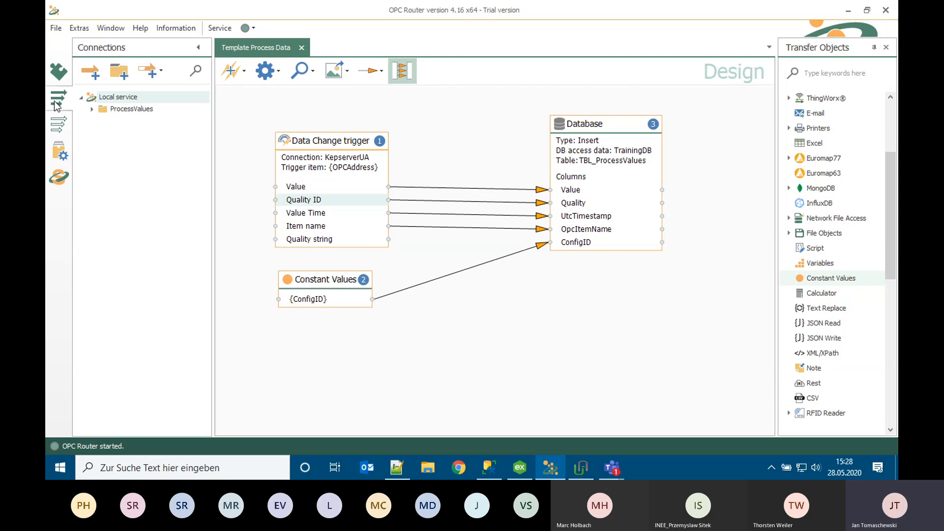
click(92, 109)
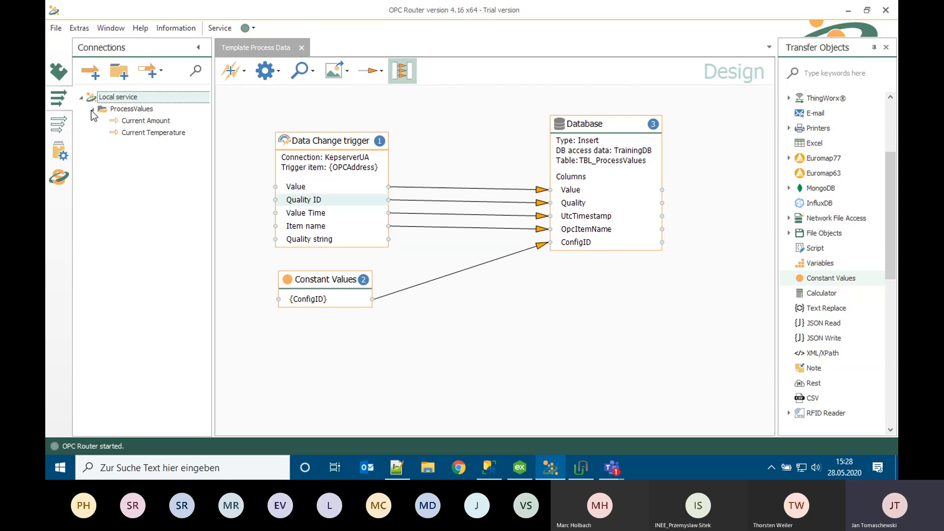
click(146, 122)
click(144, 132)
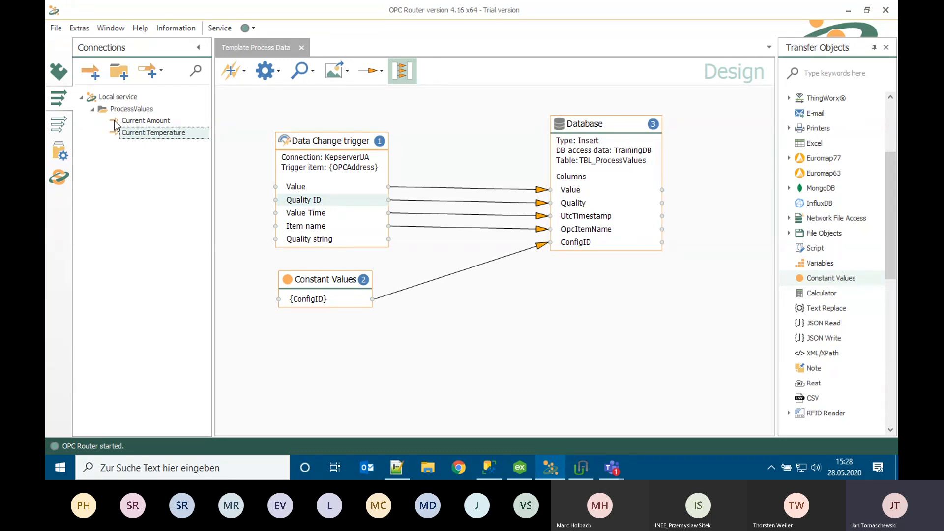
click(138, 125)
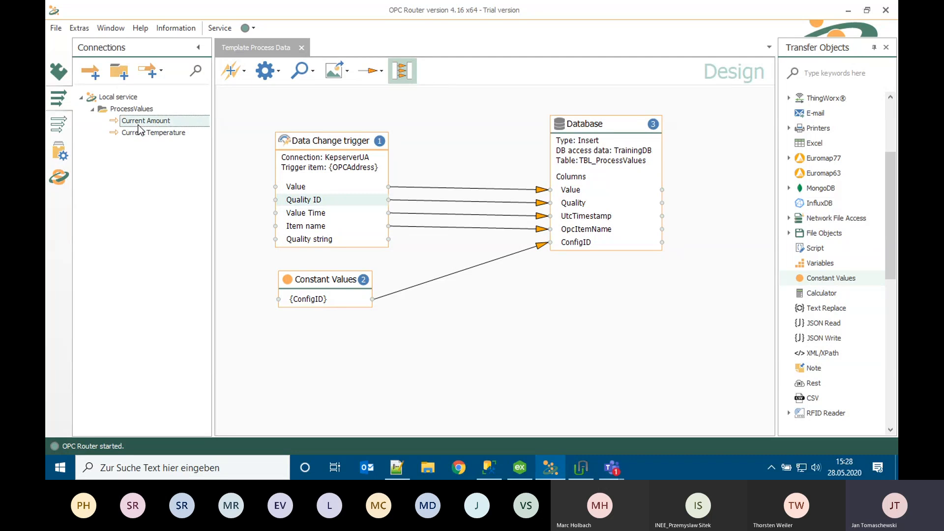
click(58, 179)
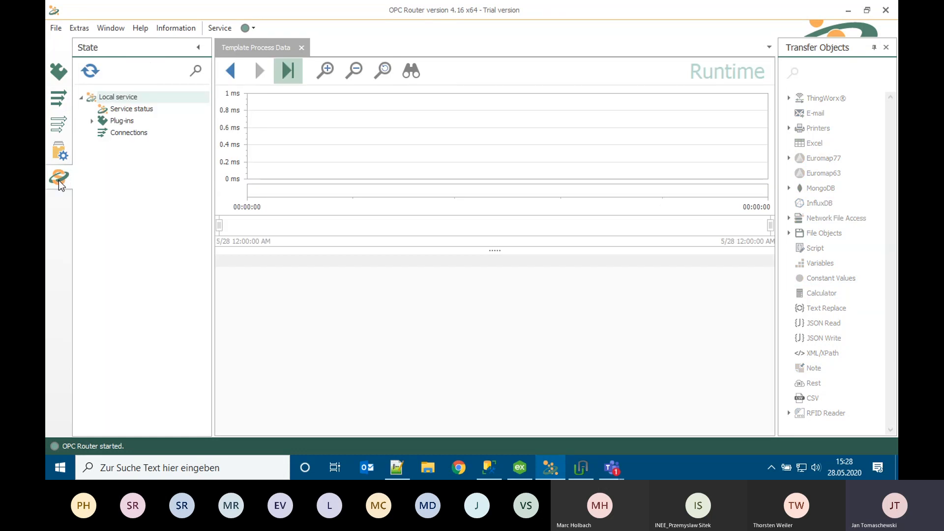
click(58, 102)
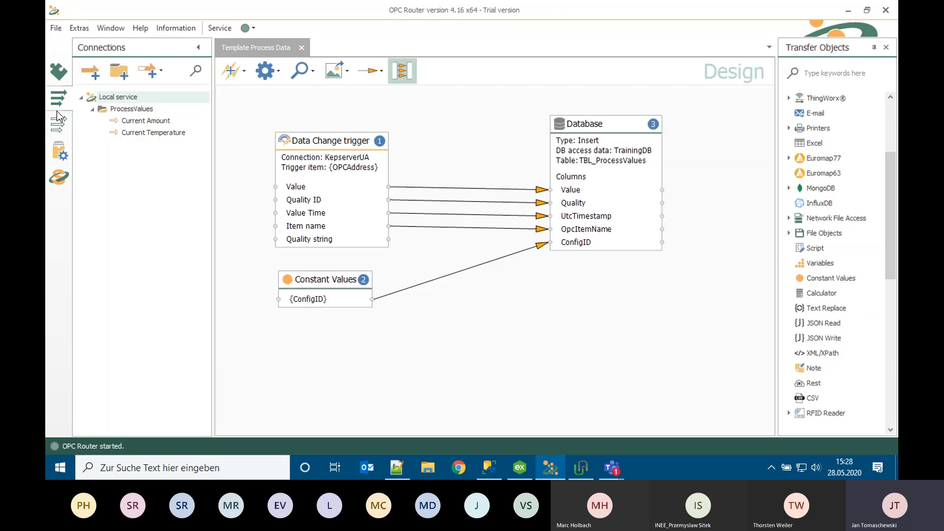
Publish only the ProcessValues connections, Current Amount and Current Temperature, to the productive system using single-element selection
click(59, 151)
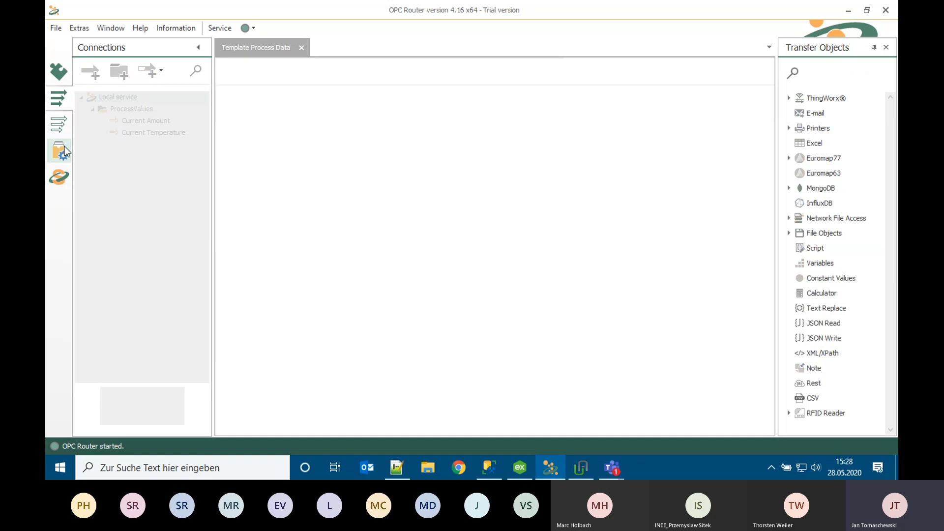
click(100, 176)
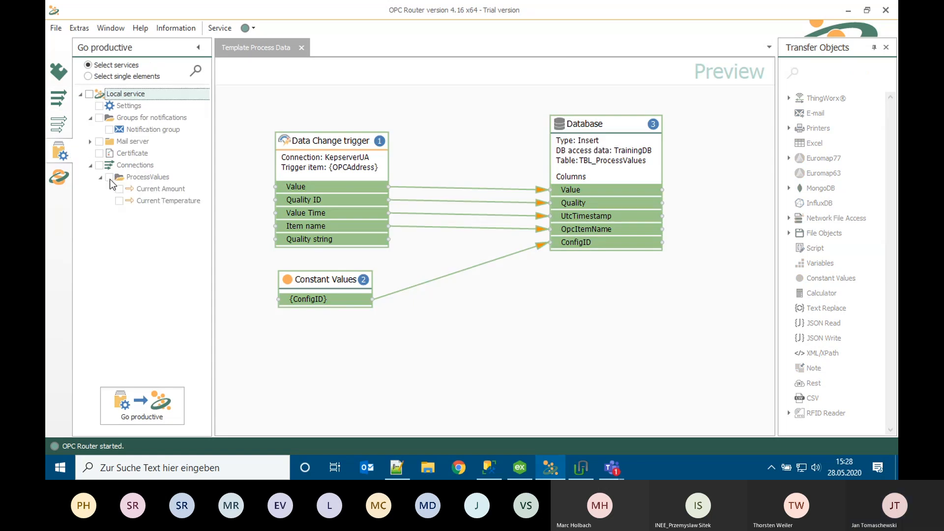
click(95, 77)
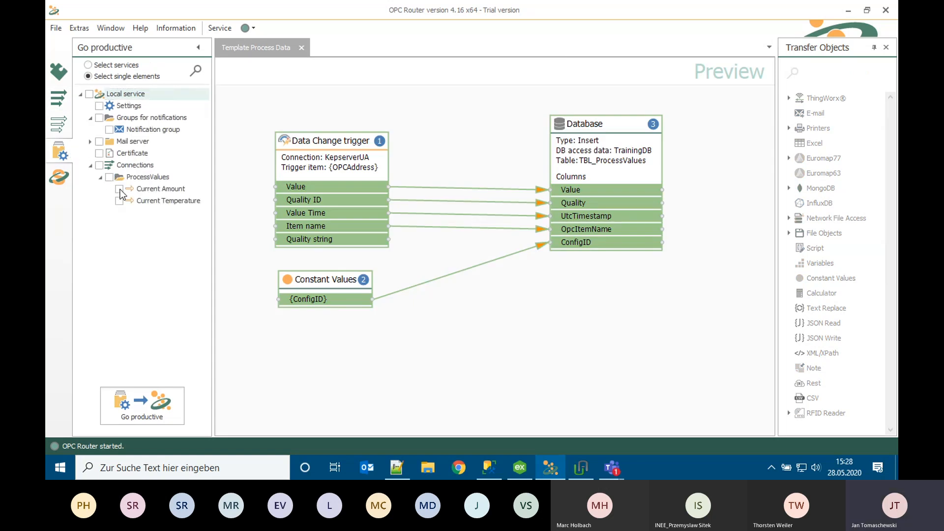
click(109, 177)
click(123, 396)
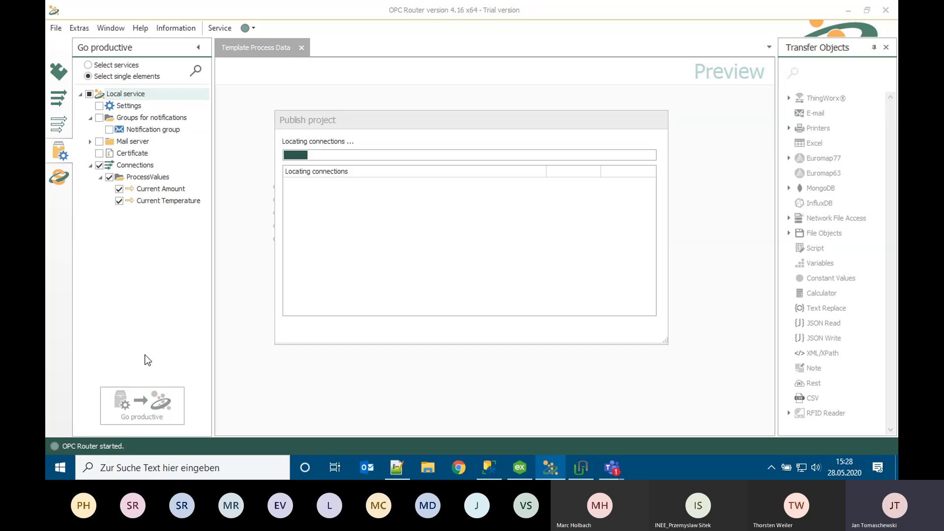
click(432, 251)
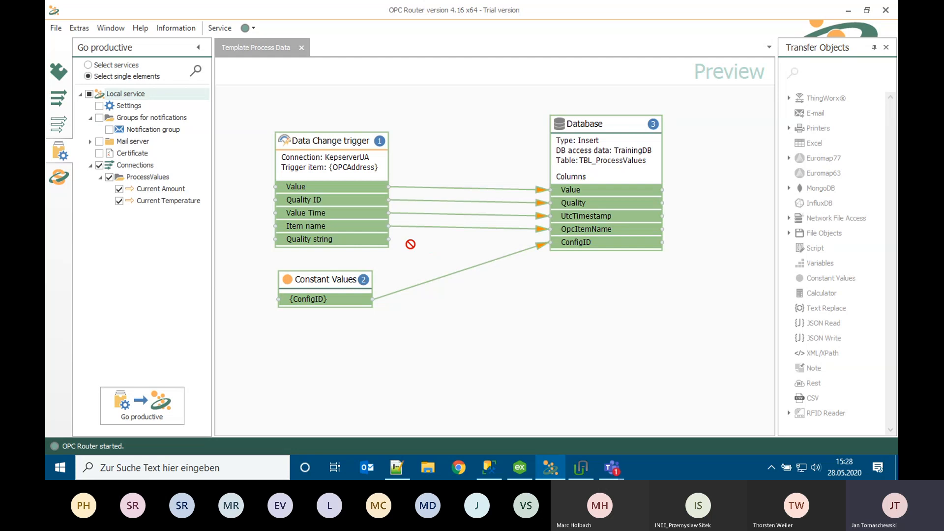
Open the runtime view of the Current Amount connection in ProcessValues to watch its transfers
click(58, 178)
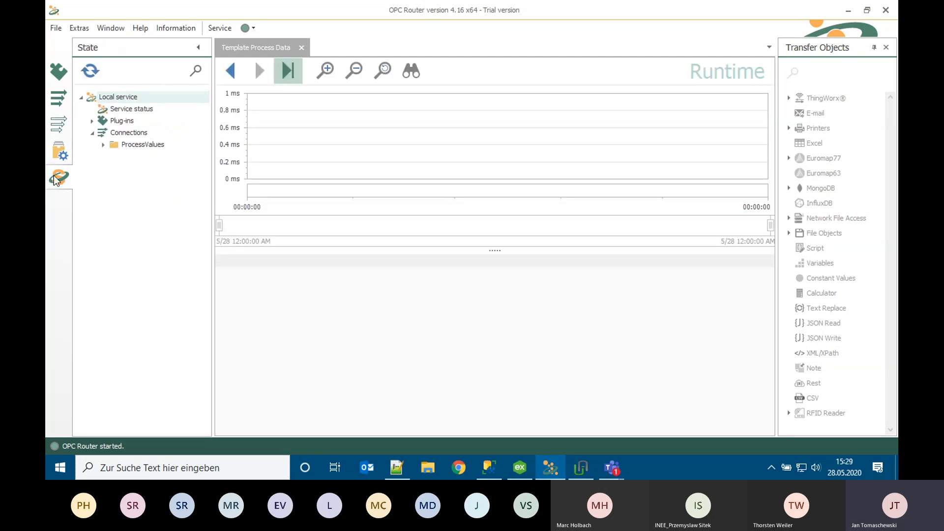
click(103, 144)
click(157, 157)
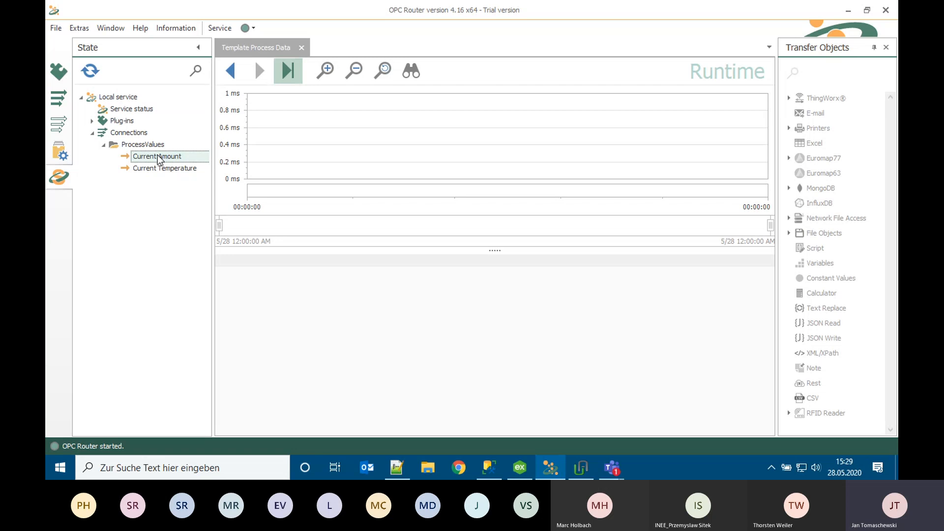
double_click(157, 156)
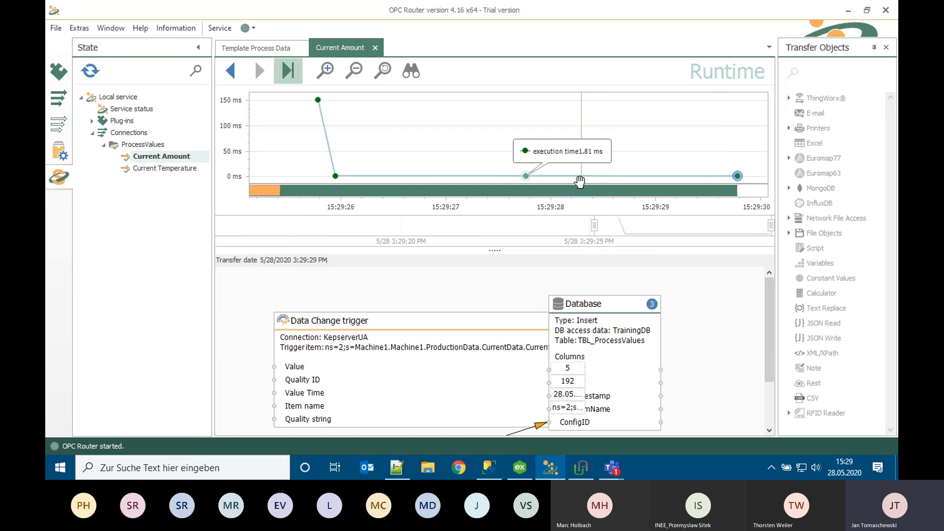
Switch to SQL Server Management Studio and query the top 1000 rows of dbo.TBL_ProcessValues in TrainingDB
click(489, 468)
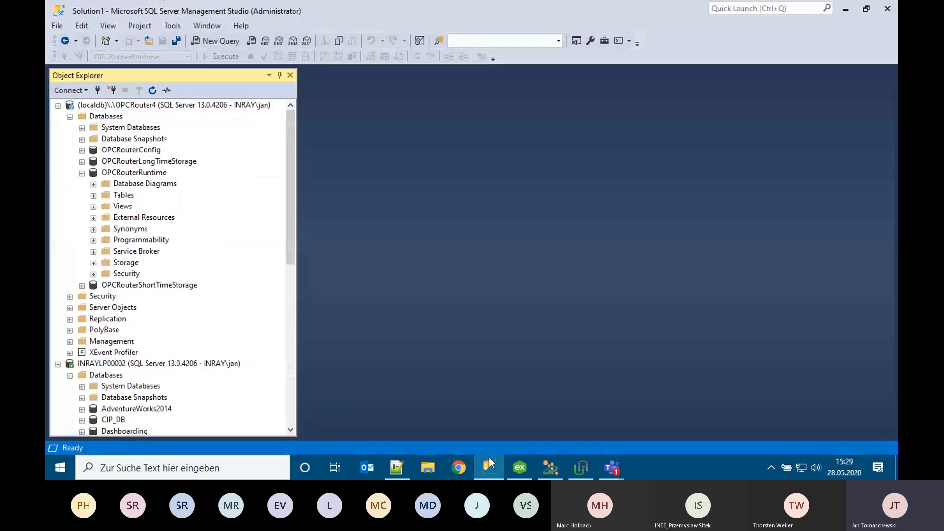
click(58, 106)
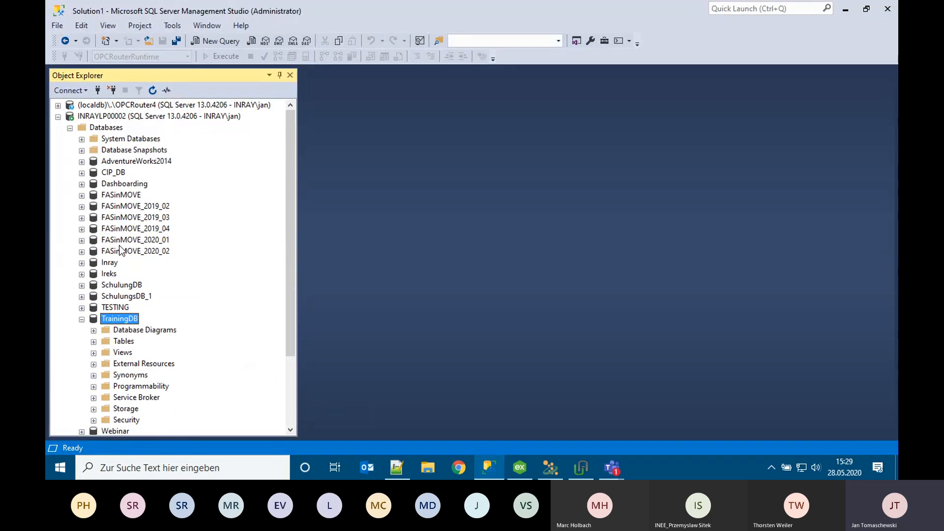
click(93, 341)
click(180, 286)
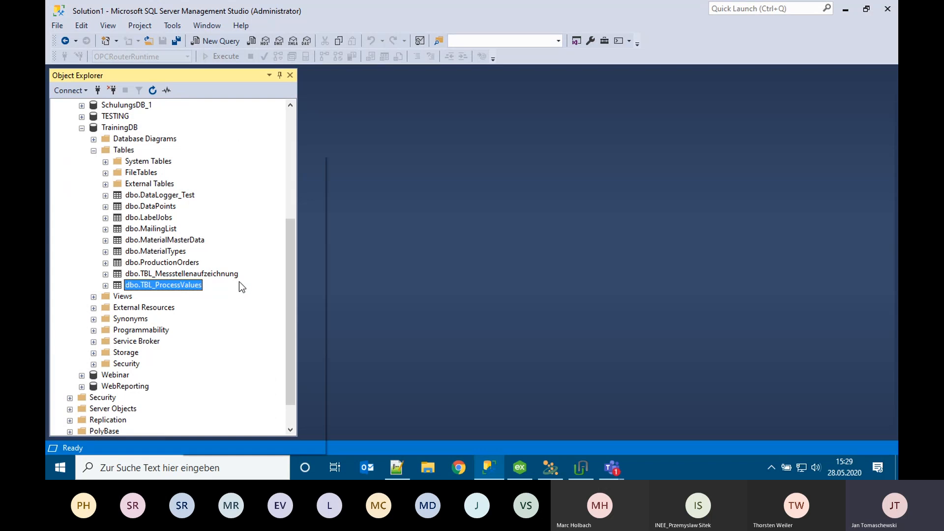
right_click(180, 286)
click(261, 189)
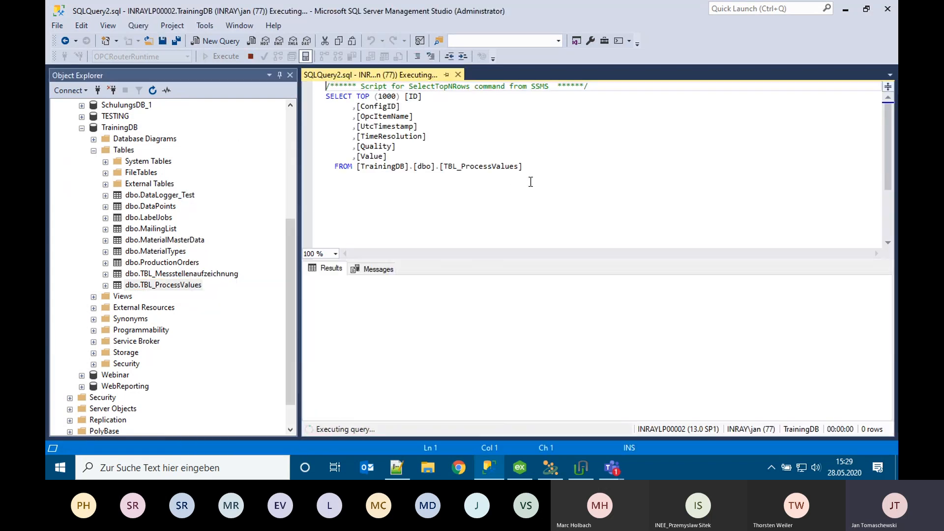
Add "order by id desc" to the TBL_ProcessValues query, run it again, and enlarge the results area
key(Return)
text(ord)
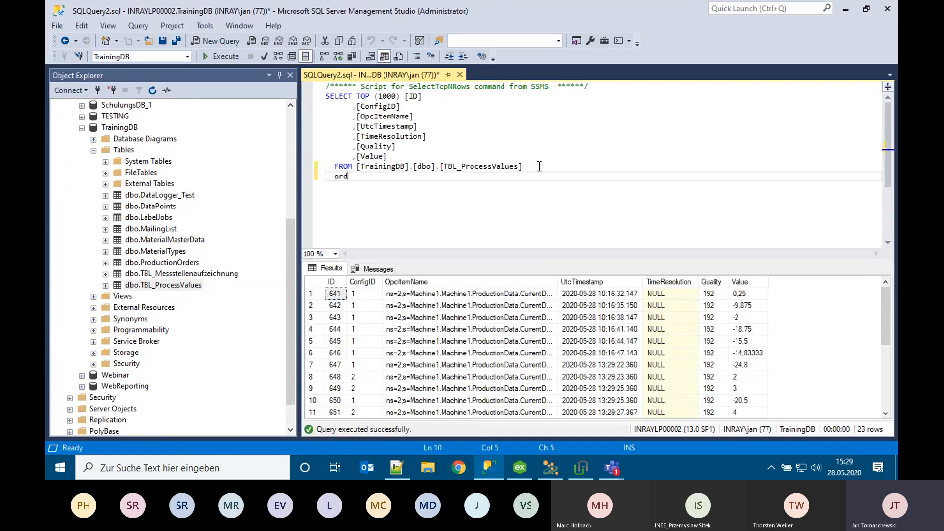
text(er by id dea)
text(c)
key(F5)
drag(500, 259, 491, 213)
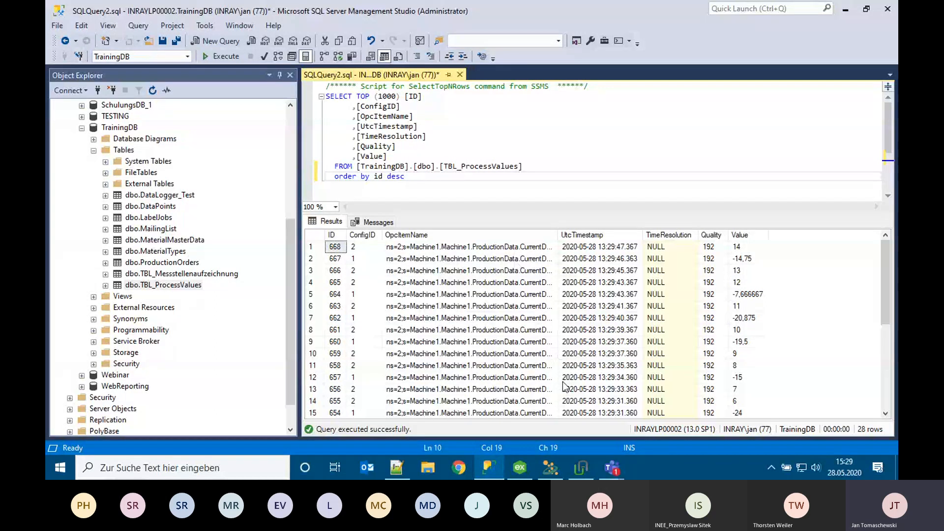
Return to OPC Router and deactivate the Current Amount and Current Temperature connections in ProcessValues
click(550, 467)
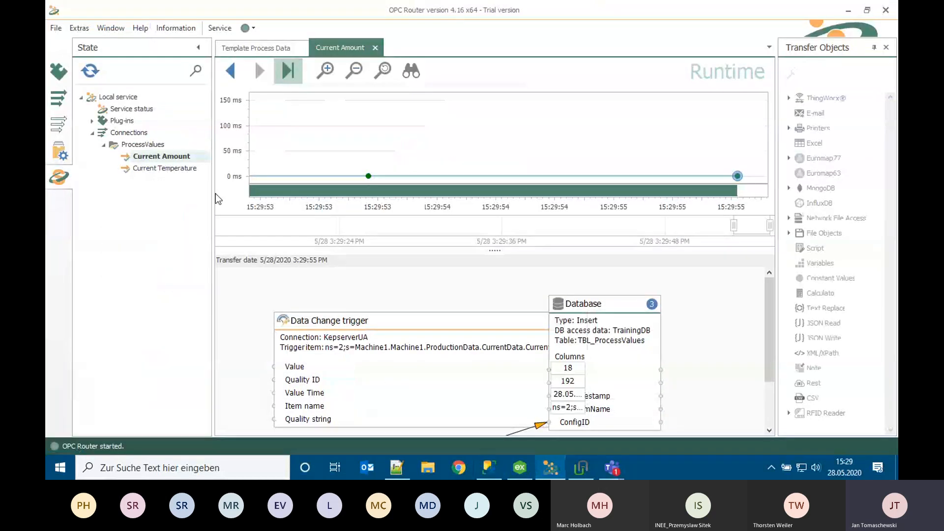
click(52, 131)
click(145, 111)
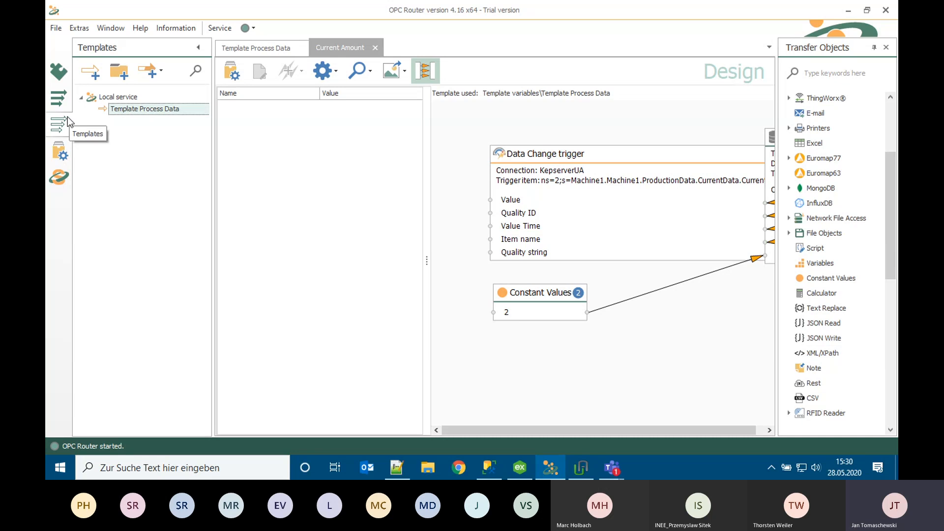
click(58, 153)
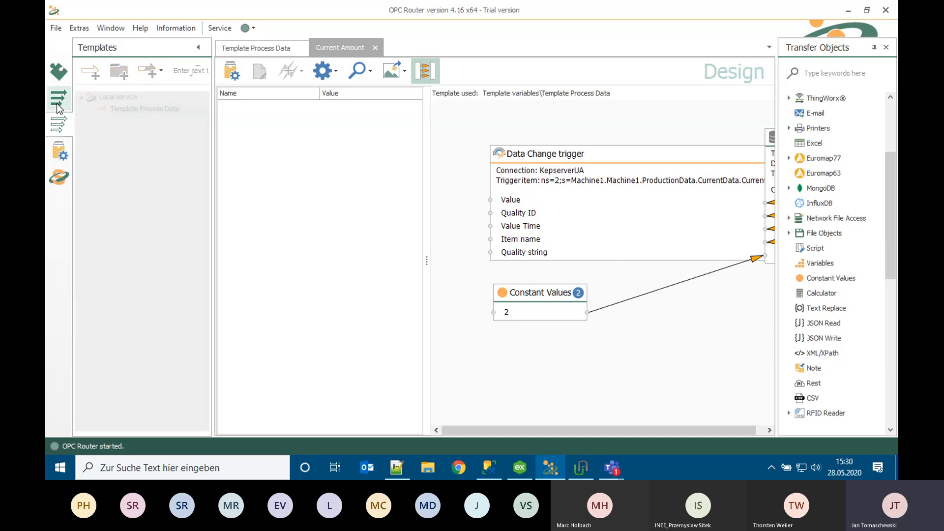
right_click(132, 121)
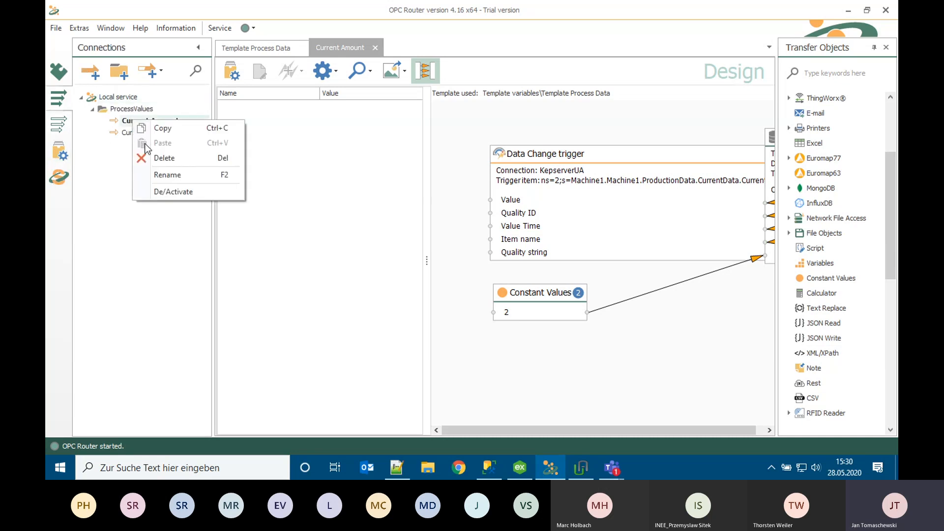
click(164, 192)
right_click(143, 132)
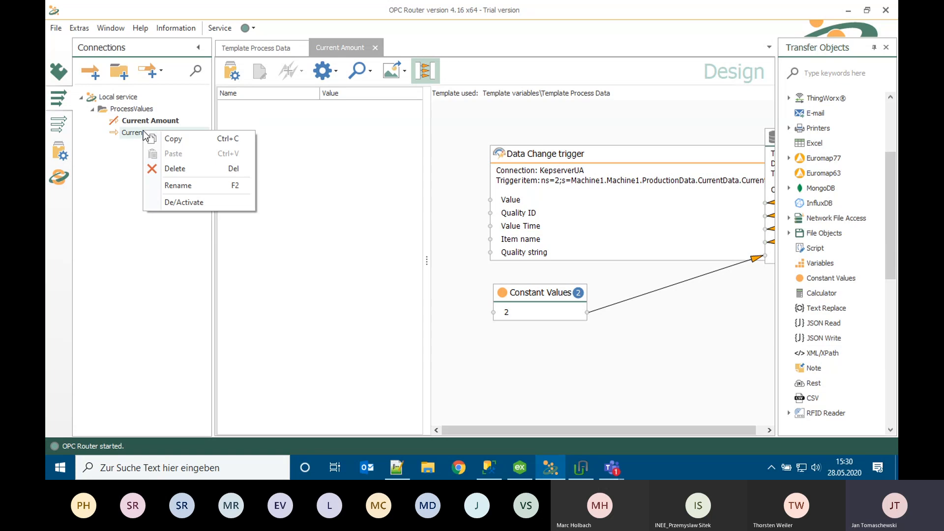
click(163, 202)
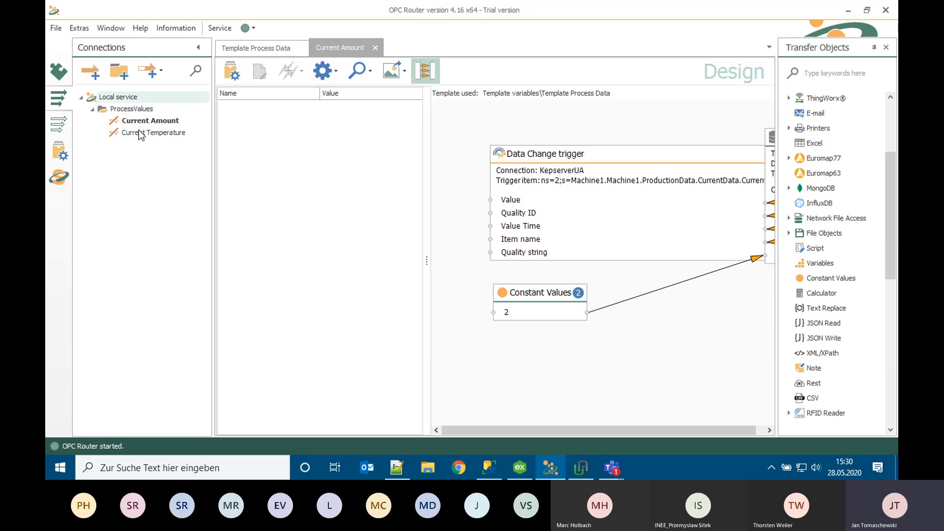
Delete the Current Amount and Current Temperature connections from the ProcessValues folder and confirm both deletions
right_click(133, 120)
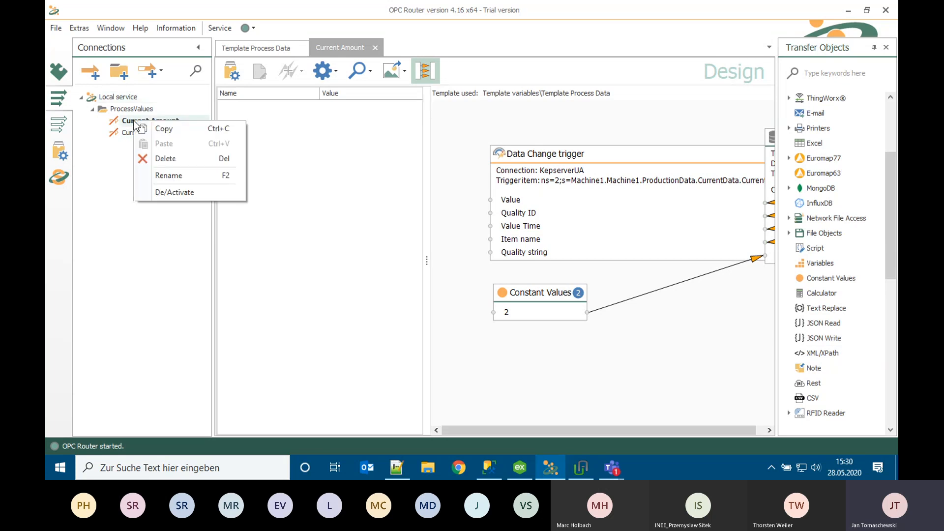
click(158, 159)
click(437, 245)
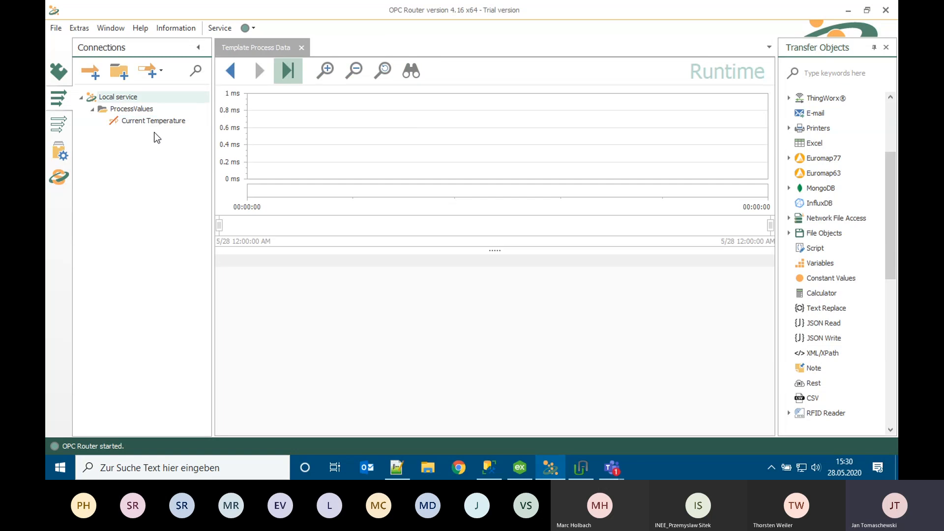
right_click(152, 122)
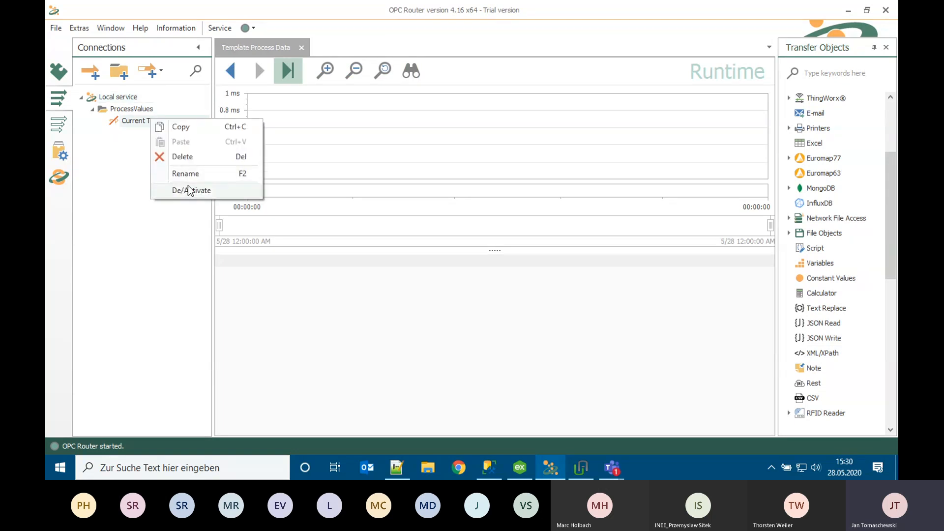
click(192, 159)
click(442, 248)
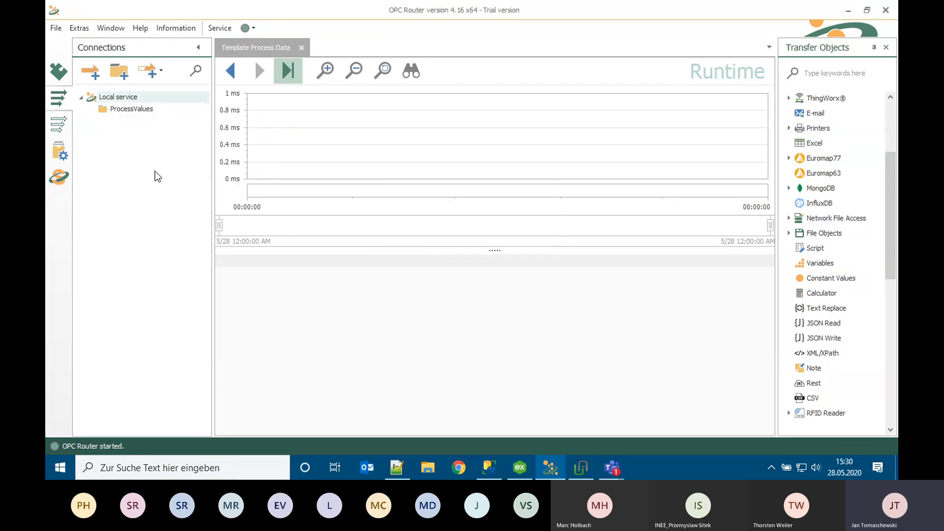
Publish the deletion of the Current Amount and Current Temperature connections in ProcessValues and check the service's connection state
click(59, 150)
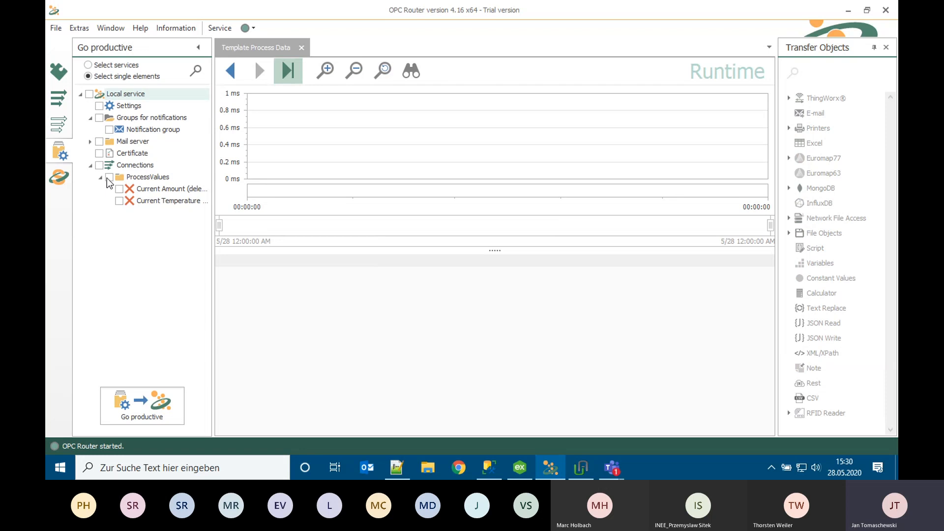
click(143, 404)
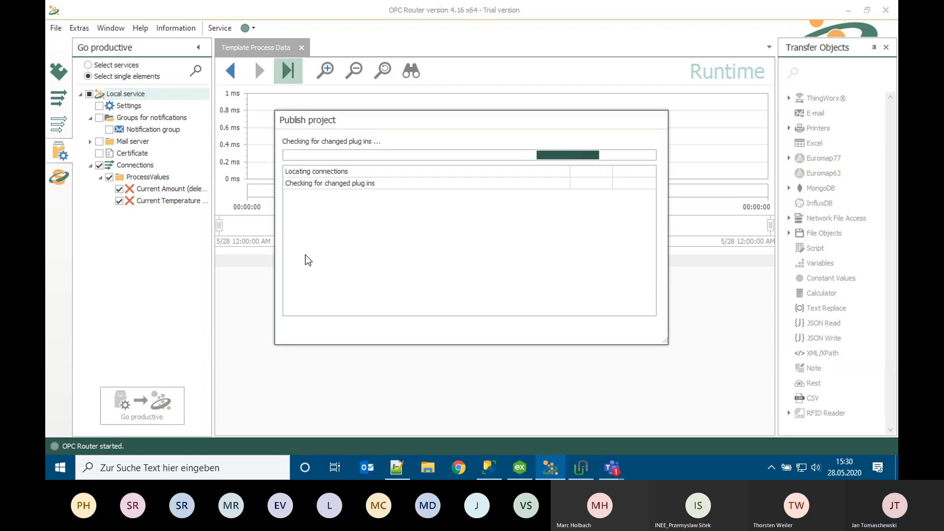
click(58, 177)
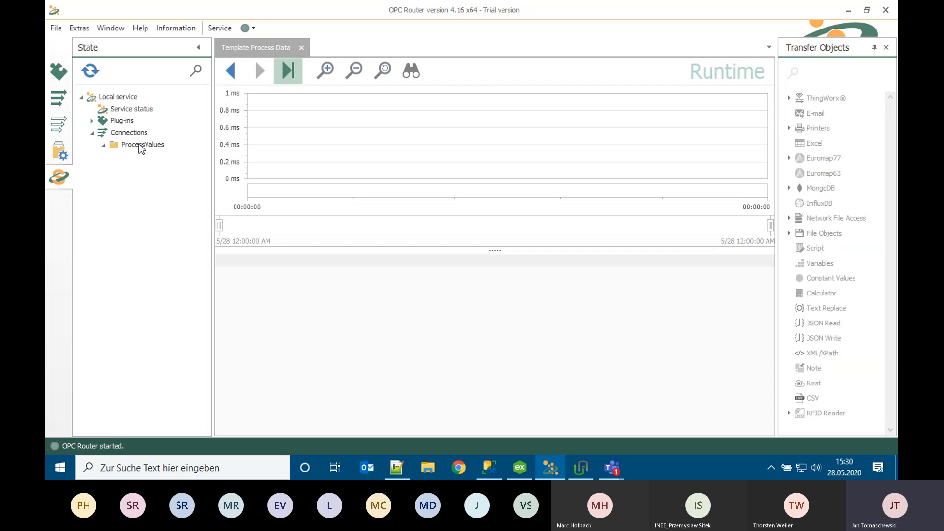
Switch to SQL Server Management Studio, add "delete FROM [TrainingDB].[dbo].[TBL_ProcessValues]" below the query and execute only that statement
click(489, 467)
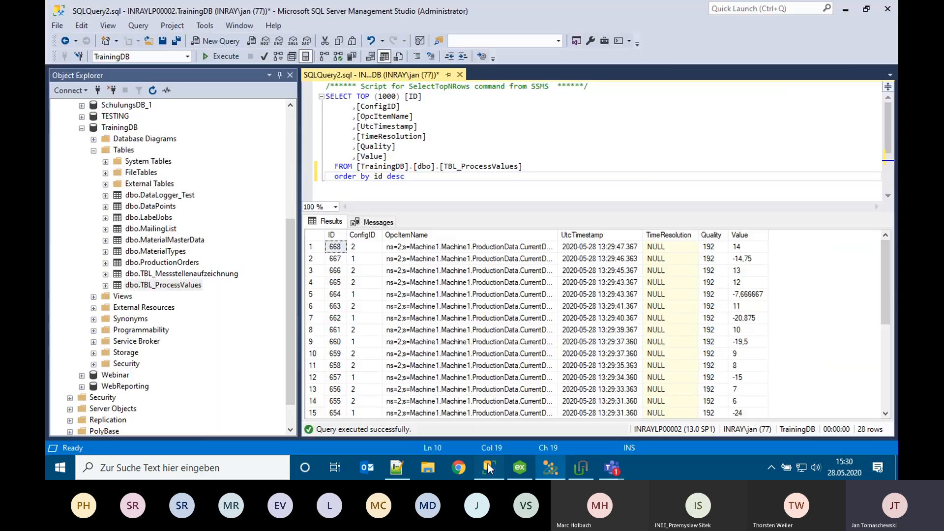
drag(335, 167, 546, 171)
key(ctrl+c)
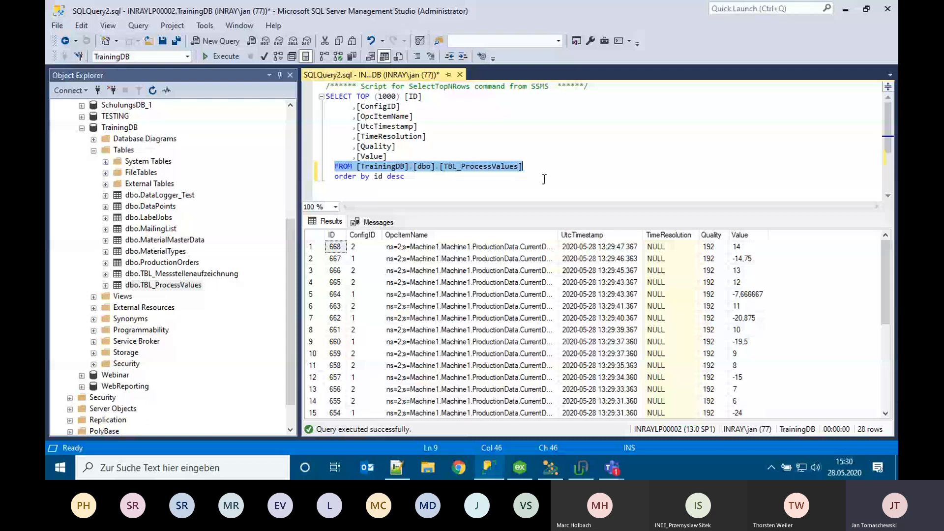
click(503, 178)
key(Return)
key(Return)
text(delete)
key(ctrl+v)
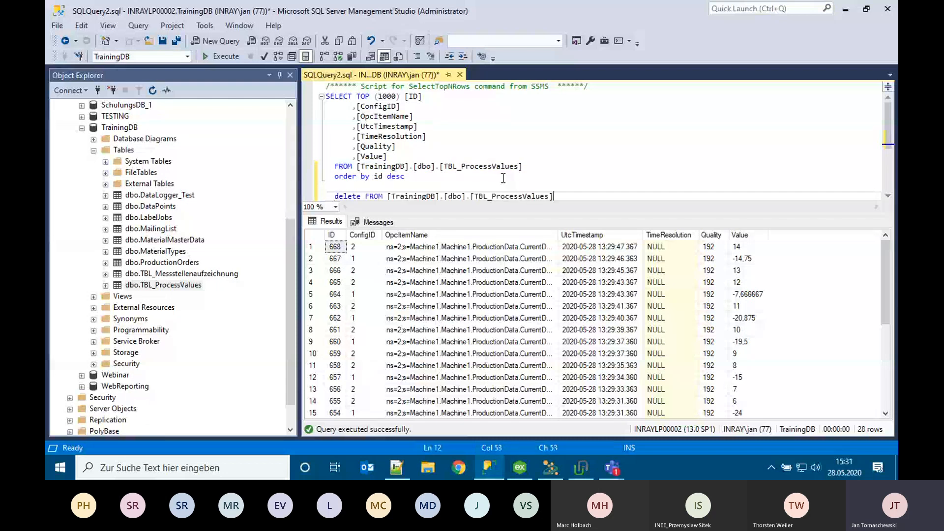
drag(553, 196, 315, 189)
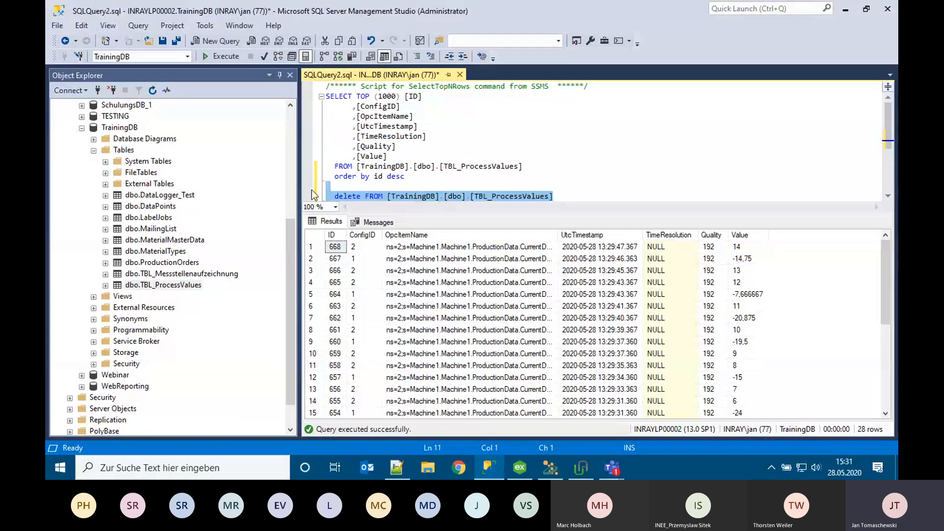
click(218, 58)
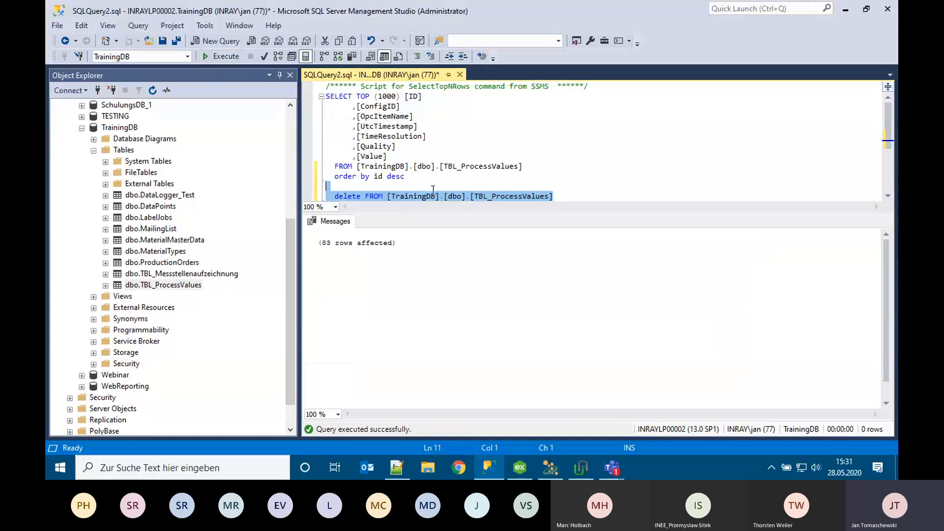
Execute only the SELECT TOP (1000) query on TBL_ProcessValues to check the table's contents
click(413, 182)
drag(412, 178, 326, 96)
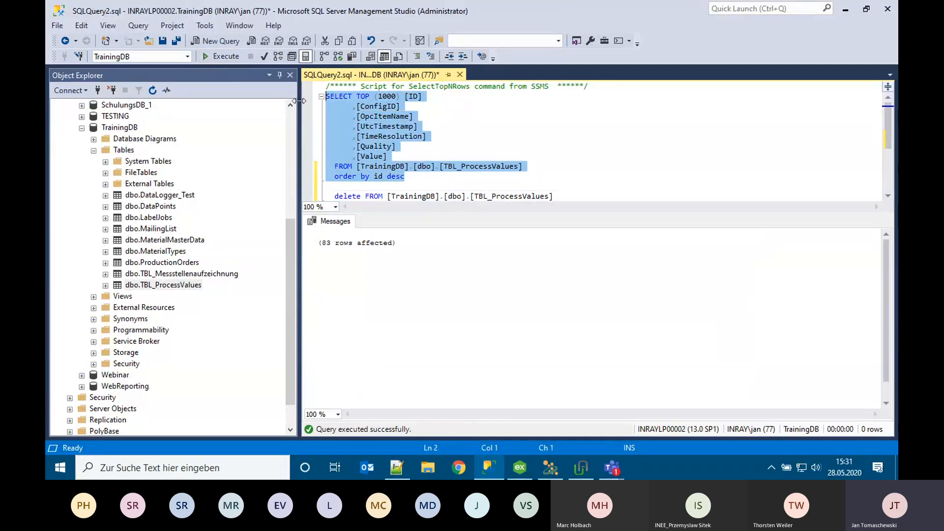
click(221, 56)
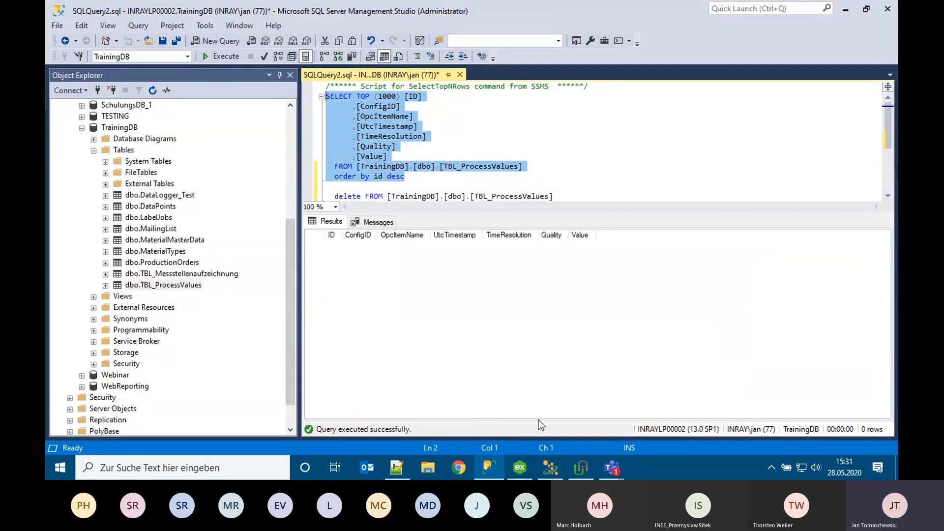
Return to OPC Router and start creating multiple instances from Template Process Data, with ProcessValues as the storage folder
click(551, 468)
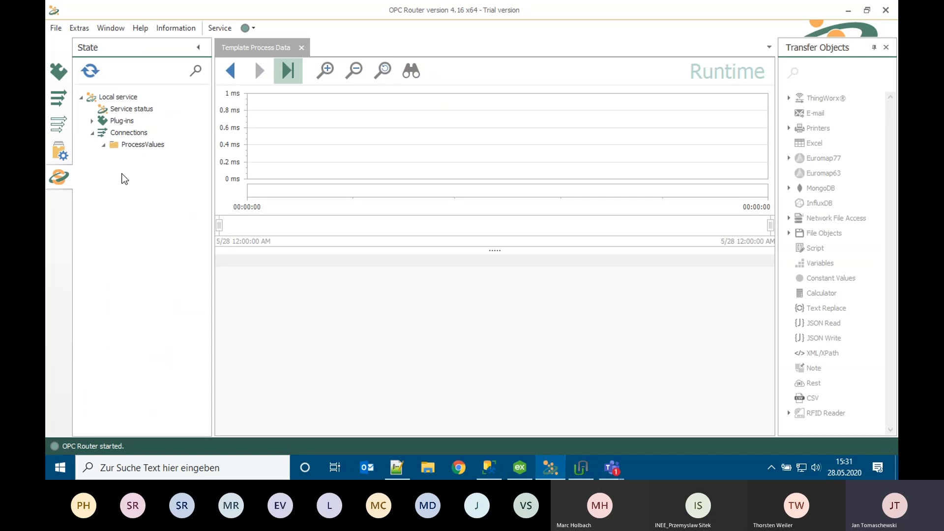
click(59, 124)
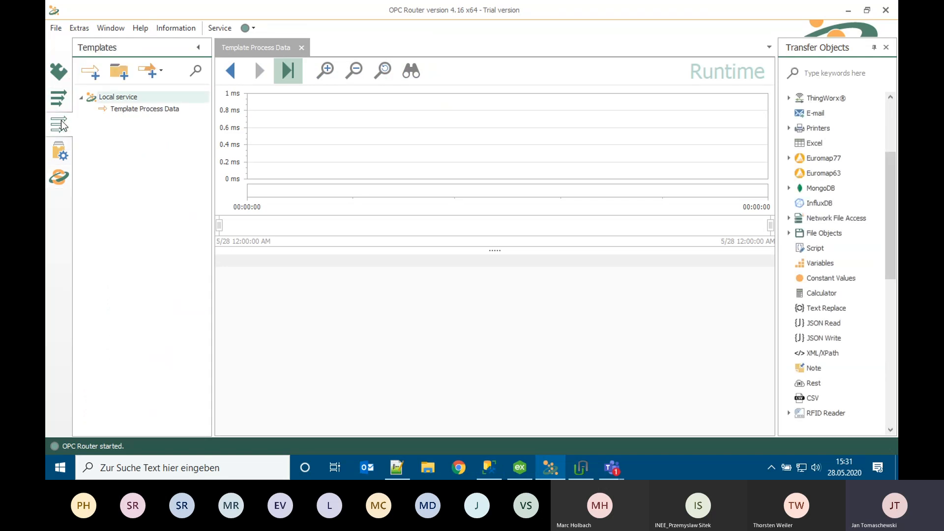
right_click(150, 115)
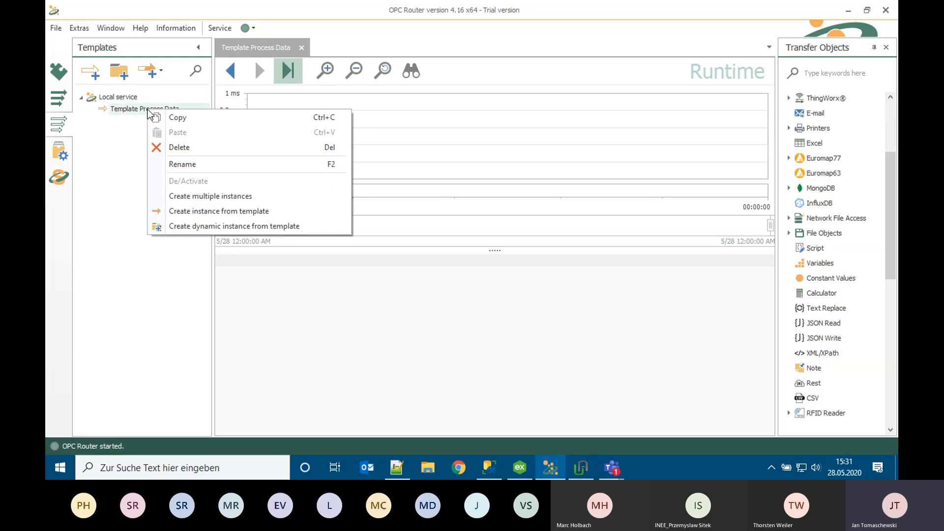
click(209, 197)
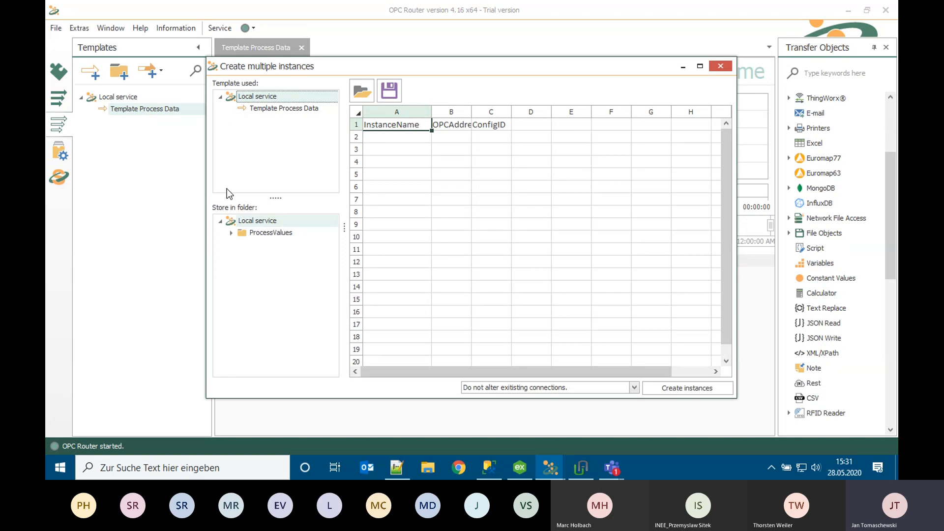
click(292, 109)
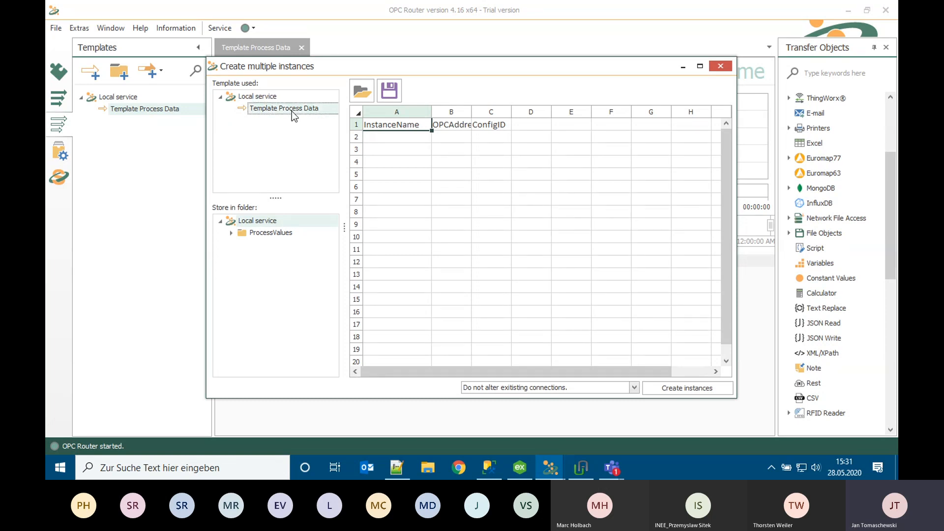
click(271, 234)
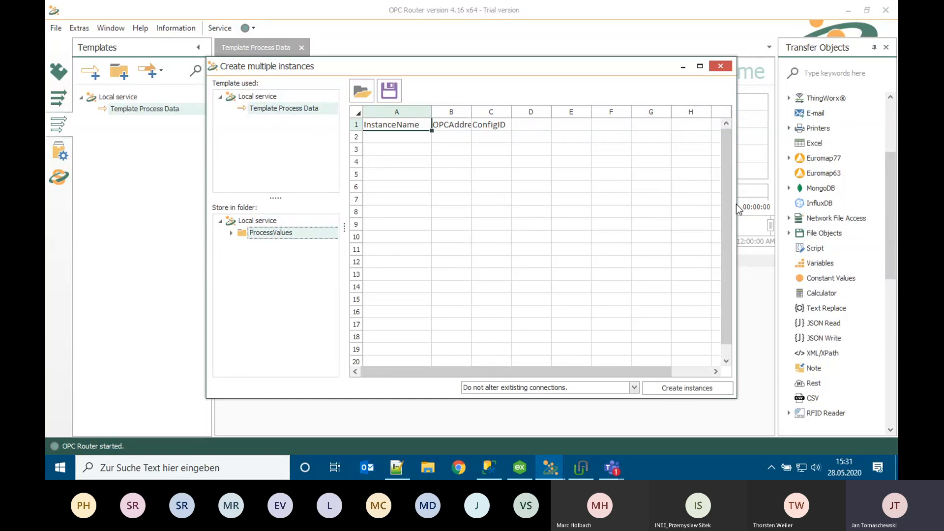
Widen the instance sheet and its OPCAddress column, and enter "Current Temperature" as the first InstanceName
drag(736, 205, 842, 204)
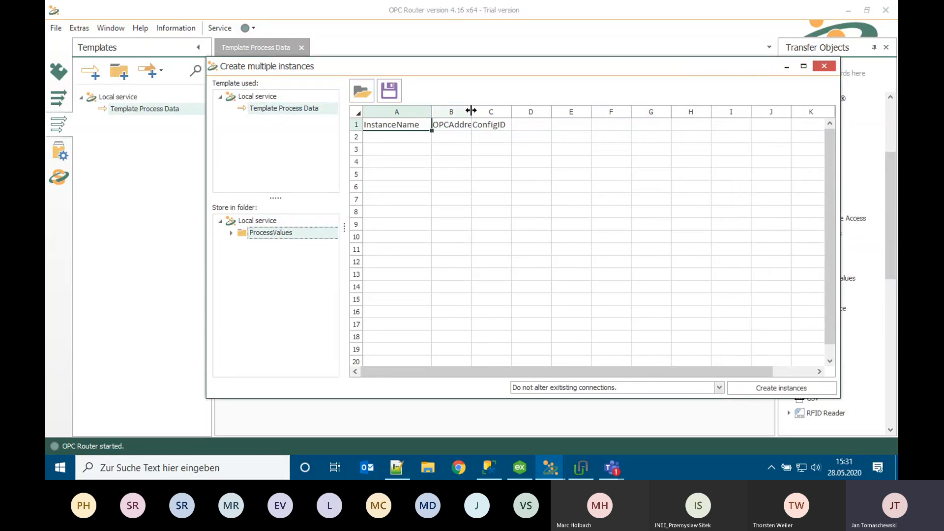
drag(471, 112, 618, 115)
click(386, 139)
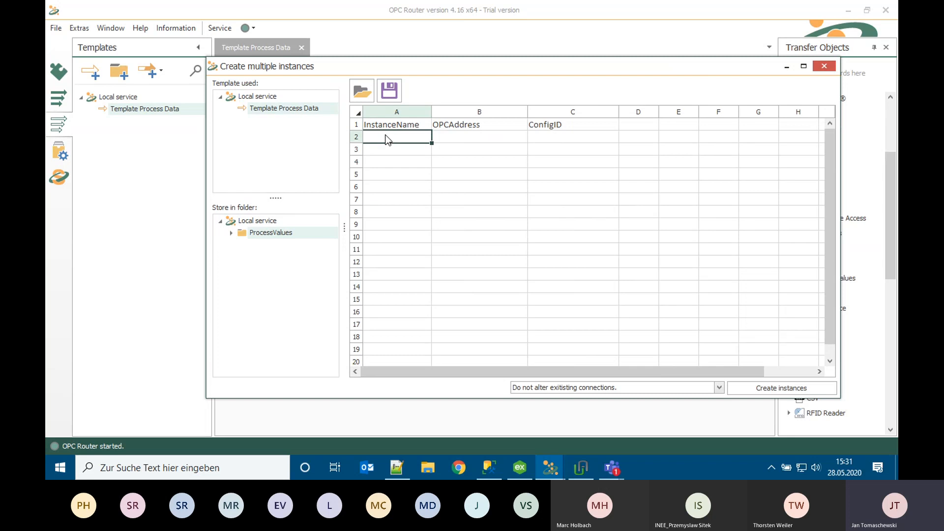
text(Current Temperature)
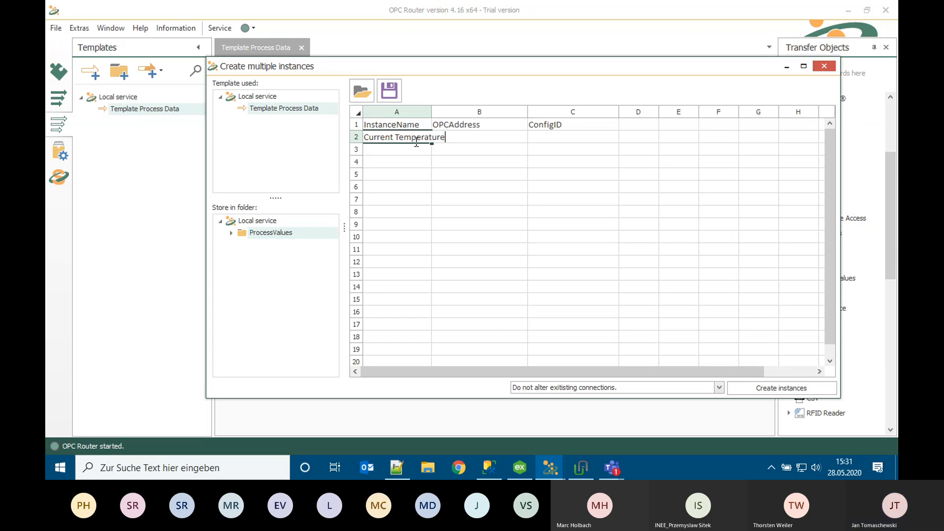
click(476, 140)
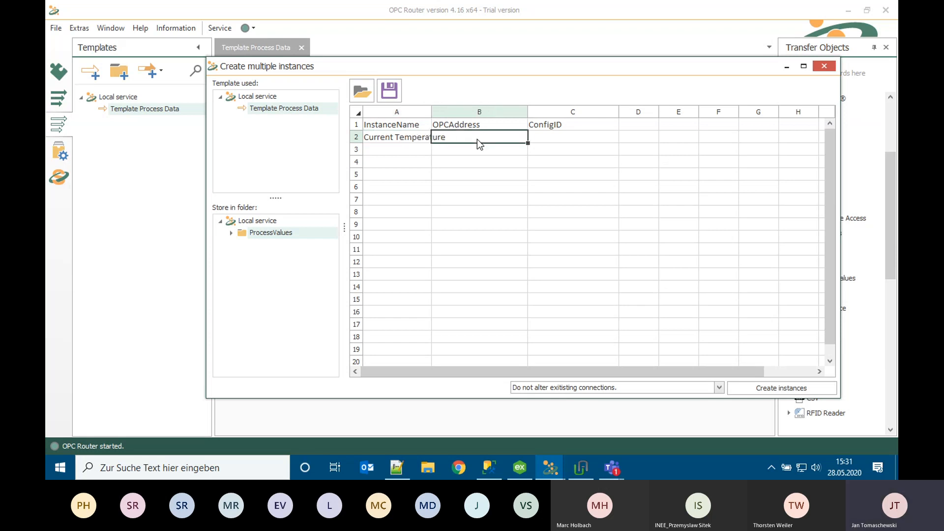
text(FROM [TrainingDB].[dbo].[TBL_ProcessValues])
double_click(528, 111)
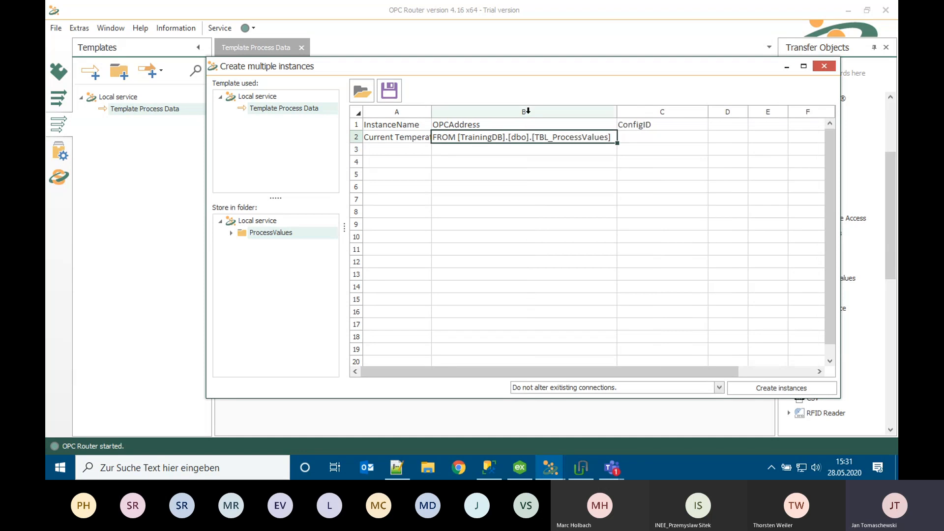
double_click(581, 137)
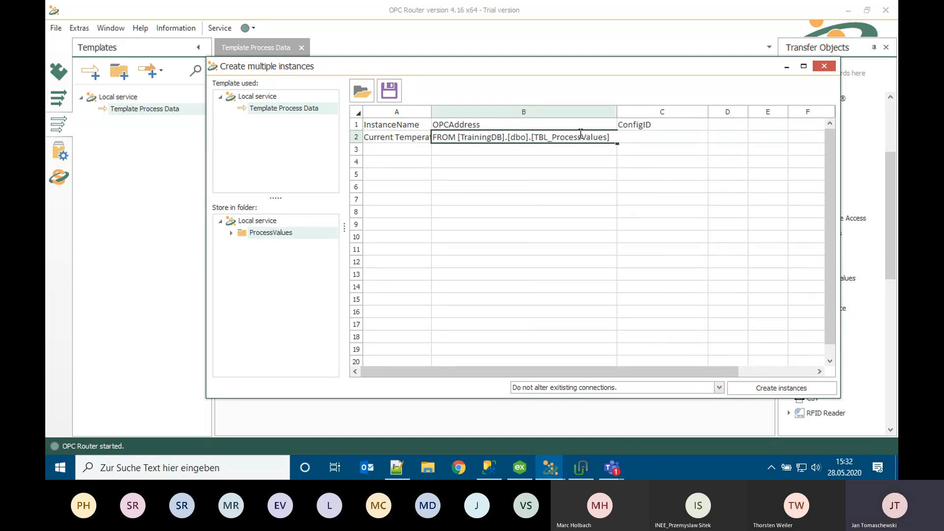
key(BackSpace)
key(BackSpace)
key(BackSpace)
key(BackSpace)
key(BackSpace)
key(BackSpace)
key(BackSpace)
key(BackSpace)
key(BackSpace)
key(BackSpace)
key(BackSpace)
key(BackSpace)
key(BackSpace)
key(BackSpace)
key(BackSpace)
key(BackSpace)
key(BackSpace)
key(BackSpace)
key(BackSpace)
key(BackSpace)
key(BackSpace)
key(BackSpace)
key(BackSpace)
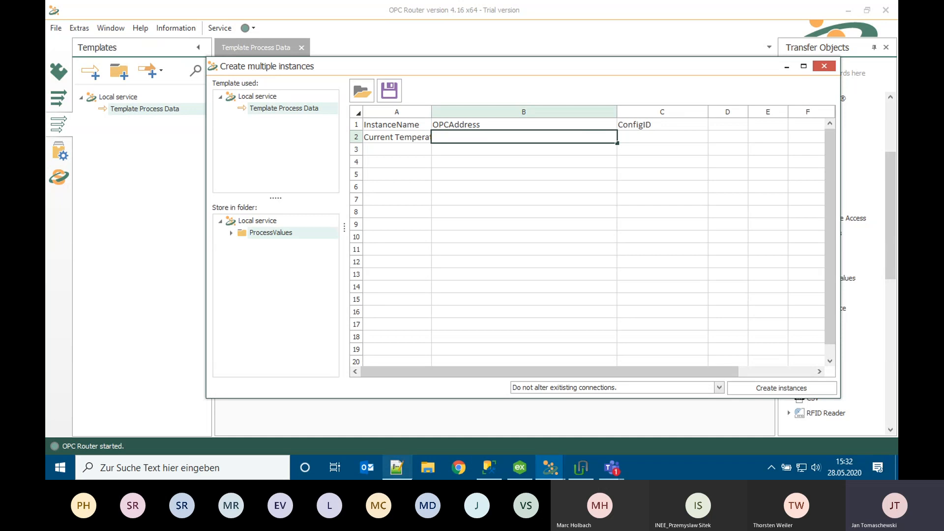
Copy the CurrentTemperature OPC address from Notepad++ into the OPC Router sheet's OPCAddress cell, fit the column, and set ConfigID to 1
click(397, 467)
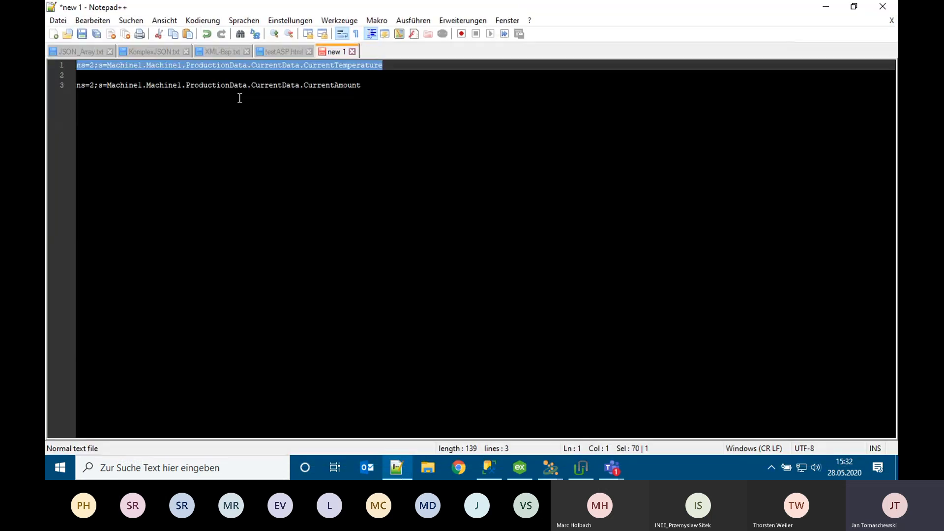
mouse_move(547, 468)
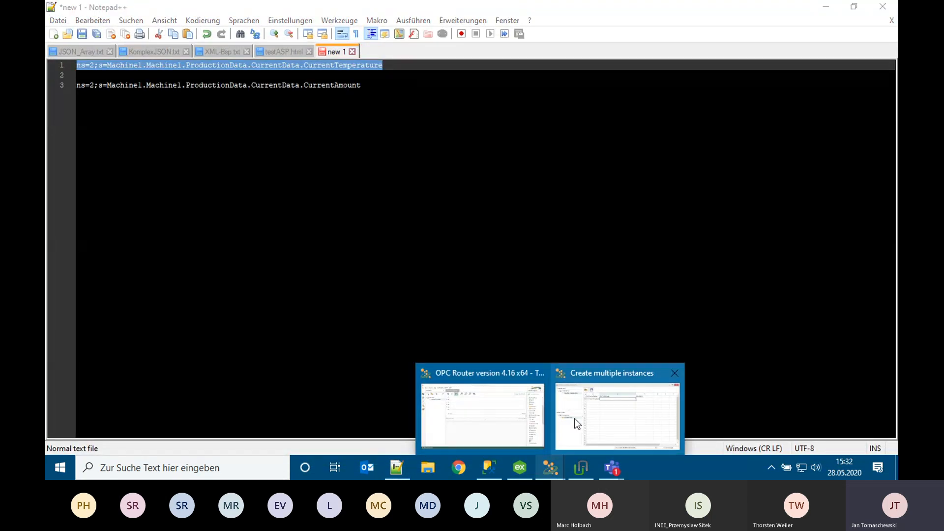
click(574, 419)
text(ns=2;s=Machine1.Machine1.ProductionData.CurrentData.CurrentTemperature)
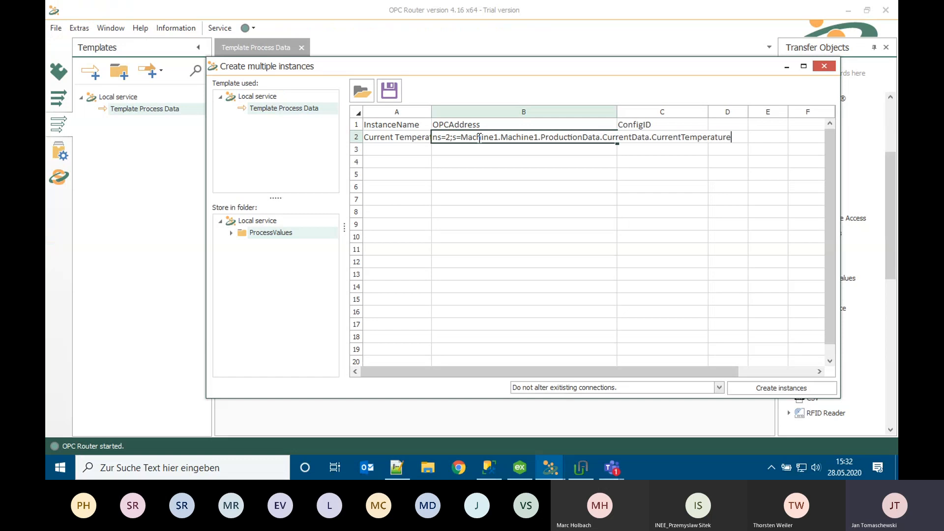
click(566, 187)
double_click(618, 111)
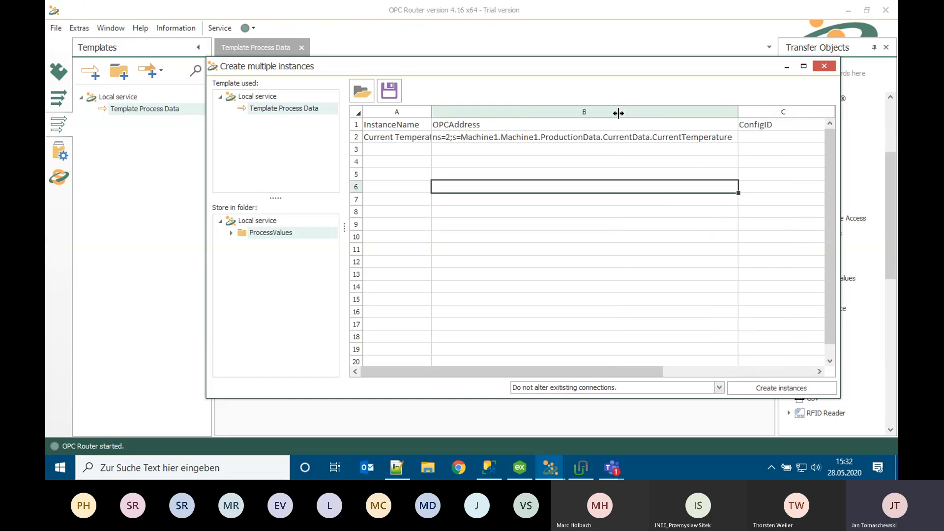
click(754, 137)
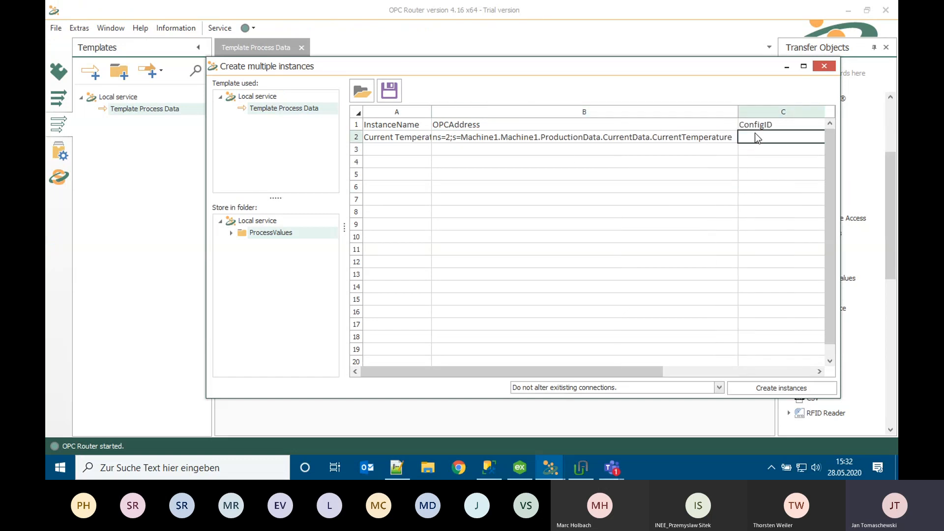
click(491, 149)
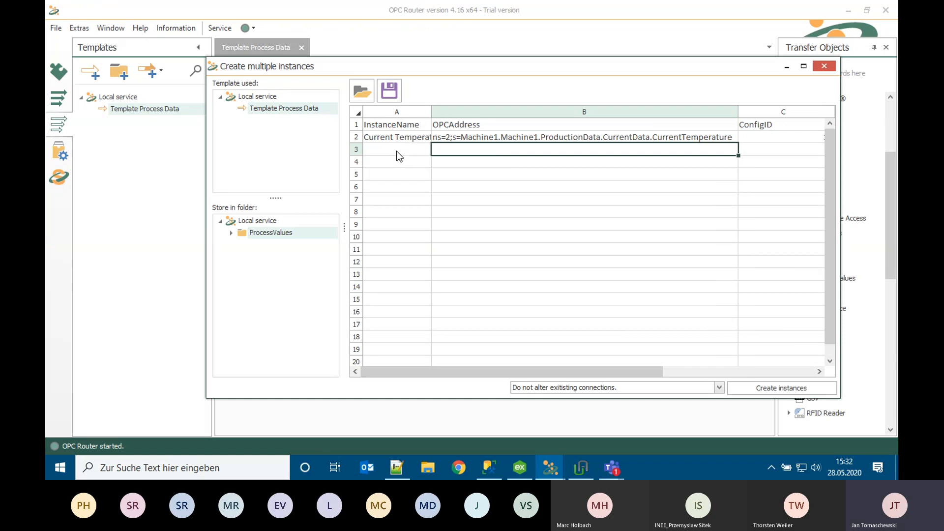
Save the instance sheet to the Desktop as an Excel workbook named Instances and close the multiple-instance window
click(390, 89)
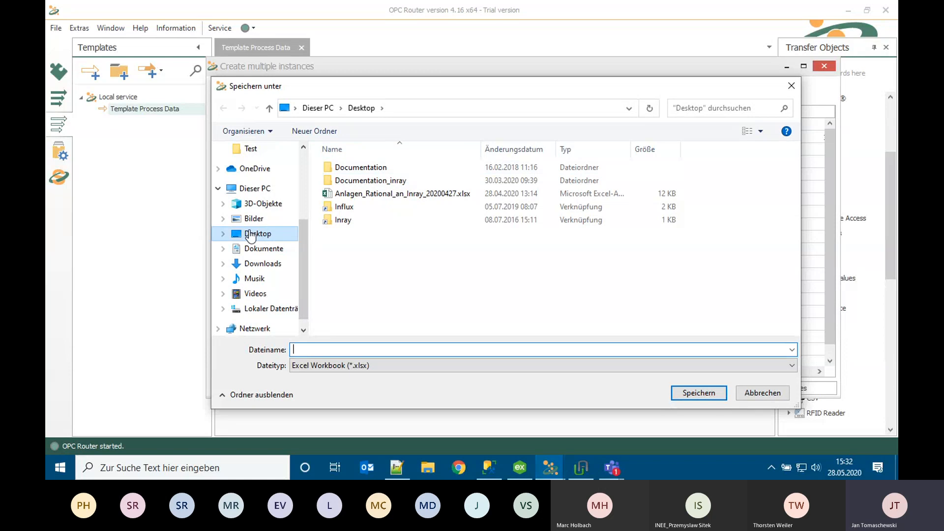
text(Instances)
click(690, 398)
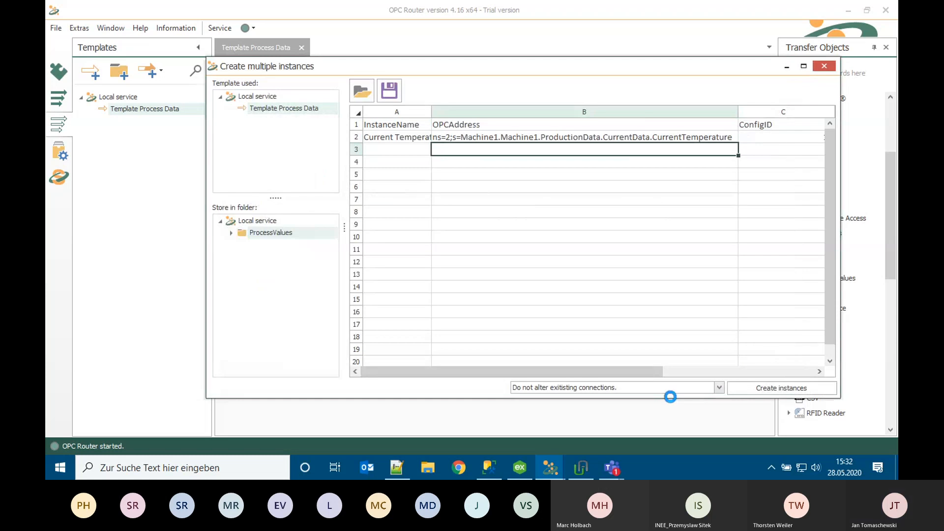
click(825, 67)
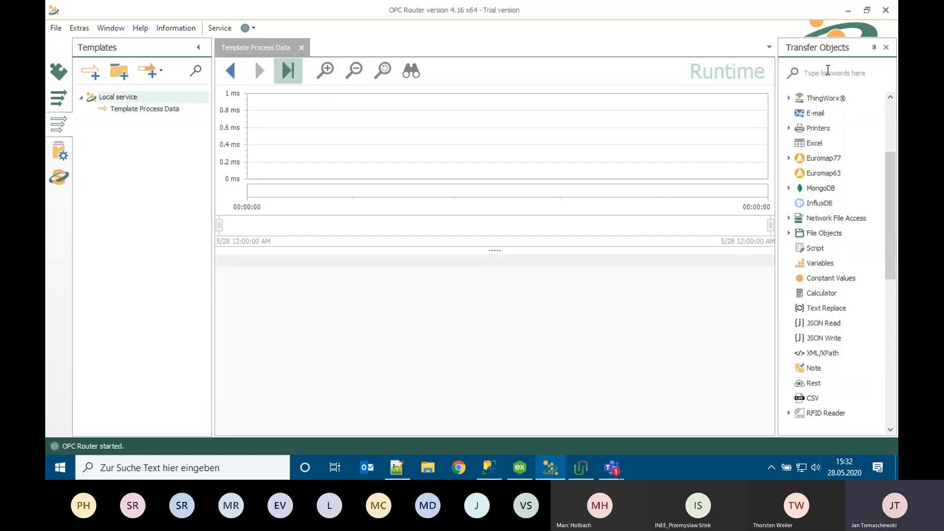
Minimize OPC Router, move Instances.xlsx to a free area of the desktop, and open it in Excel
click(855, 12)
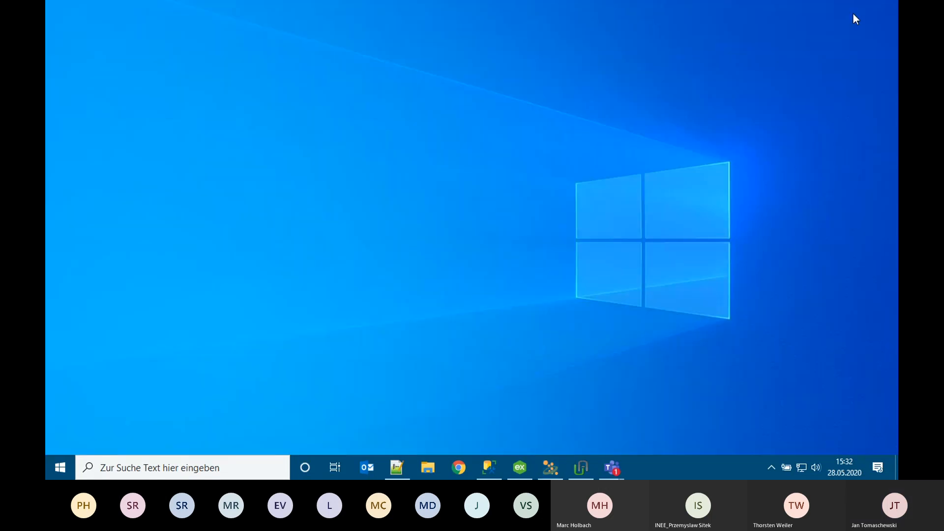
drag(238, 268, 511, 216)
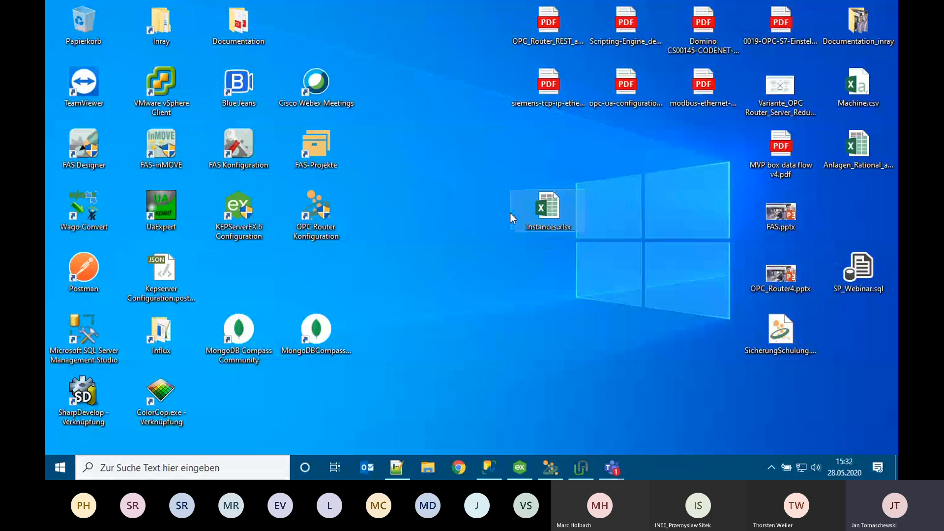
double_click(549, 210)
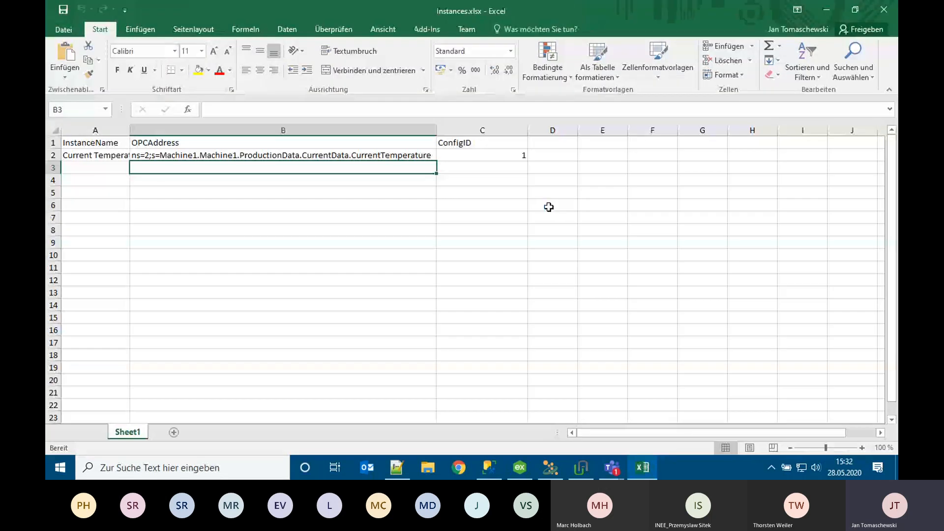
Enter ConfigID 2 in row 3 and continue the number series to 3 in row 4
click(517, 169)
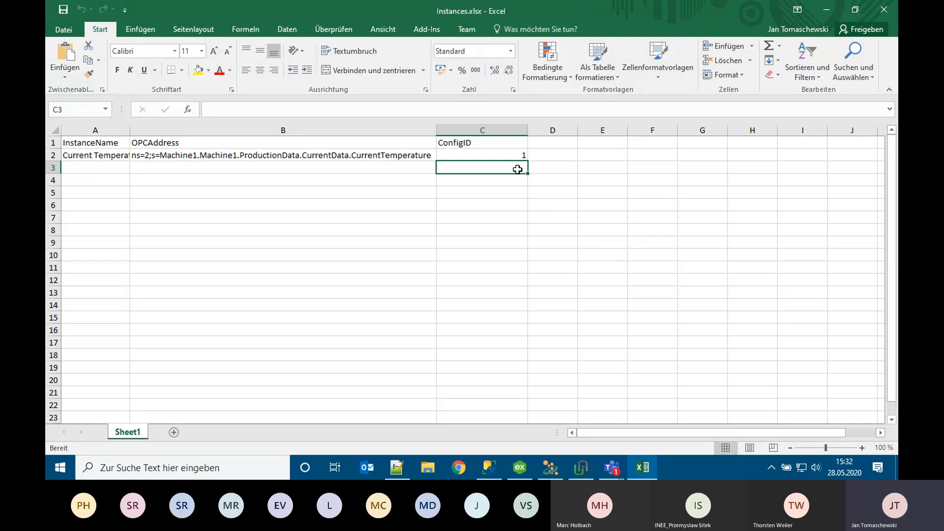
text(2)
key(Return)
click(512, 154)
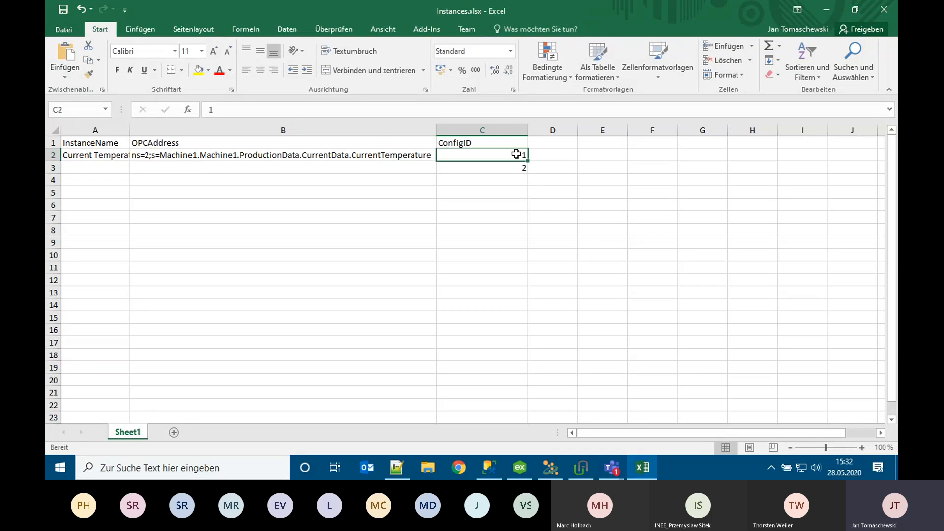
drag(512, 154, 525, 186)
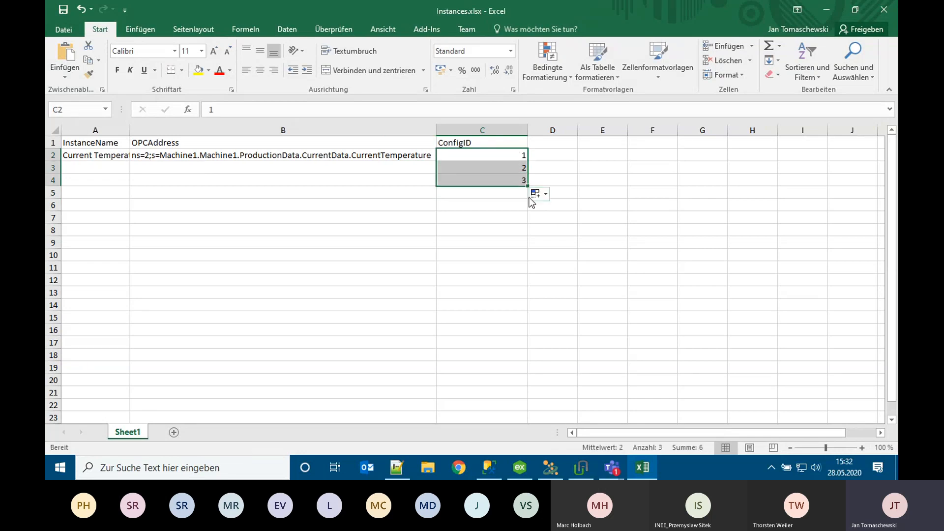
Fit the InstanceName column to its content and enter "Current Amount" as the InstanceName in row 3
click(386, 166)
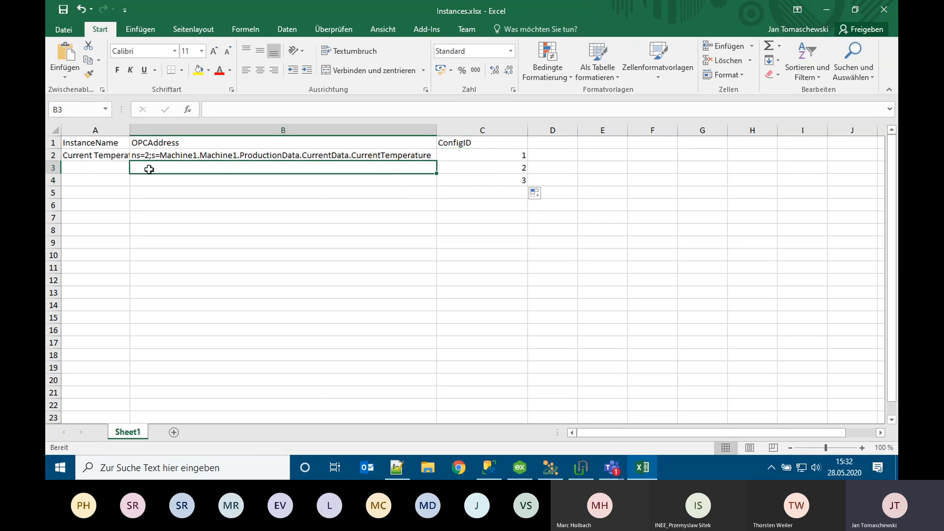
double_click(130, 130)
click(122, 169)
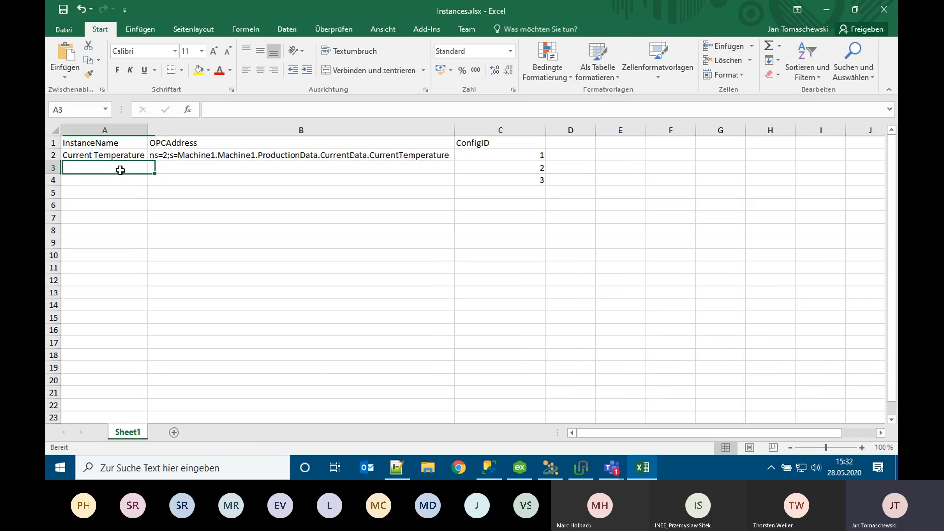
text(Current)
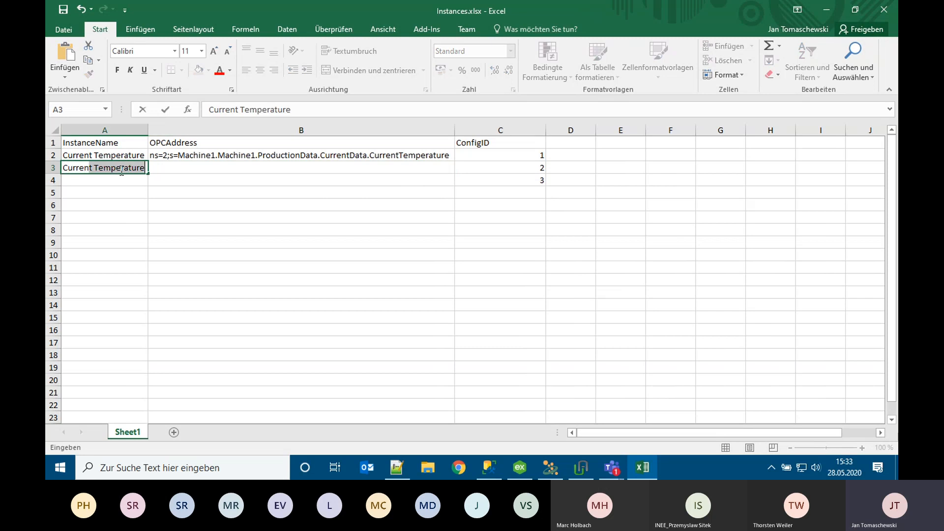
text( Amount)
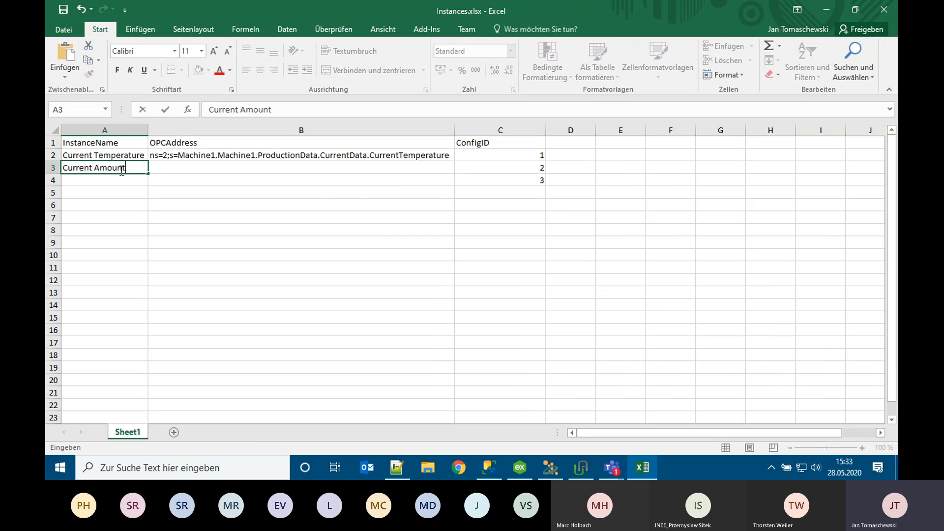
click(120, 170)
key(Tab)
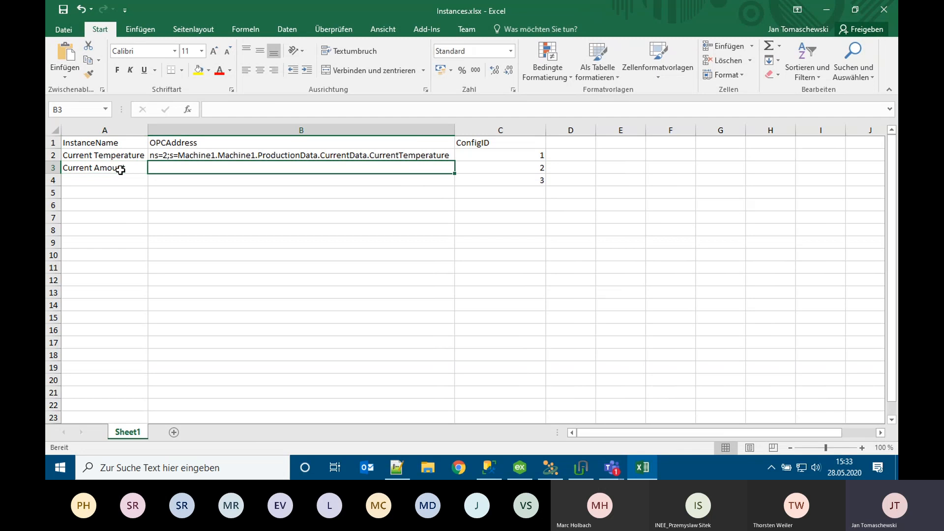
Fill the CurrentTemperature OPC address from B2 down into rows 3 and 4
click(344, 156)
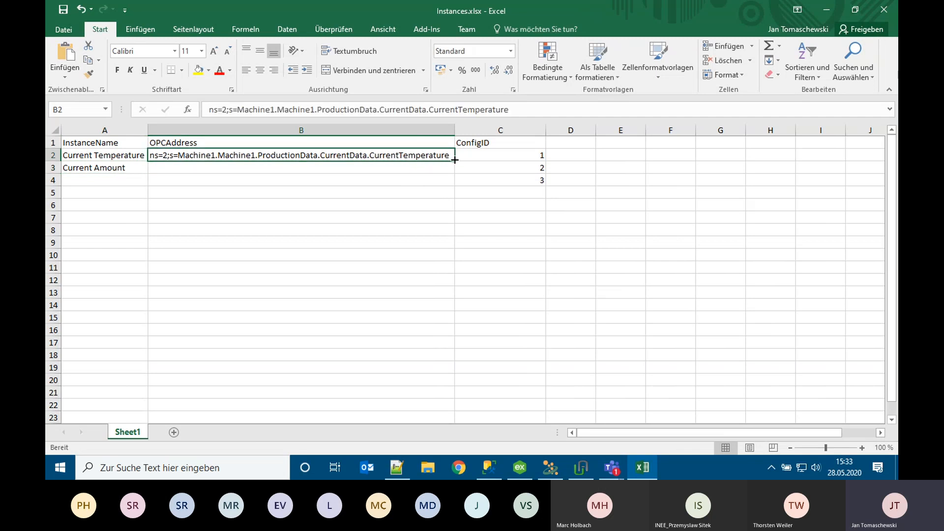
drag(454, 162, 370, 166)
click(416, 192)
Change the ending of the OPC address in B3 from CurrentTemperature to CurrentAmount
click(426, 170)
click(437, 170)
double_click(442, 167)
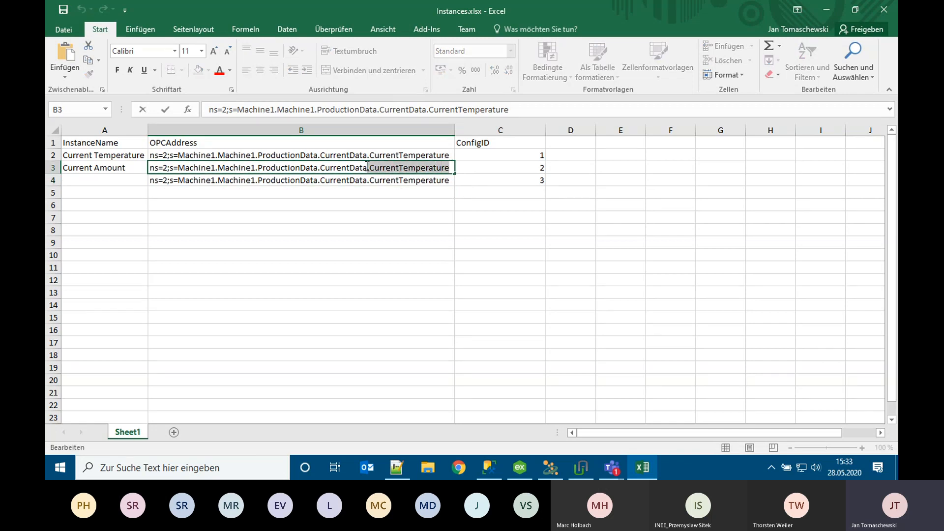
text(Amount)
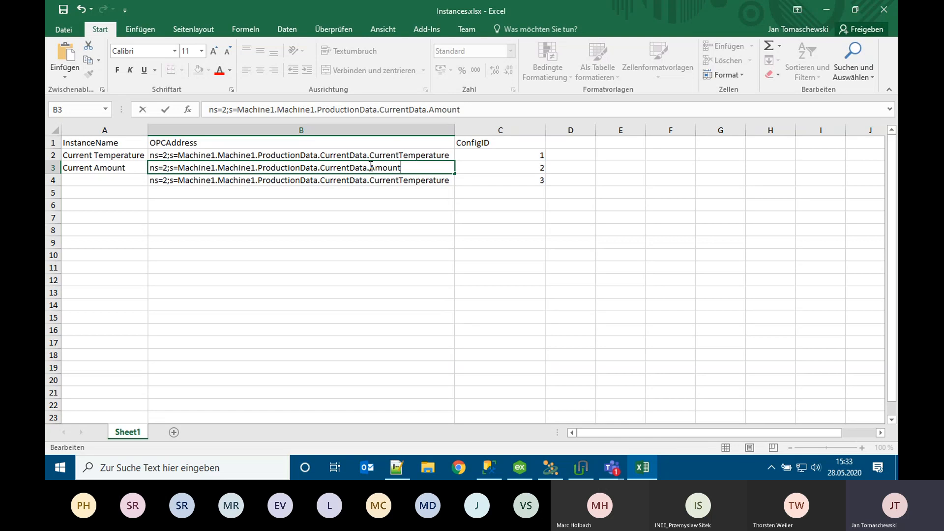
key(Left)
key(Left)
key(Left)
text(Curernt)
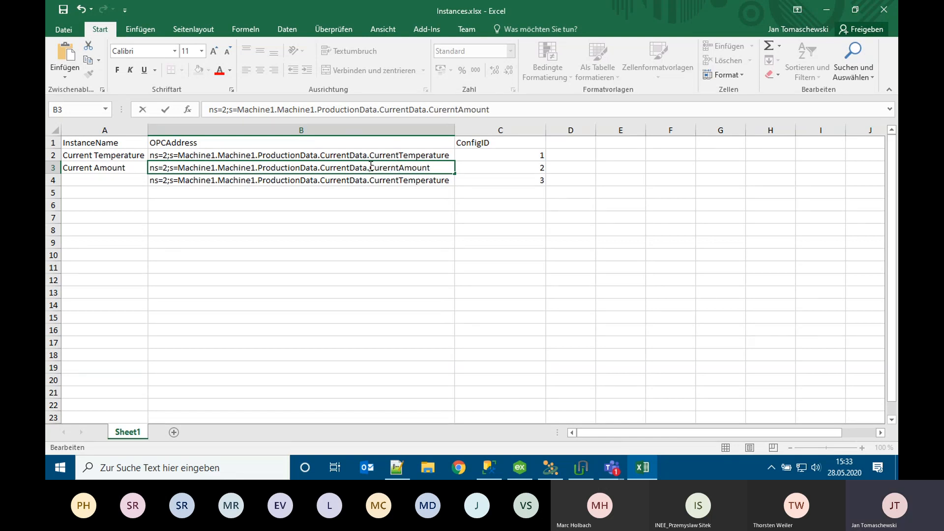
key(BackSpace)
key(BackSpace)
key(BackSpace)
key(BackSpace)
text(r)
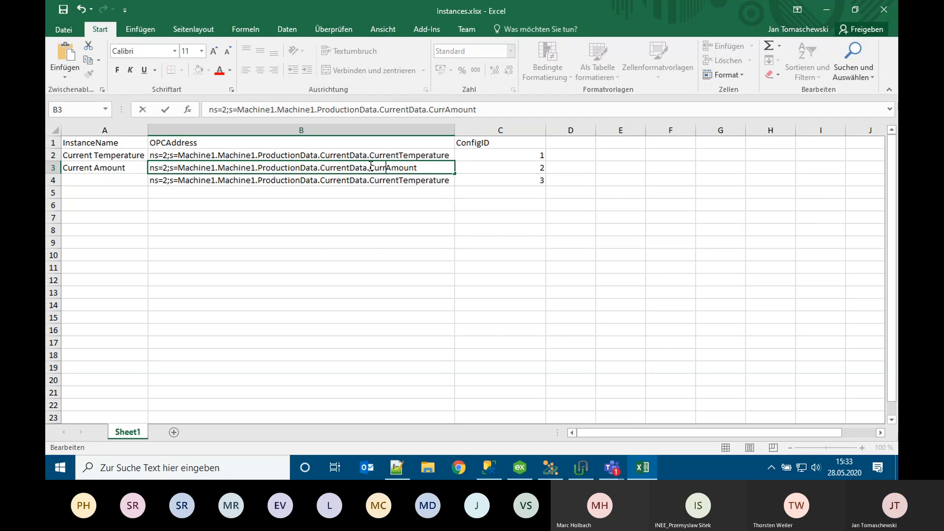
text(ent)
Change the ending of the OPC address in B4 to CurrentStatus
click(419, 184)
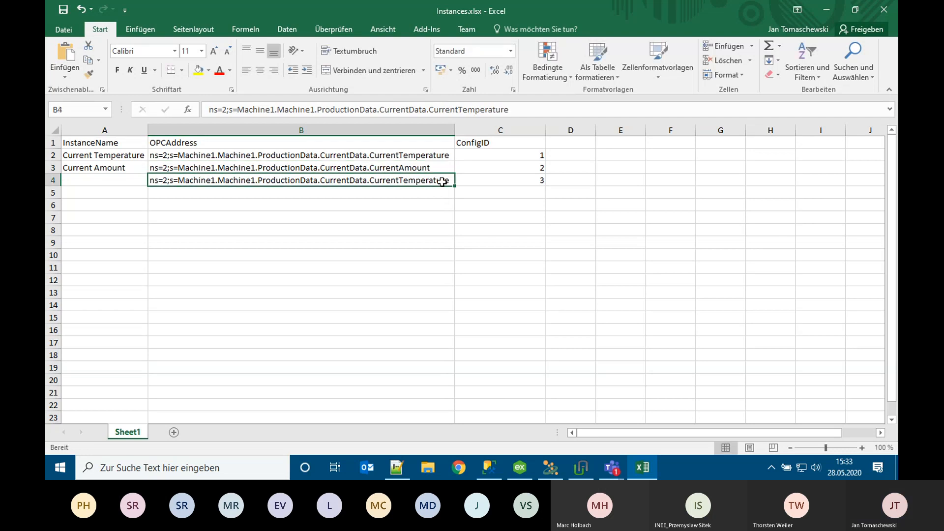
double_click(448, 181)
drag(450, 180, 400, 181)
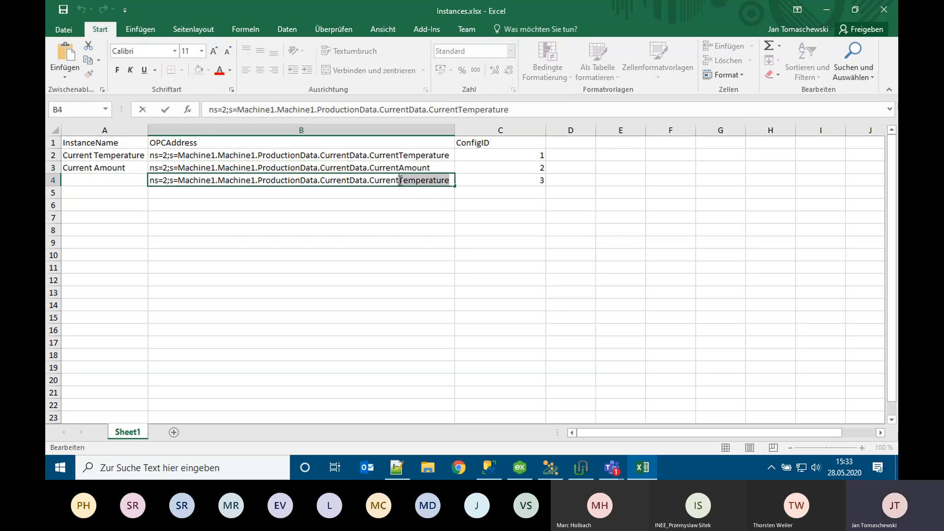
text(Stau)
key(BackSpace)
text(tus)
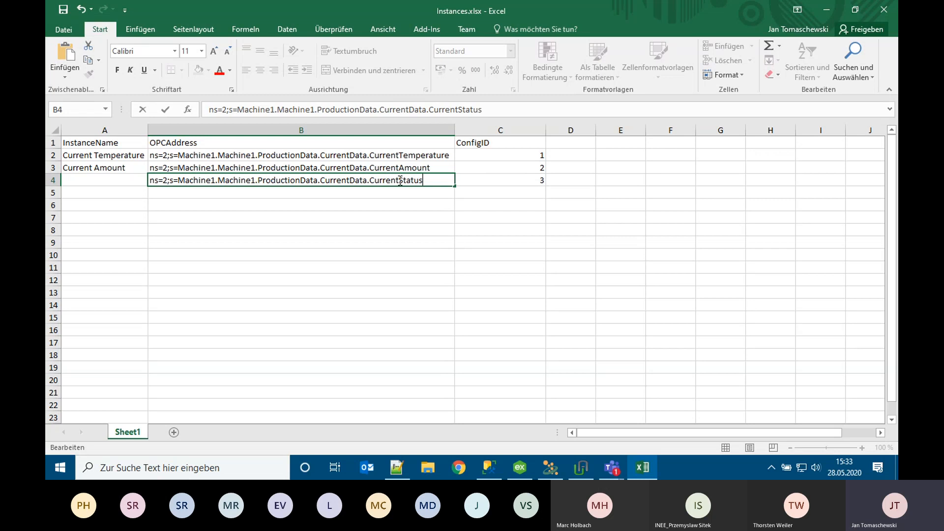
Enter "Current Status" as the InstanceName in row 4
click(104, 172)
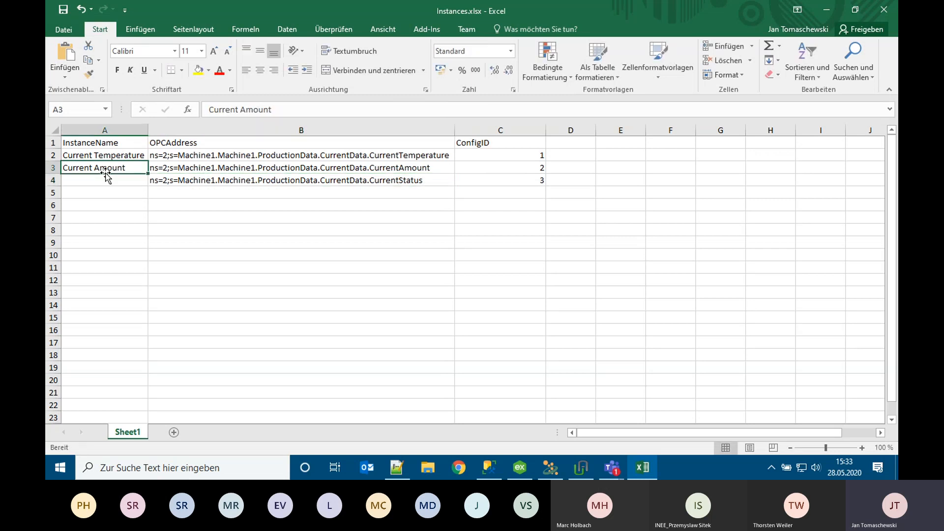
click(119, 178)
text(Cu)
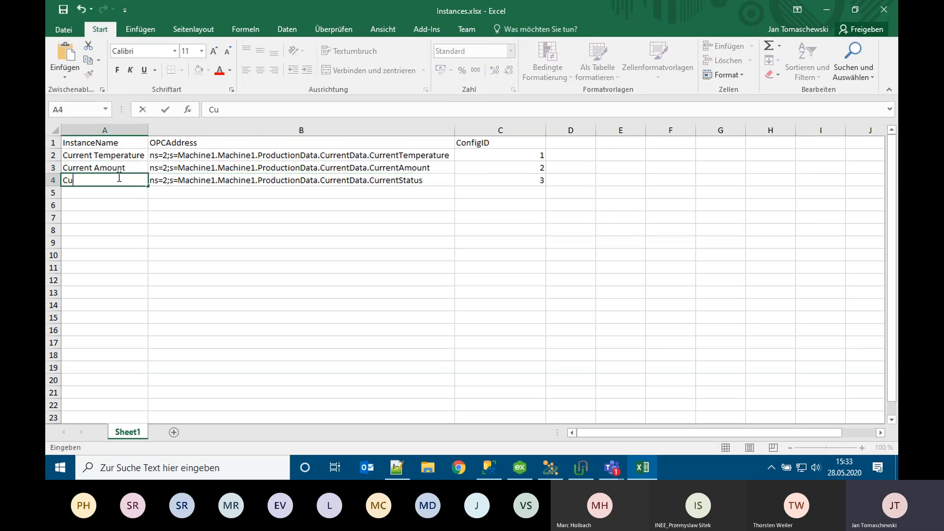
text(rrent Status)
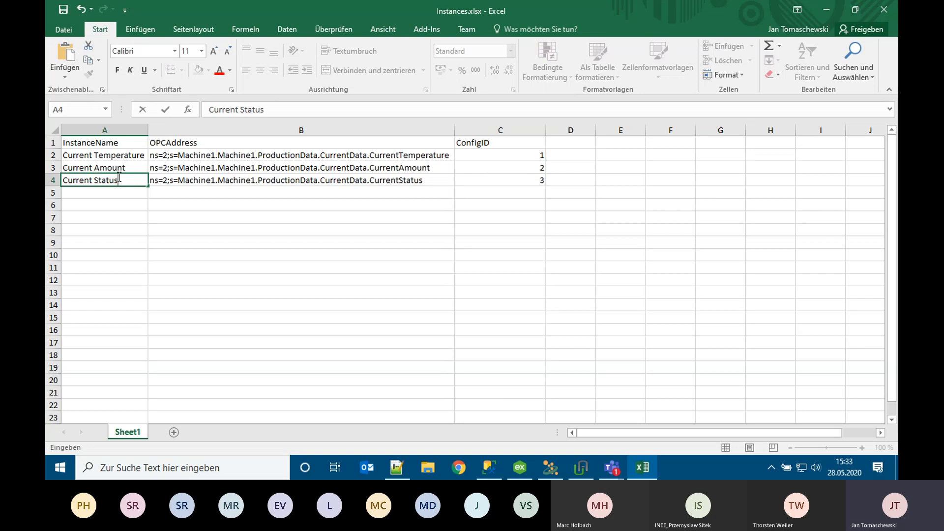
click(195, 196)
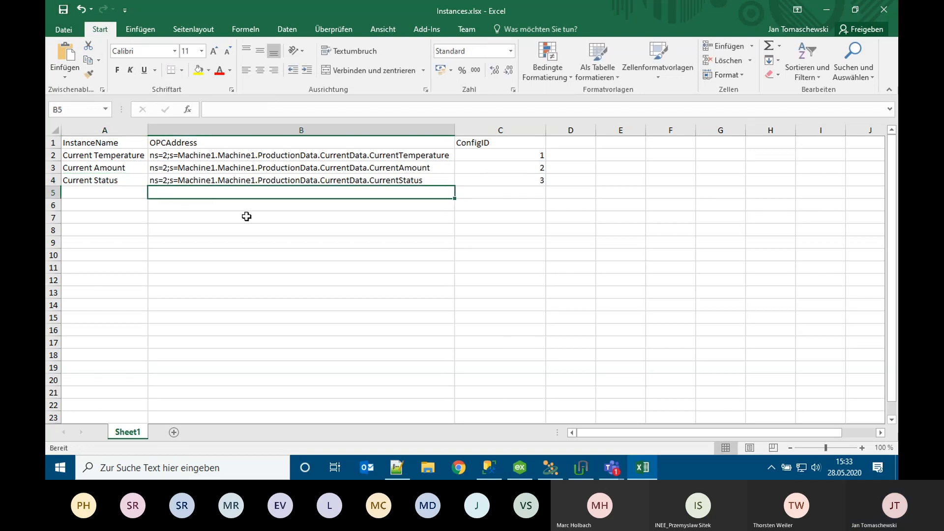
Save and close Instances.xlsx, switch to OPC Router, and start creating multiple instances from Template Process Data
click(878, 14)
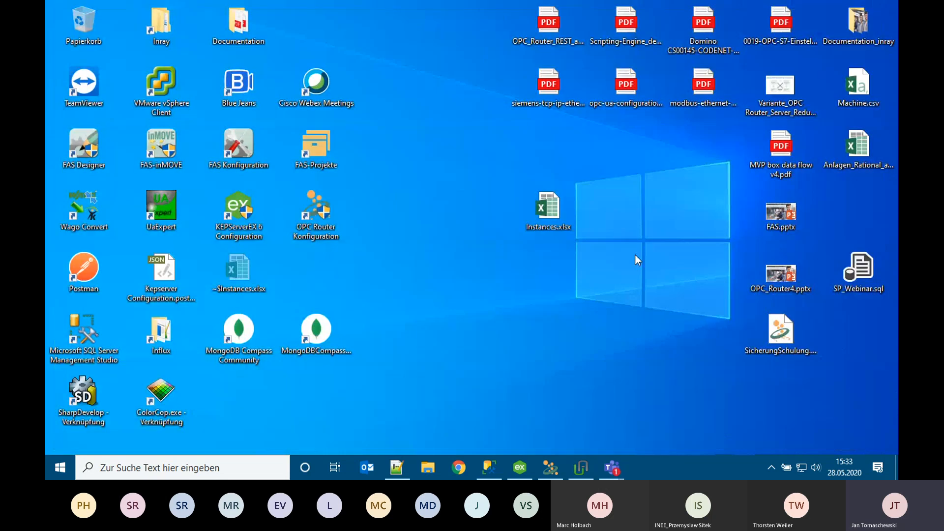
click(551, 467)
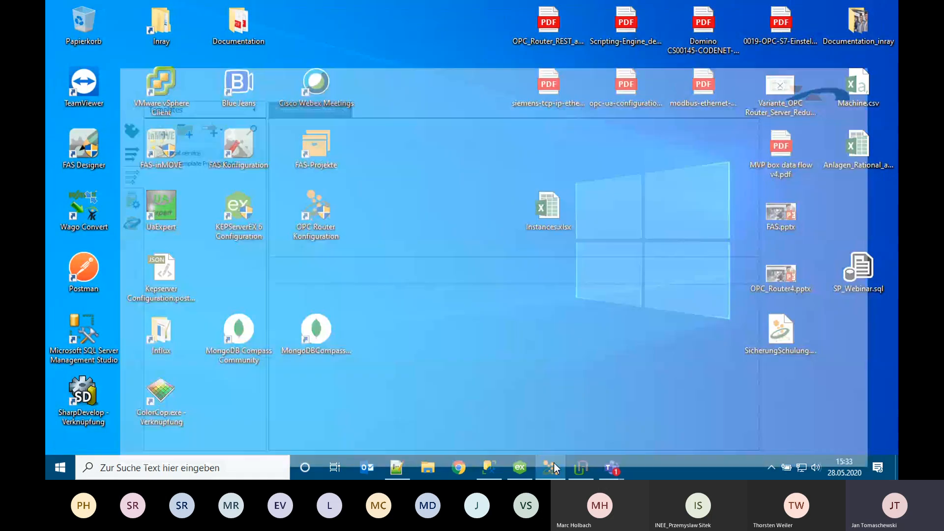
click(140, 110)
right_click(139, 108)
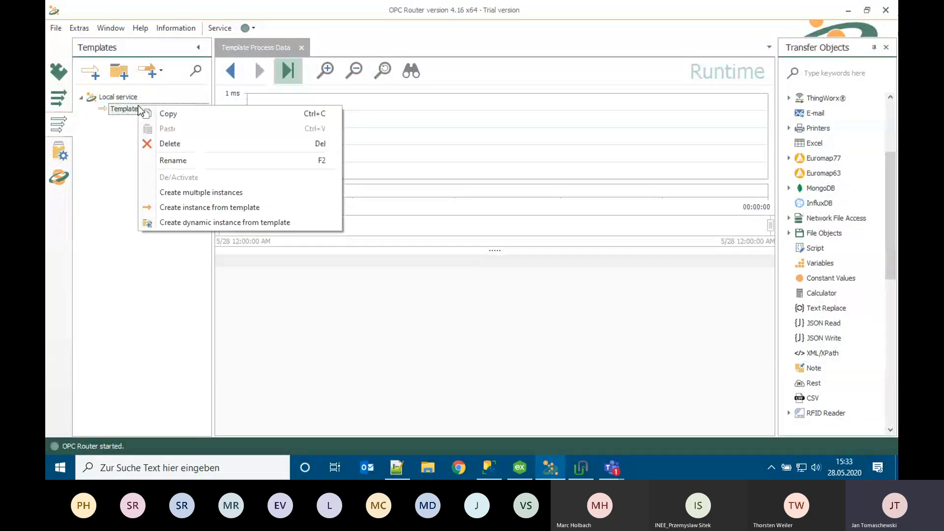
click(186, 194)
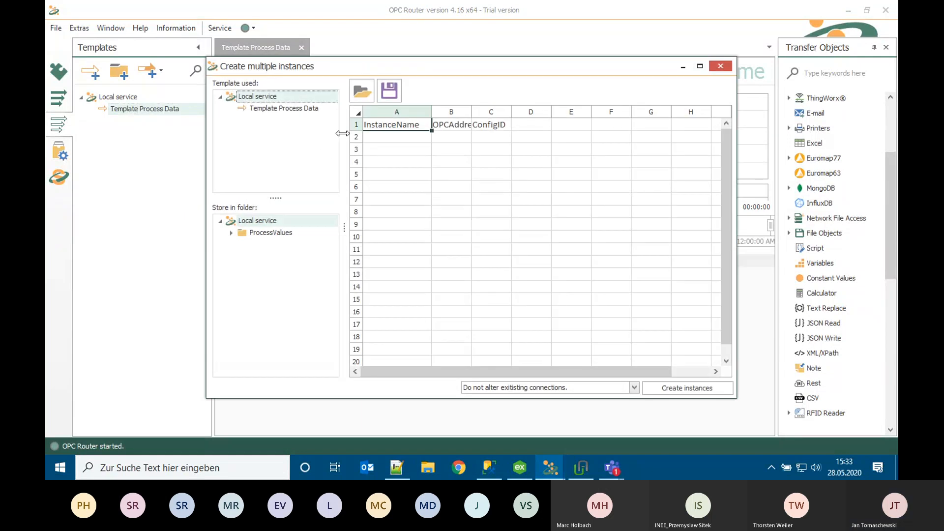
Load Instances.xlsx from the Desktop into the instance sheet and move the multiple-instance window toward the upper left
click(362, 92)
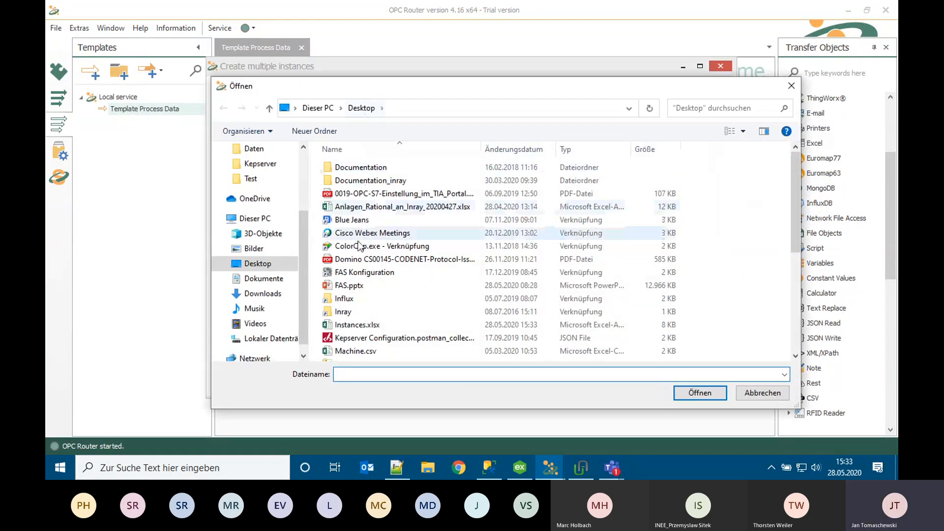
click(362, 325)
double_click(361, 327)
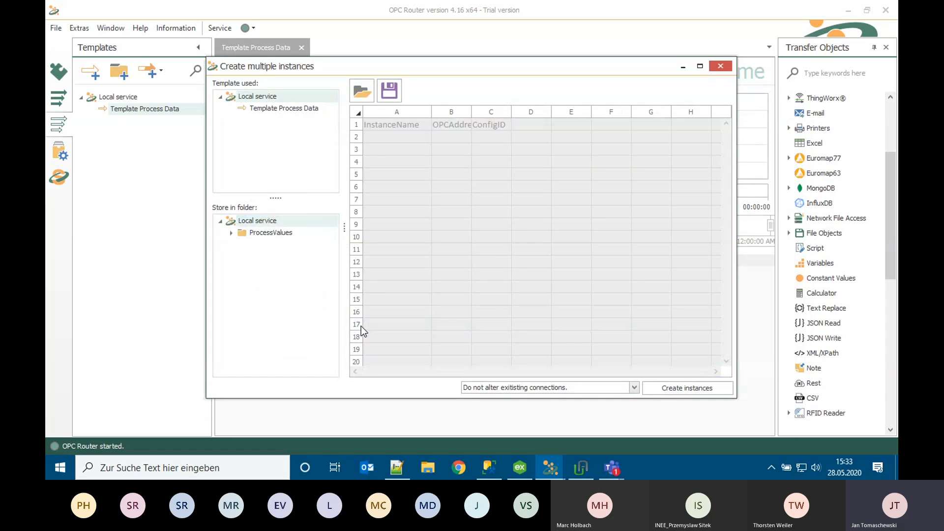
drag(456, 68, 398, 42)
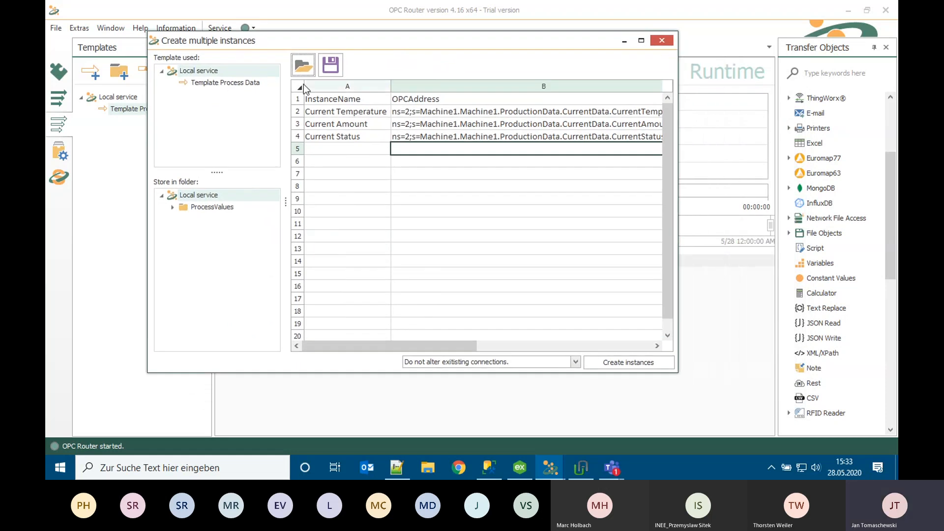
Choose Template Process Data as the template and ProcessValues as the storage folder, and widen the window to show the ConfigID column
click(228, 82)
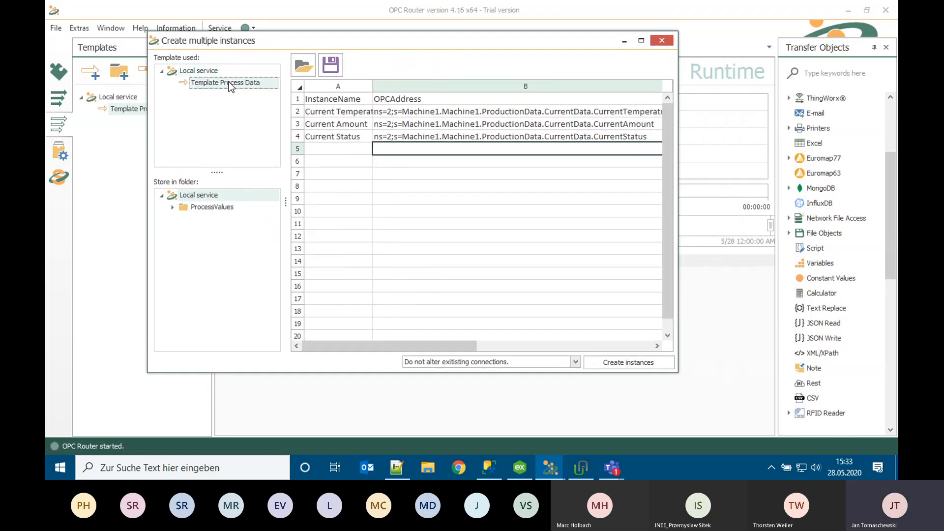
click(199, 207)
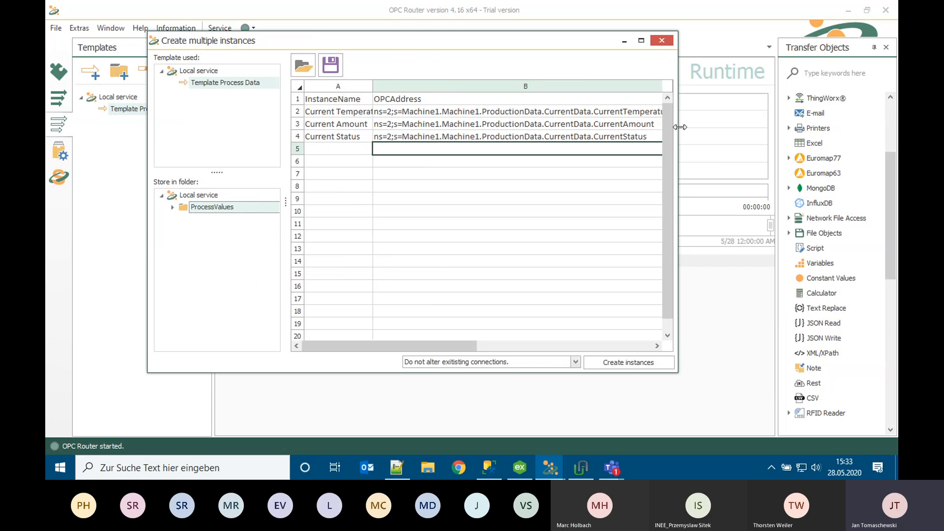
drag(678, 123, 845, 128)
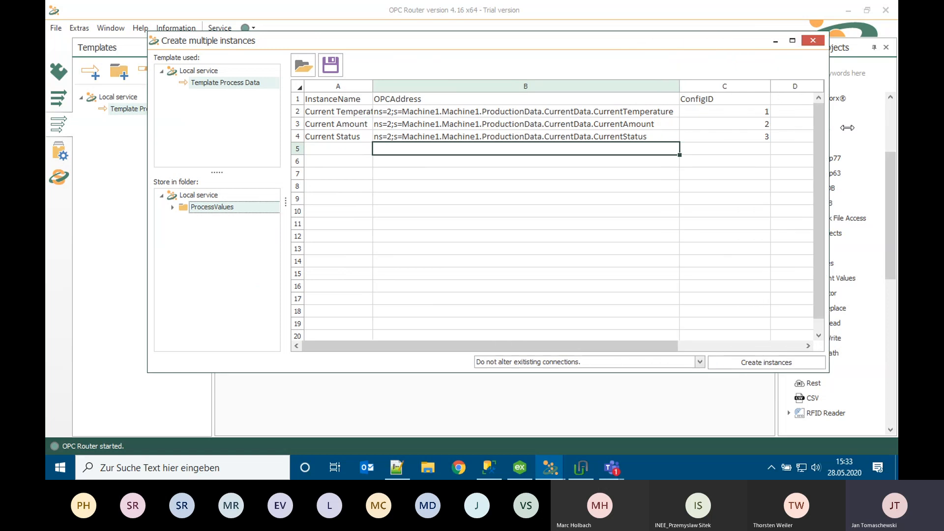
Create the listed instances in the ProcessValues folder with existing connections left unaltered, and select one of the new instances
click(671, 361)
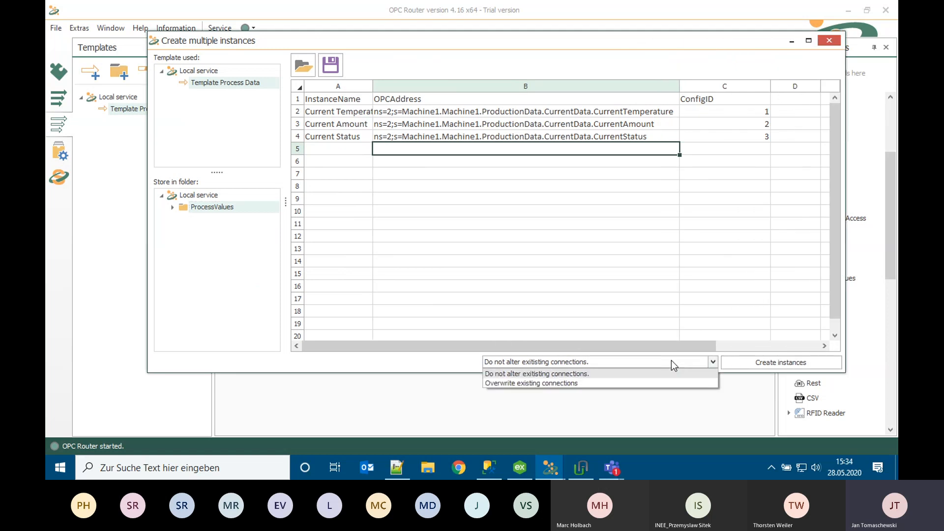
click(671, 361)
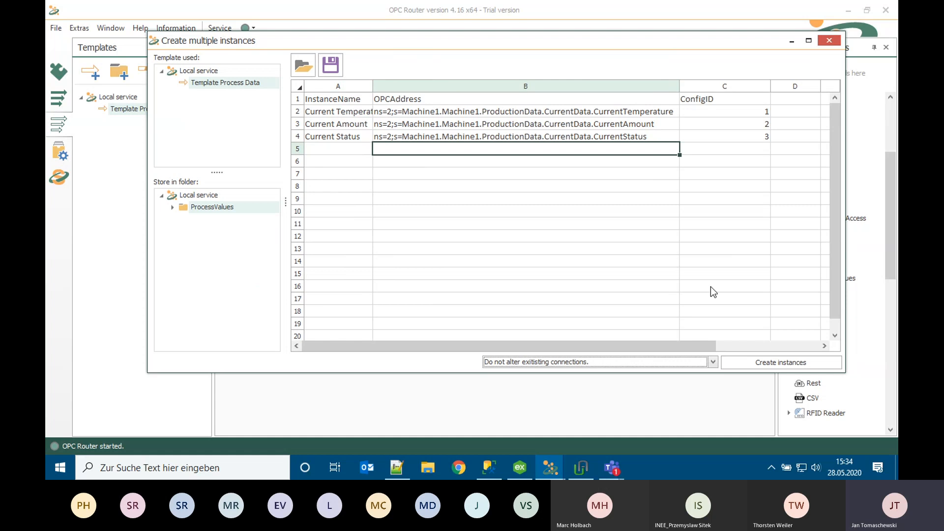
click(778, 362)
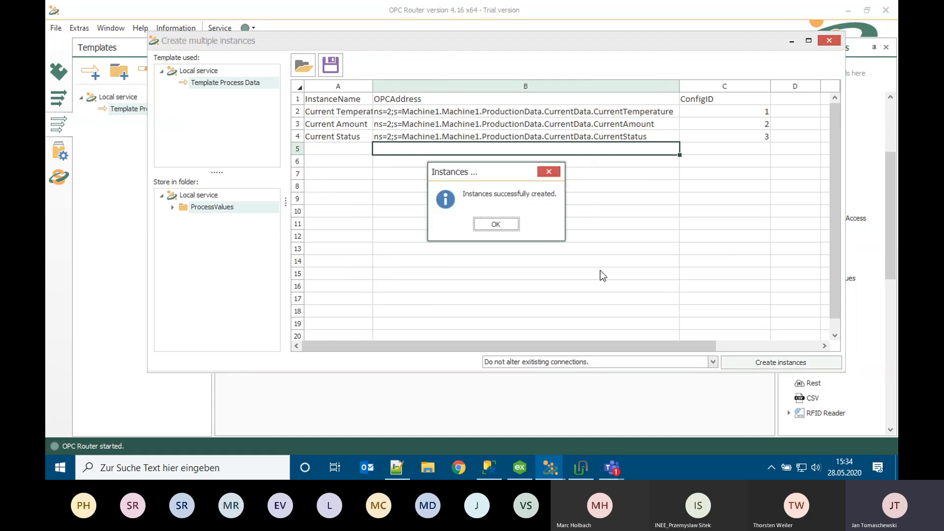
click(496, 225)
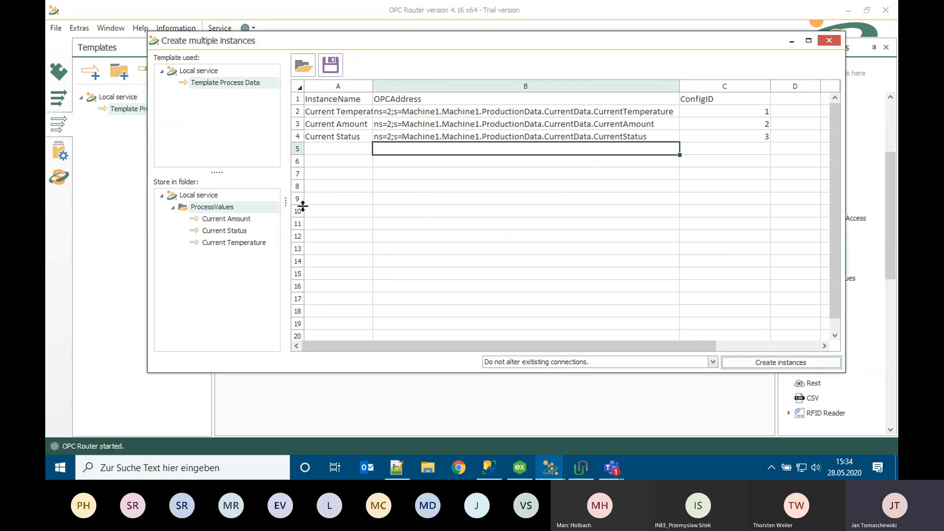
click(236, 242)
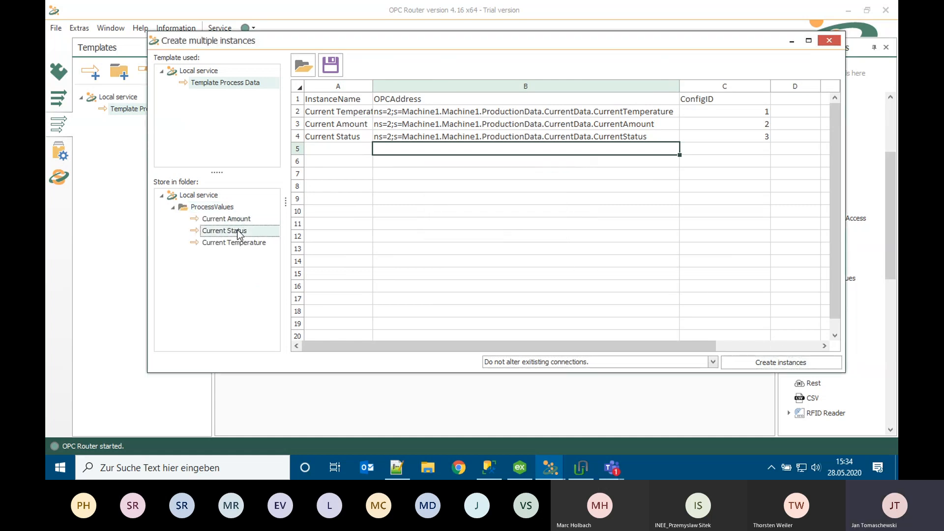
Close the multiple-instance window and open the Current Temperature connection from the ProcessValues folder
click(824, 42)
click(59, 98)
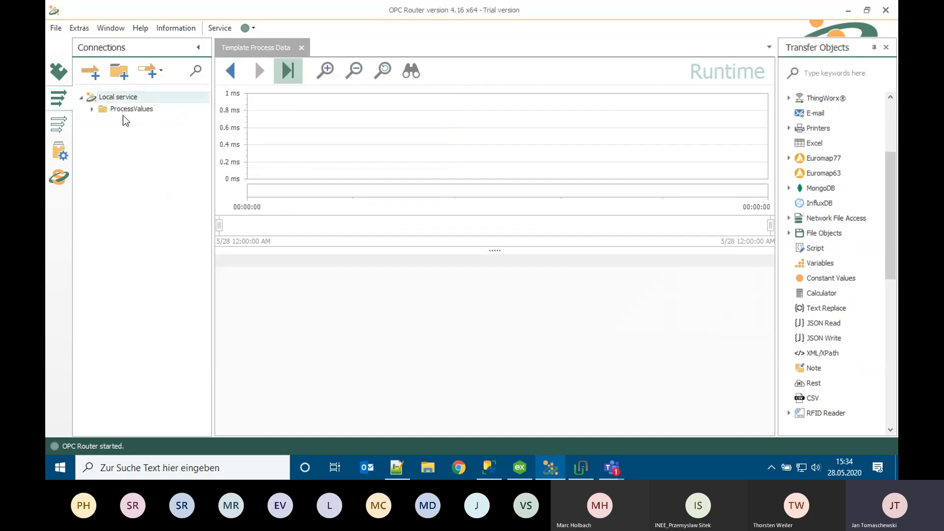
click(92, 109)
click(148, 133)
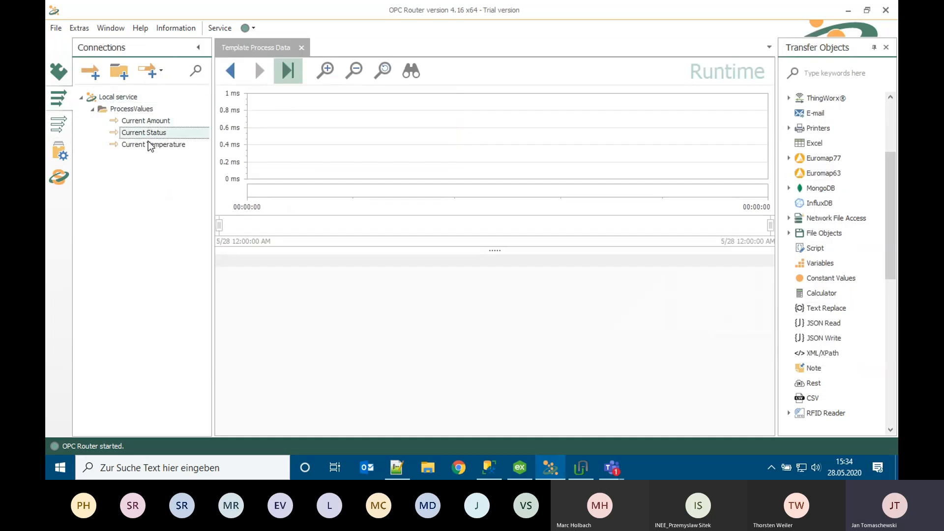
double_click(148, 143)
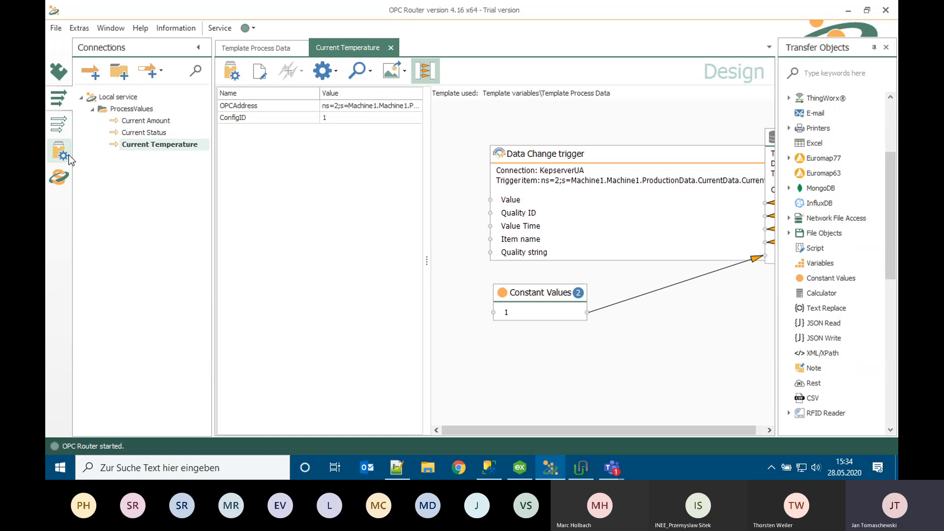
Put all ProcessValues connections into productive operation and view their runtime state
click(232, 71)
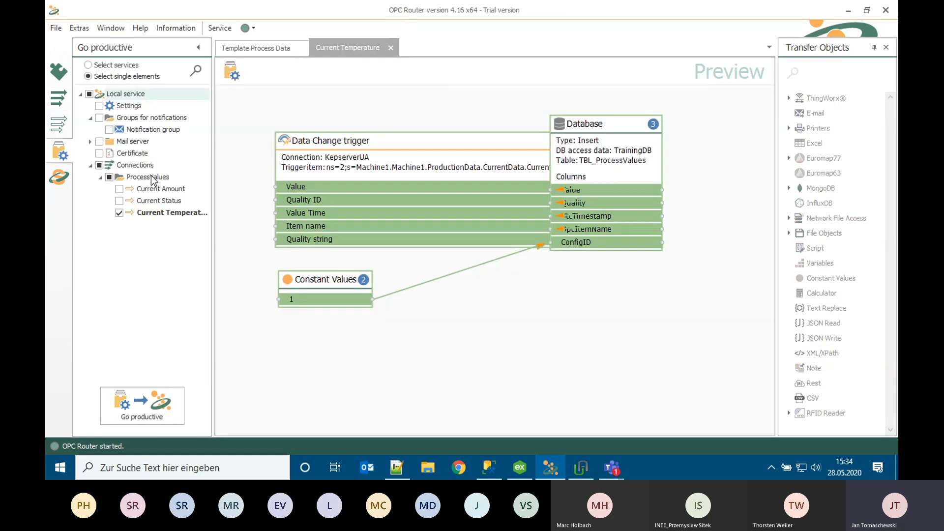
click(109, 177)
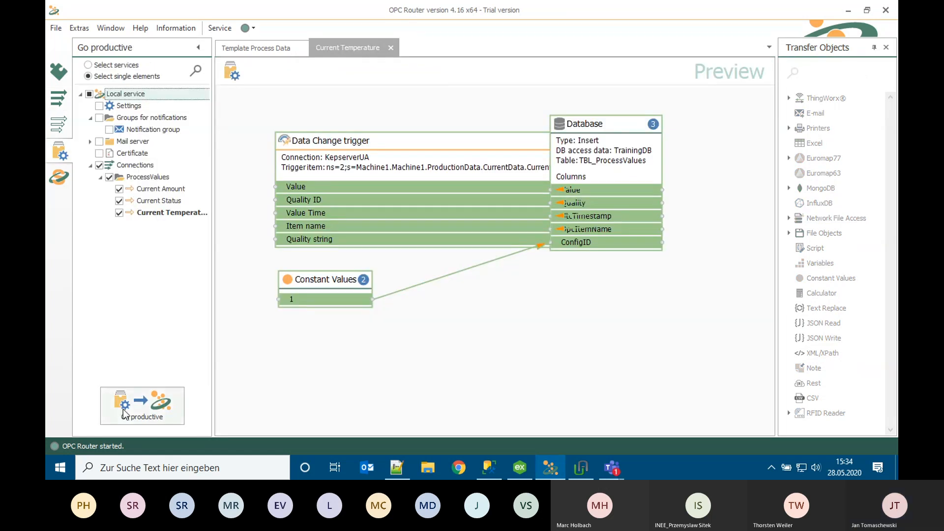
click(148, 408)
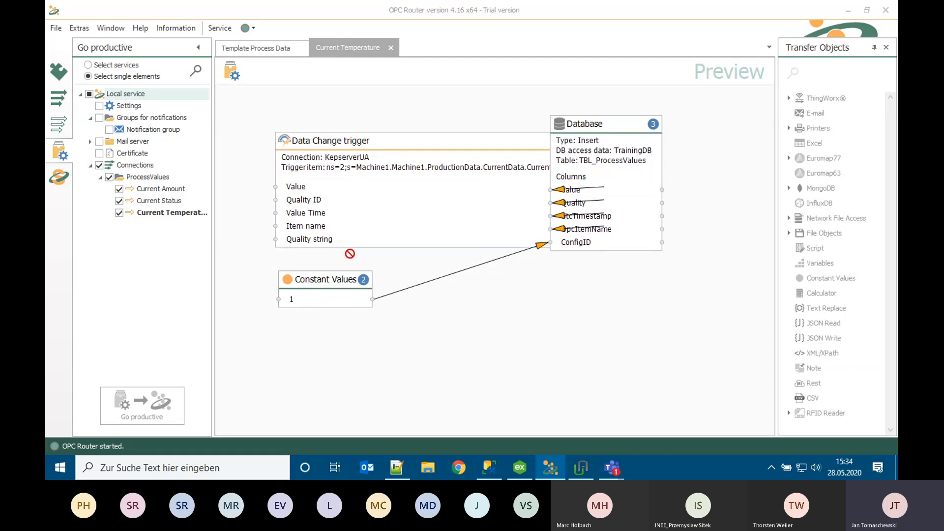
click(65, 176)
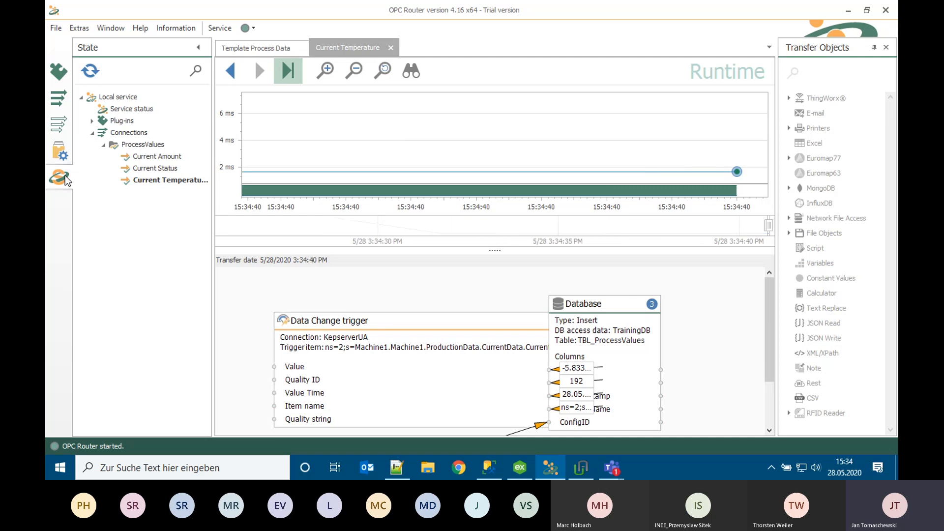
Delete the Current Amount, Current Status and Current Temperature connections from the ProcessValues folder
click(57, 96)
right_click(140, 126)
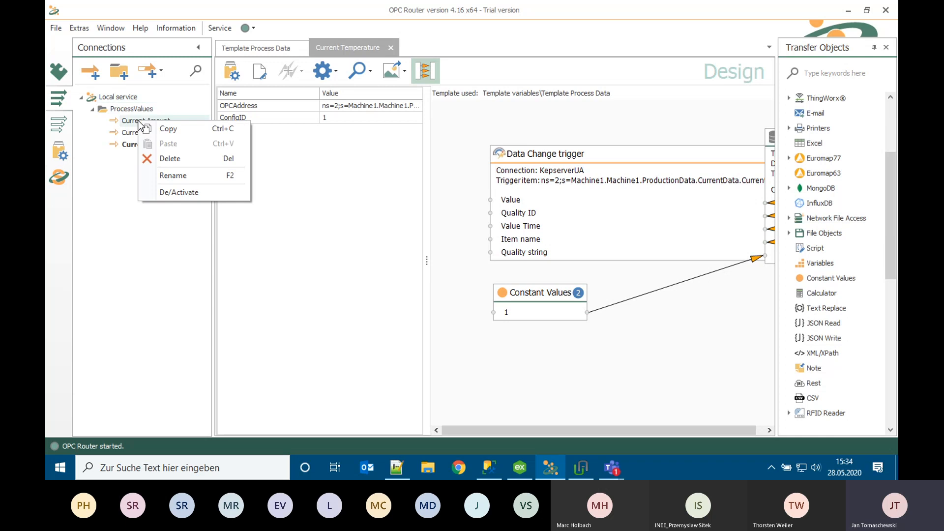
click(158, 158)
click(444, 250)
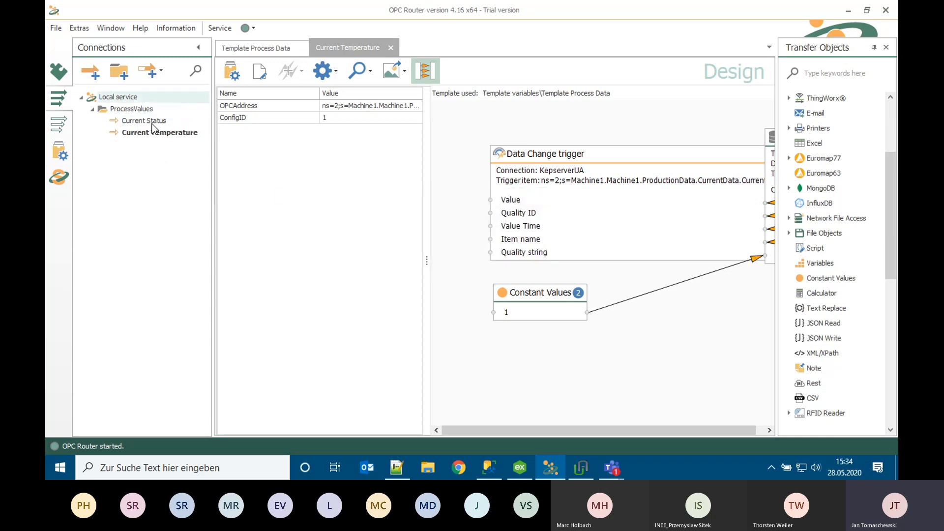
right_click(151, 123)
click(172, 162)
click(444, 250)
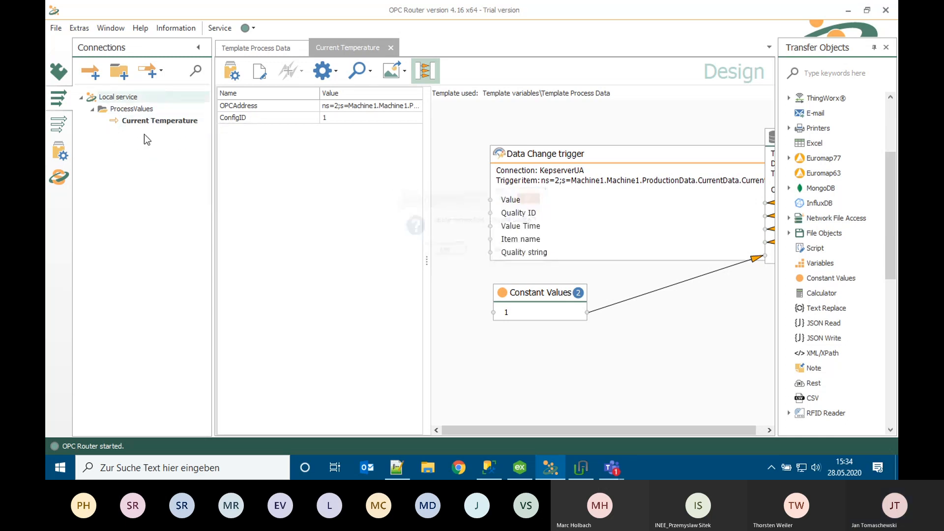
right_click(117, 121)
click(160, 158)
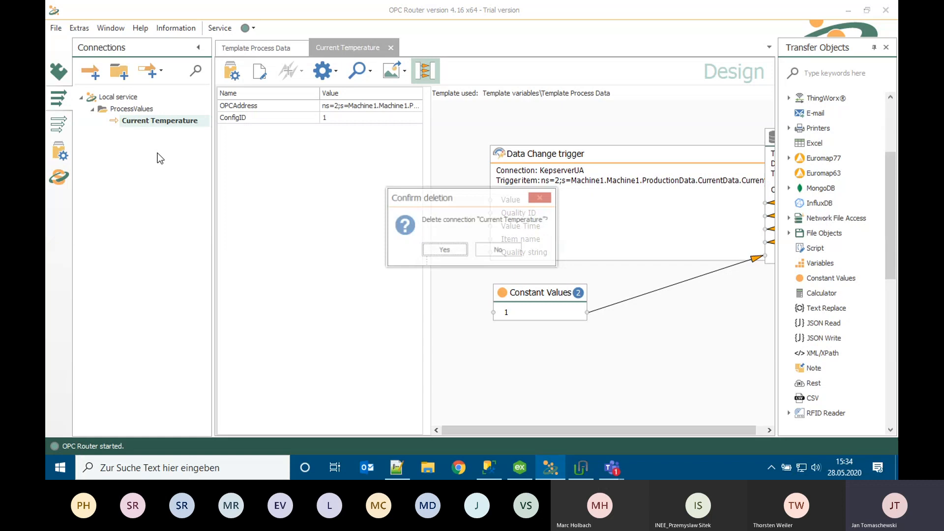
click(445, 250)
Publish the deletion of the three ProcessValues connections and view the runtime state
click(56, 155)
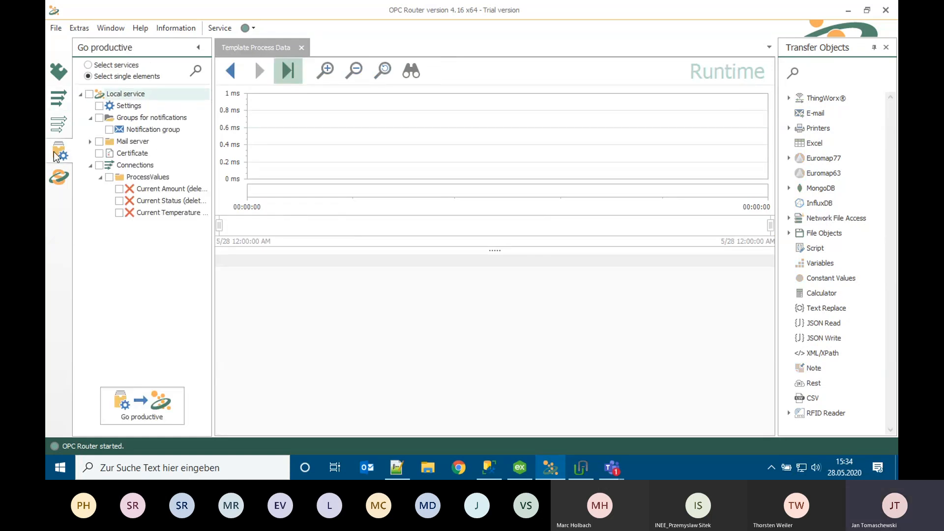
click(160, 417)
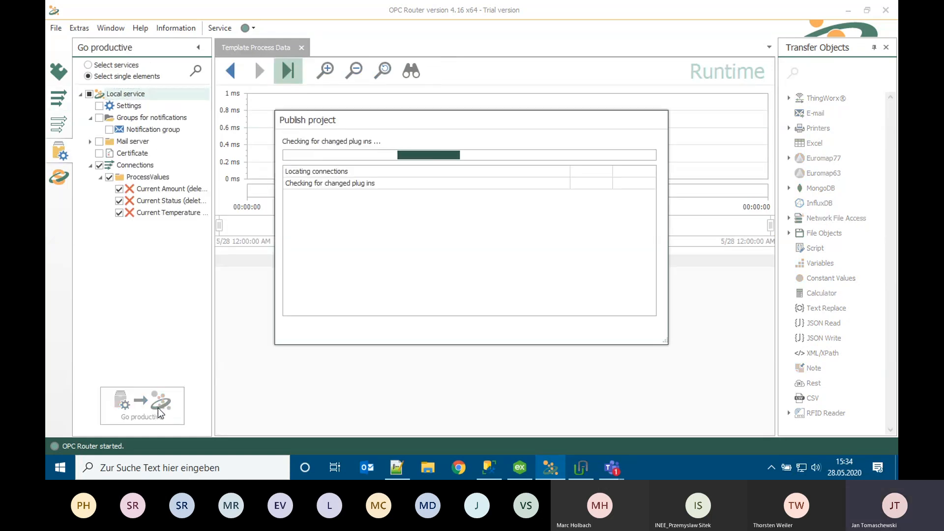
click(50, 178)
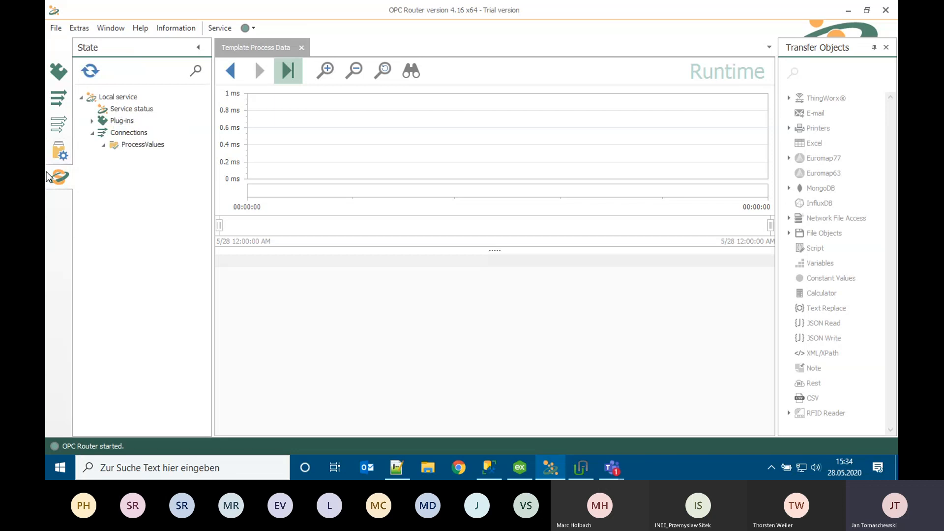
In SQL Server Management Studio, replace the query's column list with * and run it to inspect the TBL_ProcessValues rows
click(491, 468)
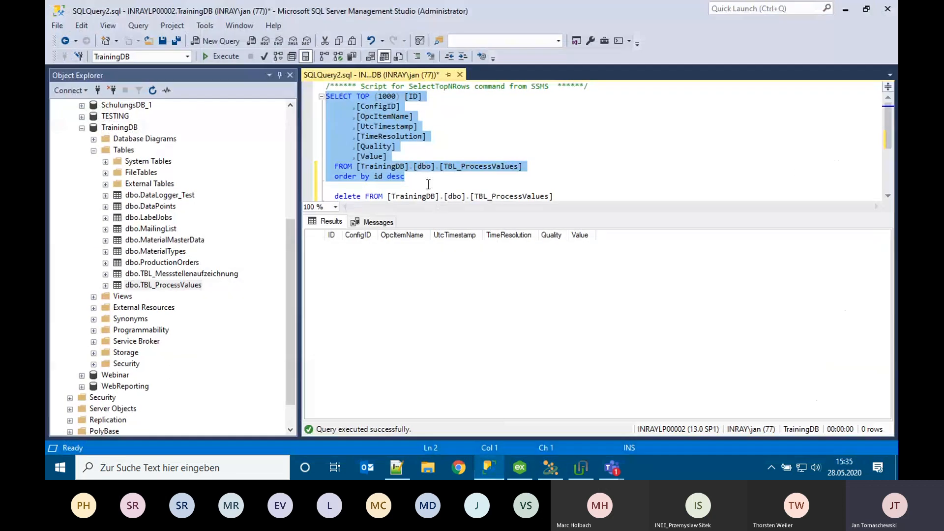
drag(409, 159, 310, 93)
text(*)
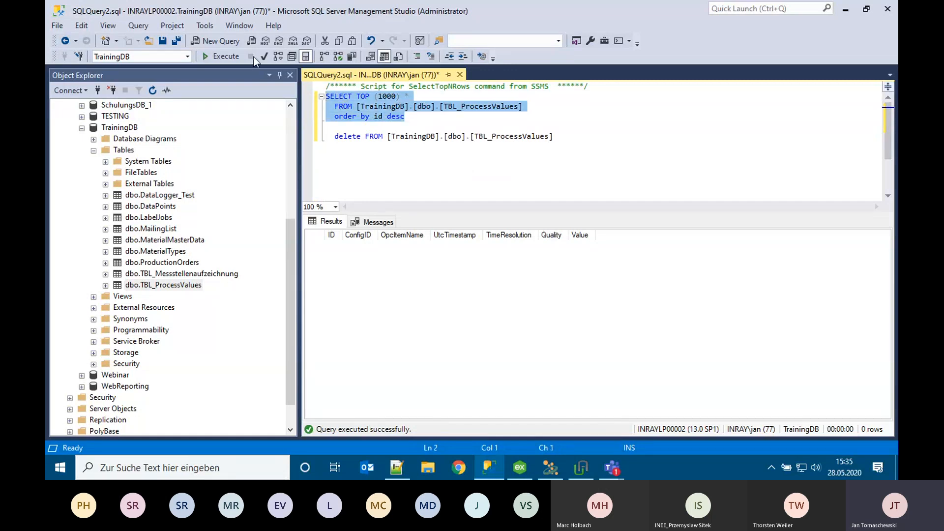
click(238, 57)
drag(467, 271, 467, 294)
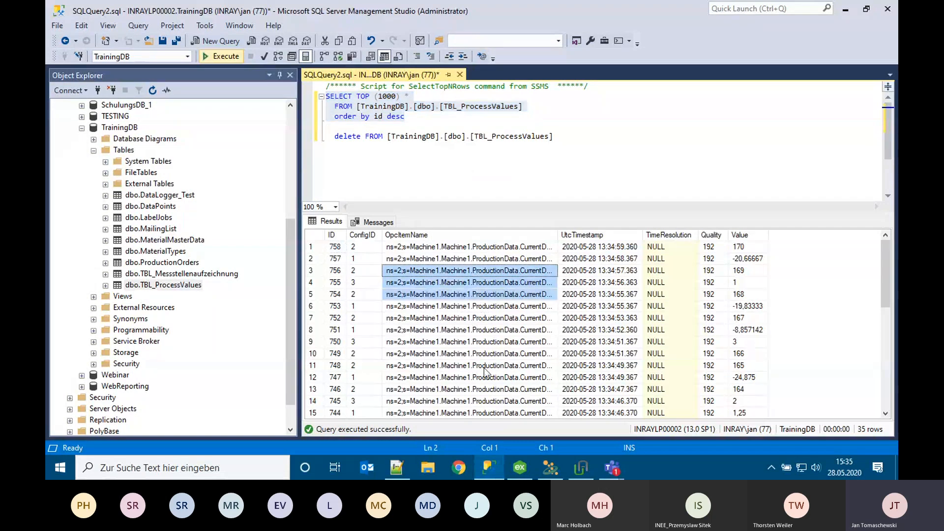
click(661, 341)
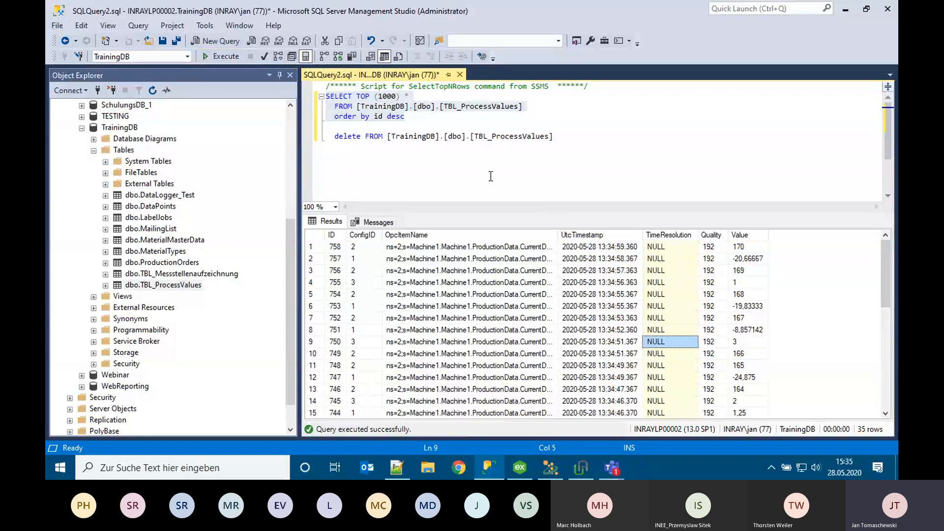
Run the delete statement on TBL_ProcessValues and comment that line out with --
click(555, 137)
drag(556, 138, 285, 137)
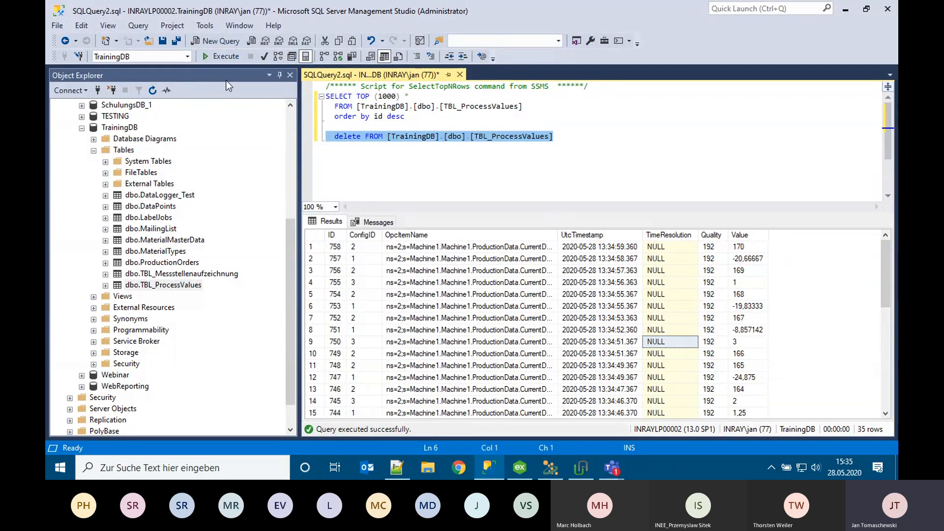
key(F5)
drag(413, 118, 326, 96)
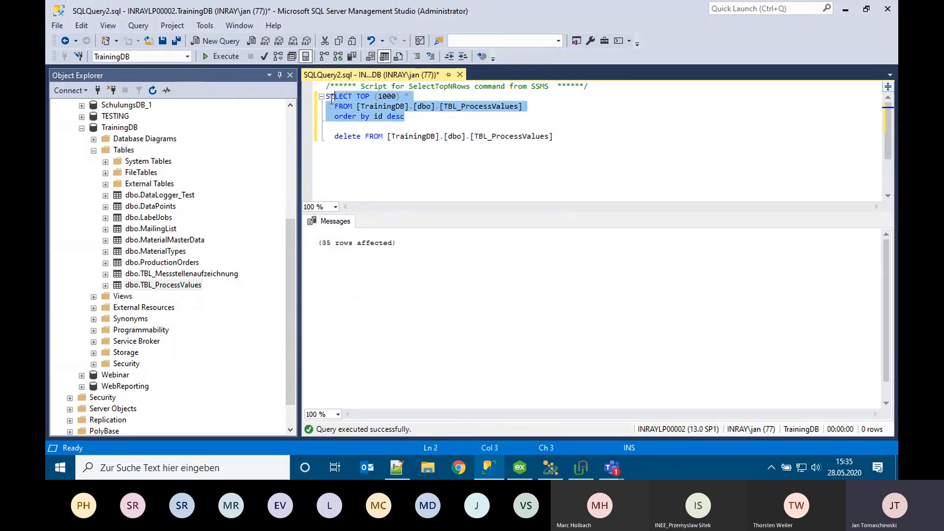
click(329, 138)
text(--)
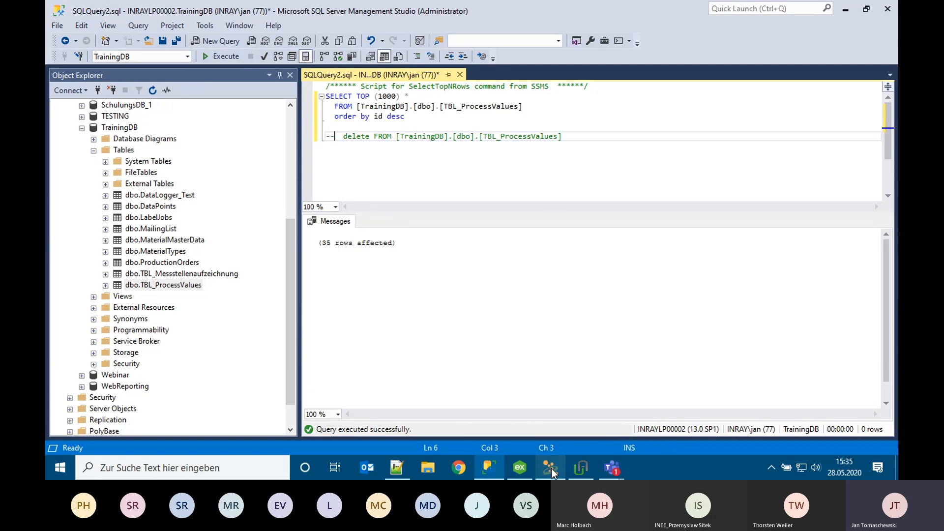
Switch to OPC Router, close the Template Process Data tab and review the instance creation options for that template
mouse_move(552, 471)
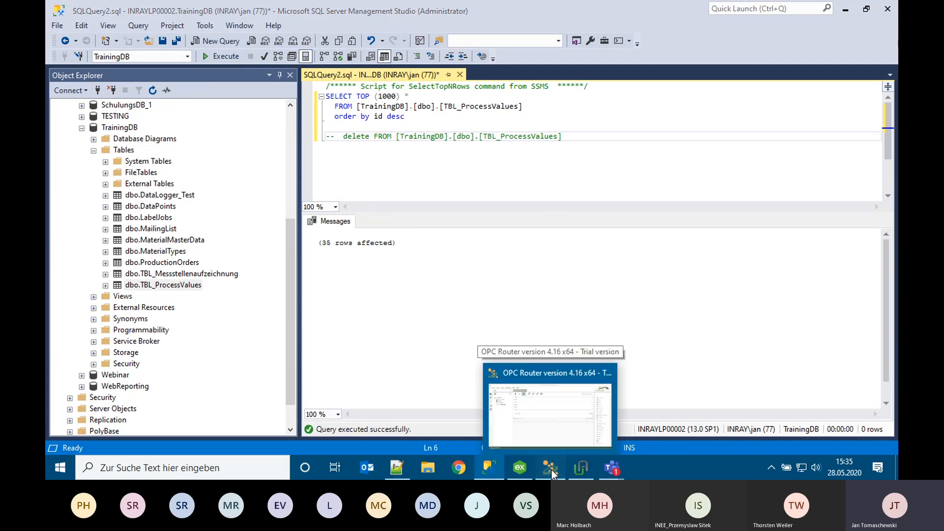
click(551, 472)
click(297, 47)
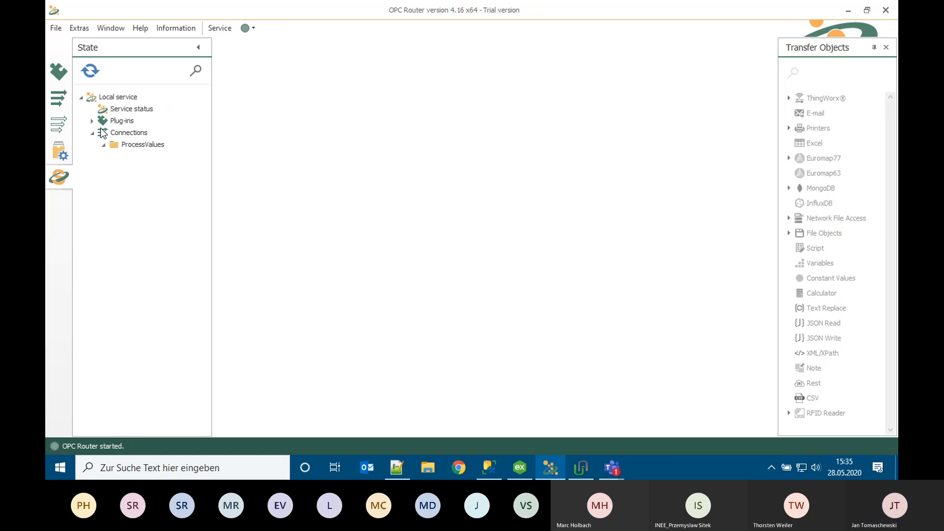
click(63, 104)
click(59, 124)
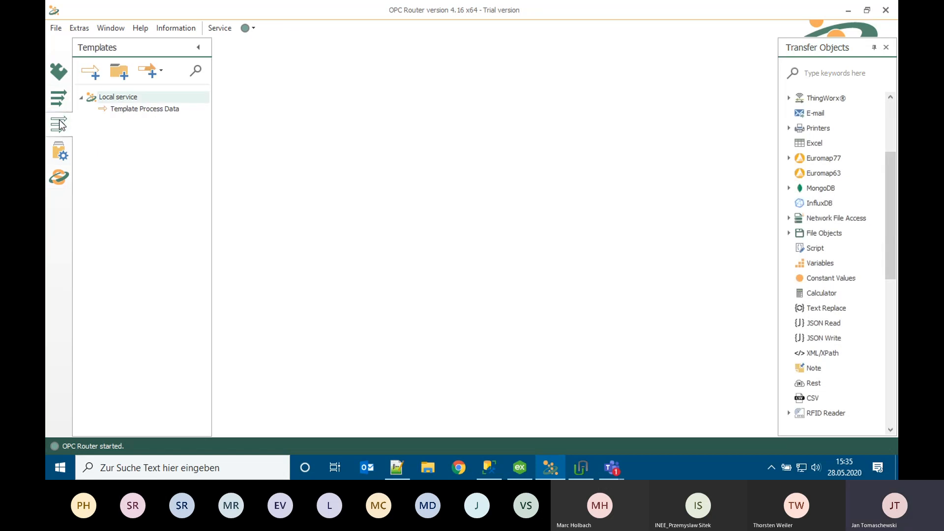
right_click(137, 107)
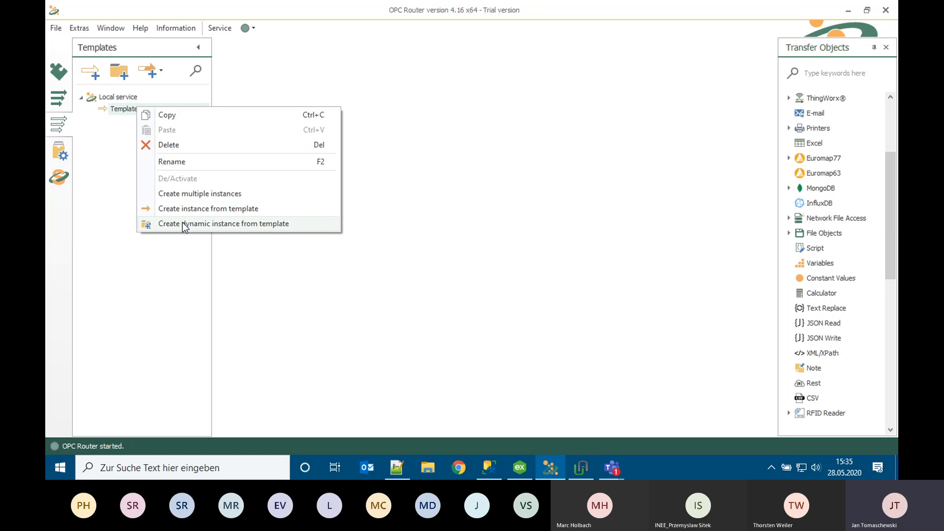
click(113, 256)
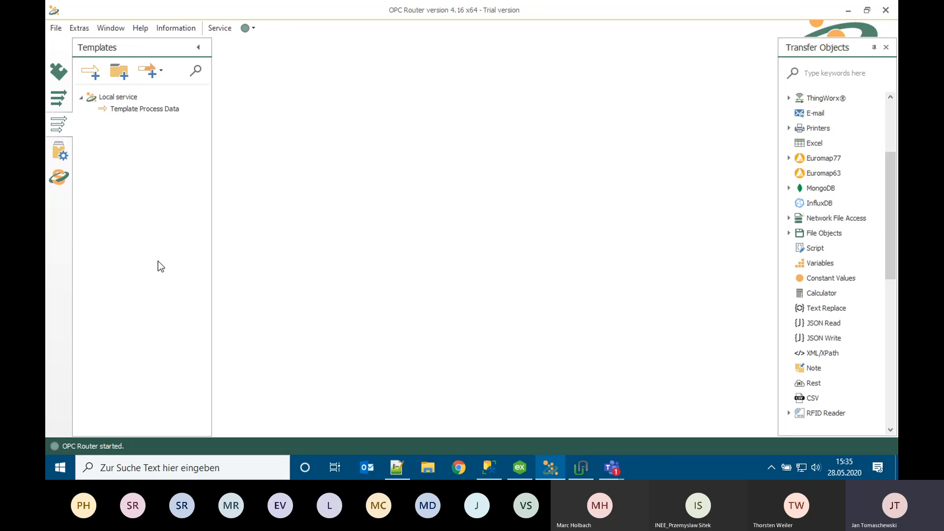
Switch to SQL Server Management Studio, collapse the INRAYLP00002 server and expand the (localdb)\.\OPCRouter4 server
click(488, 468)
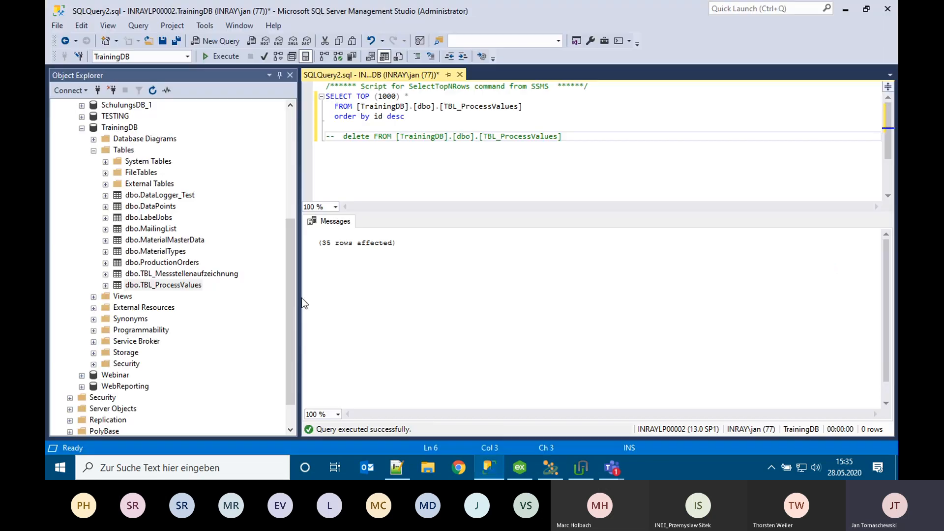
click(82, 128)
click(58, 116)
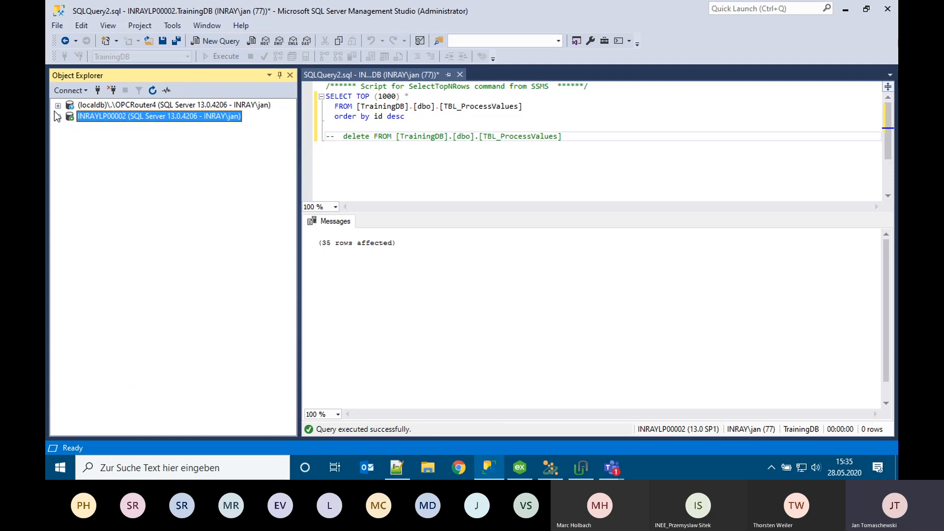
click(58, 105)
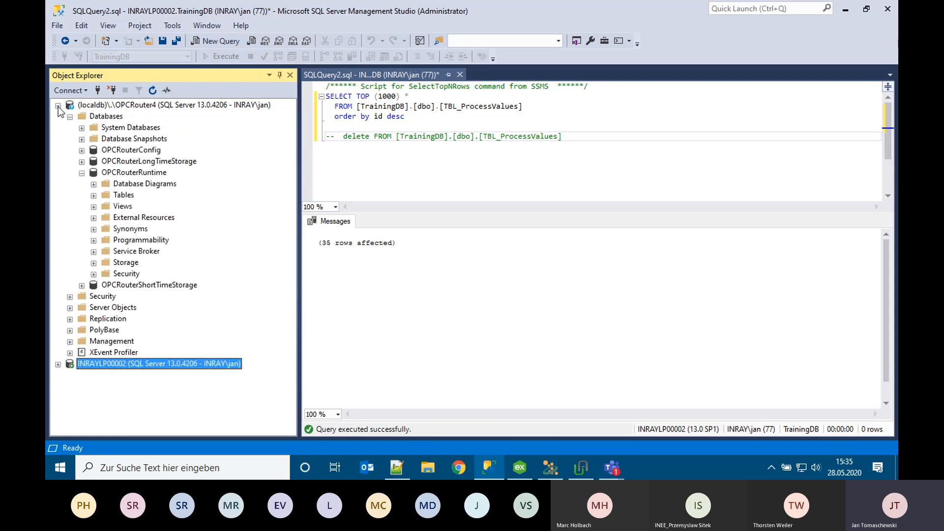
double_click(132, 105)
double_click(132, 106)
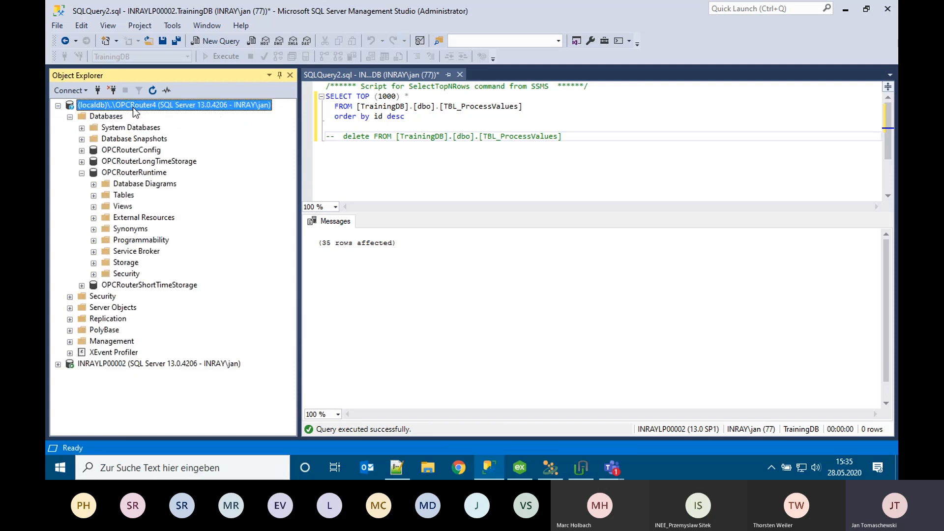
Review the server names available for a new Database Engine connection and leave without connecting
click(98, 90)
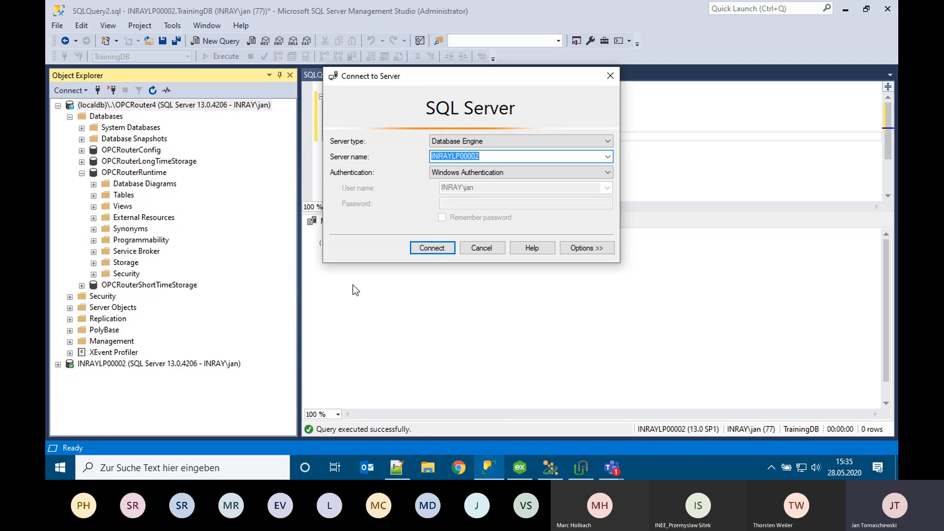
click(608, 158)
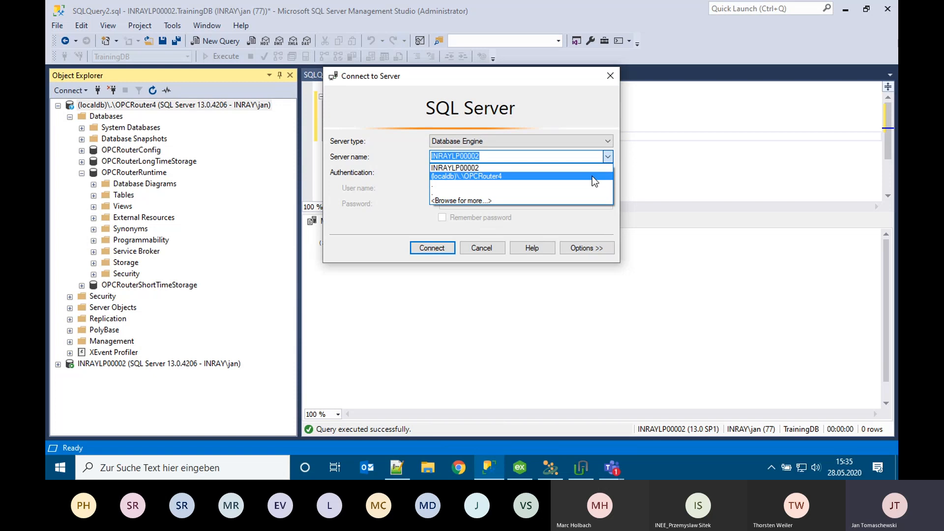
click(591, 119)
click(612, 77)
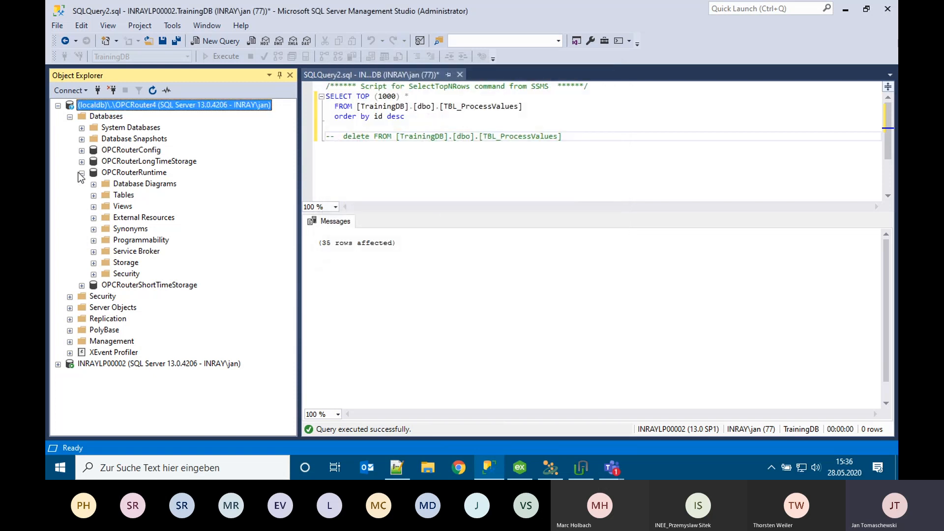
Collapse OPCRouterRuntime and examine the OPCRouterConfig, LongTimeStorage, Runtime and ShortTimeStorage databases one after another
click(81, 173)
click(126, 150)
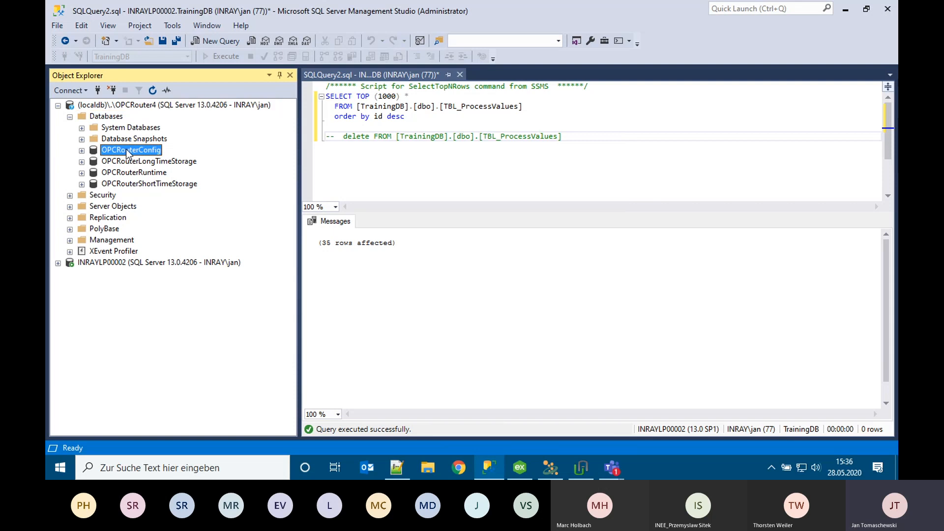
click(127, 162)
click(126, 173)
click(127, 185)
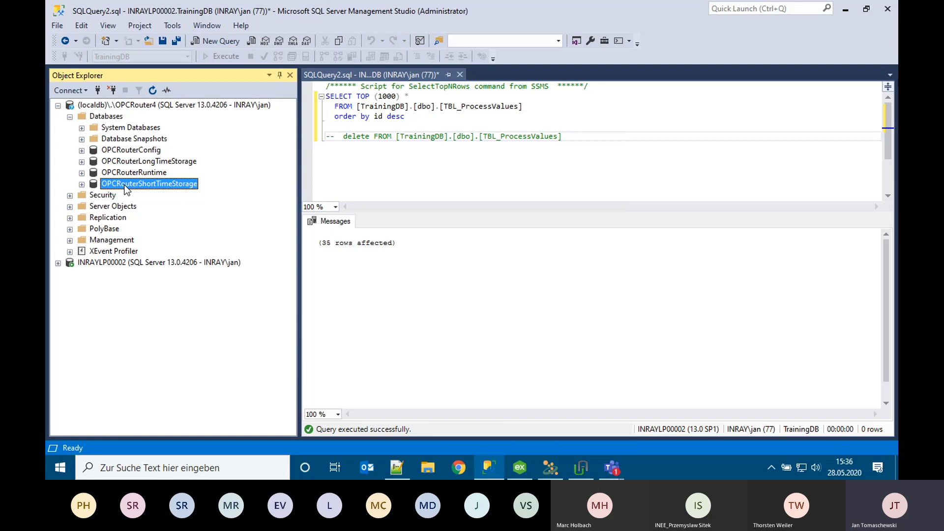
Review the OPCRouterConfig, Runtime, LongTimeStorage and ShortTimeStorage databases again and expand OPCRouterRuntime to show its contents
click(122, 154)
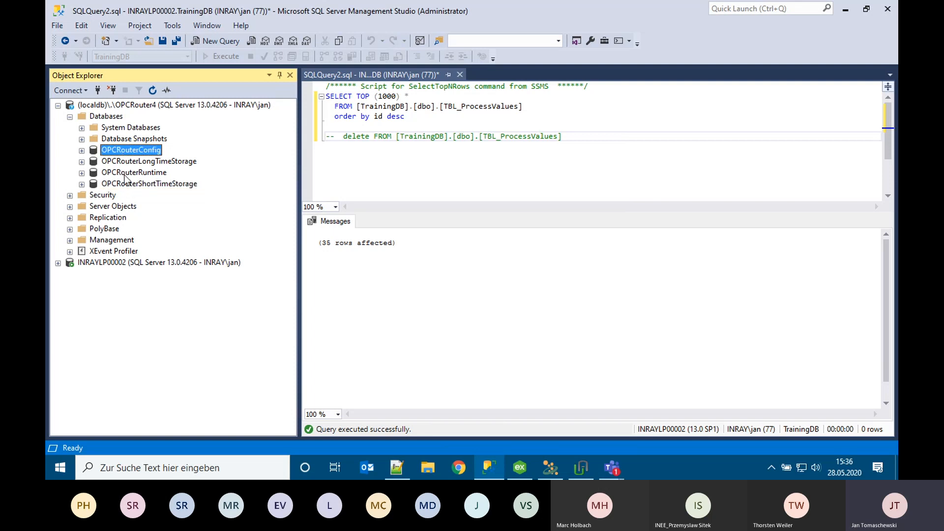
click(125, 176)
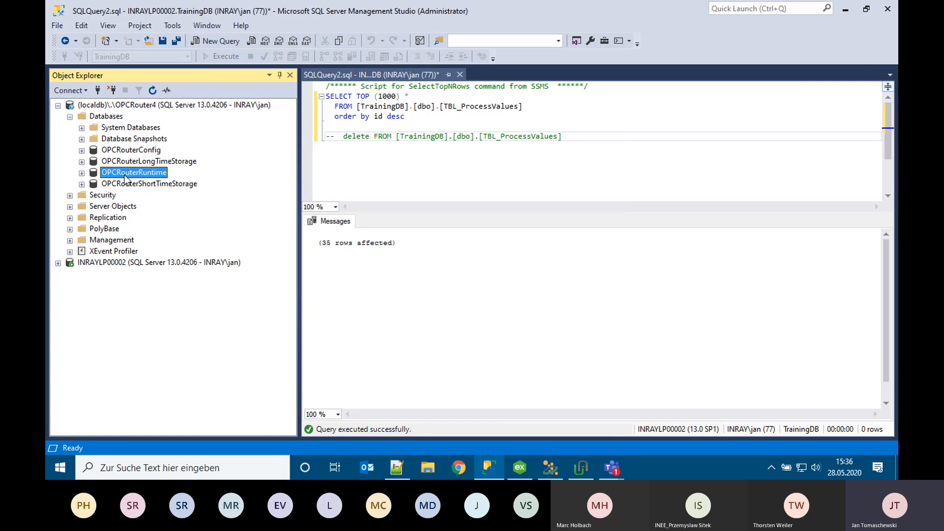
click(127, 164)
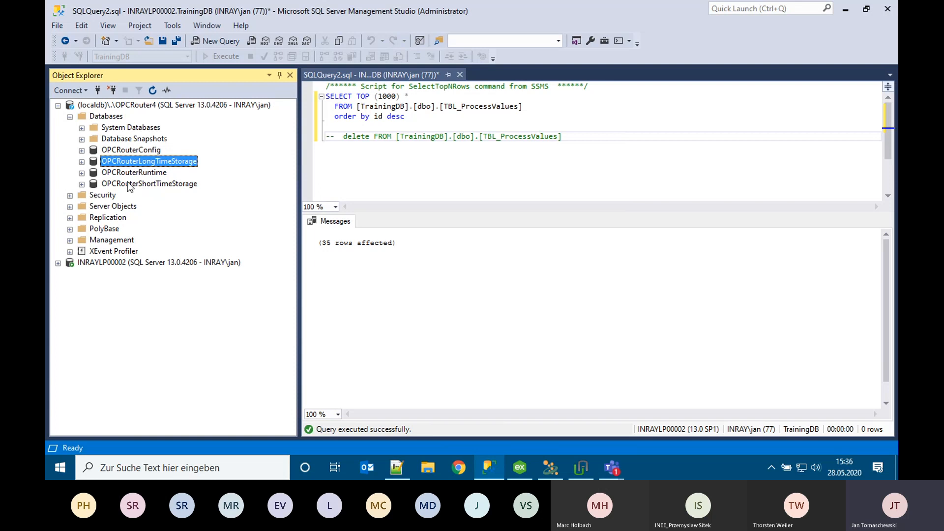
click(128, 183)
click(129, 162)
click(82, 173)
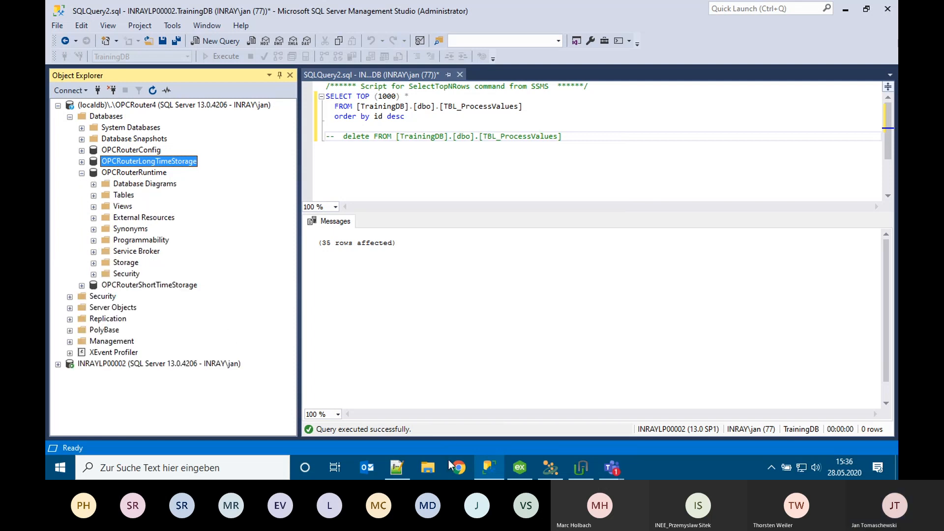
click(550, 468)
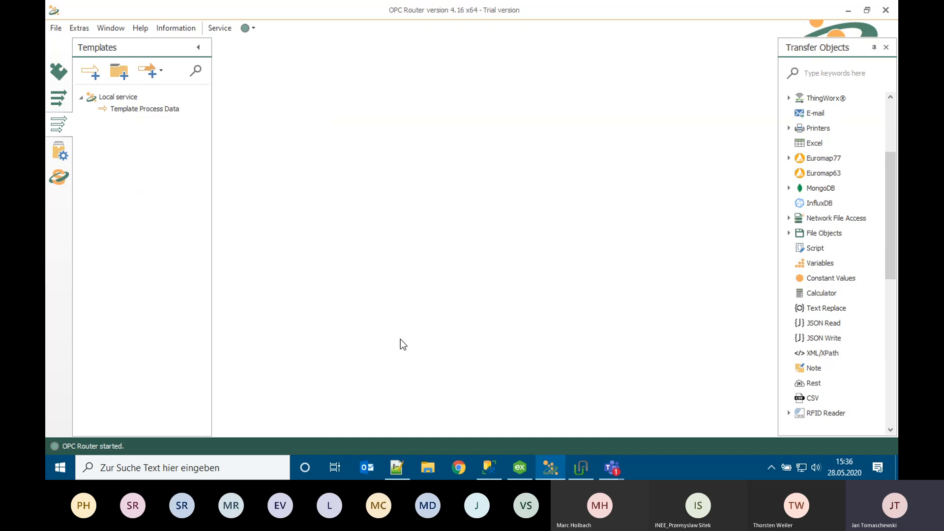
click(488, 468)
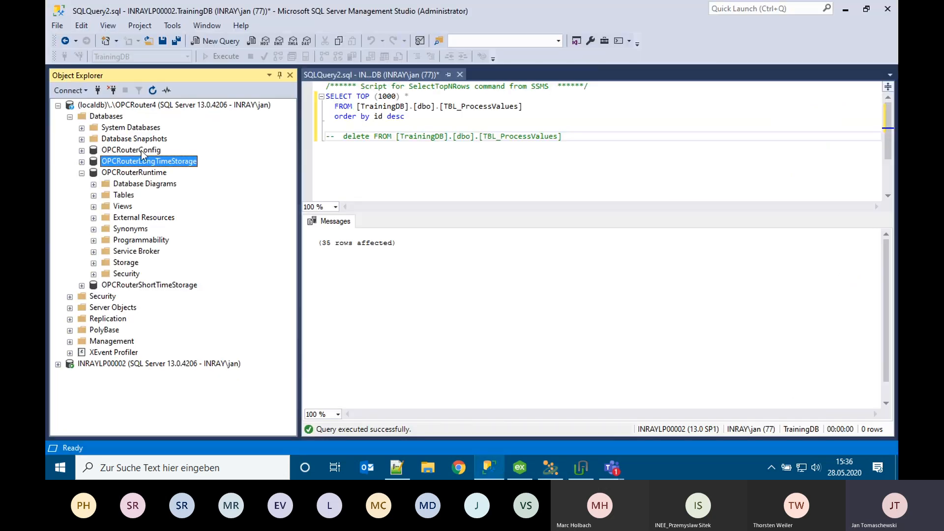
click(118, 173)
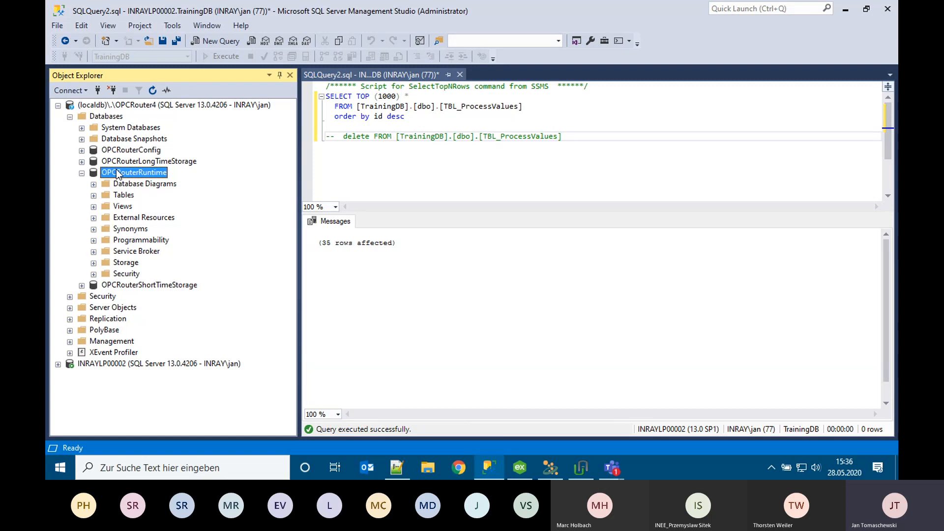
Switch to OPC Router and create a dynamic instance of Template Process Data named ContainerInstances, stored in the ProcessValues folder
click(551, 466)
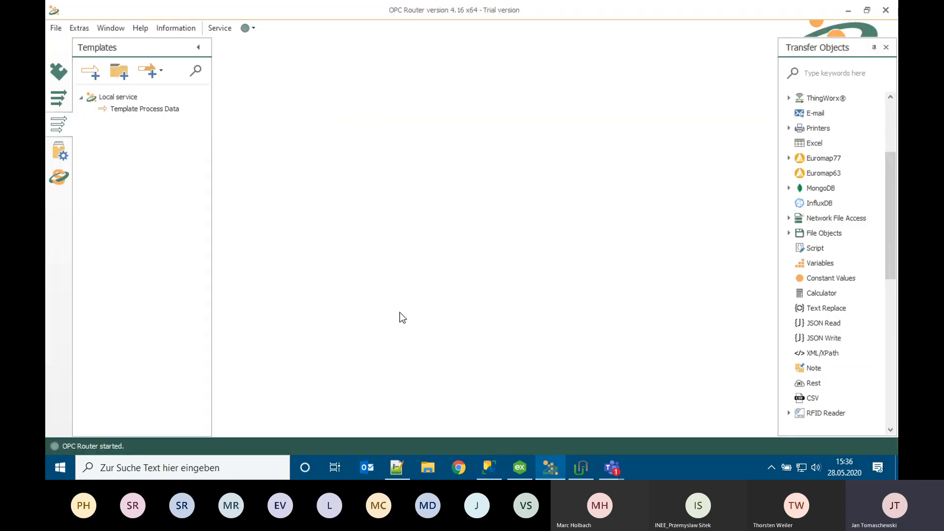
right_click(145, 109)
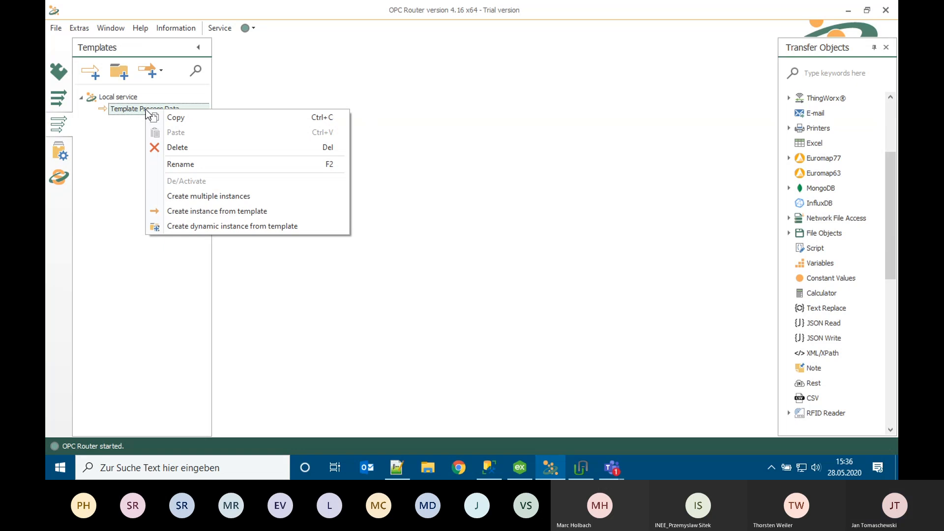
click(187, 225)
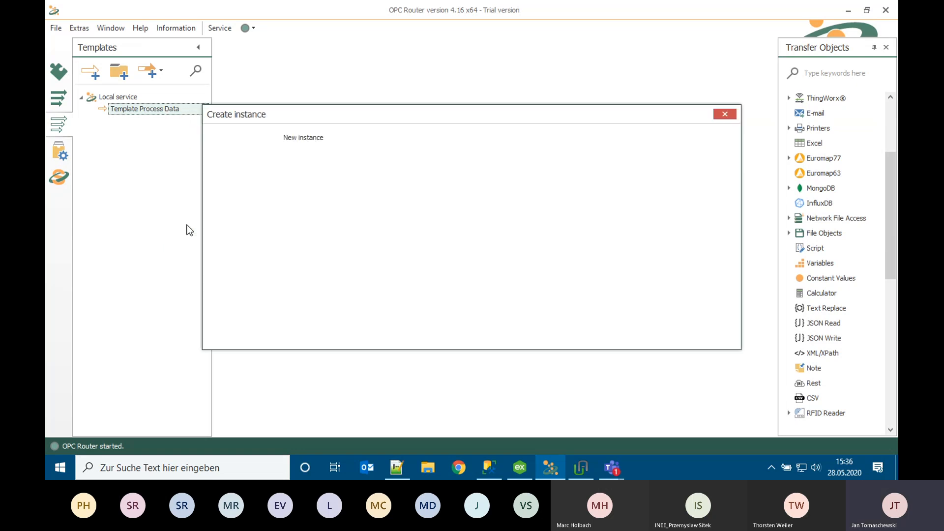
drag(324, 142, 255, 131)
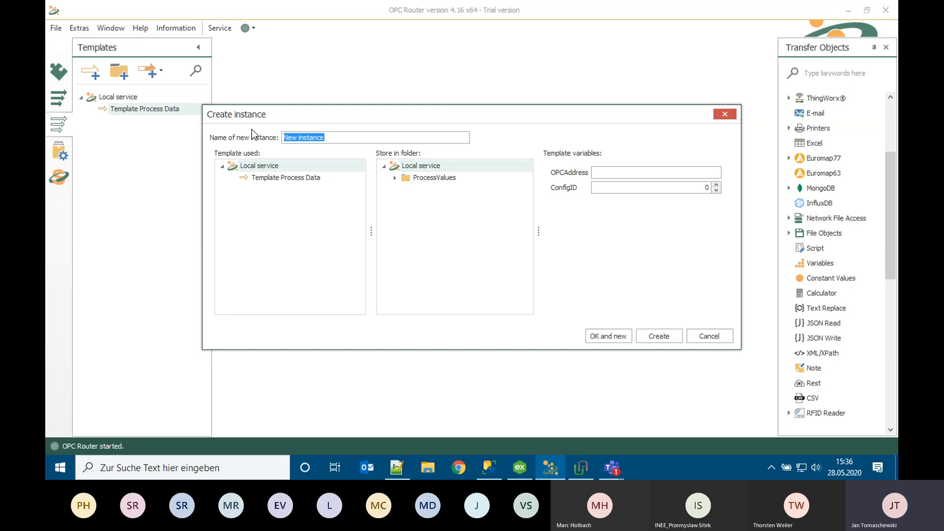
text(Container)
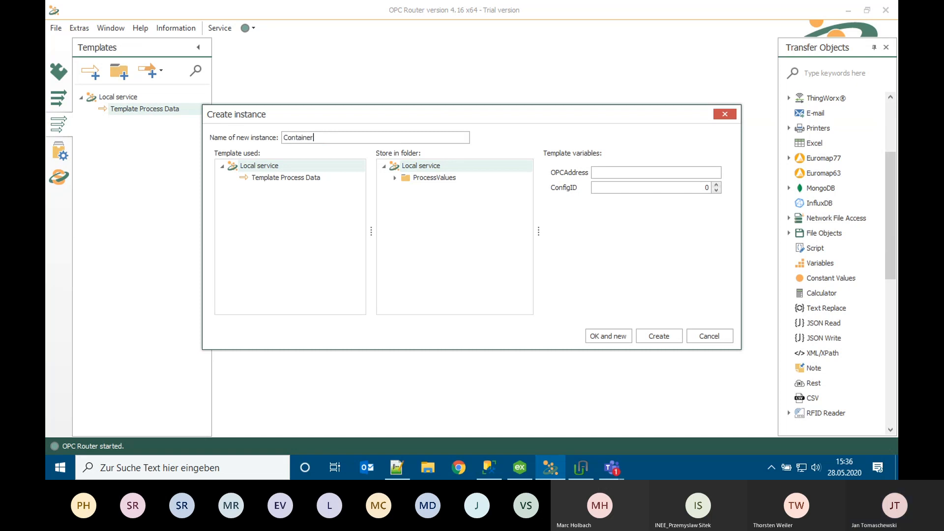
text(Instances)
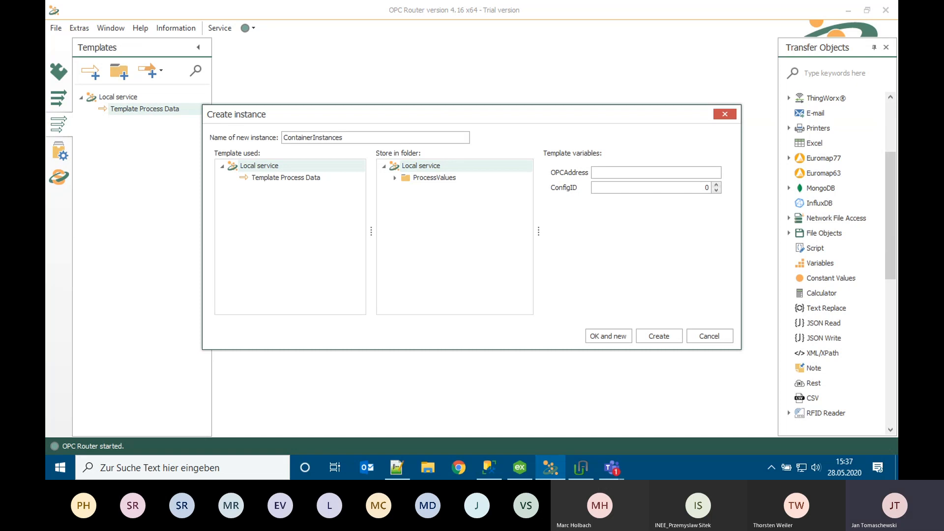
click(283, 177)
click(426, 180)
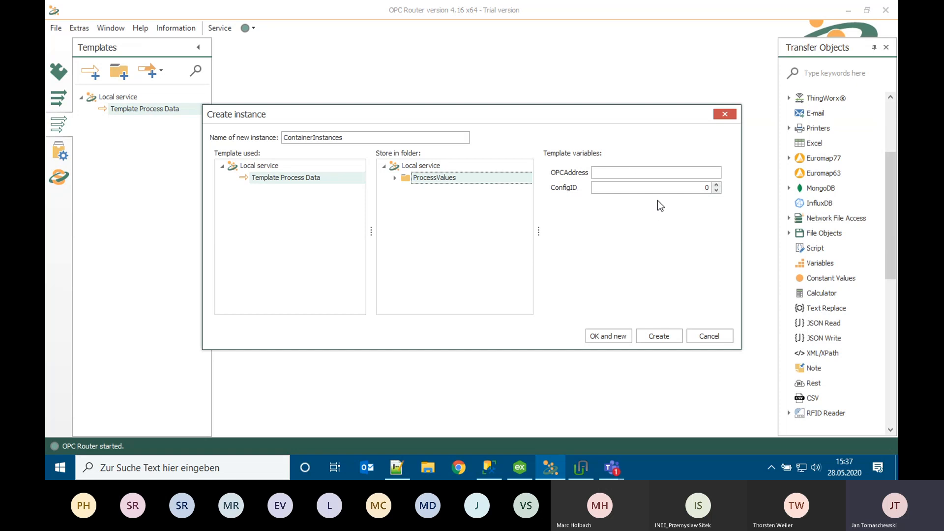
click(655, 336)
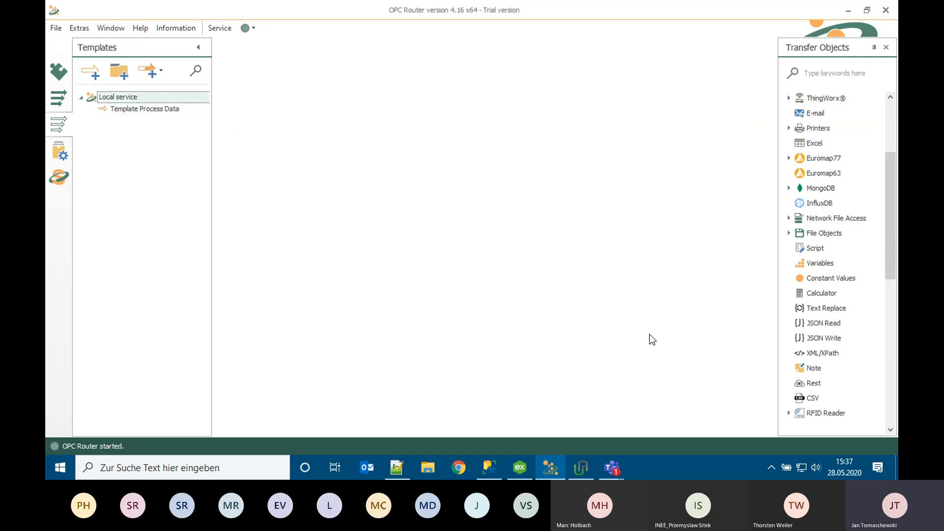
Expand the ProcessValues folder among the connections and select ContainerInstances
click(63, 102)
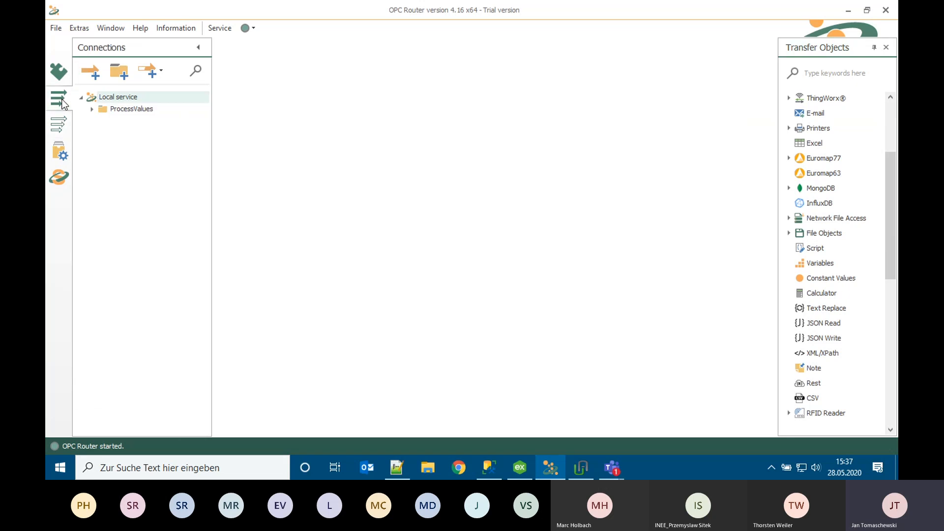
click(94, 111)
click(148, 123)
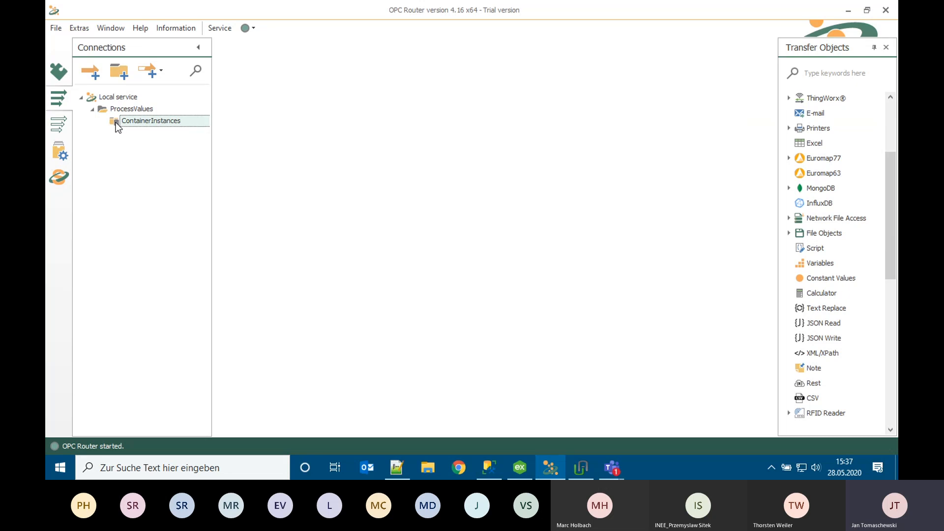
Set all elements of the Local service productive, agreeing to send the whole project and restart the OPC Router service
click(60, 151)
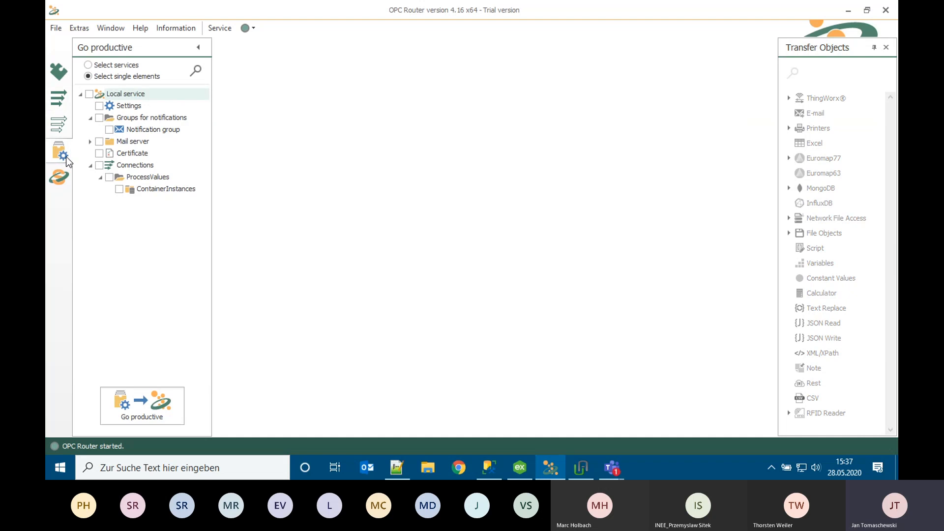
click(89, 94)
click(142, 406)
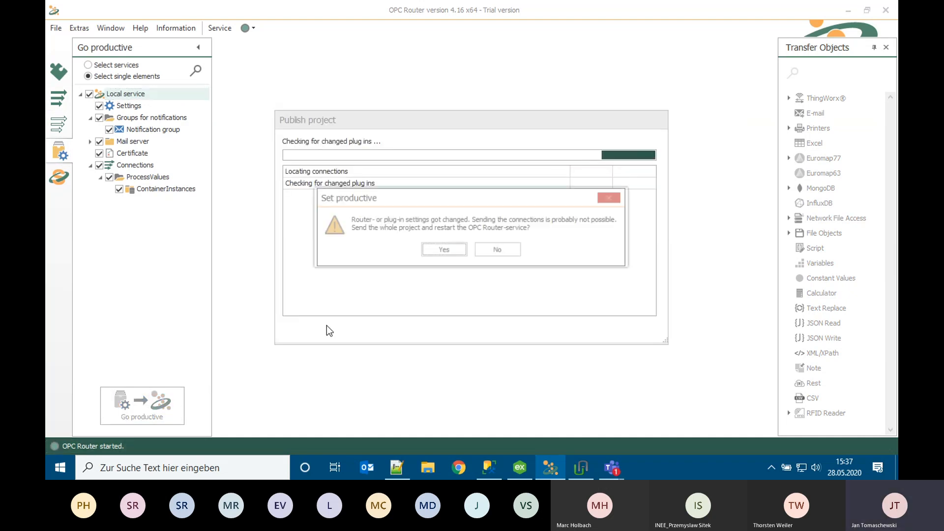
click(432, 249)
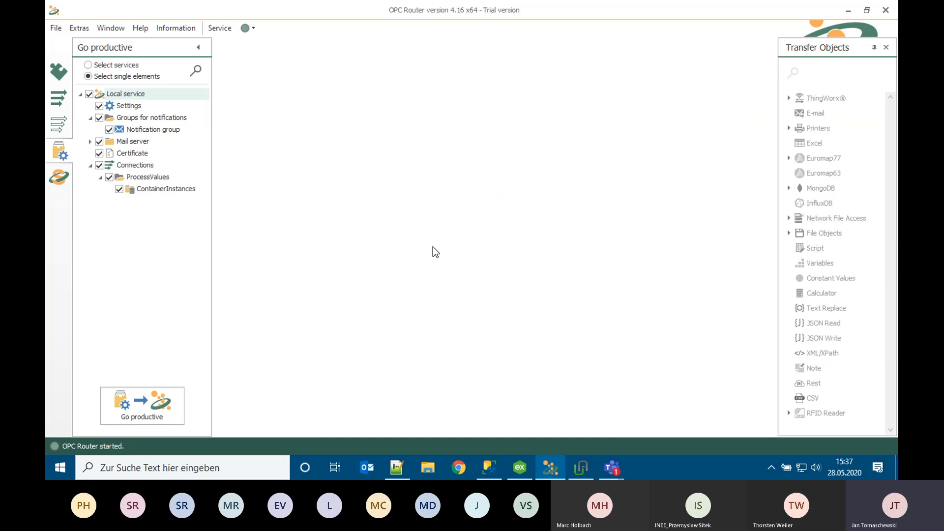
Check ContainerInstances in the Local service's runtime state, and return to SQL Server Management Studio
click(54, 180)
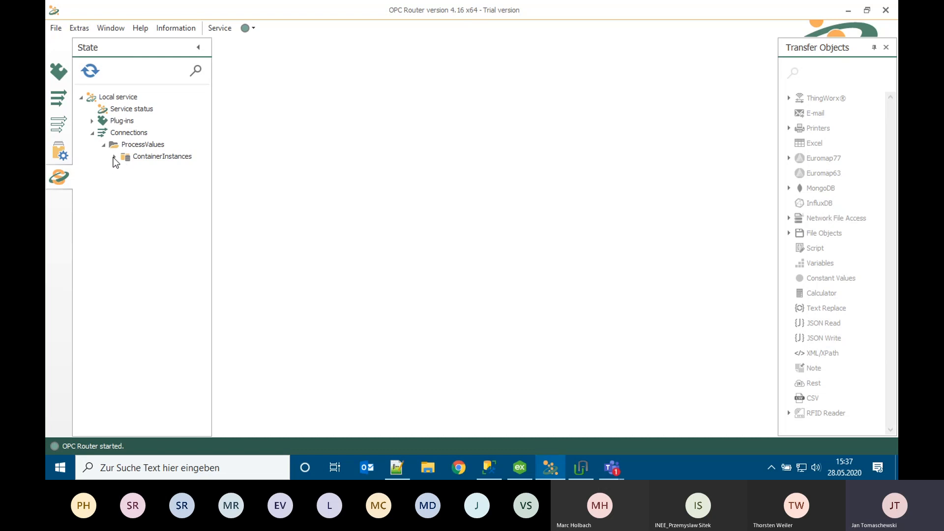
click(489, 467)
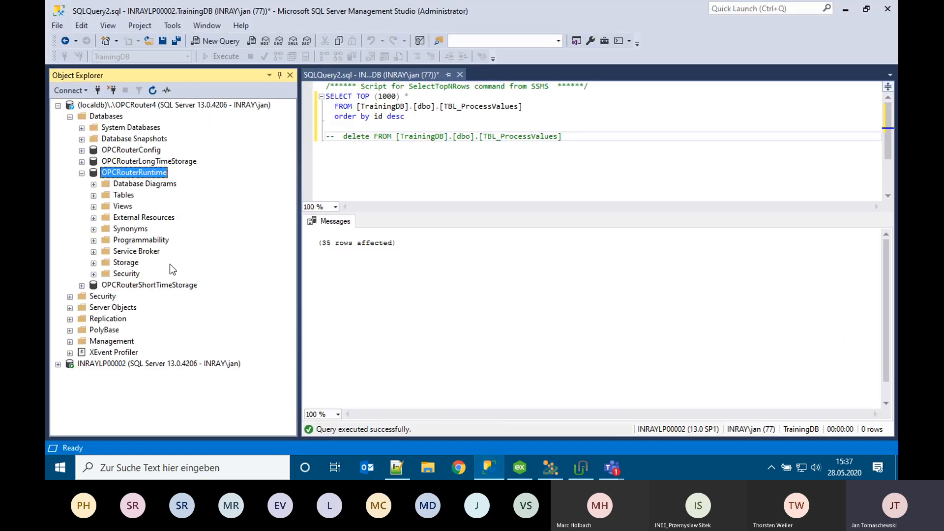
Expand the tables of the OPCRouterRuntime database and refresh the table list
click(94, 195)
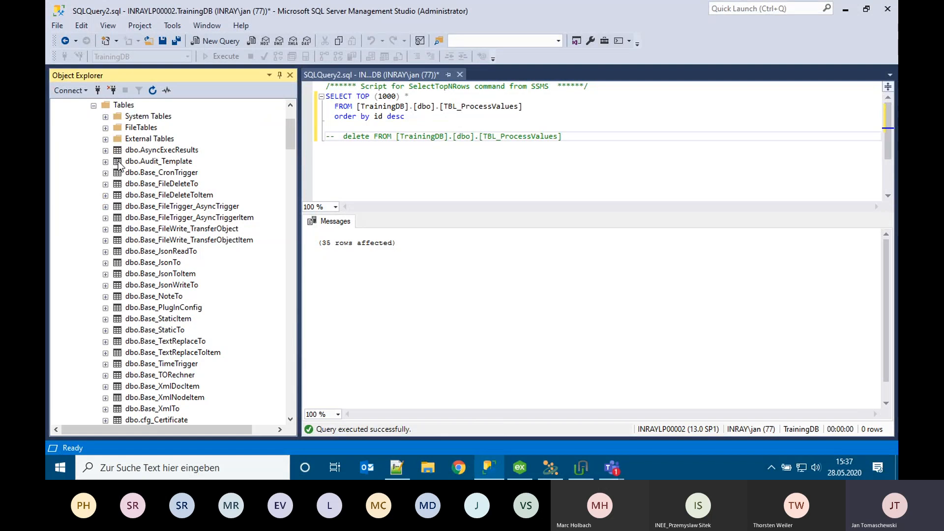
right_click(122, 107)
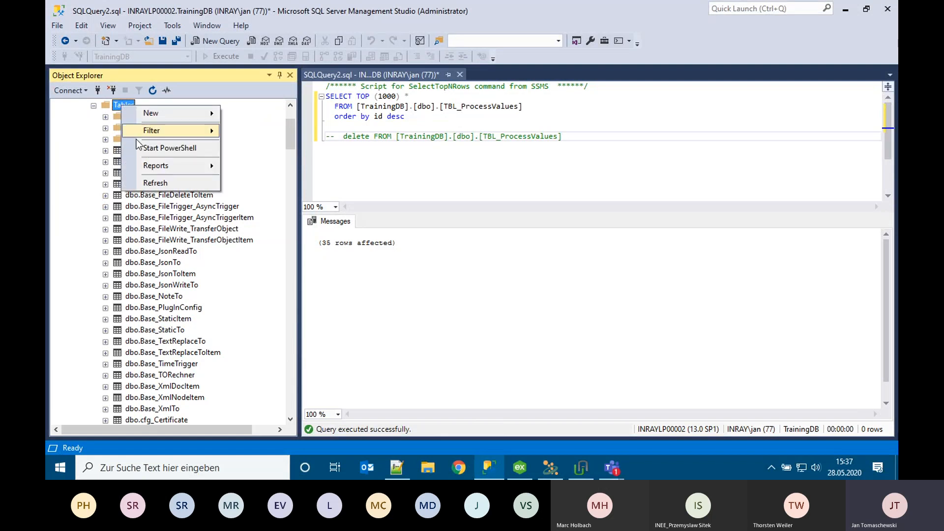
click(146, 182)
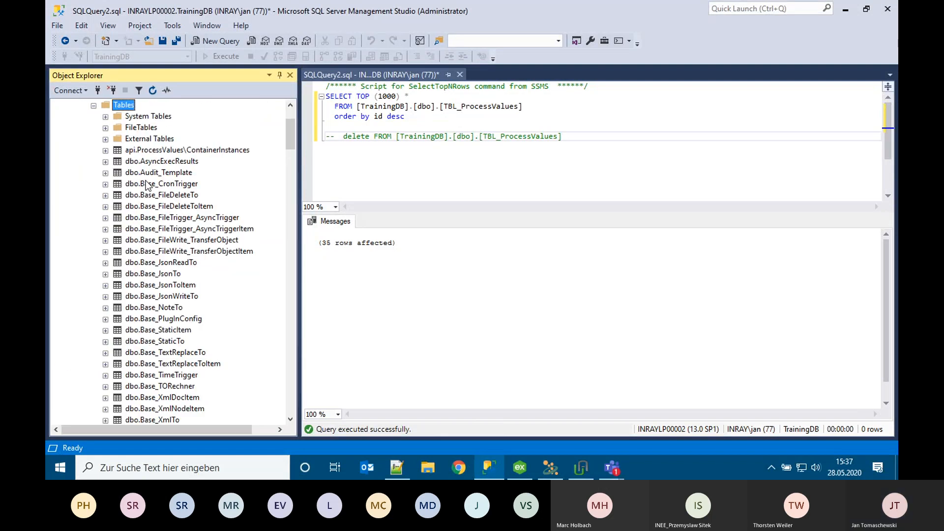
Open the api.ProcessValues\ContainerInstances table of OPCRouterRuntime for row editing
click(163, 152)
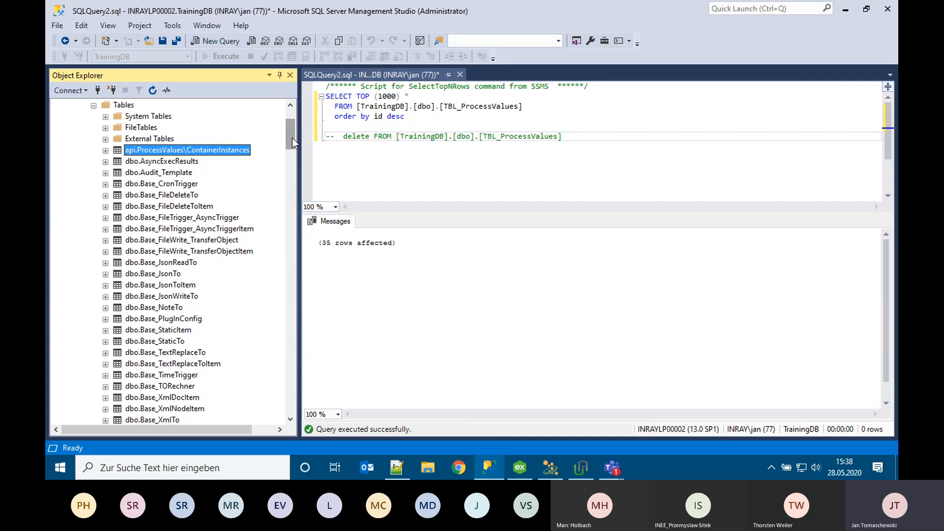
mouse_move(292, 138)
mouse_down()
mouse_move(270, 408)
mouse_move(273, 244)
mouse_move(289, 131)
mouse_up()
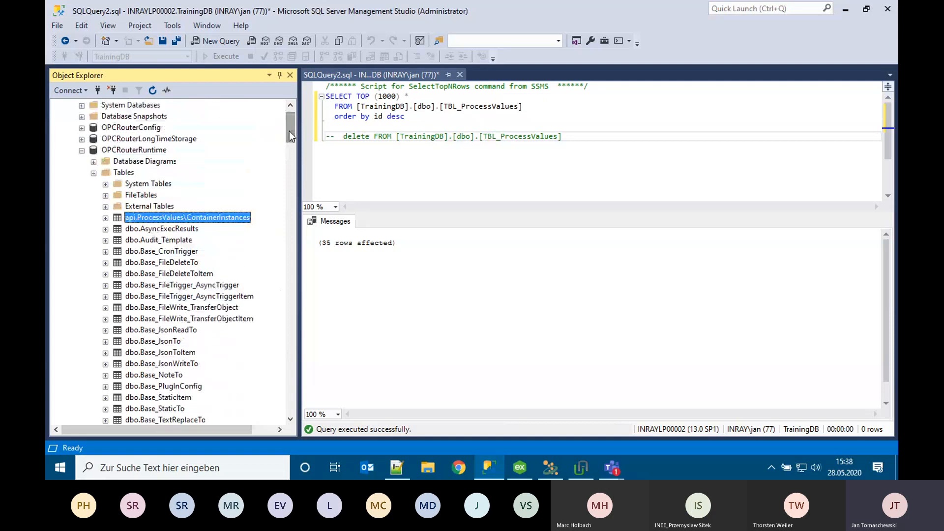
right_click(152, 217)
click(198, 202)
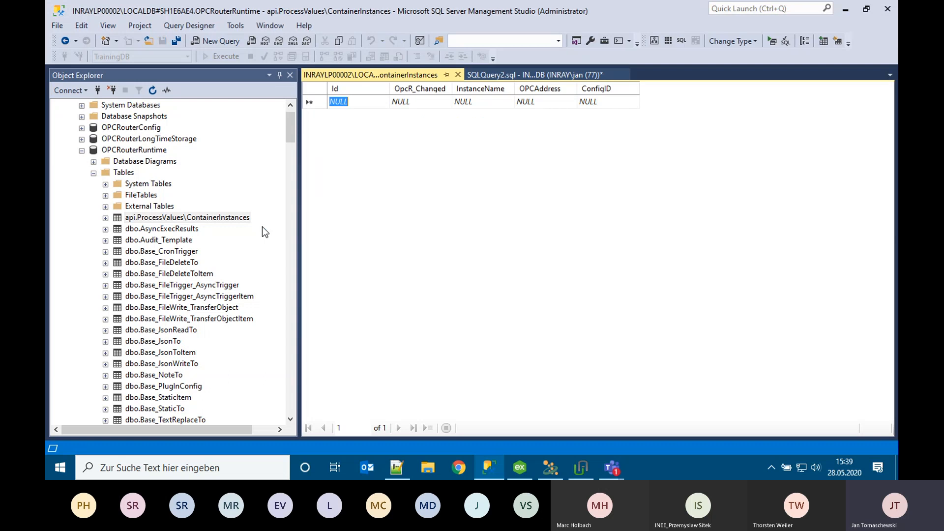
Enter "Current Temperature" as the InstanceName of a new row in the ContainerInstances table
click(485, 100)
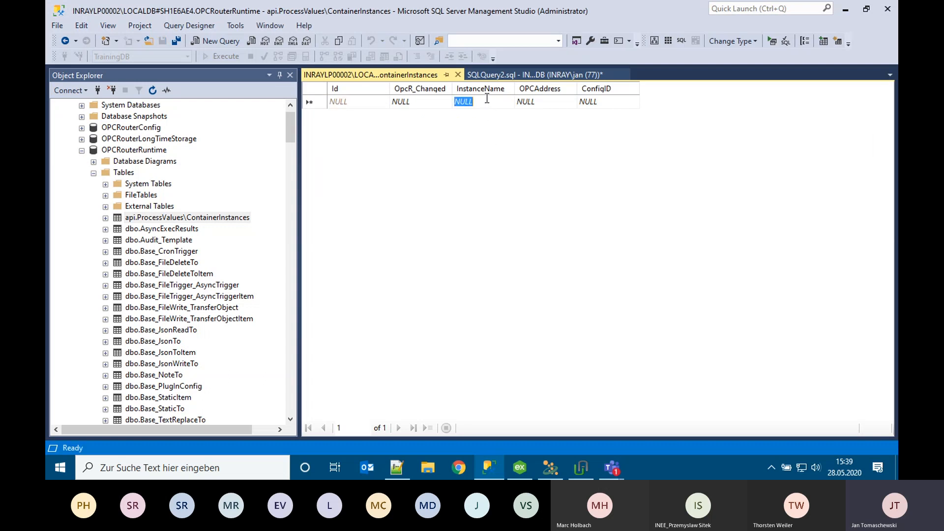
text(Cu)
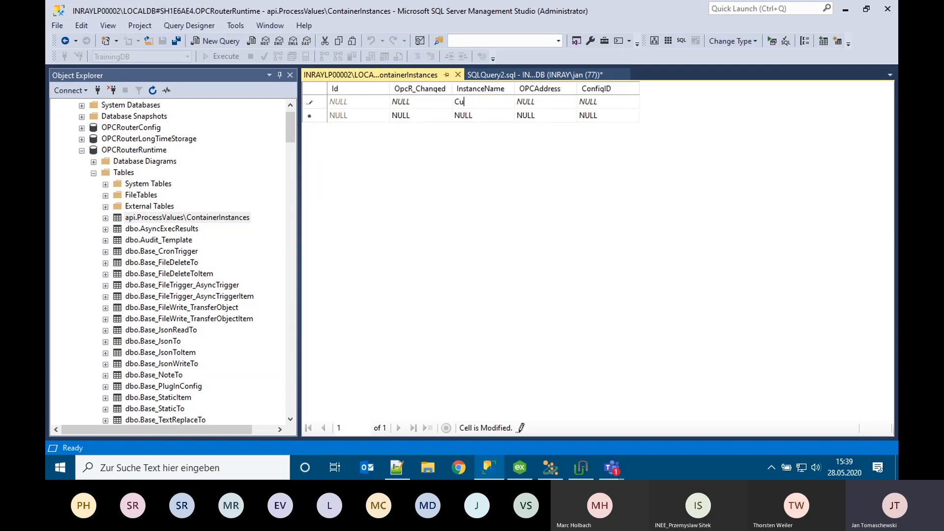
text(rrentTemperature)
key(Left)
key(Left)
key(Left)
key(Left)
key(Left)
key(Left)
key(Left)
key(Tab)
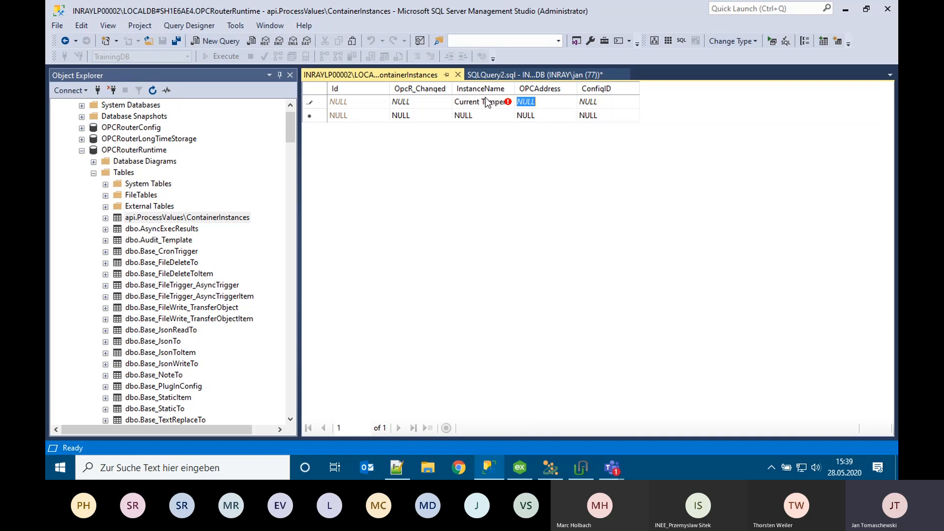
Paste ns=2;s=Machine1.Machine1.ProductionData.CurrentData.CurrentTemperature as the row's OPCAddress, save the row and widen the OPCAddress column
key(ctrl+v)
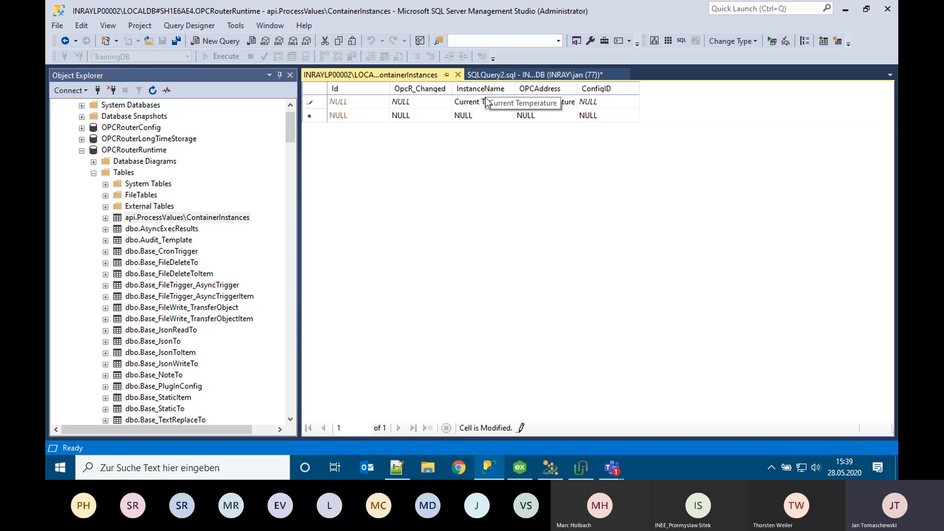
click(549, 111)
click(548, 105)
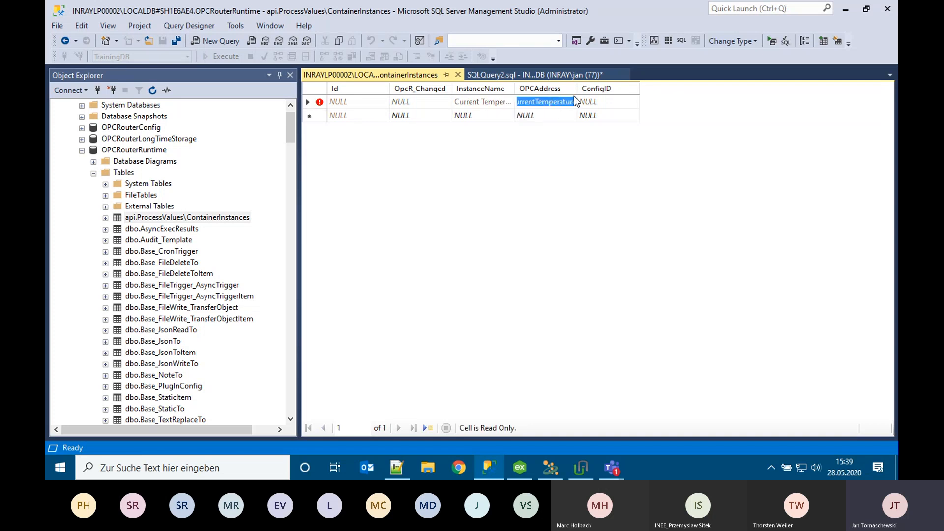
drag(576, 89, 666, 83)
click(607, 102)
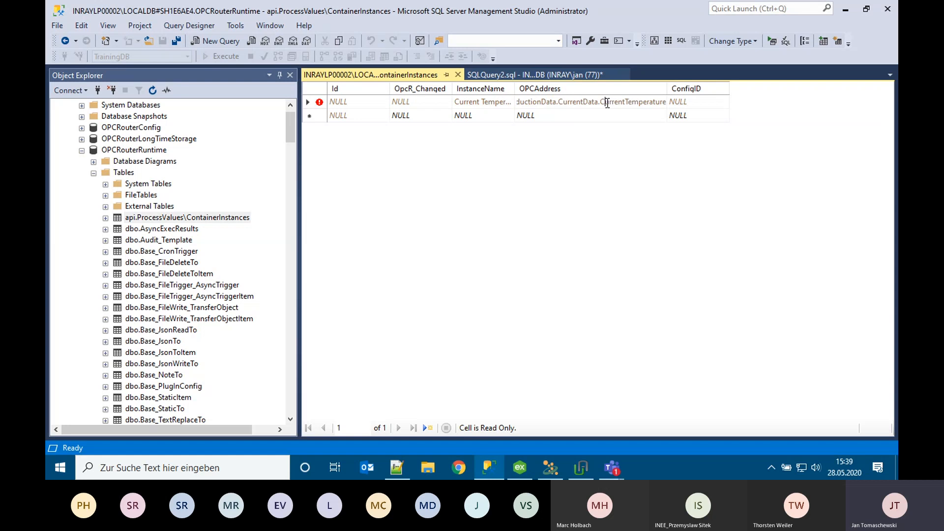
drag(667, 89, 732, 93)
Reload the table rows and set the ConfigID of the Current Temperature row to 1
click(744, 101)
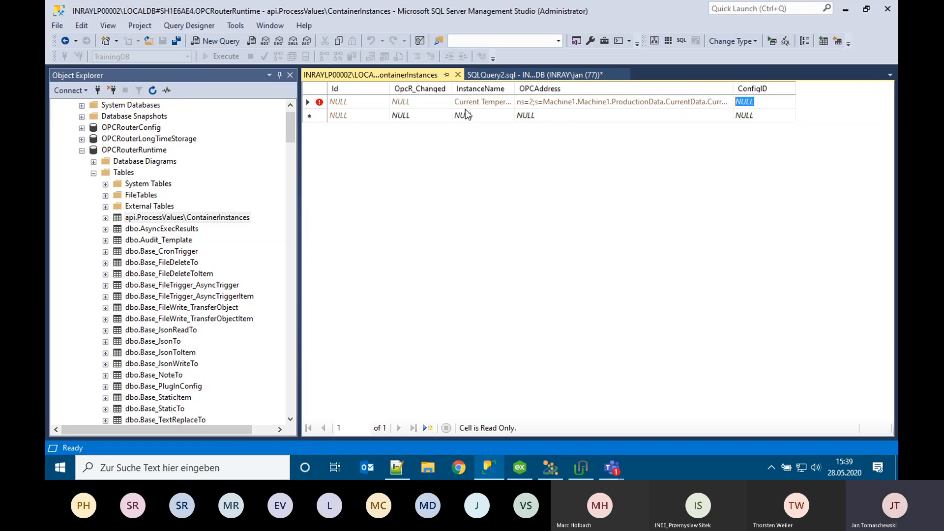
click(308, 103)
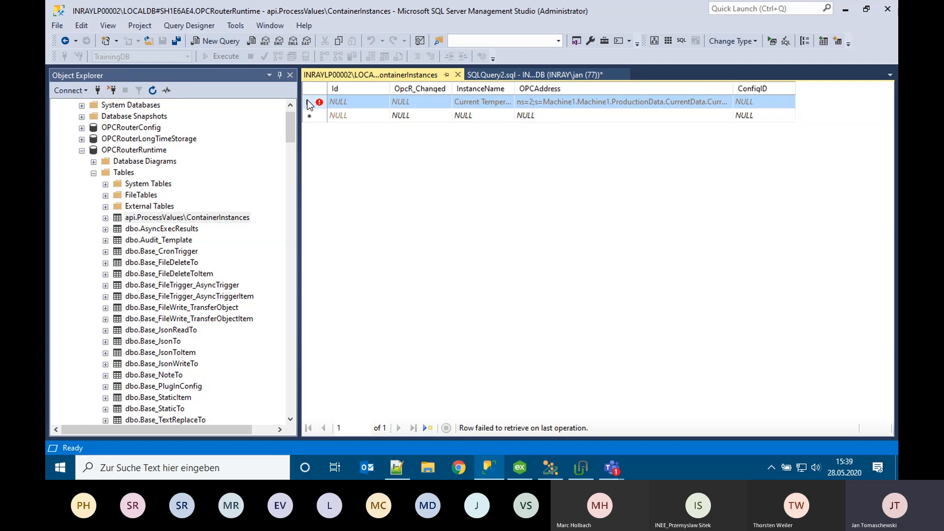
click(559, 119)
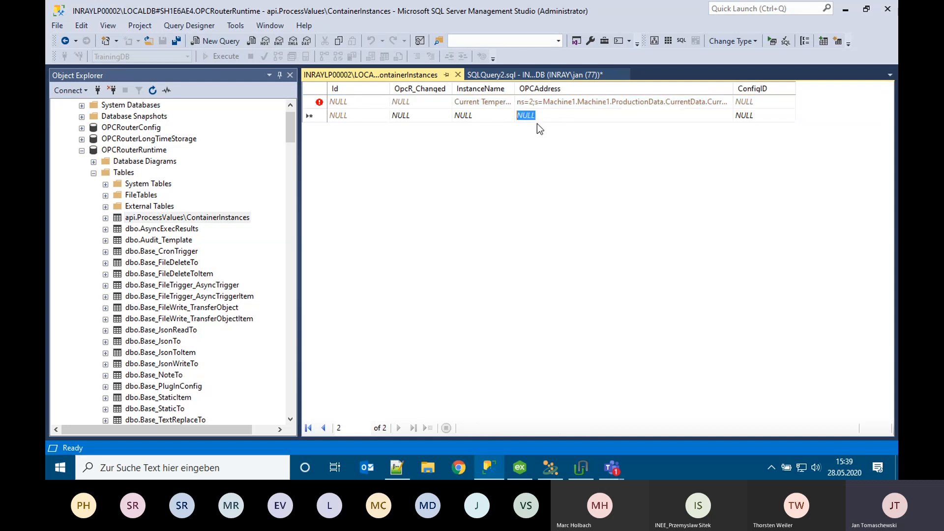
key(ctrl+r)
click(760, 105)
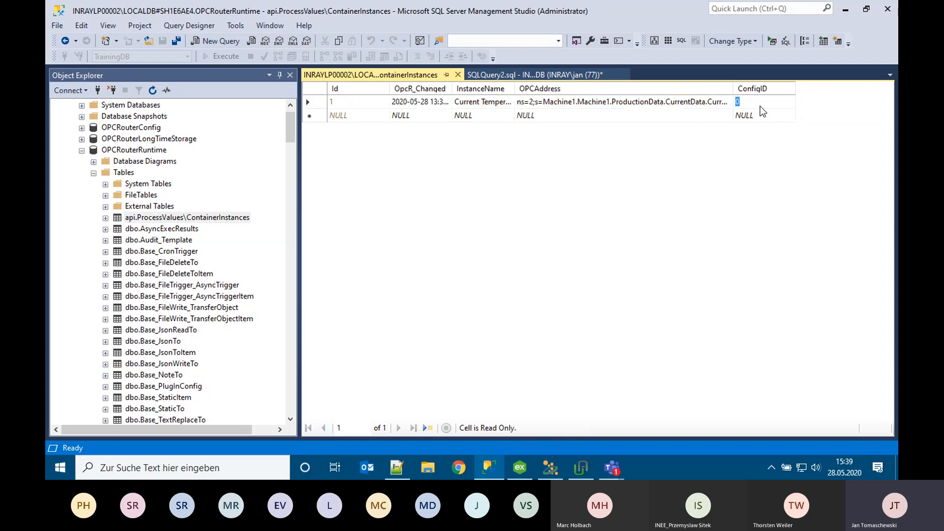
text(^1)
click(626, 114)
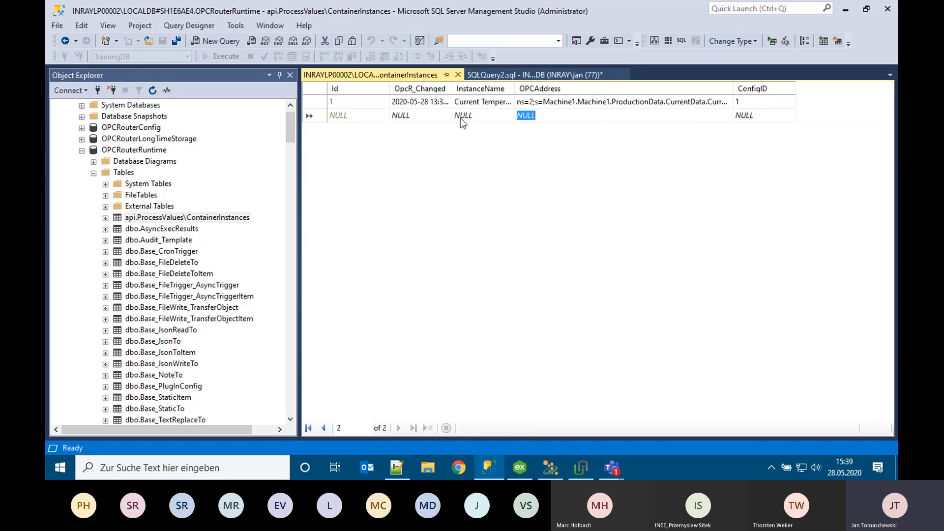
Enter "Current Amount" as the InstanceName of a second new row
click(475, 116)
text(CurrentA)
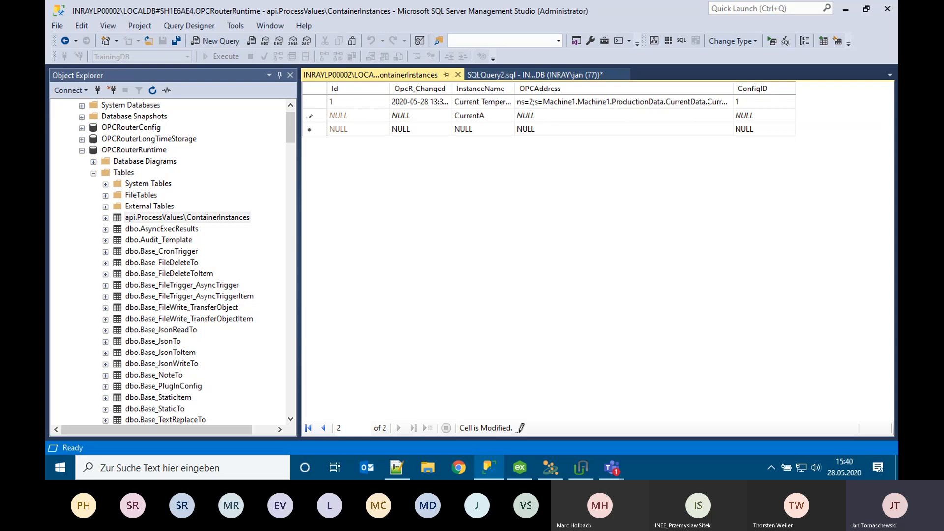
key(BackSpace)
text(Amount)
key(Tab)
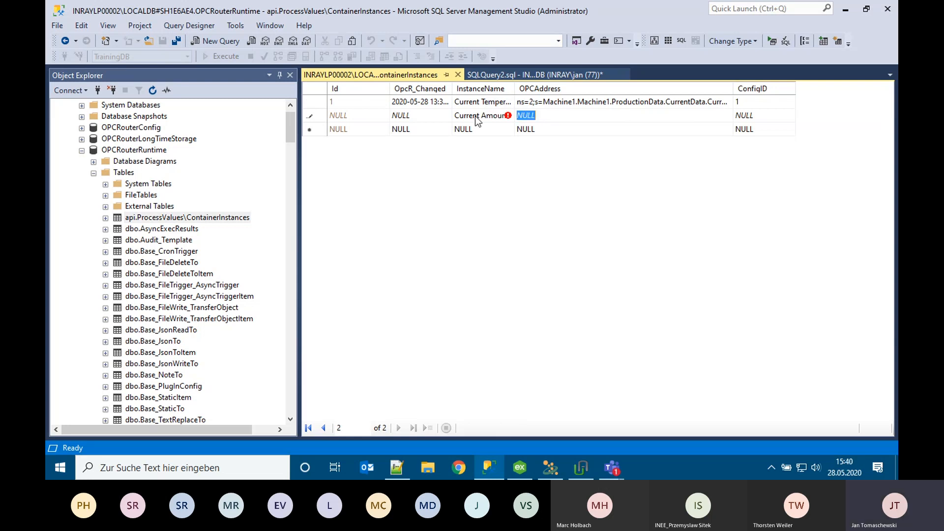
Set the Current Amount row's OPCAddress to ns=2;s=Machine1.Machine1.ProductionData.CurrentData.CurrentAmount
text(ns=2;s=Machine1.Machine1.ProductionData.CurrentData.CurrentTemperature)
key(BackSpace)
key(BackSpace)
key(BackSpace)
key(BackSpace)
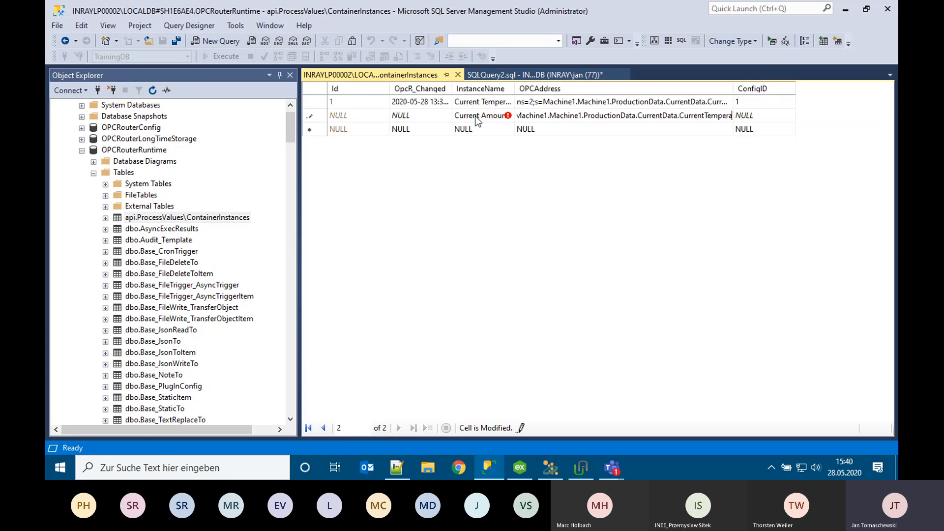
key(BackSpace)
key(BackSpace)
key(BackSpace)
key(BackSpace)
key(BackSpace)
key(BackSpace)
key(BackSpace)
text(Am)
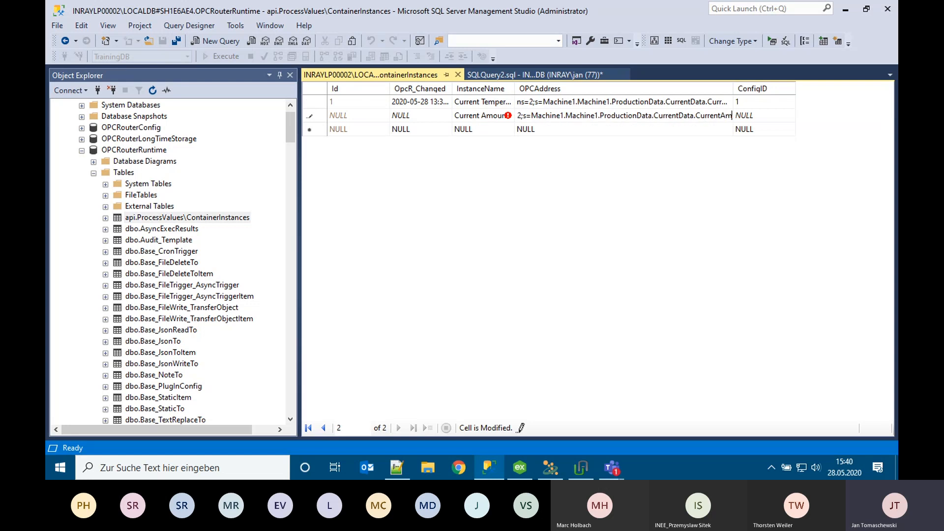
text(ount)
Set the Current Amount row's ConfigID to 2, save the row and reload the table rows
key(Tab)
text(2)
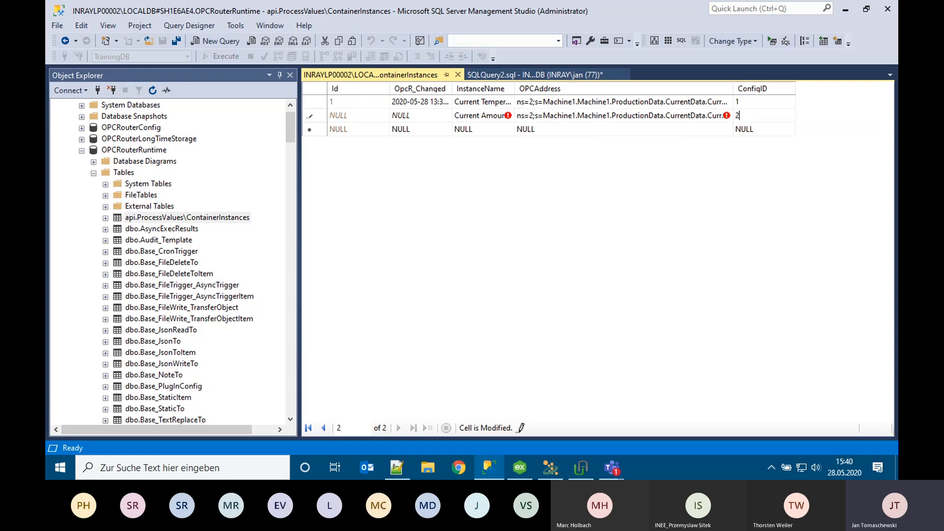
click(526, 129)
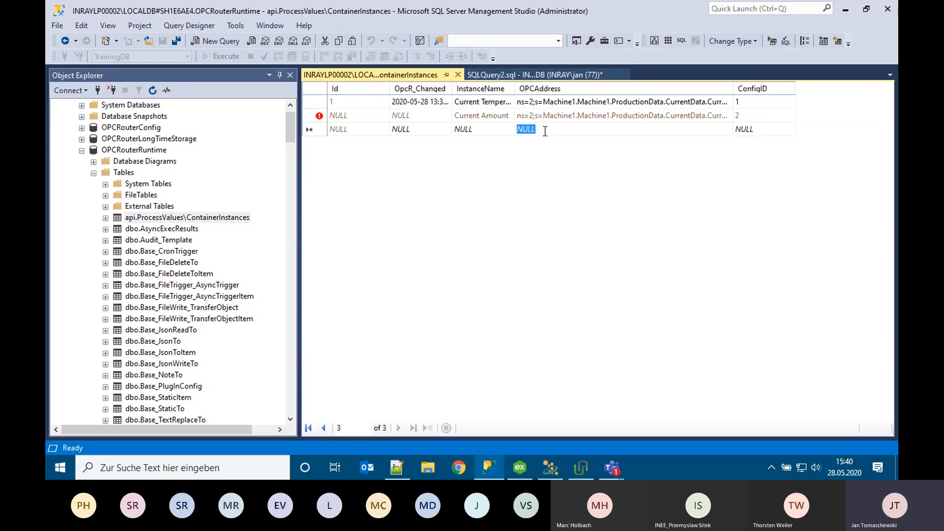
key(ctrl+r)
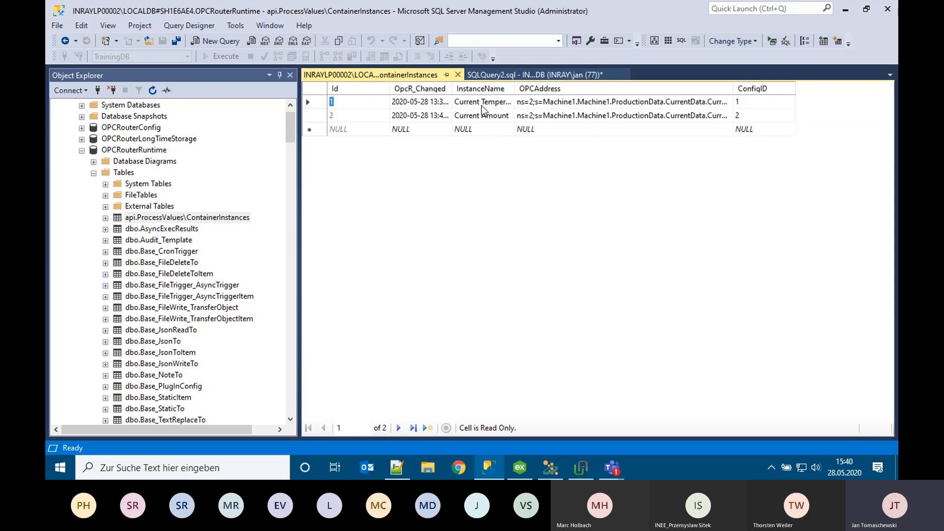
Widen the InstanceName column so that the full instance names fit
key(Tab)
key(Tab)
key(Tab)
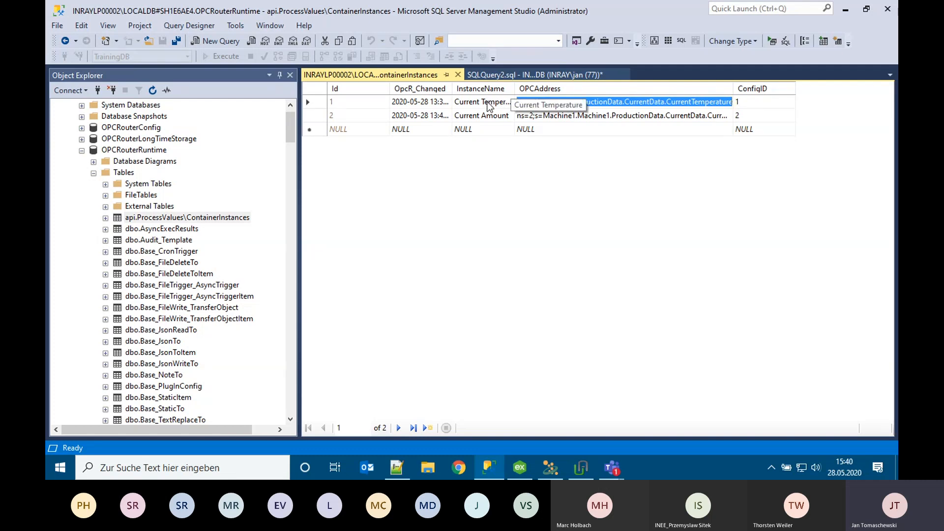
key(shift+Tab)
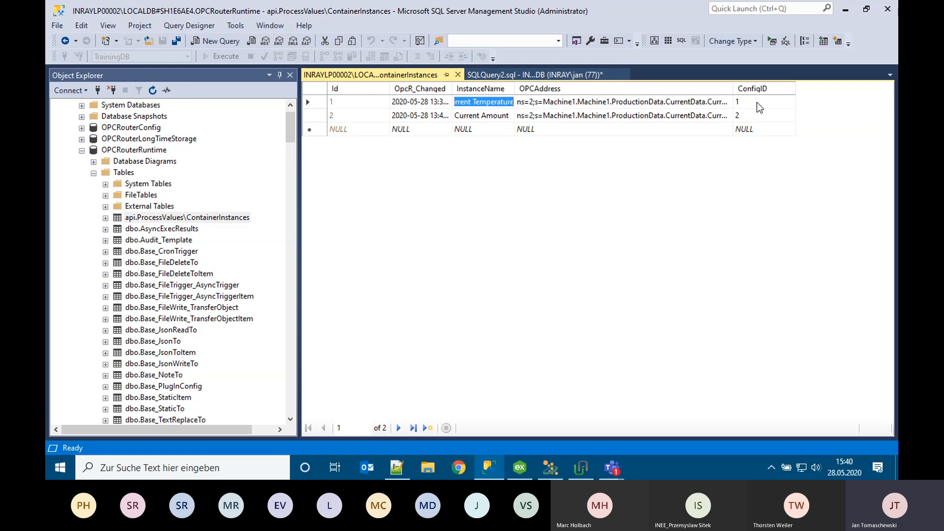
drag(514, 88, 559, 84)
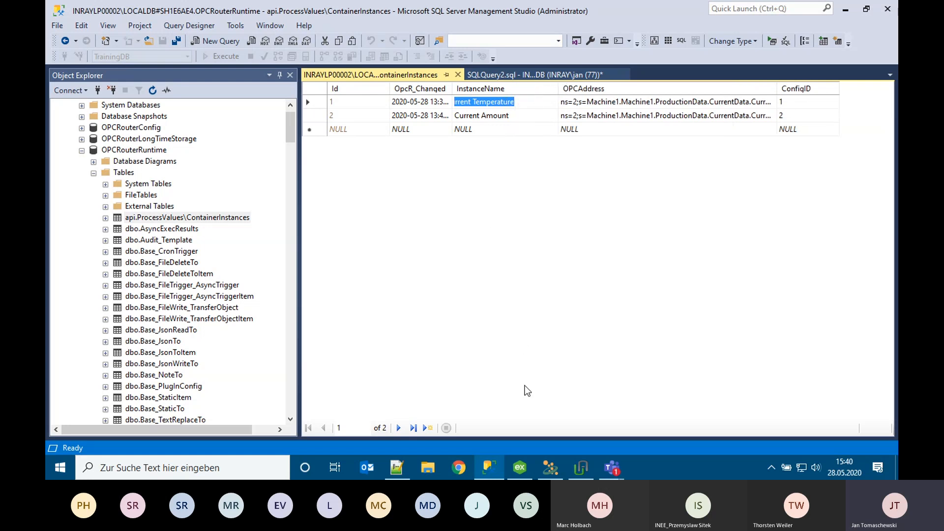
Switch to OPC Router and reload the State view to list the connections under ContainerInstances
click(543, 471)
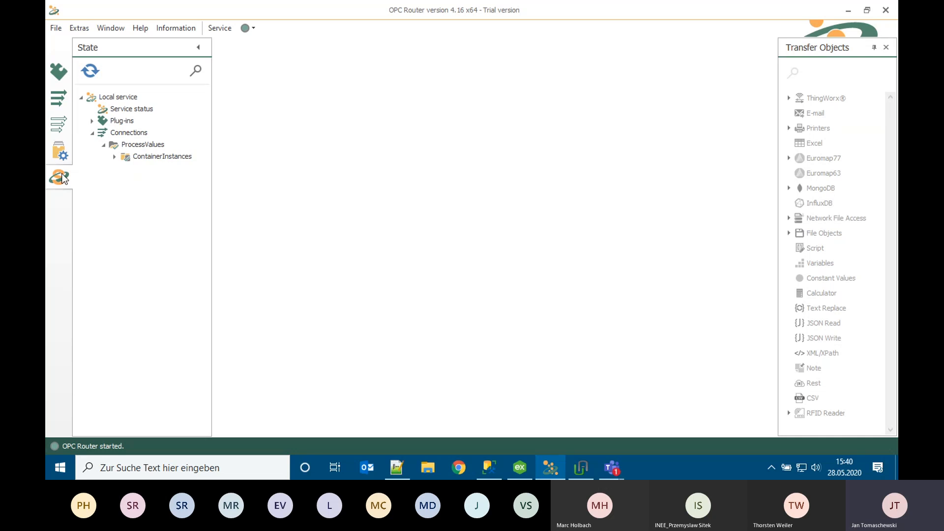
click(114, 156)
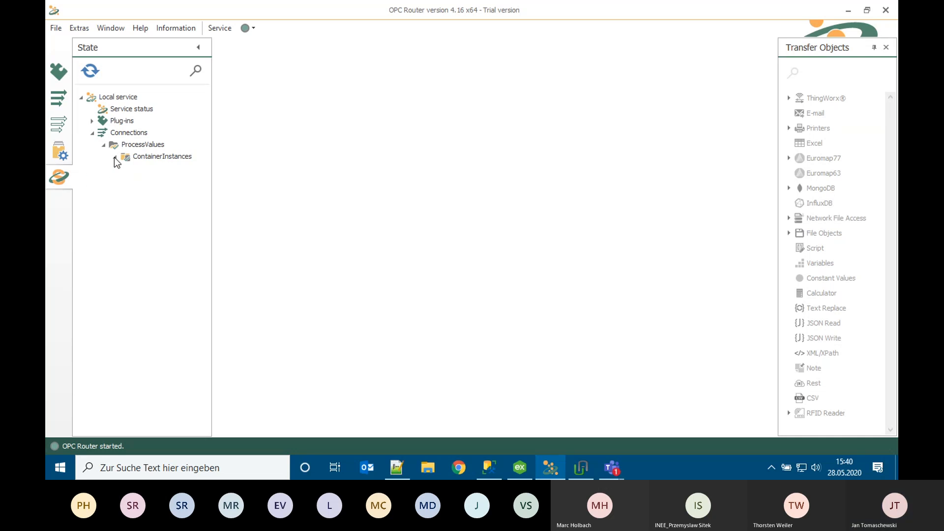
click(63, 155)
click(59, 178)
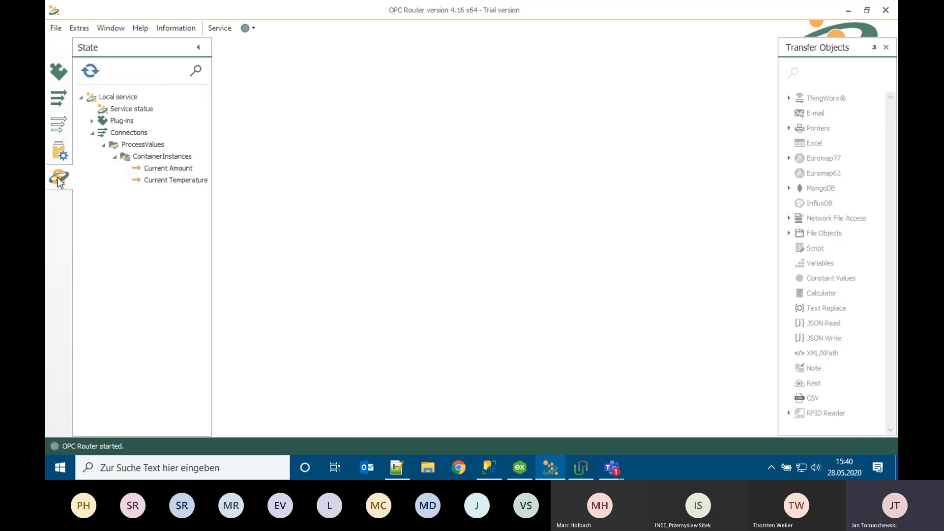
Widen the State tree and open the runtime view of the Current Temperature connection
click(160, 157)
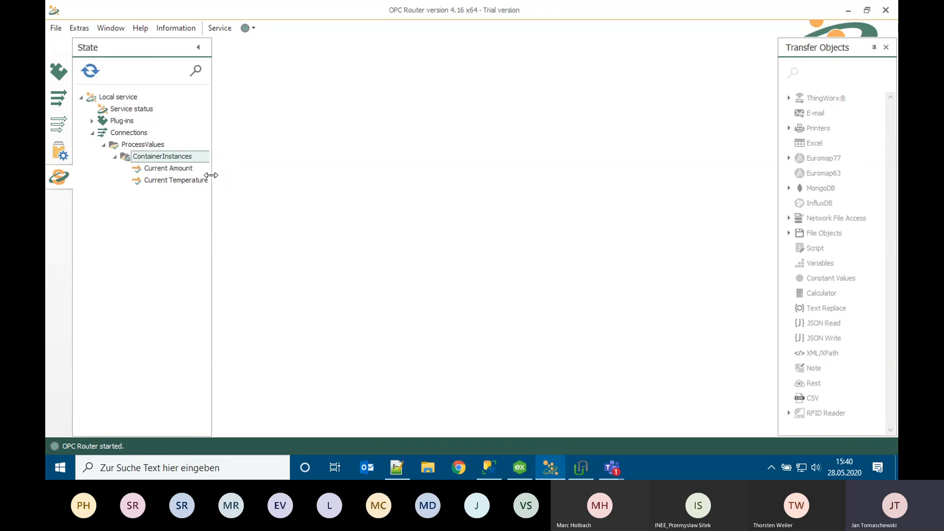
drag(212, 177, 284, 177)
click(176, 169)
click(175, 182)
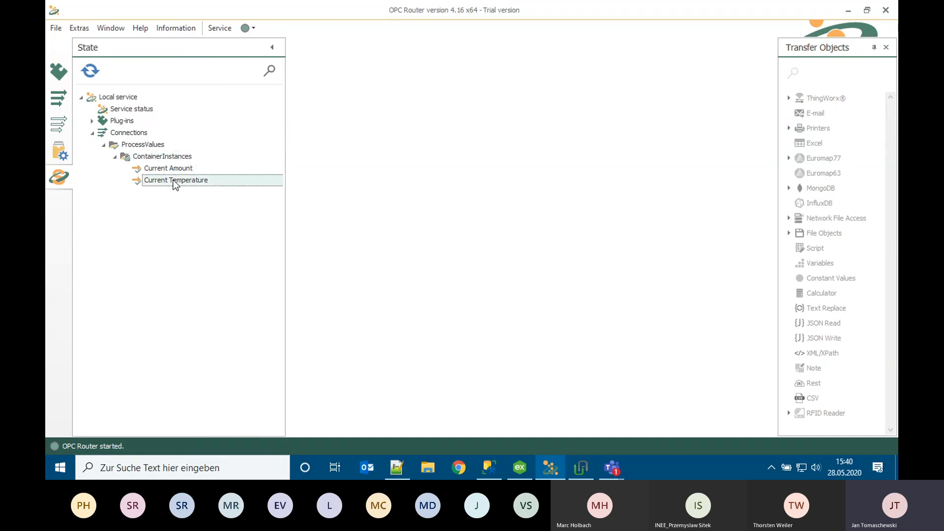
double_click(176, 181)
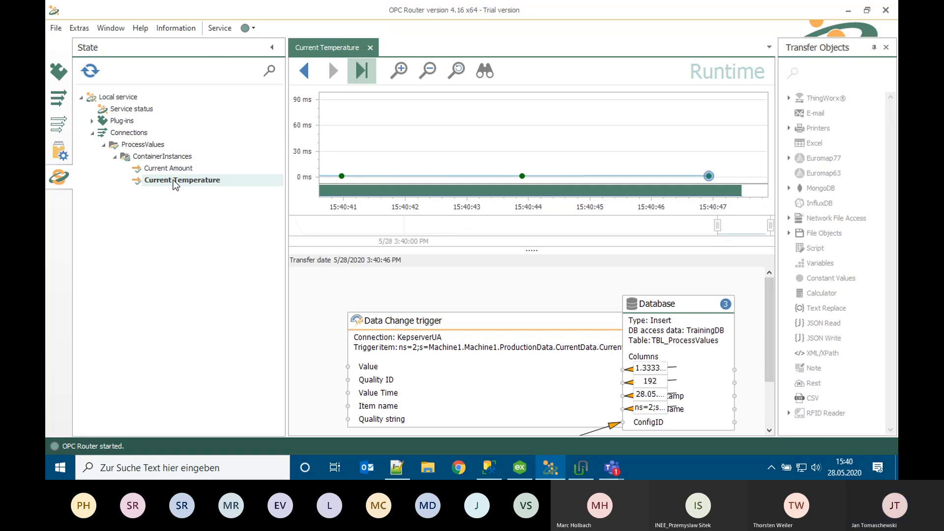
Switch to SQL Server Management Studio, query TBL_ProcessValues in descending ID order and examine the logged values down to the oldest rows
click(489, 467)
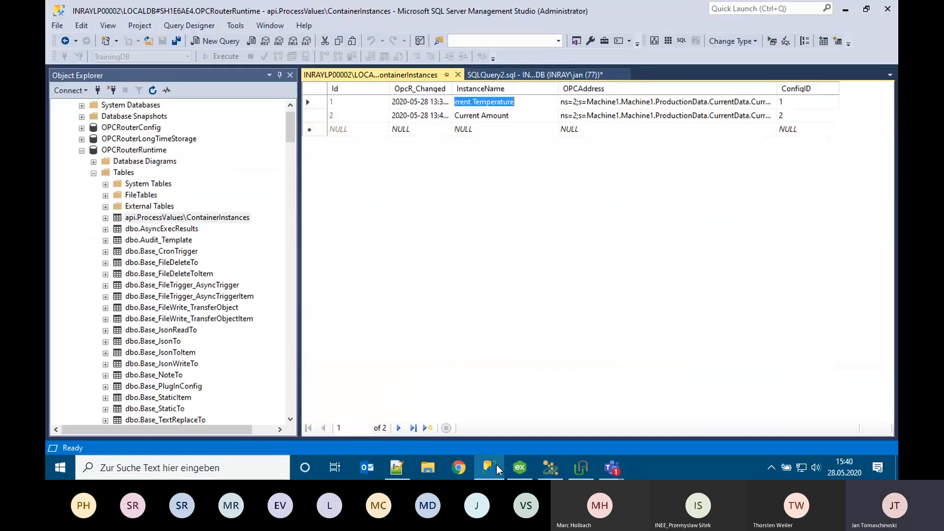
click(494, 76)
drag(463, 119, 306, 102)
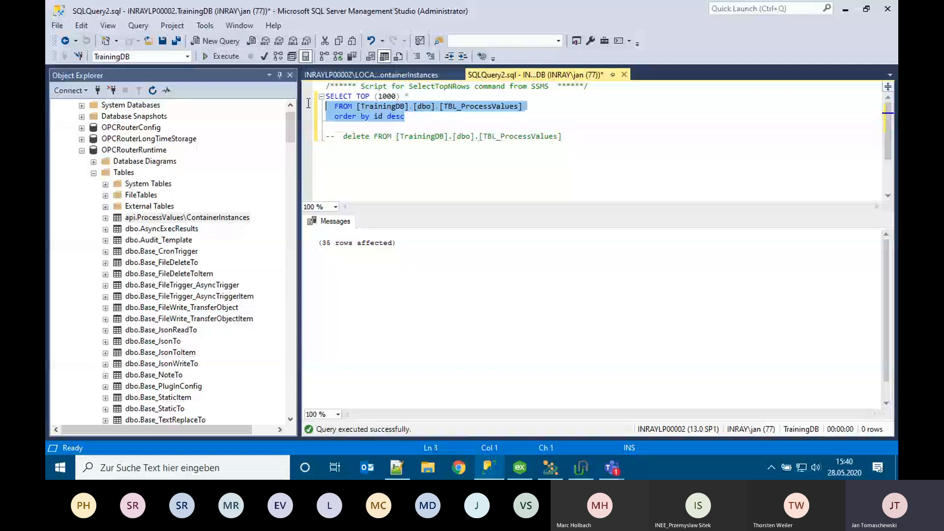
click(384, 136)
click(220, 56)
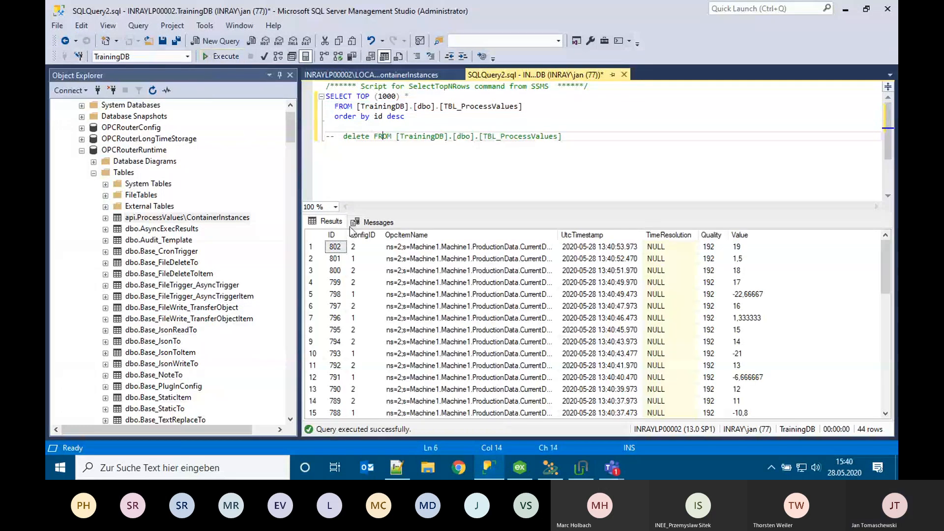
scroll(496, 299, down, 10)
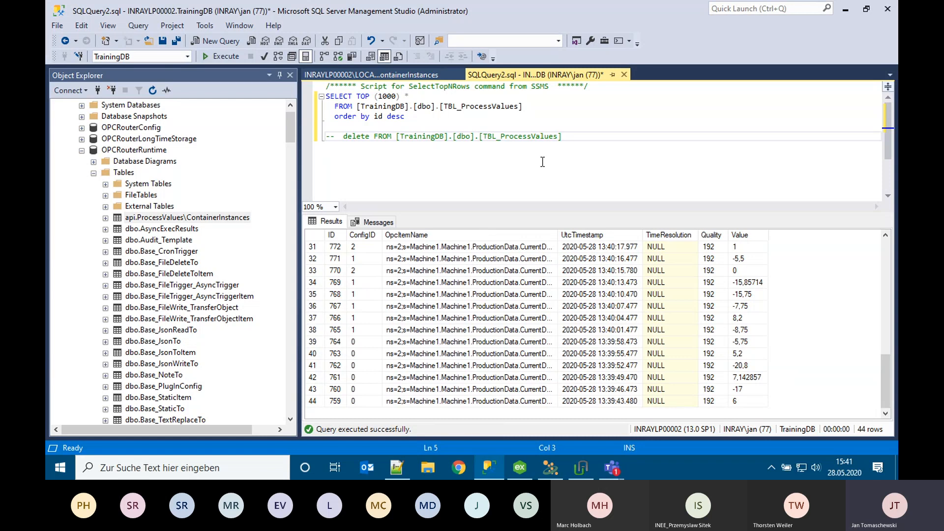
click(569, 136)
click(452, 117)
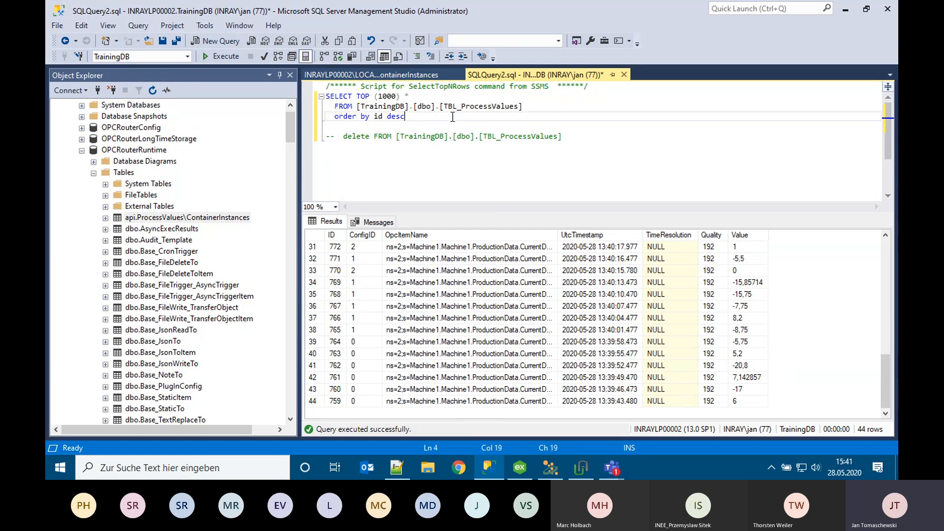
click(543, 473)
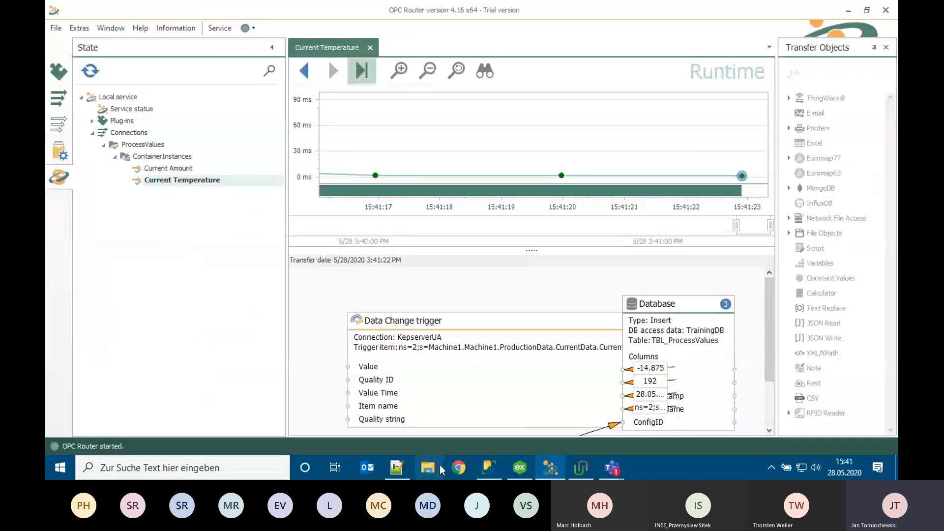
click(489, 469)
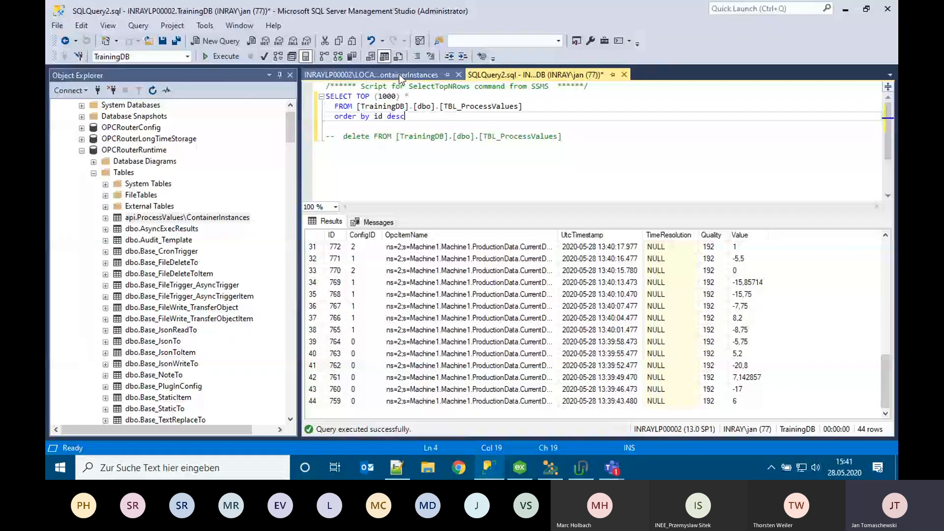
Delete the Current Amount and Current Temperature rows from the ContainerInstances table and reload the table
click(401, 77)
click(320, 118)
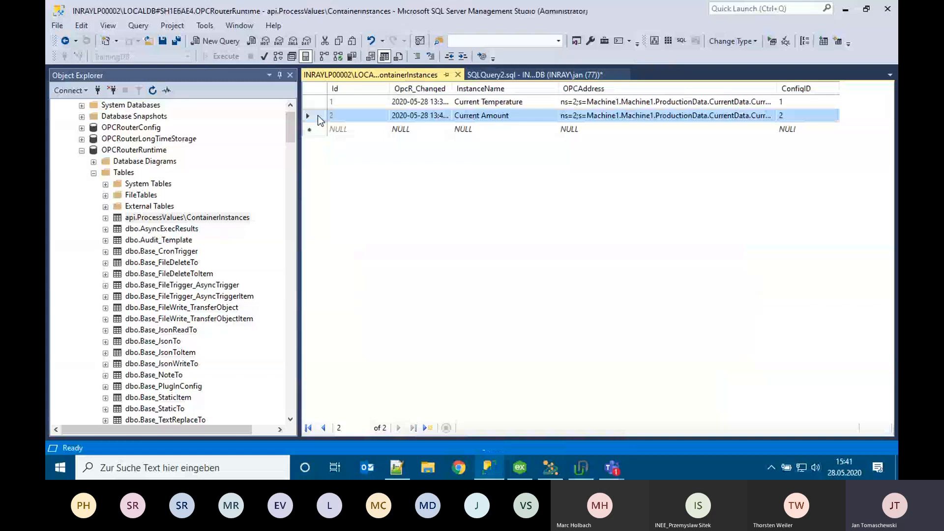
key(Delete)
click(462, 290)
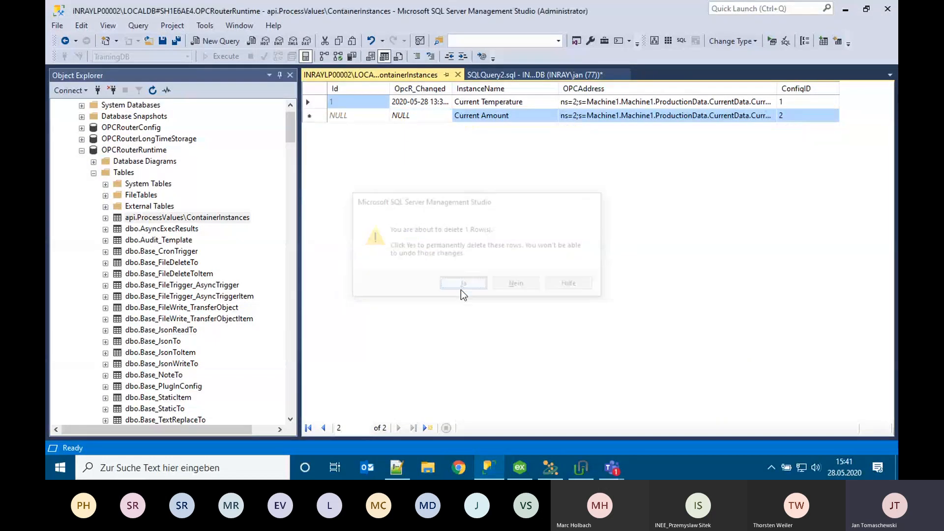
click(310, 102)
key(Delete)
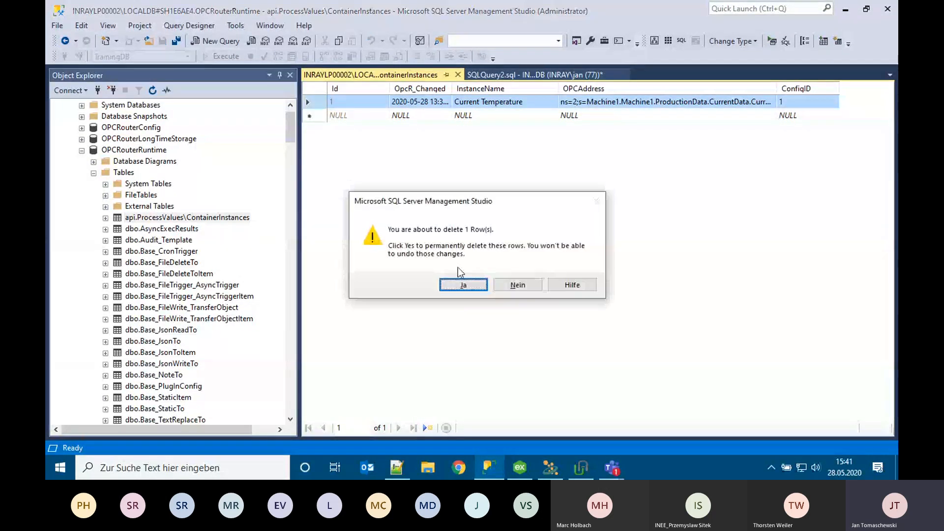
click(461, 286)
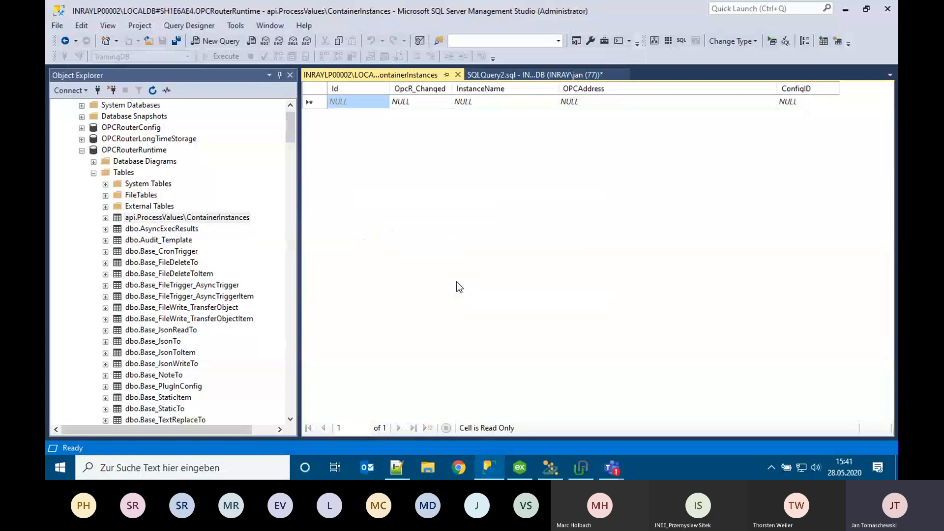
key(ctrl+r)
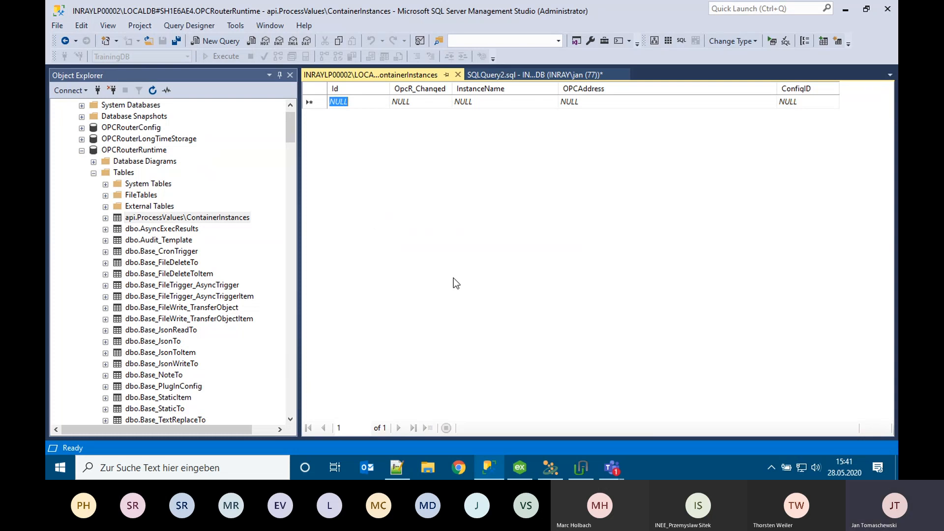
Switch to OPC Router, reload the State view to check the ContainerInstances connections and close the Current Temperature runtime view
click(549, 467)
click(59, 179)
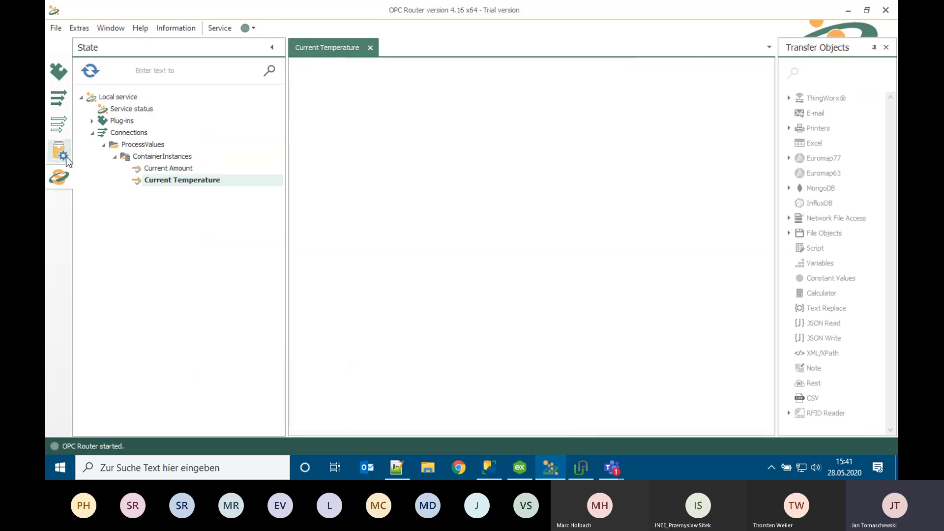
click(58, 179)
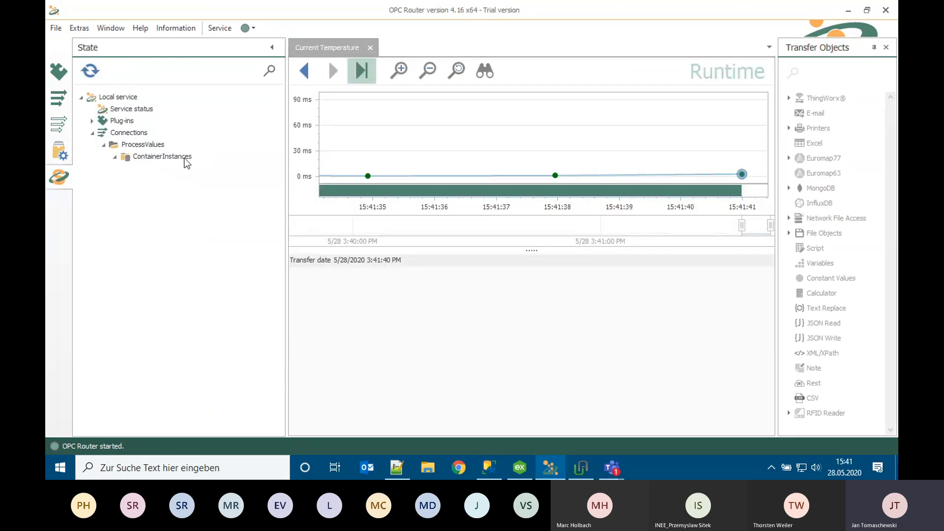
click(370, 47)
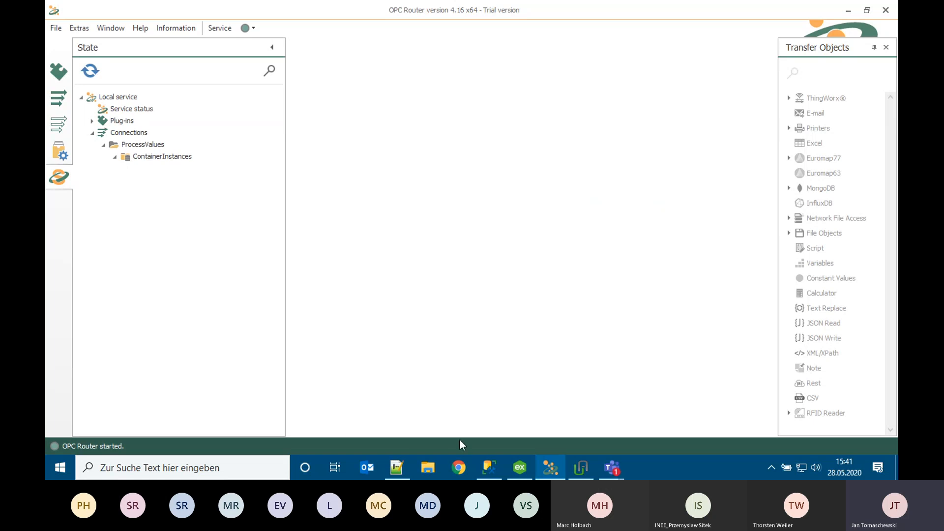
Switch to SQL Server Management Studio, delete all rows from TBL_ProcessValues and rerun the select query on it
click(496, 465)
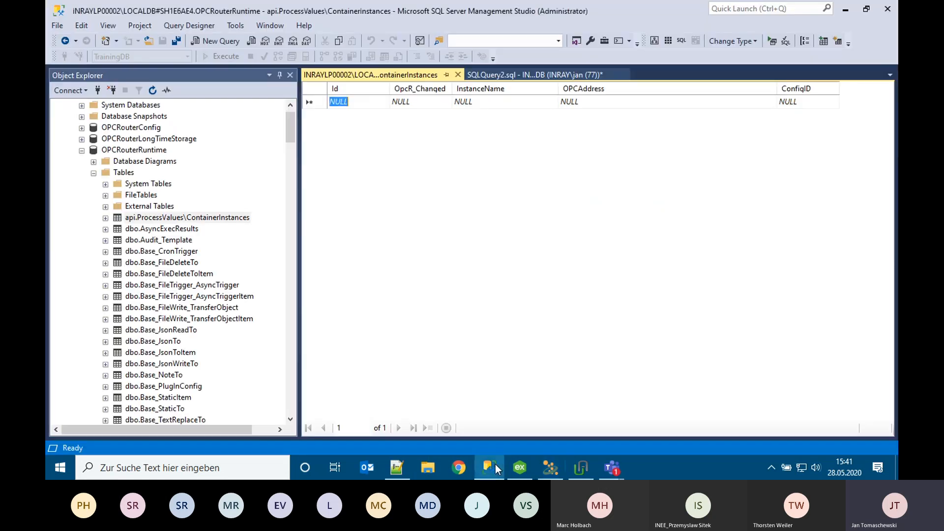
click(489, 75)
drag(562, 136, 352, 140)
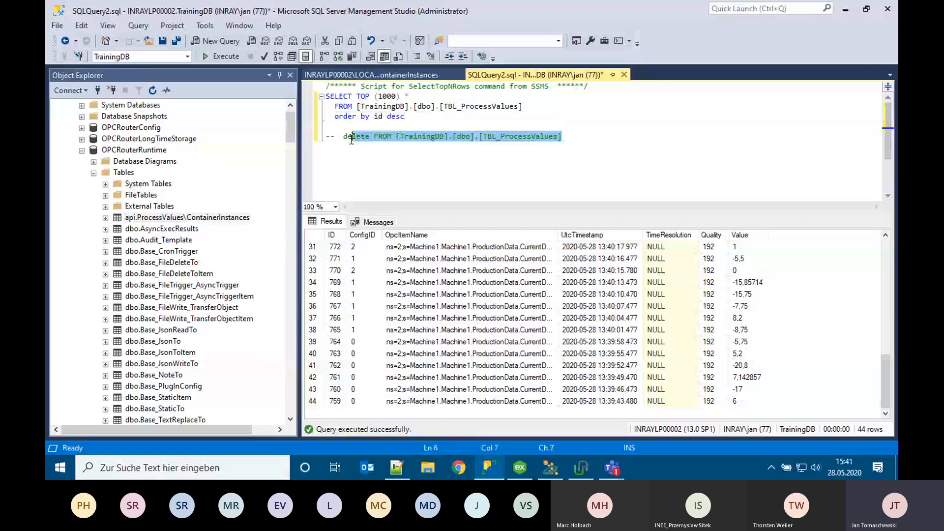
key(F5)
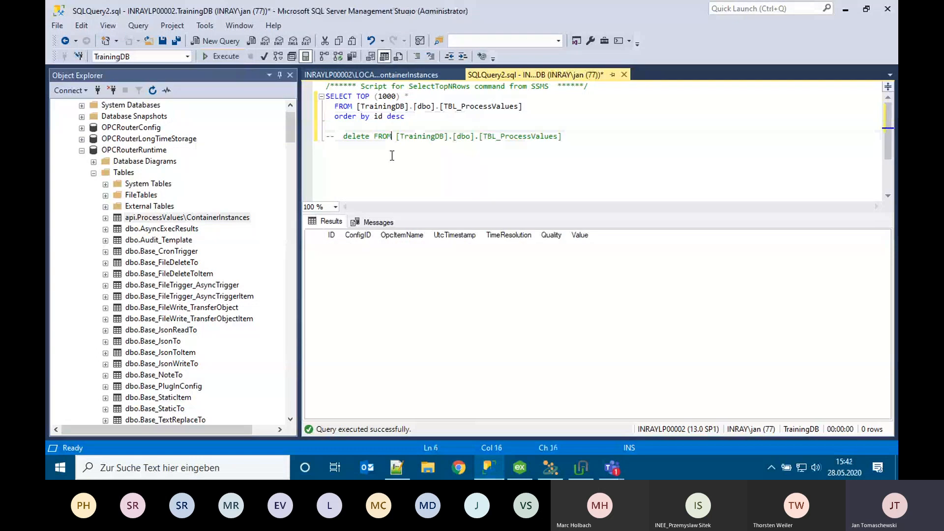
Switch to OPC Router and show the configured REST APIs of the Rest plug-in
click(551, 465)
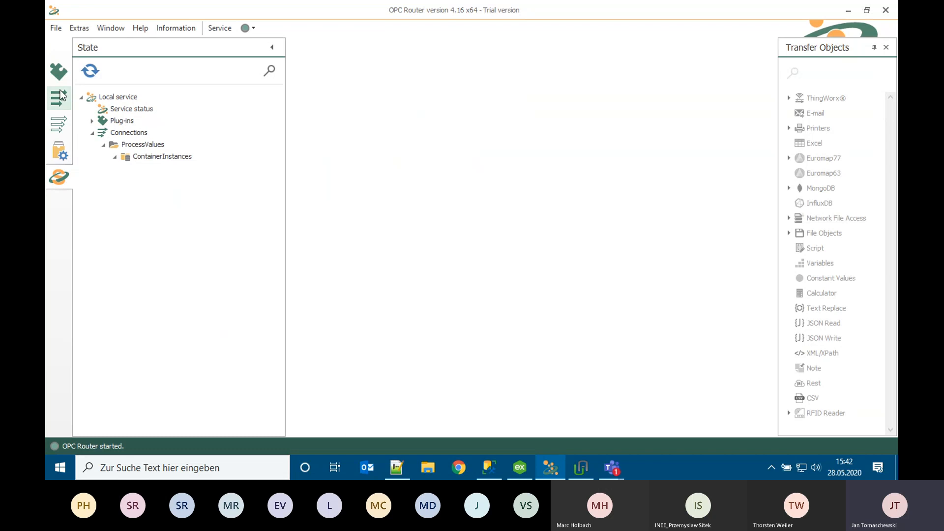
click(59, 74)
click(123, 114)
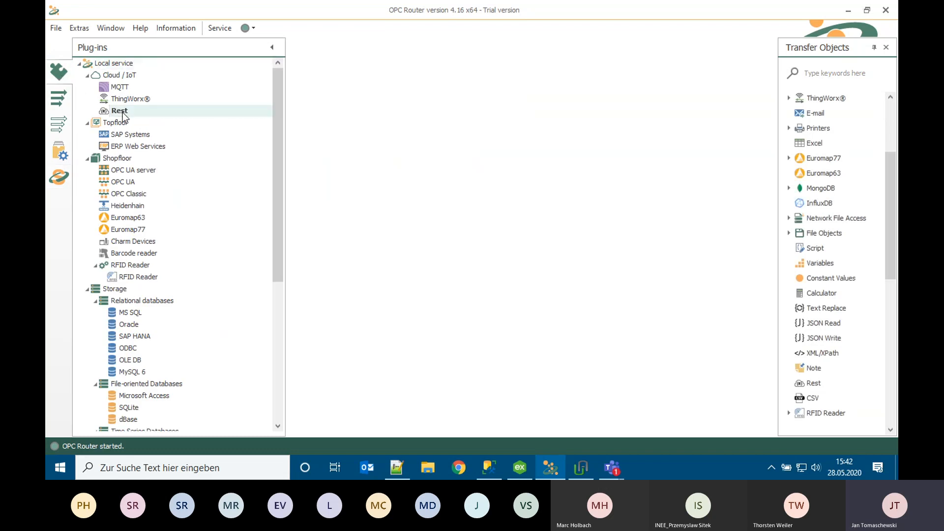
click(391, 113)
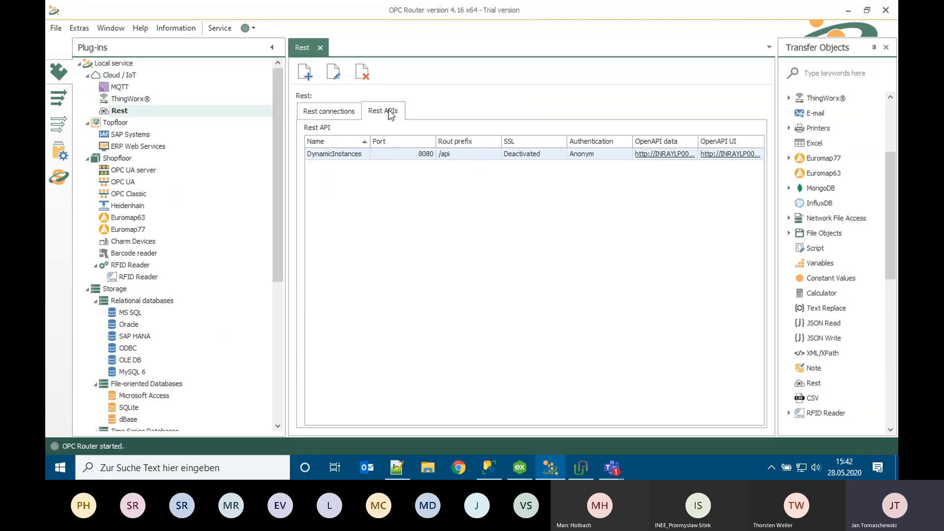
Review the port and authentication options of the DynamicInstances REST API and close its settings
double_click(356, 154)
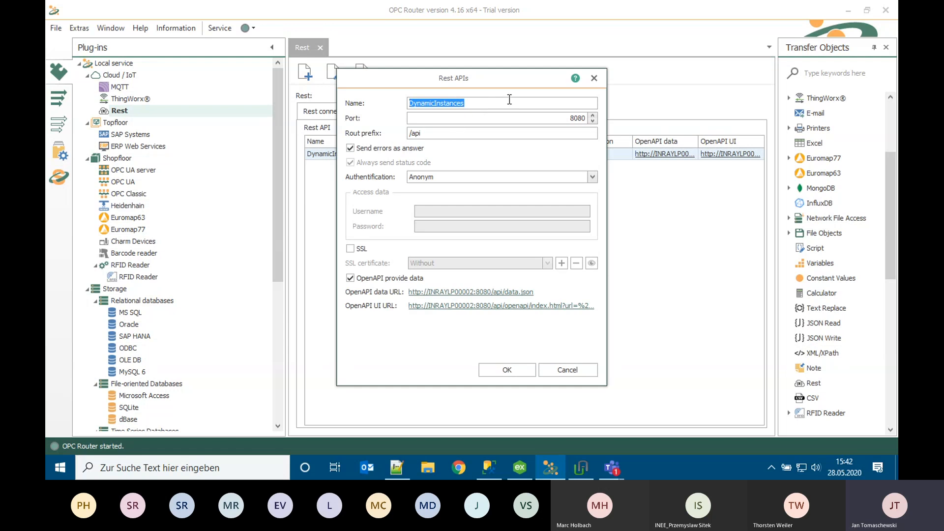
key(Tab)
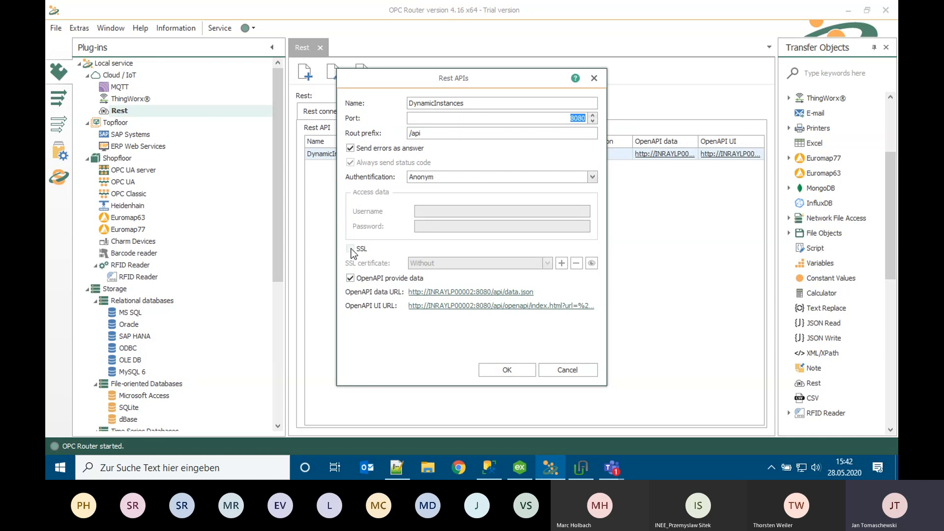
click(438, 182)
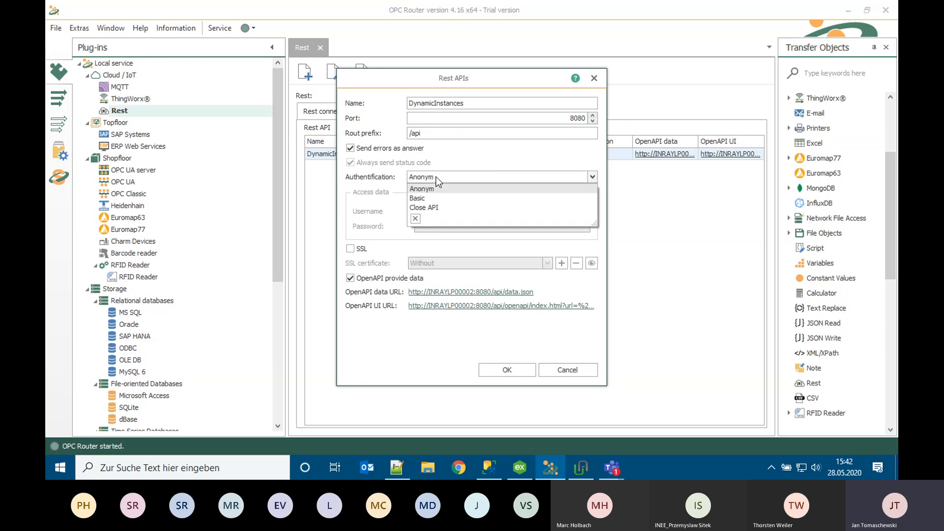
click(436, 176)
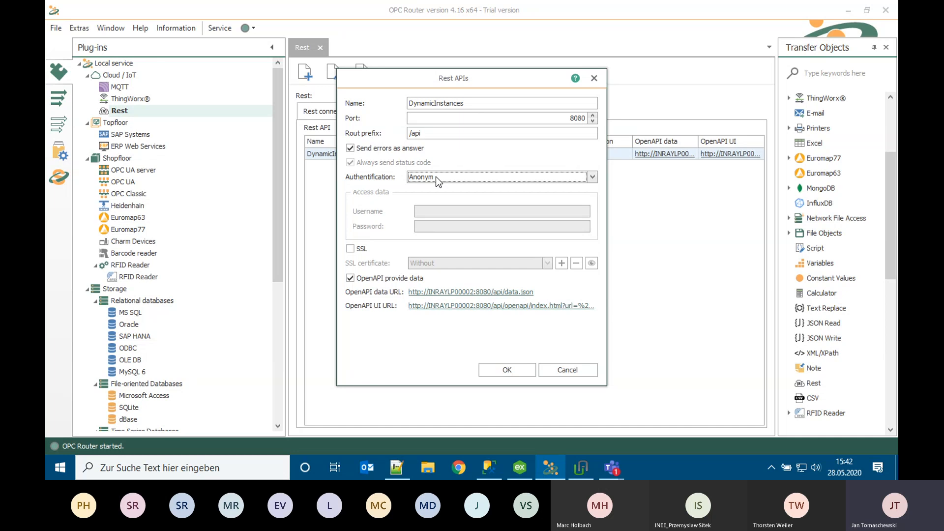
click(502, 372)
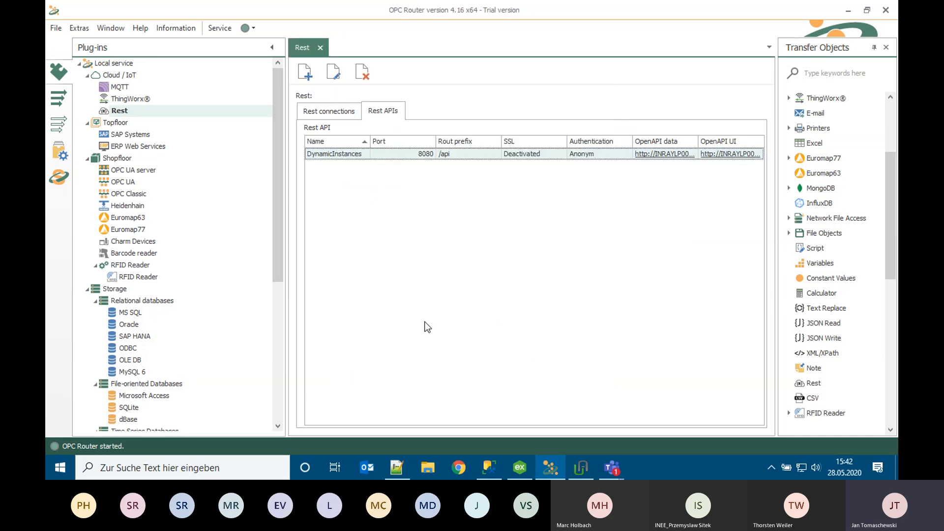
Create a new connection named RestfulApi directly under Local service in the connections tree
click(65, 100)
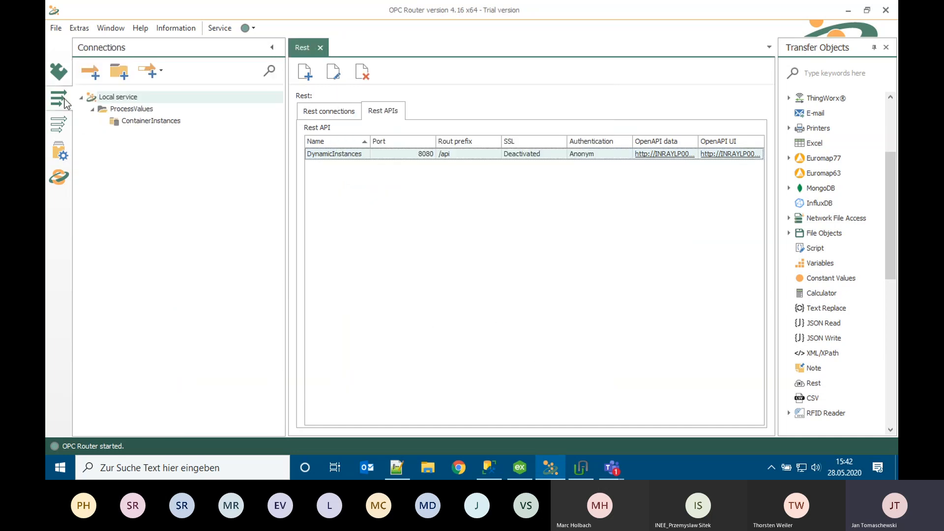
right_click(140, 98)
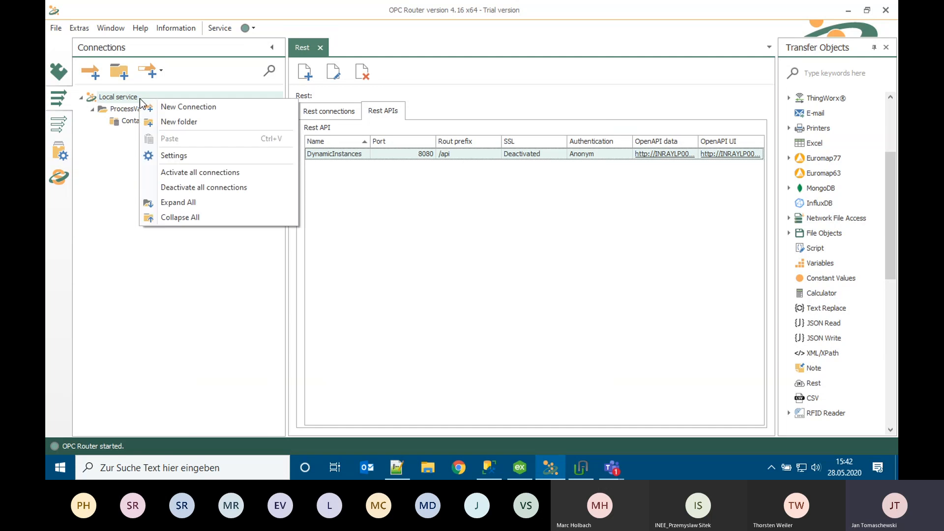
click(169, 106)
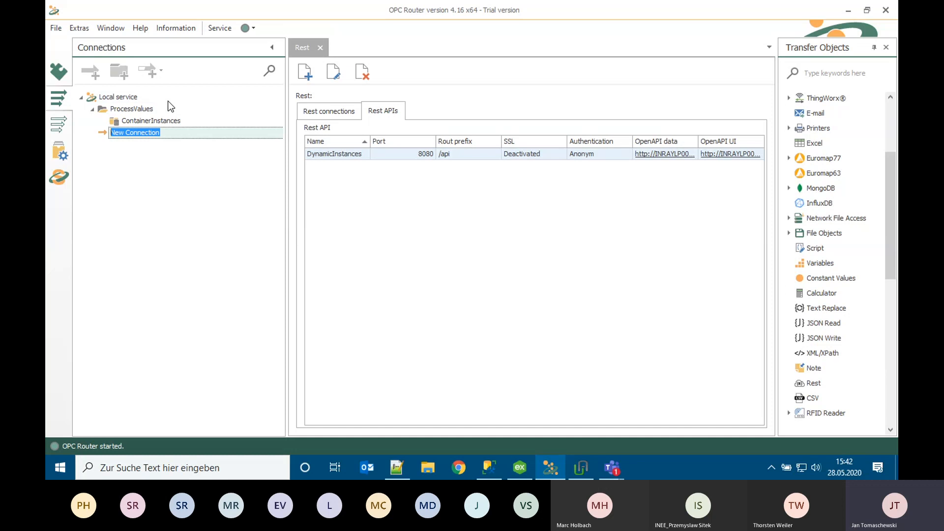
text(RestfulApi)
key(Return)
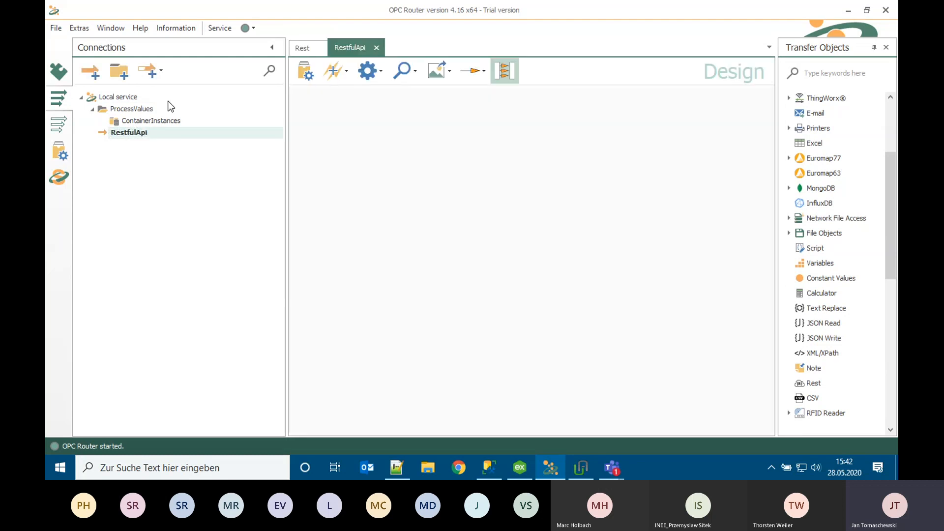
Place a Rest trigger in the RestfulApi connection and assign it the DynamicInstances REST API plug-in
drag(891, 237, 891, 381)
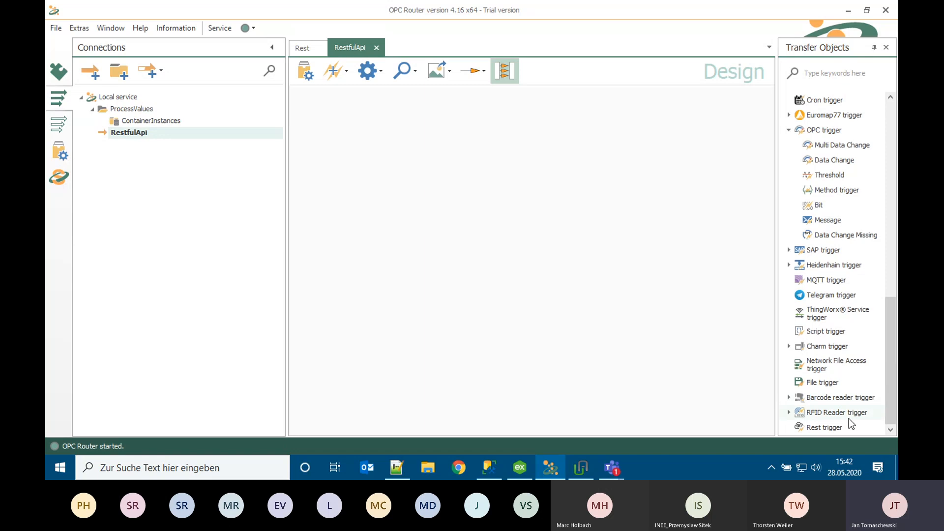
drag(840, 424, 352, 154)
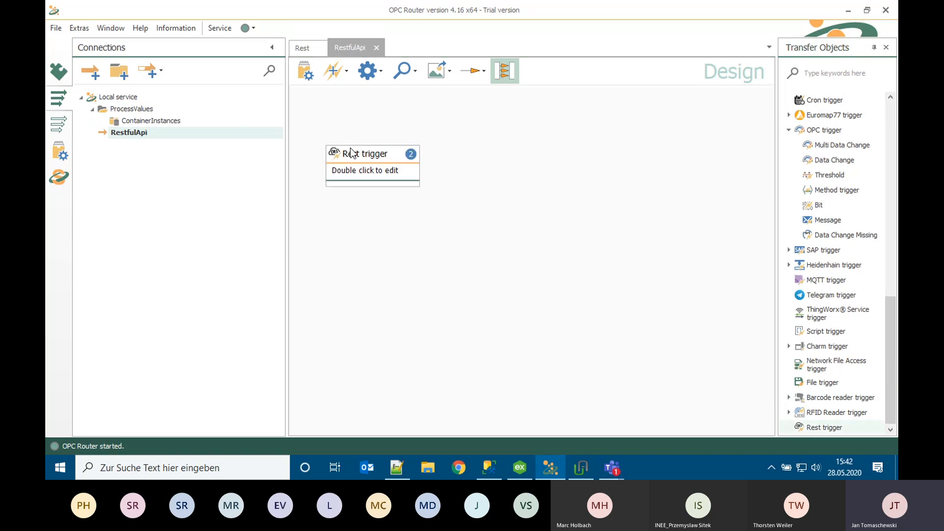
double_click(361, 155)
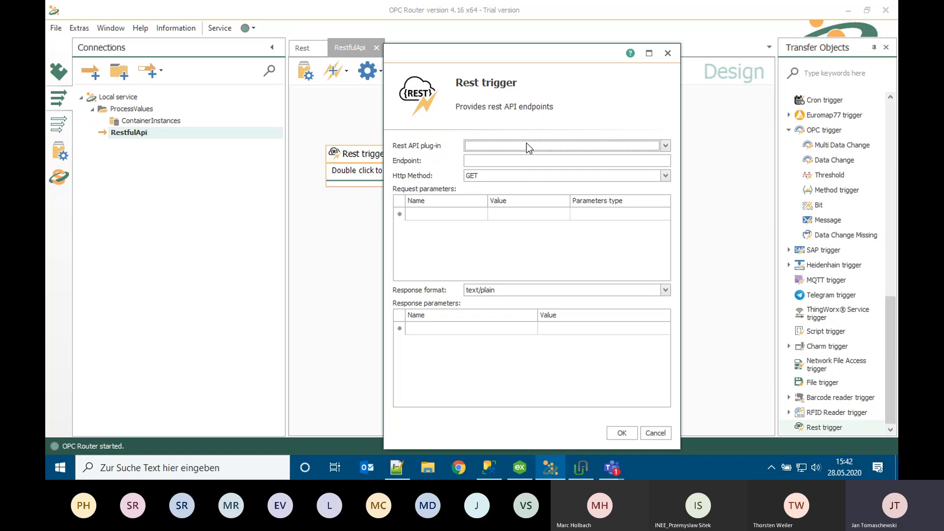
click(529, 148)
click(507, 169)
Set the Rest trigger's endpoint to /ProcessValues
click(505, 161)
text(/)
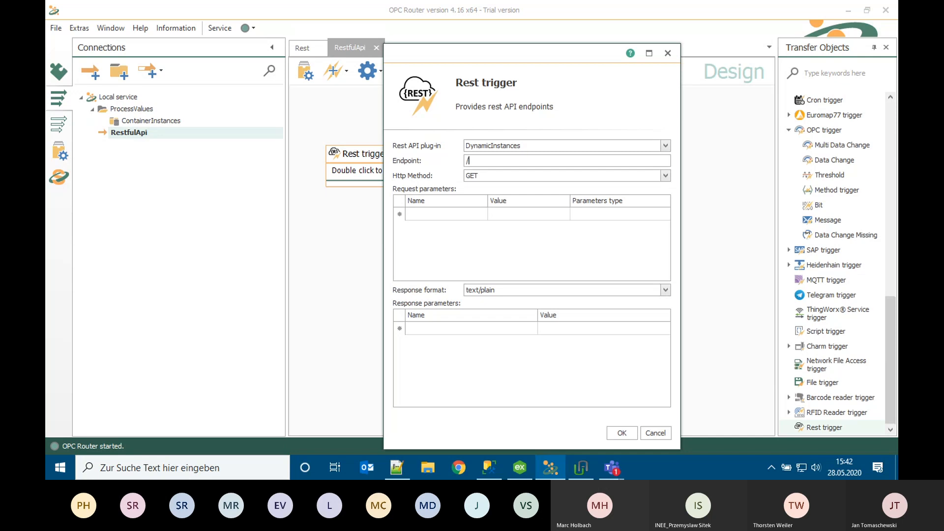
text(Pr)
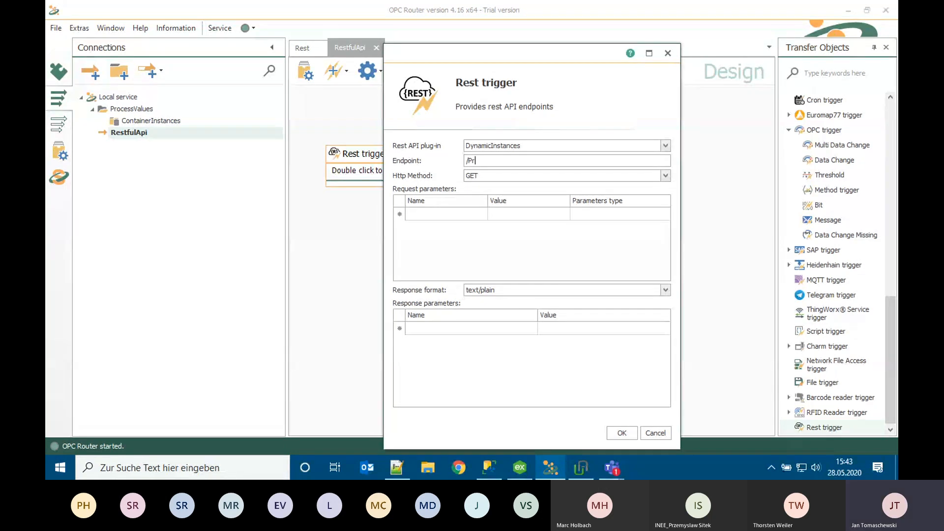
text(ocessValues)
Restrict the Rest trigger's HTTP methods to DELETE and POST, deselecting GET
click(544, 175)
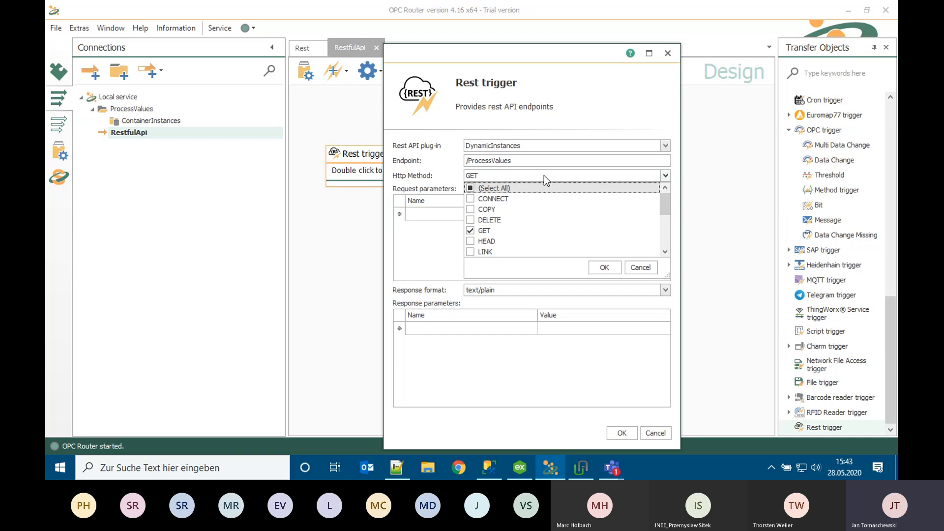
click(470, 230)
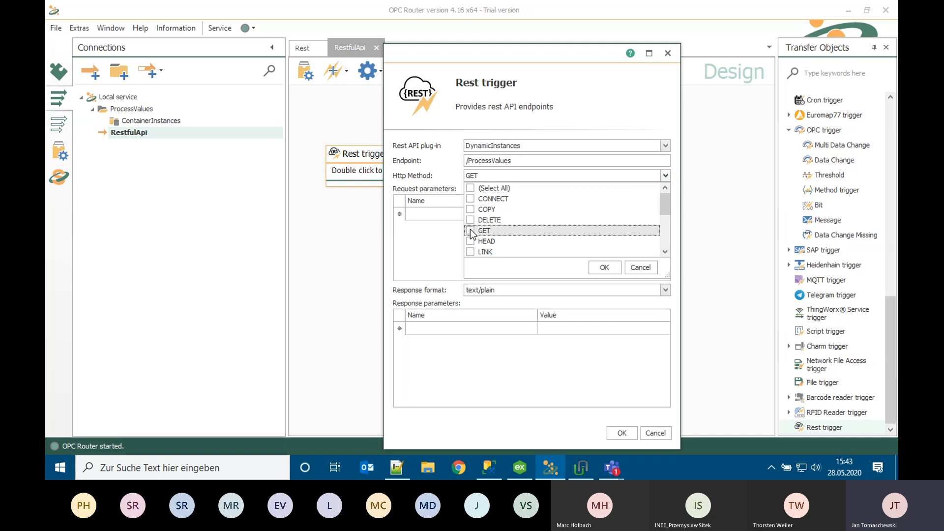
click(471, 221)
scroll(472, 219, down, 1)
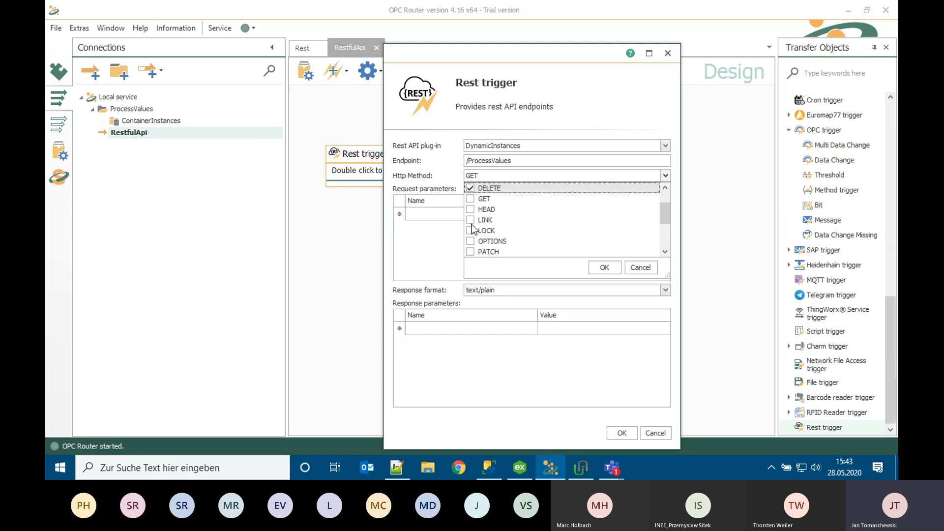
scroll(472, 231, down, 1)
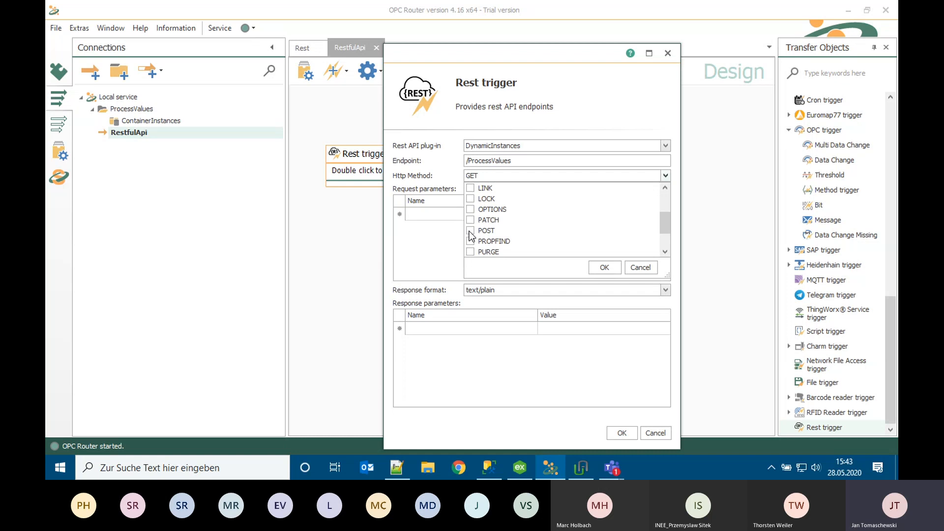
click(470, 231)
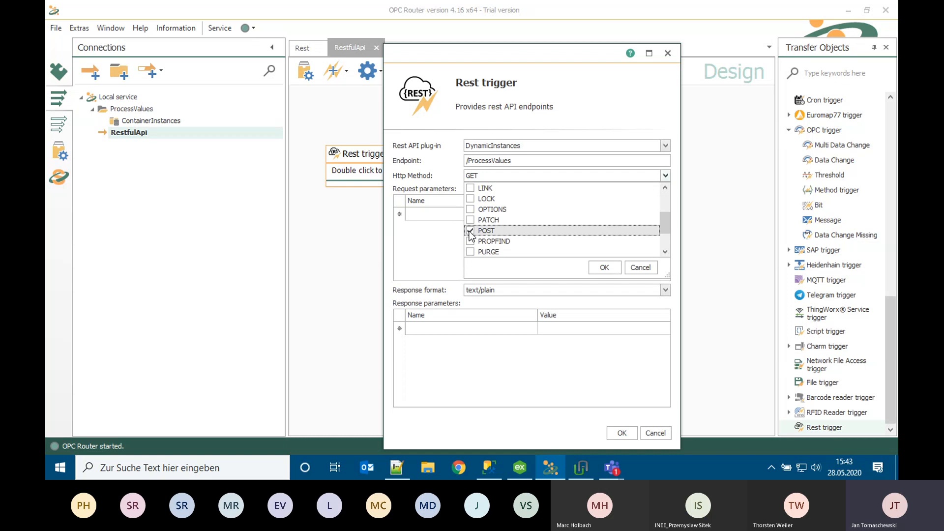
scroll(486, 241, up, 2)
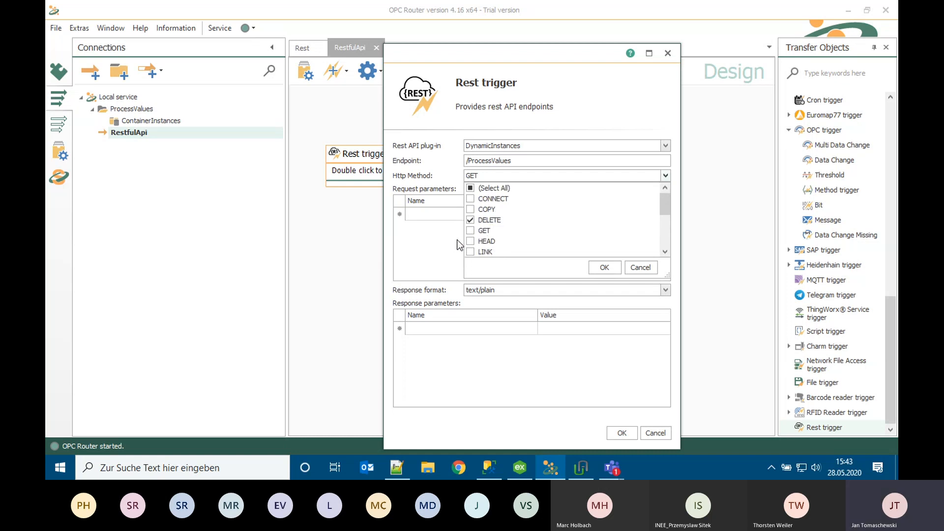
click(428, 254)
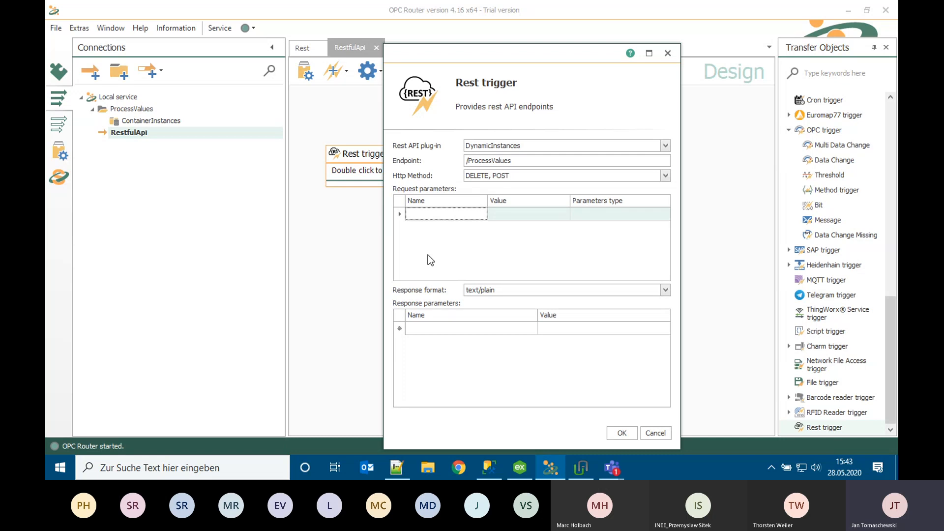
Add a request parameter named CurrentAmount with the parameter type HttpHeader
click(456, 214)
text(CurrentAmount)
click(641, 211)
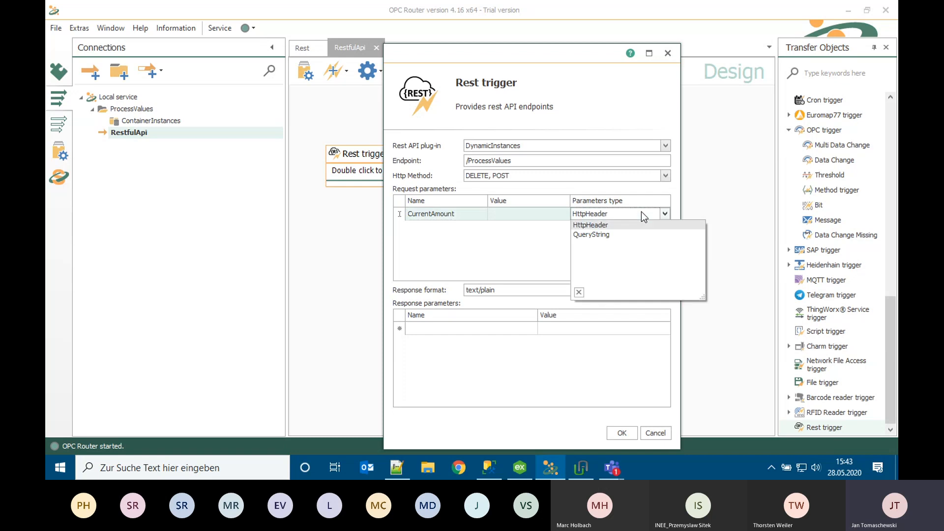
click(612, 225)
Add a second request parameter named CurrenTemperature and begin a third one with "Cur"
click(473, 233)
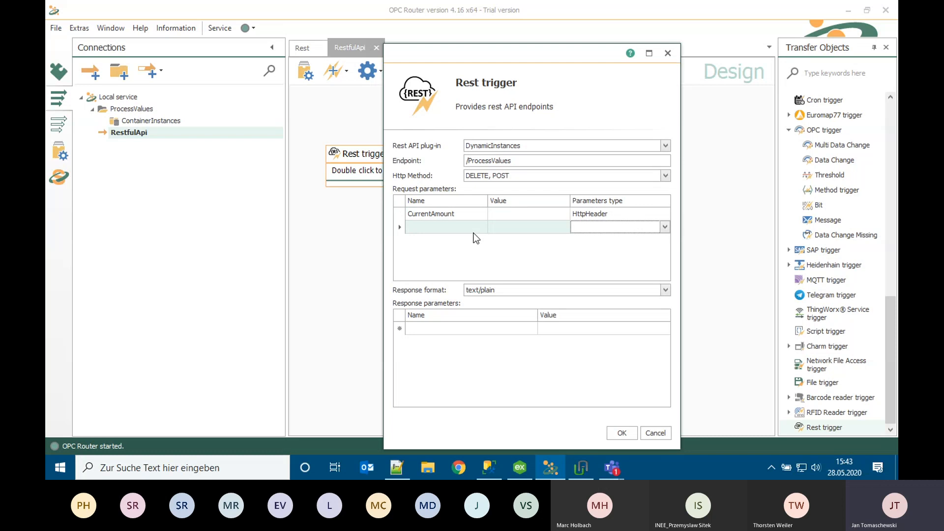
key(alt+Down)
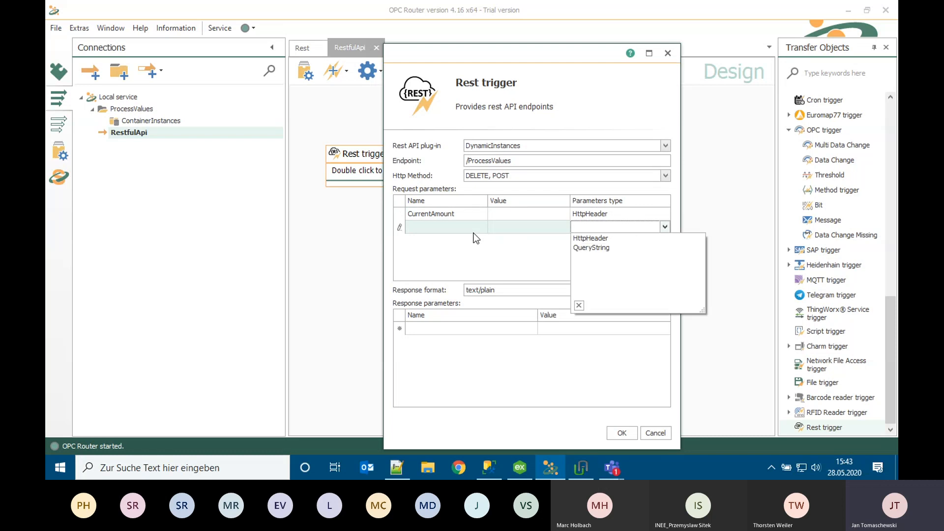
click(470, 228)
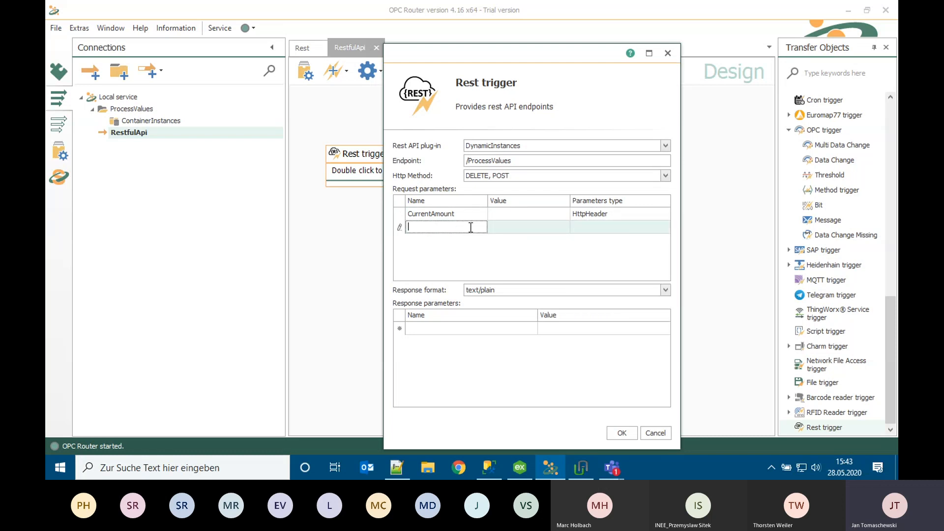
text(CurrentAm)
key(BackSpace)
key(BackSpace)
key(BackSpace)
text(Temperature)
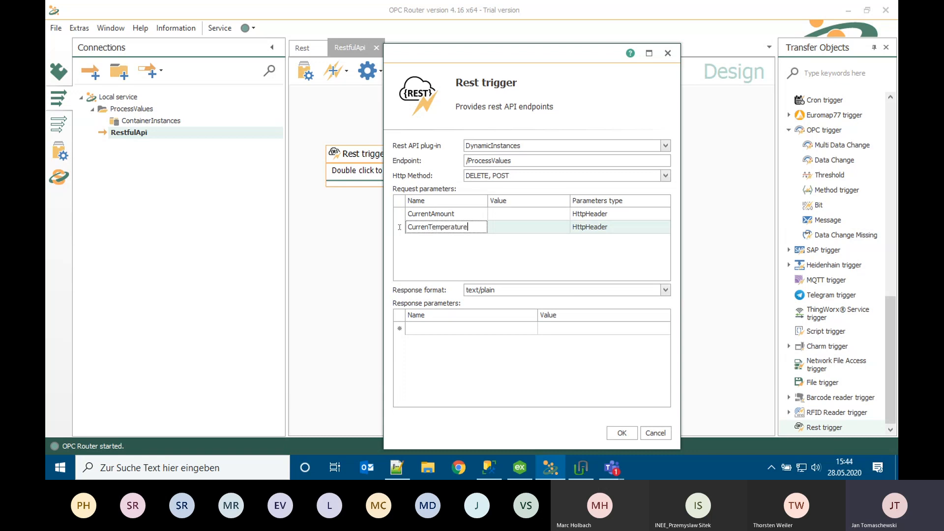
key(Return)
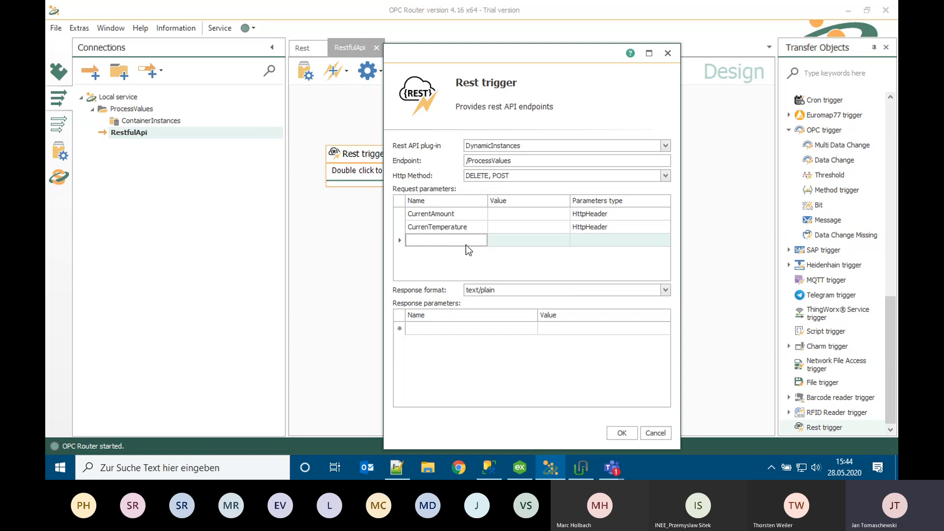
text(Cur)
Switch to SQL Server Management Studio and open SP_Webinar.sql from the Desktop to inspect the usp_DynamicInstance procedure
click(484, 470)
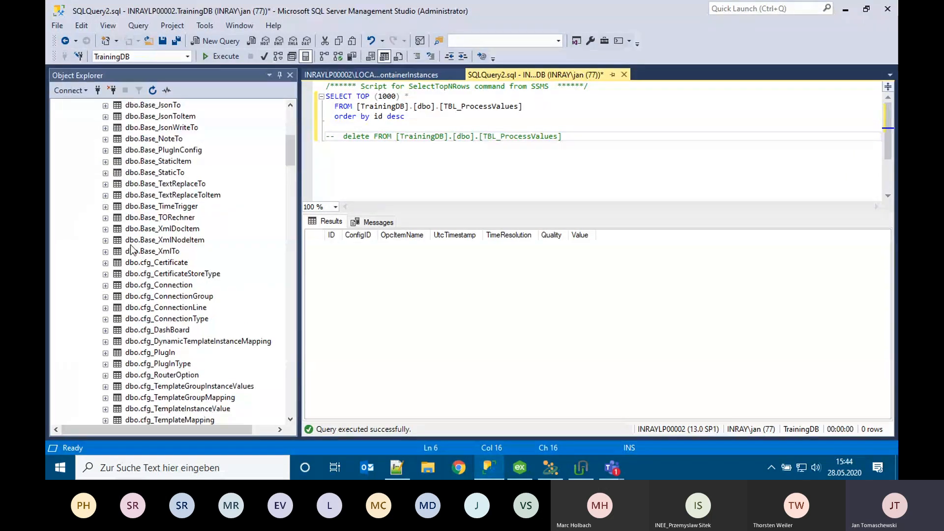
scroll(132, 250, down, 20)
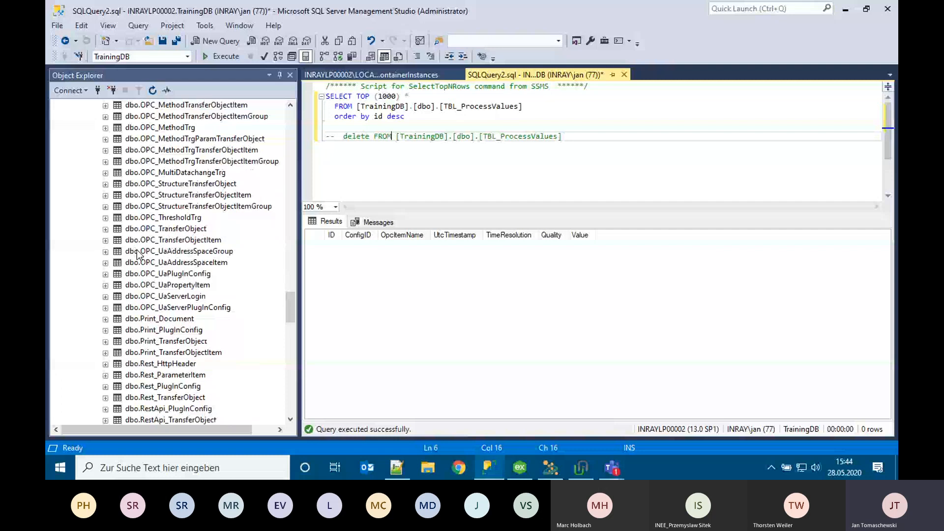
scroll(137, 254, down, 9)
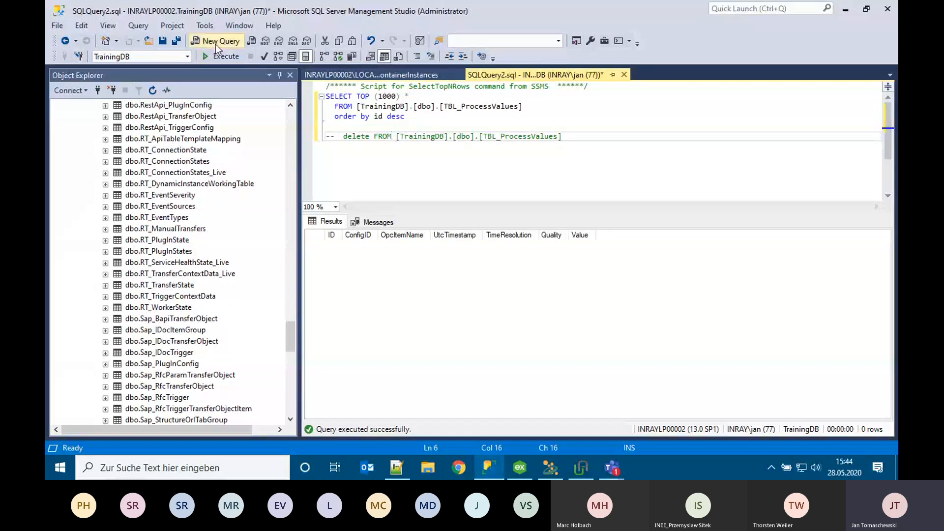
click(149, 41)
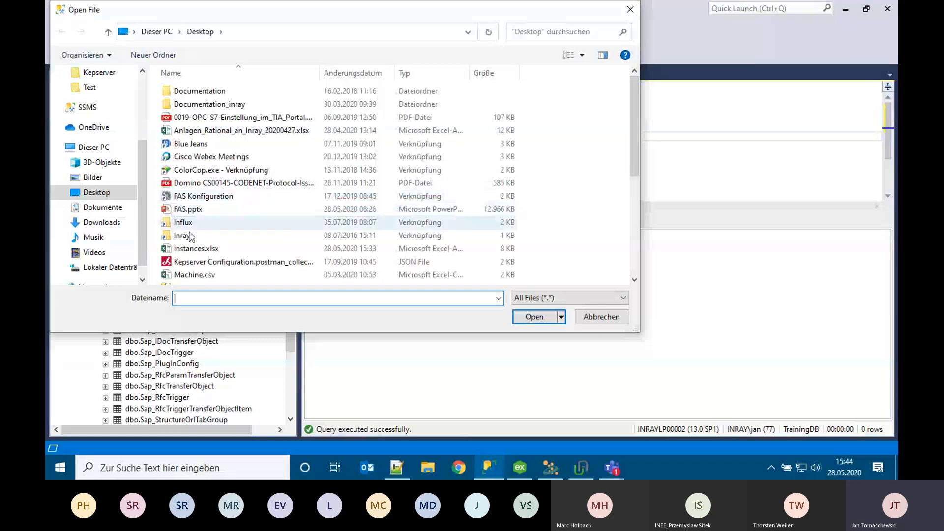
scroll(201, 251, down, 4)
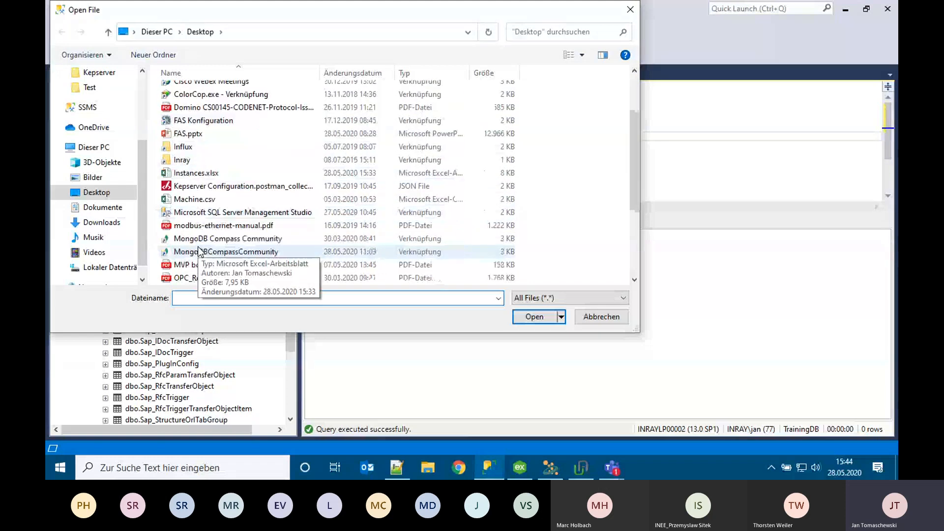
scroll(211, 161, down, 1)
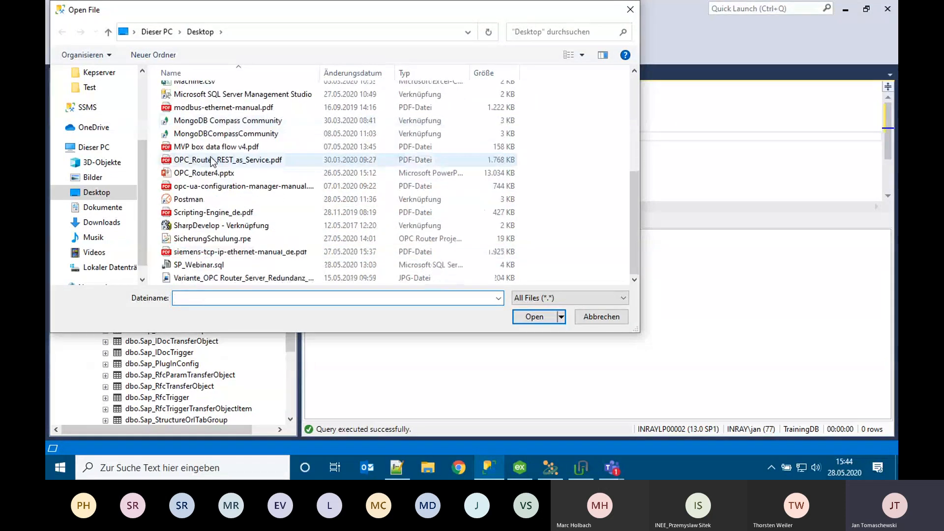
click(215, 266)
double_click(215, 265)
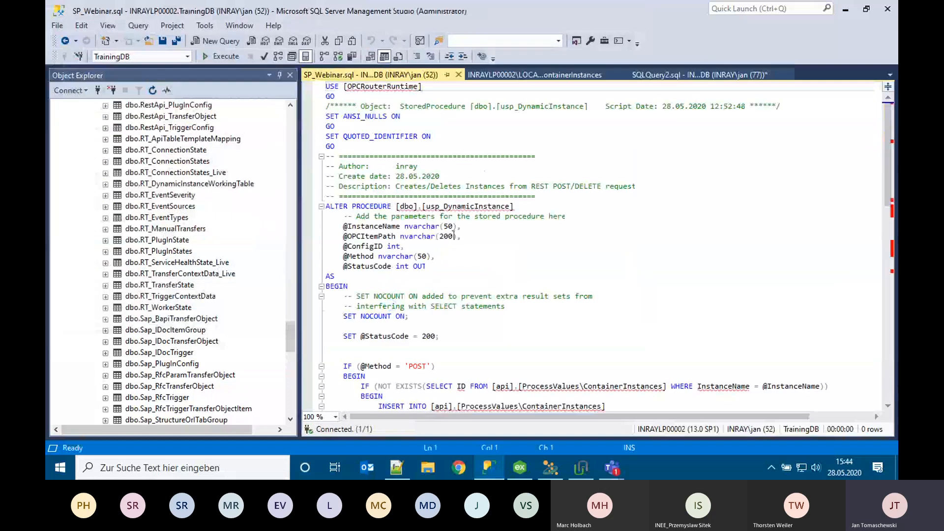
drag(515, 207, 423, 207)
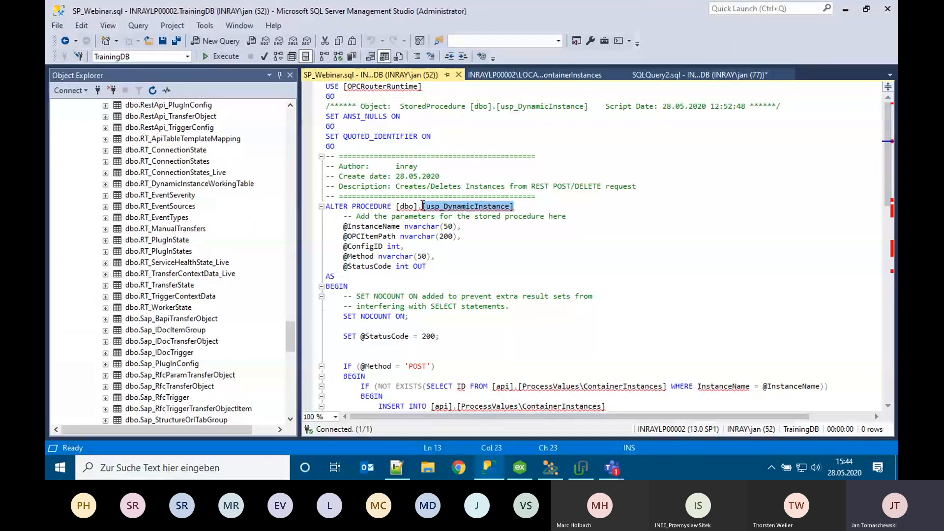
click(445, 265)
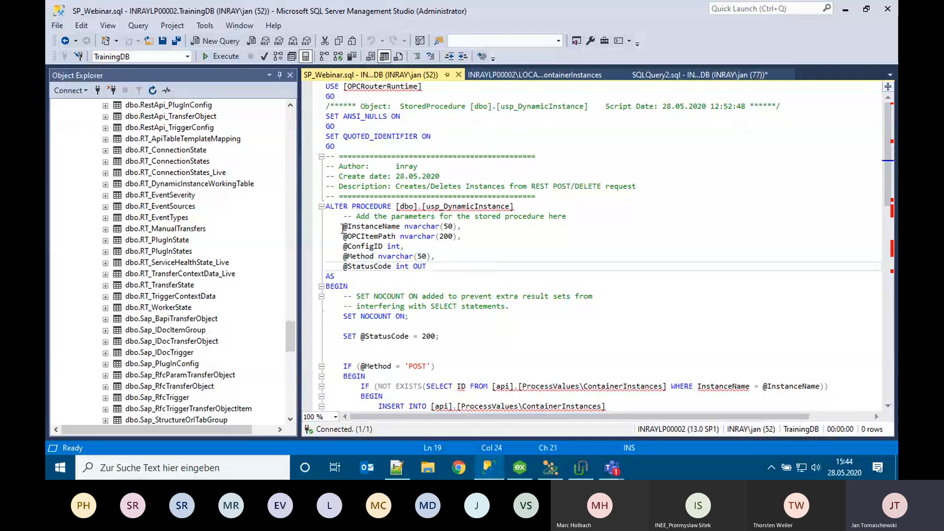
Switch back to OPC Router and discard the Rest trigger settings
click(548, 469)
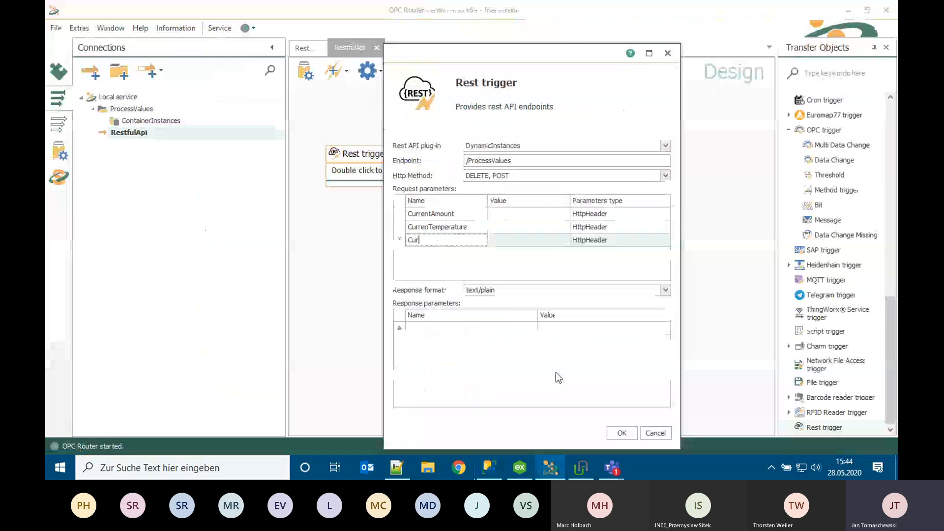
key(Escape)
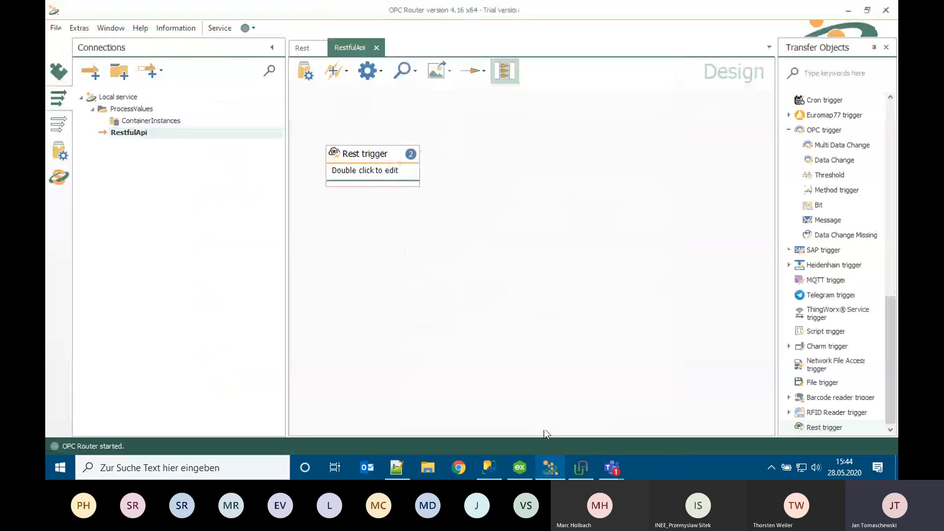
Switch to SQL Server Management Studio and review the usp_DynamicInstance procedure's input parameters, POST method condition and StatusCode output
click(487, 469)
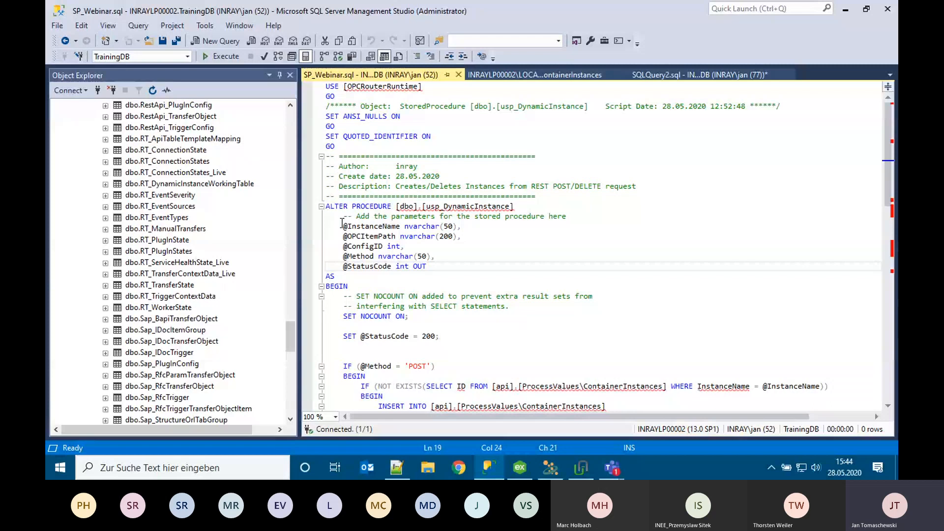
drag(344, 227, 358, 260)
drag(401, 366, 421, 368)
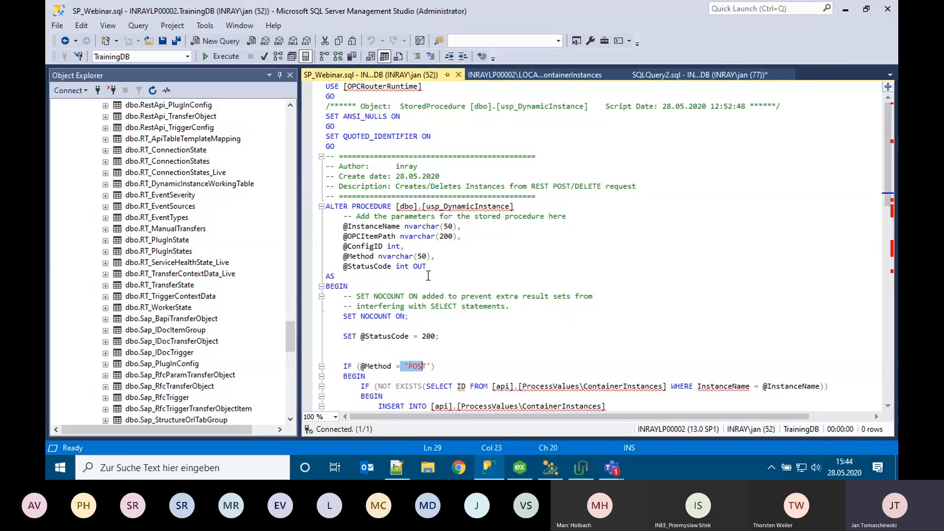
drag(440, 267, 343, 266)
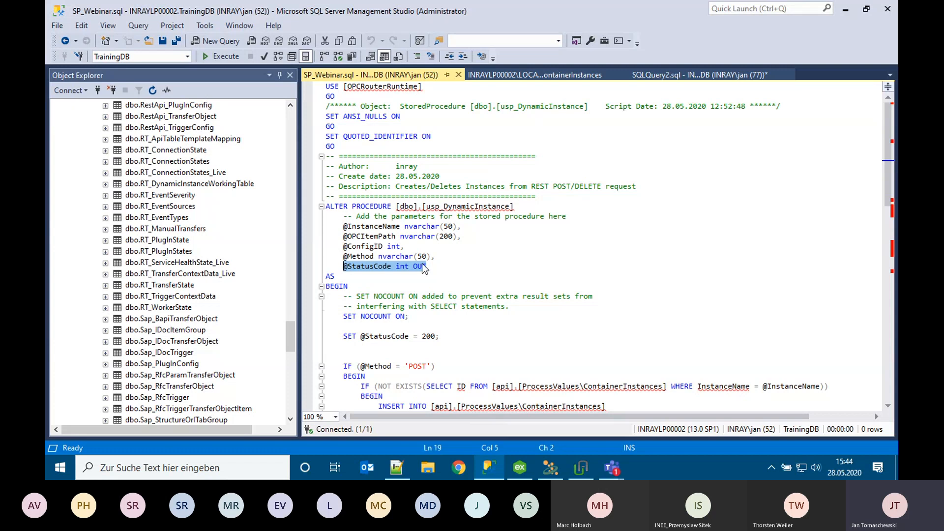
click(404, 257)
Copy the InstanceName parameter name from the stored procedure and add it as an HttpHeader request parameter in OPC Router's Rest trigger
double_click(348, 228)
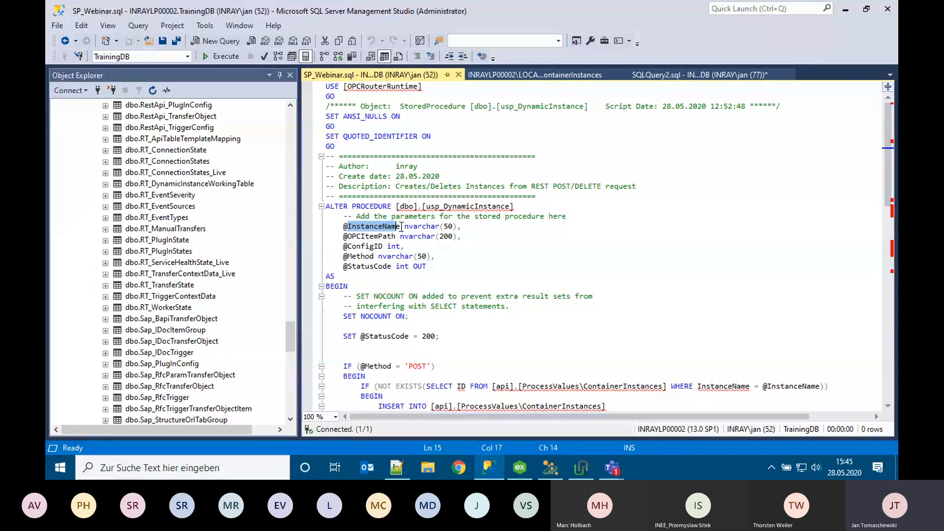
drag(353, 227, 348, 227)
key(ctrl+c)
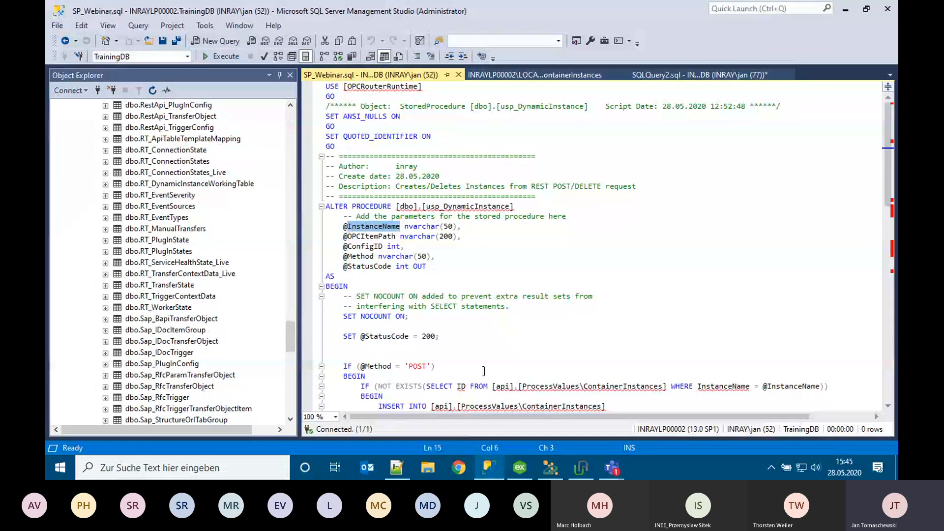
click(550, 468)
double_click(353, 162)
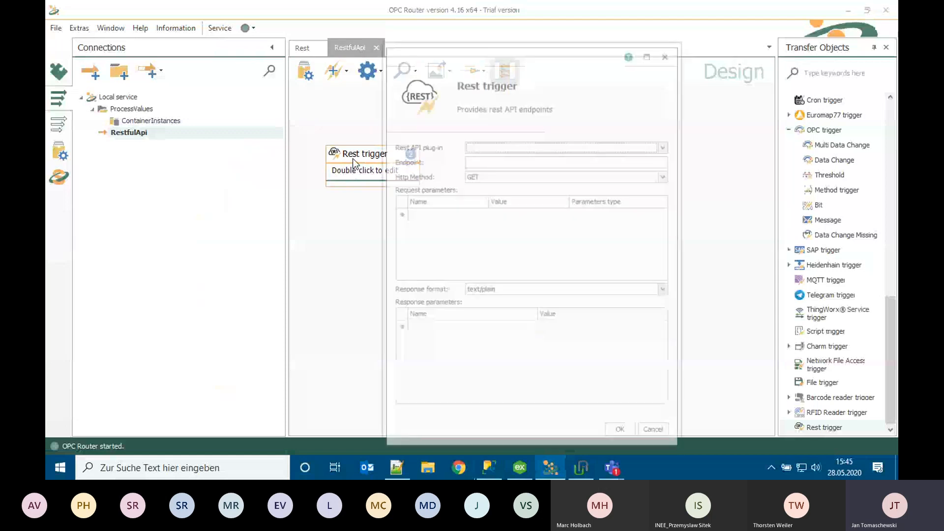
click(441, 214)
key(ctrl+v)
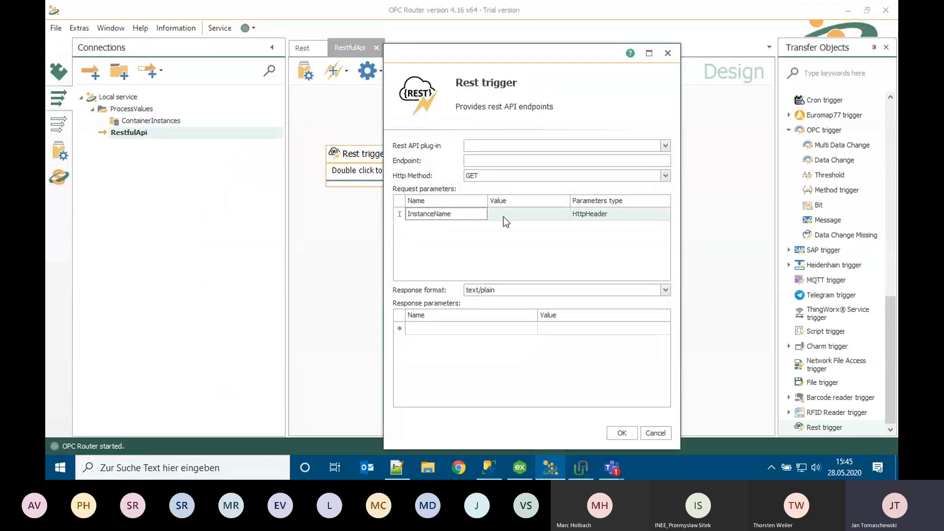
key(Return)
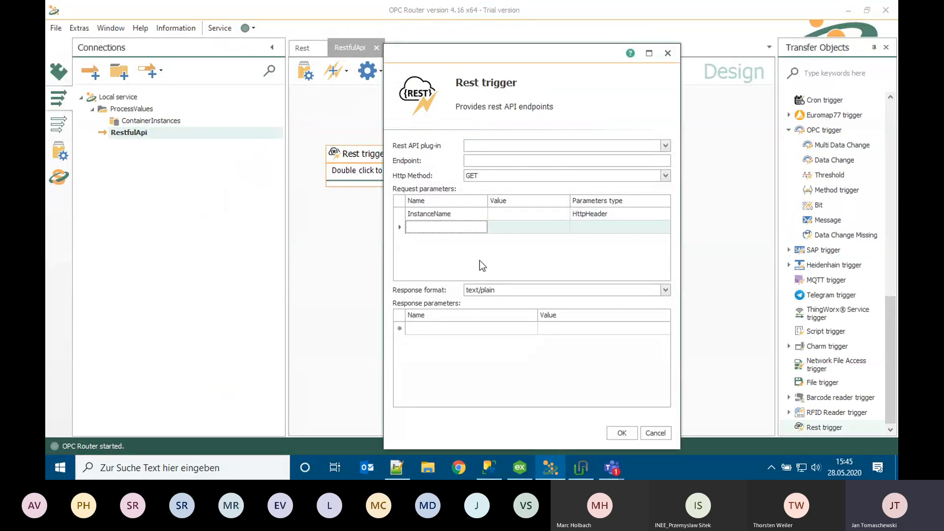
Copy the OPCItemPath parameter name from the stored procedure and add it without the @ as an HttpHeader request parameter in OPC Router's Rest trigger
click(488, 468)
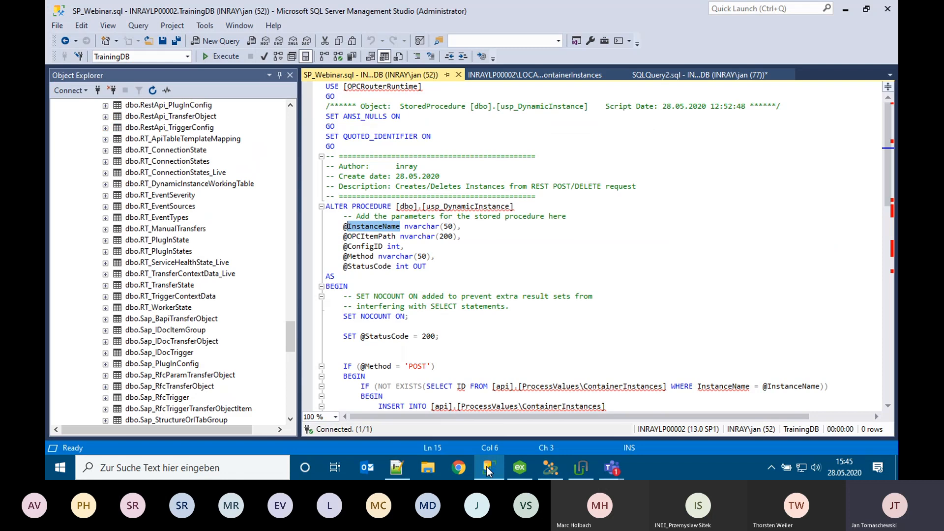
double_click(369, 236)
key(ctrl+c)
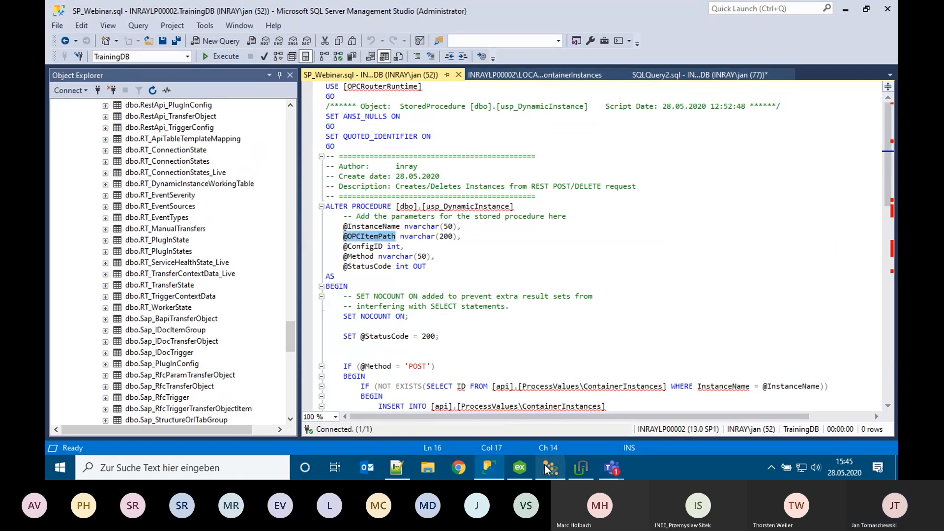
click(550, 467)
click(429, 227)
key(ctrl+v)
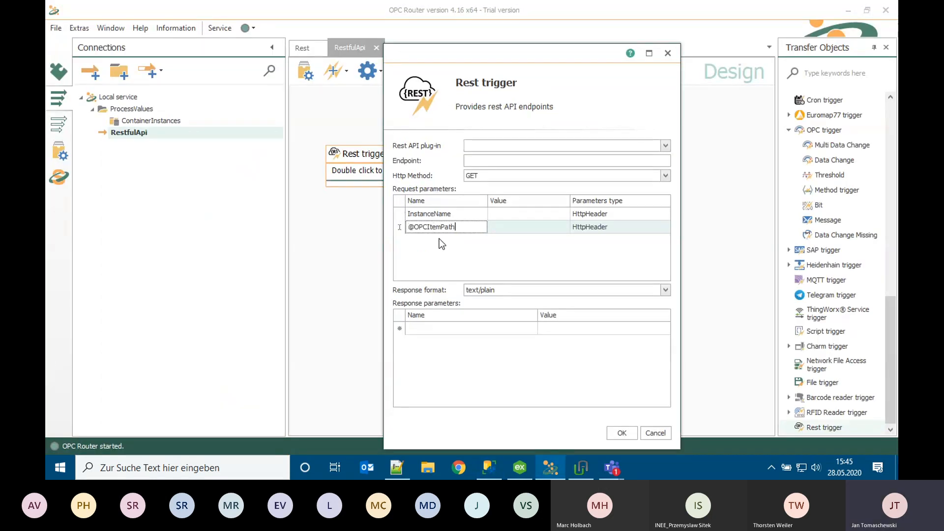
click(441, 239)
click(420, 226)
key(BackSpace)
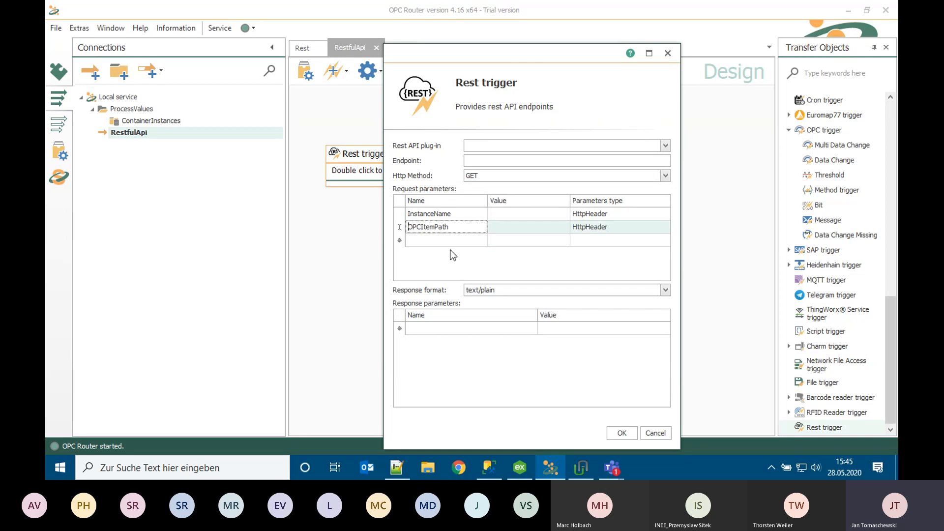
Add ConfigID as an HttpHeader request parameter of the Rest trigger, checking it against the stored procedure's parameter list
click(446, 241)
text(ConfigID)
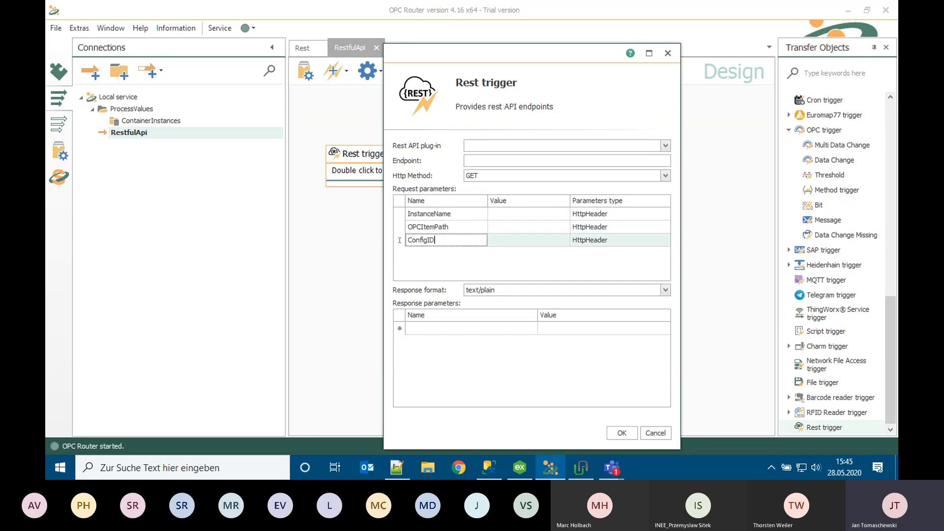
key(Tab)
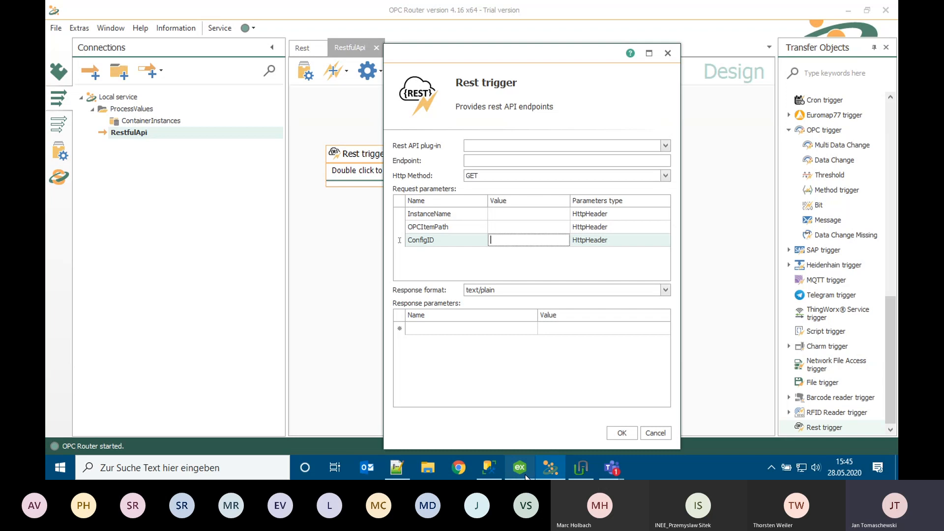
click(493, 470)
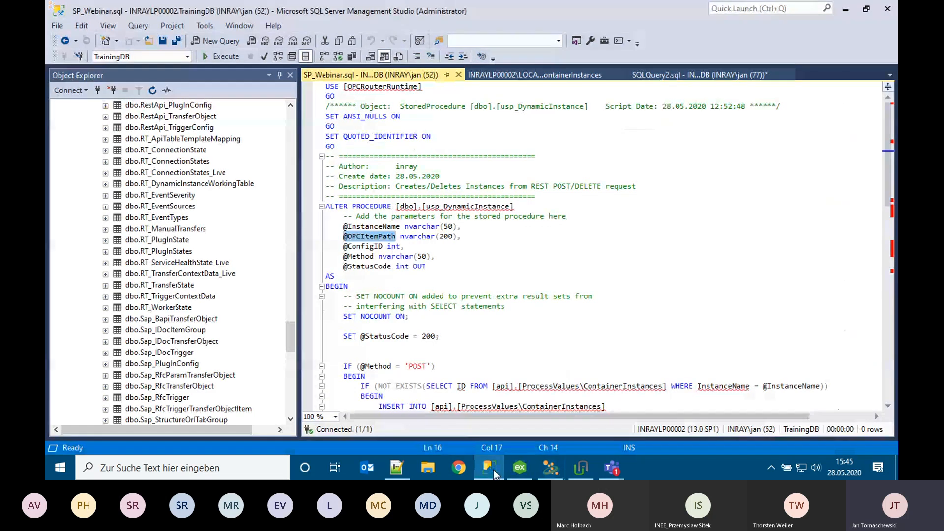
click(494, 471)
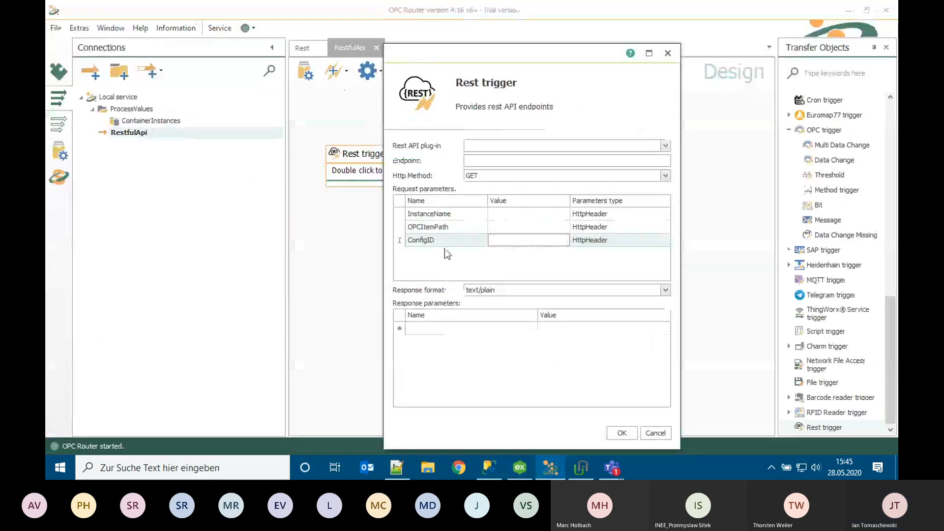
click(511, 271)
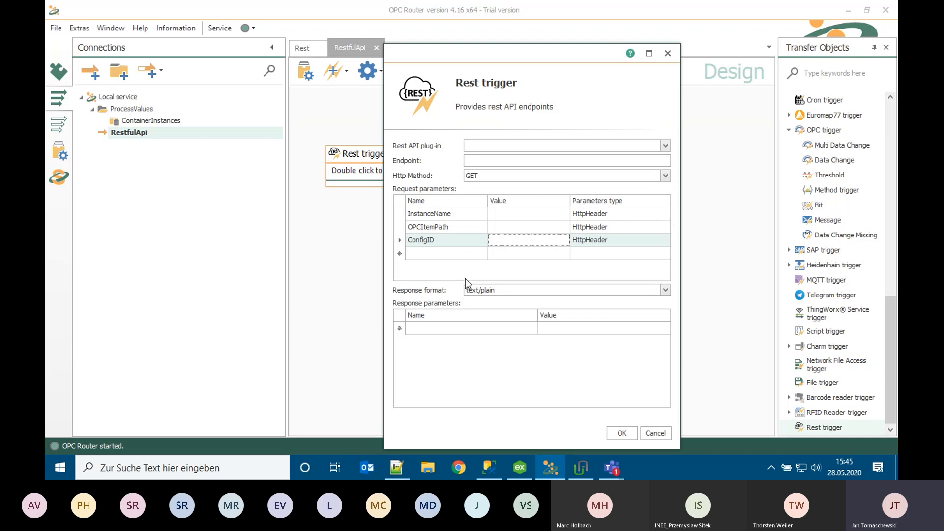
Set the Rest trigger's response format to application/json, accept the settings and reposition the trigger block on the canvas
click(508, 296)
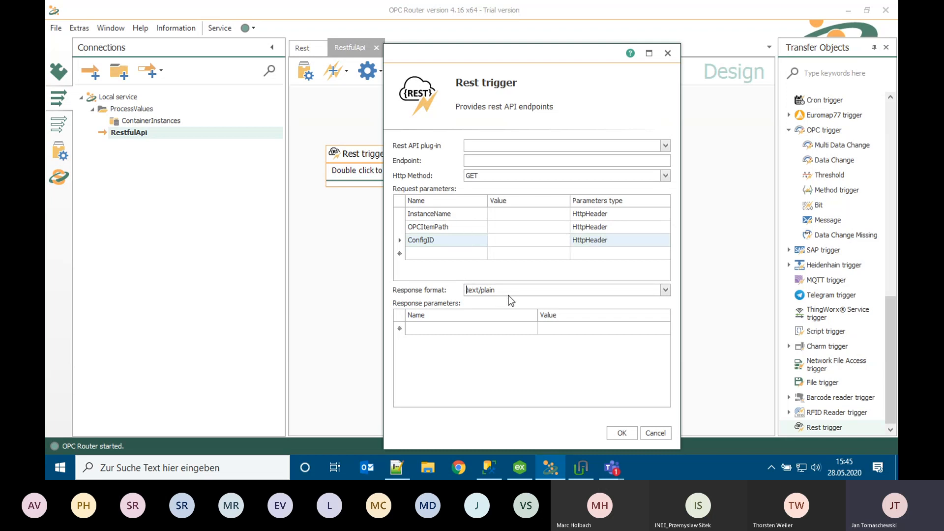
click(665, 290)
click(510, 332)
click(622, 433)
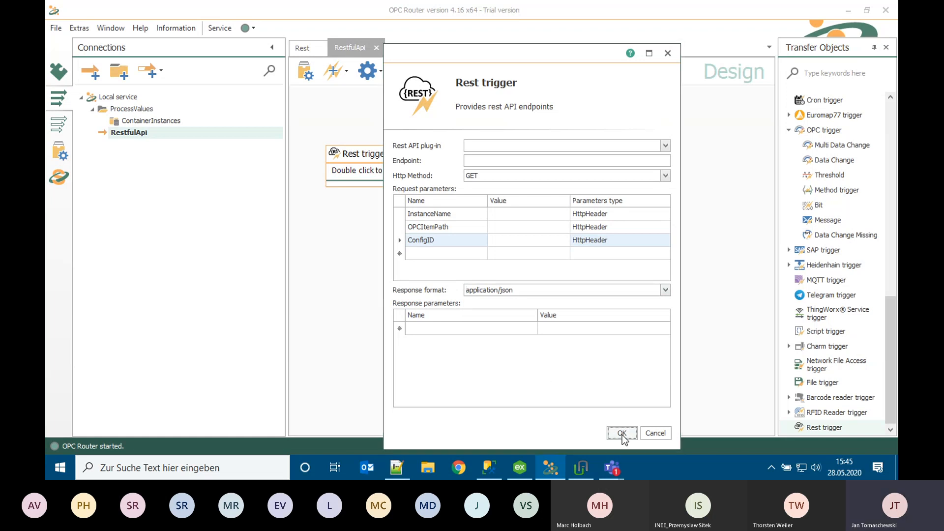
drag(380, 155, 374, 130)
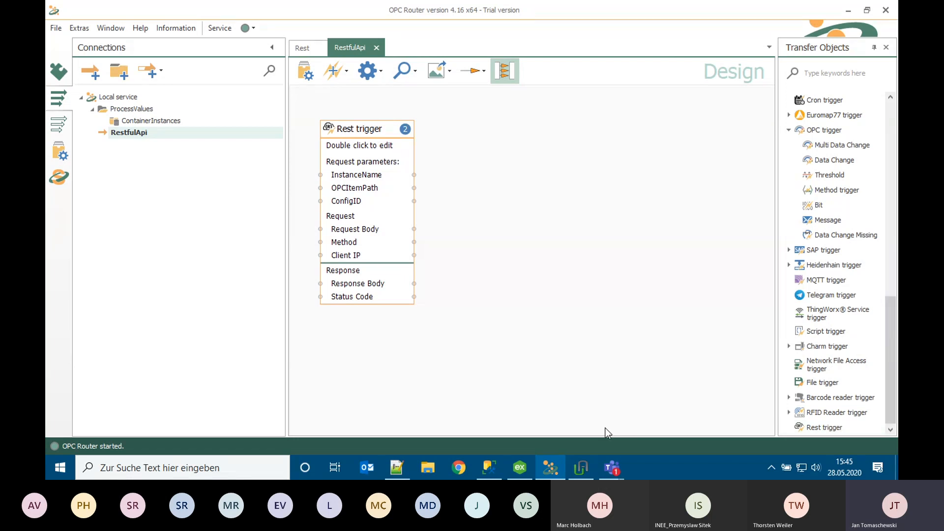
Switch to SQL Server Management Studio, check the ContainerInstances table name and try to execute SP_Webinar.sql against TrainingDB
click(489, 467)
drag(291, 333, 299, 130)
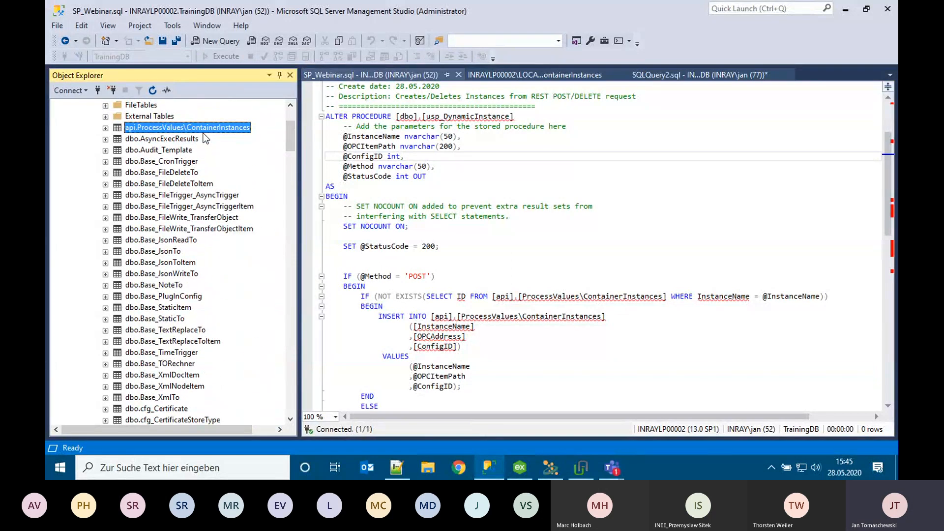
click(612, 294)
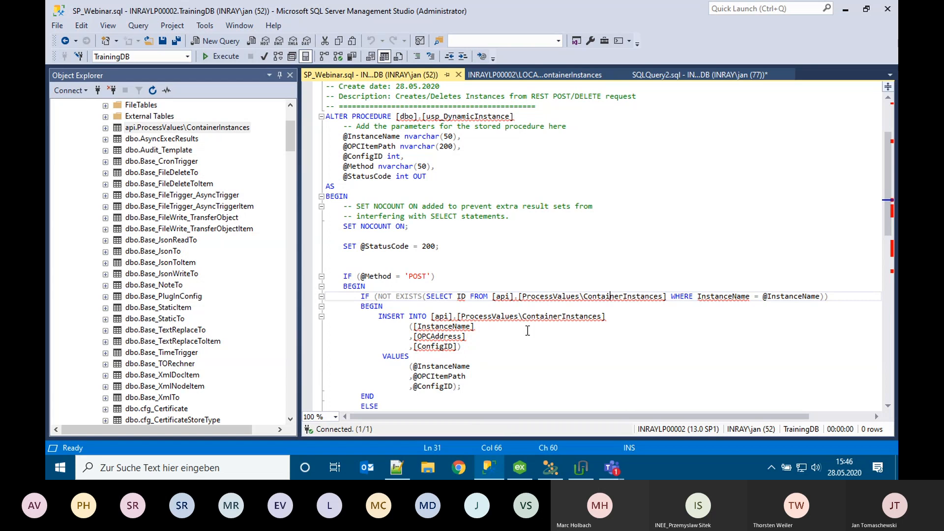
key(F5)
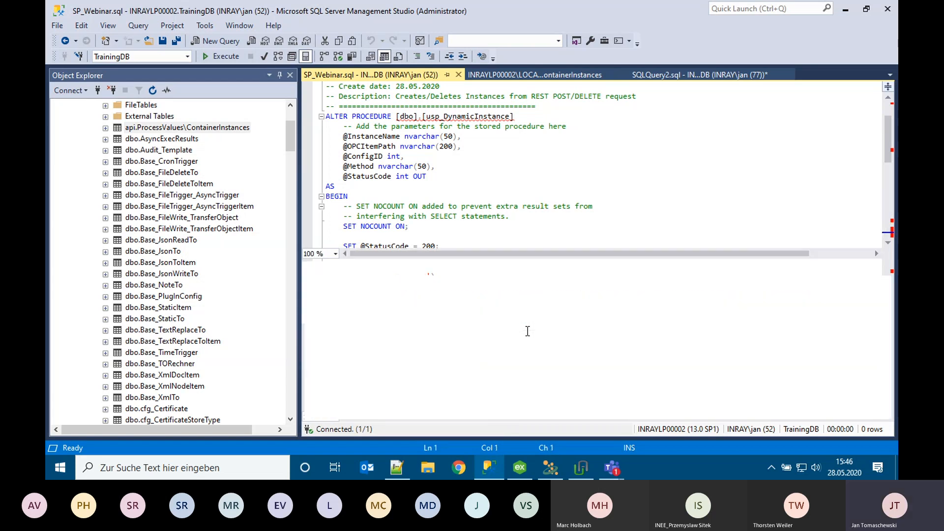
click(440, 279)
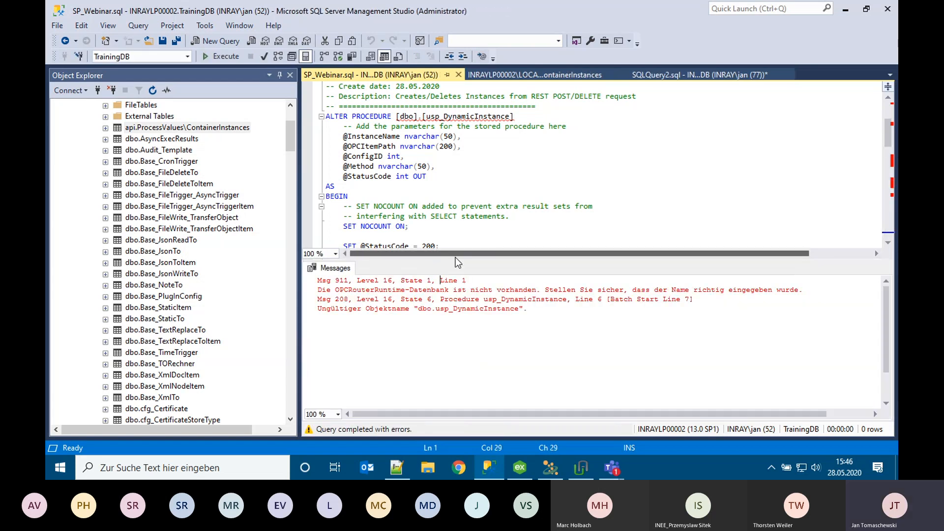
click(455, 257)
drag(455, 260, 455, 340)
click(446, 255)
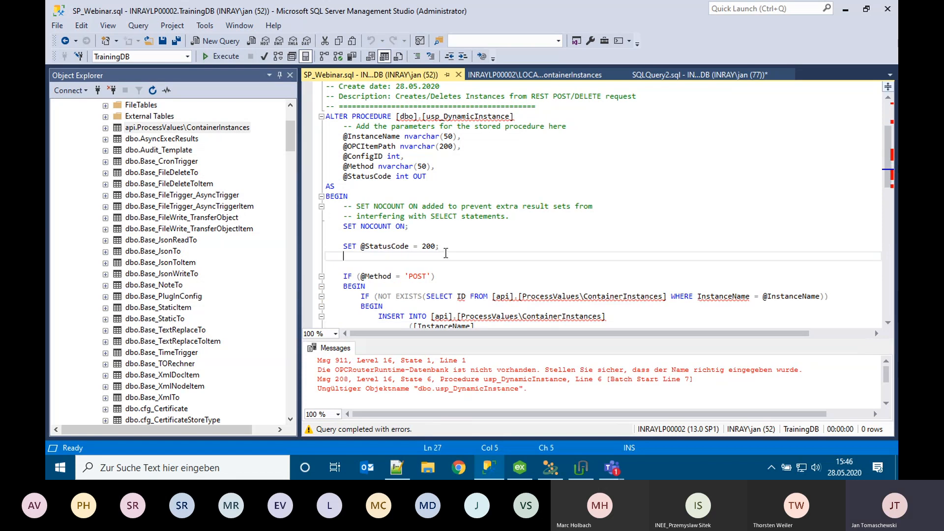
Look for the OPCRouterRuntime database among the script's available databases and under the (localdb)\.\OPCRouter4 server
scroll(446, 253, up, 3)
scroll(225, 164, up, 3)
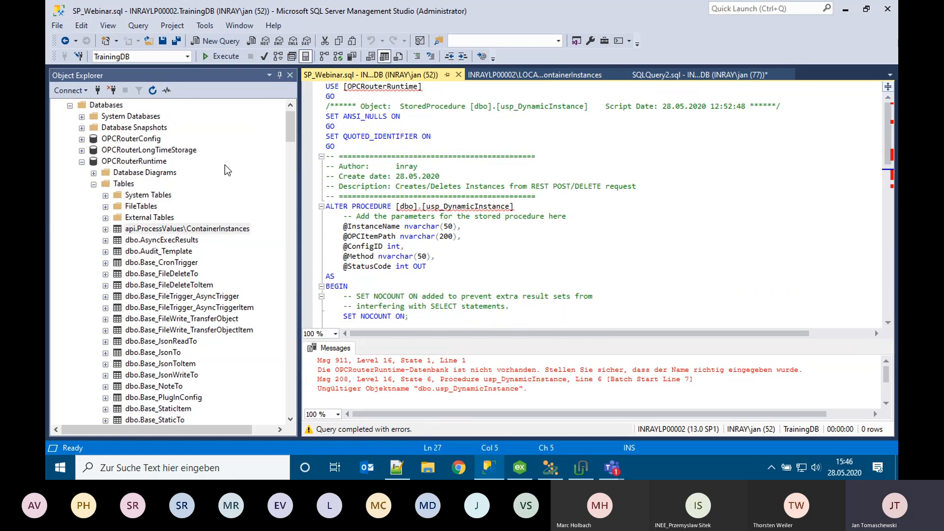
click(186, 56)
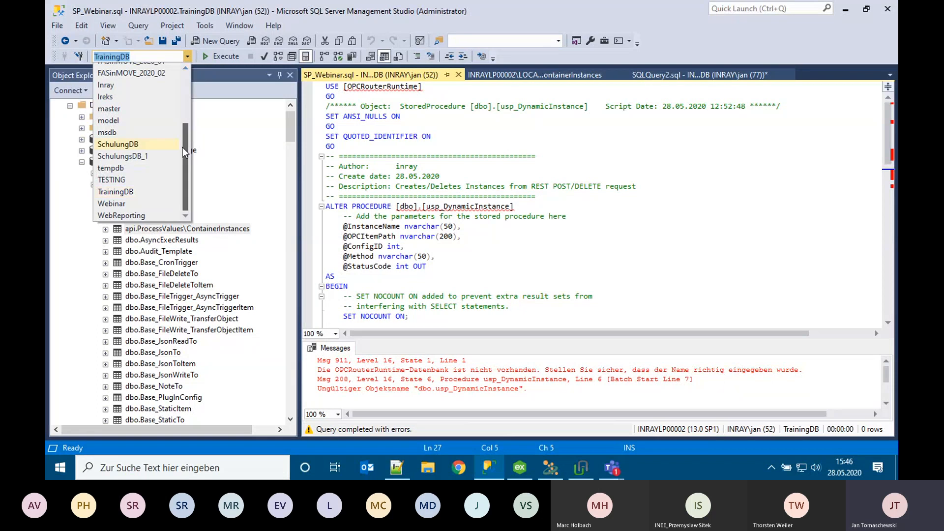
drag(182, 147, 192, 87)
click(270, 250)
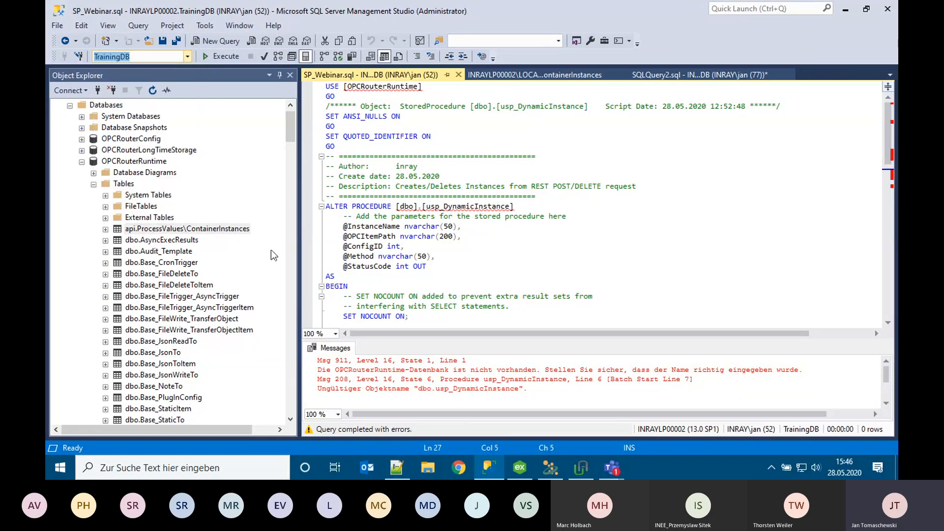
click(82, 162)
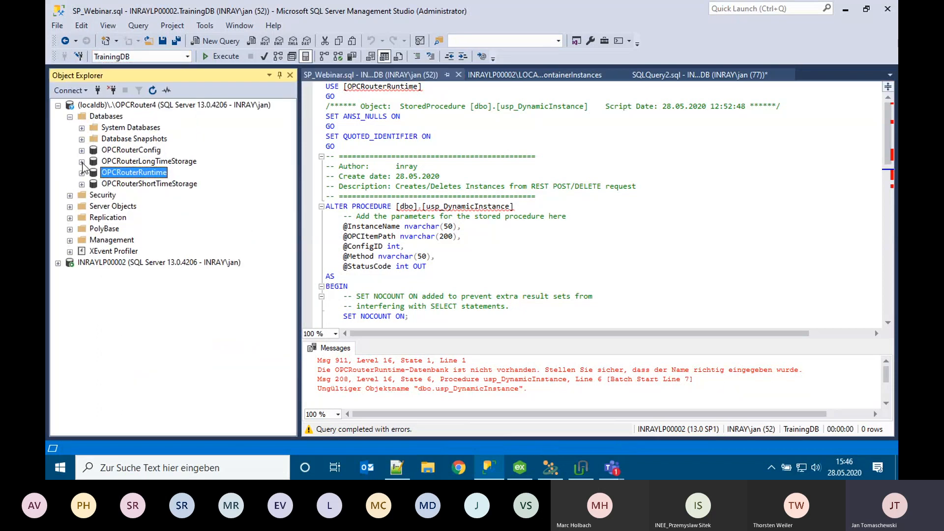
click(131, 105)
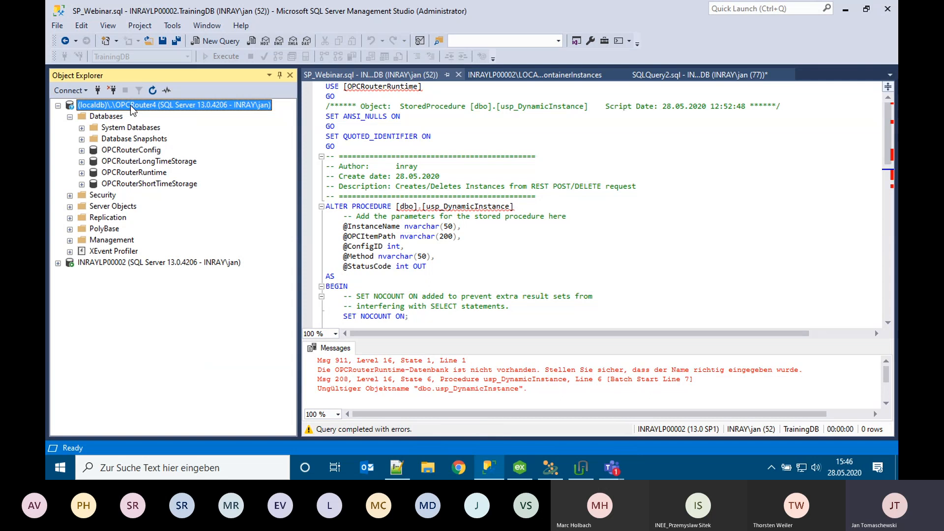
click(82, 172)
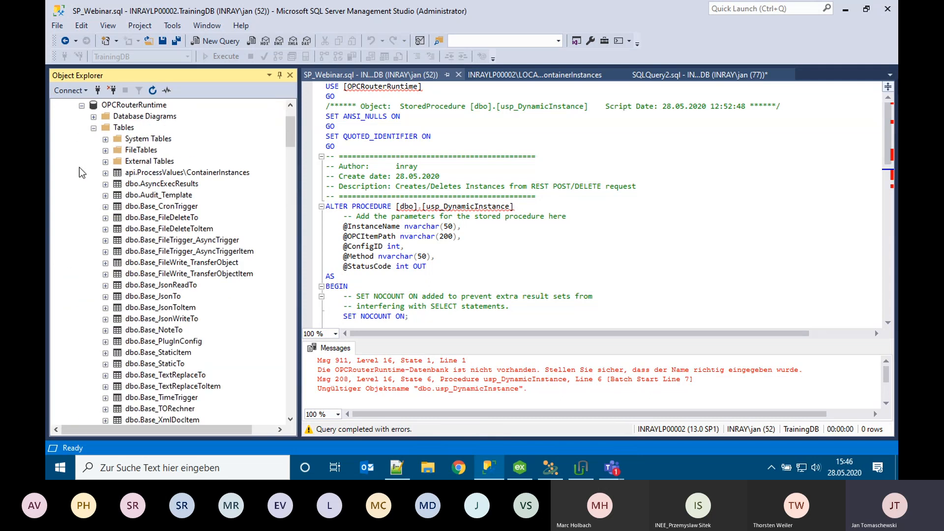
Delete the entire script text from SP_Webinar.sql
click(364, 211)
key(ctrl+a)
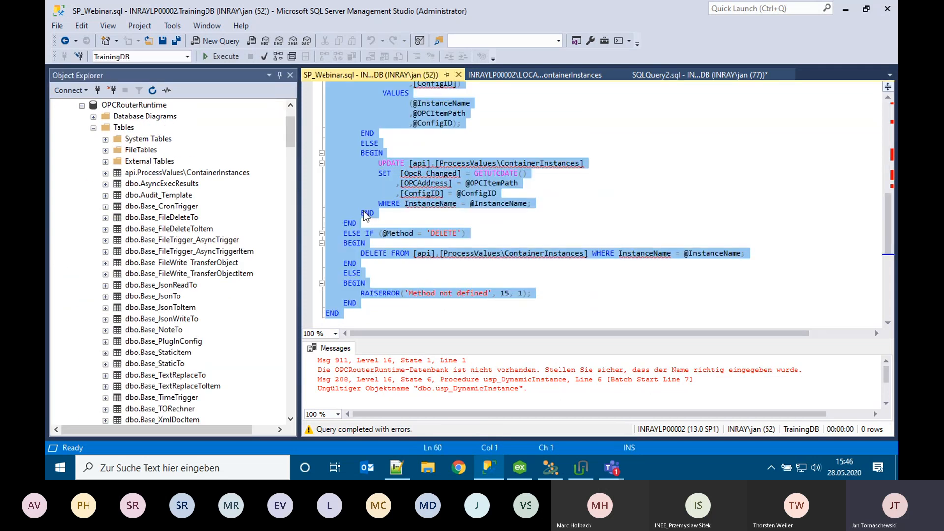
key(Delete)
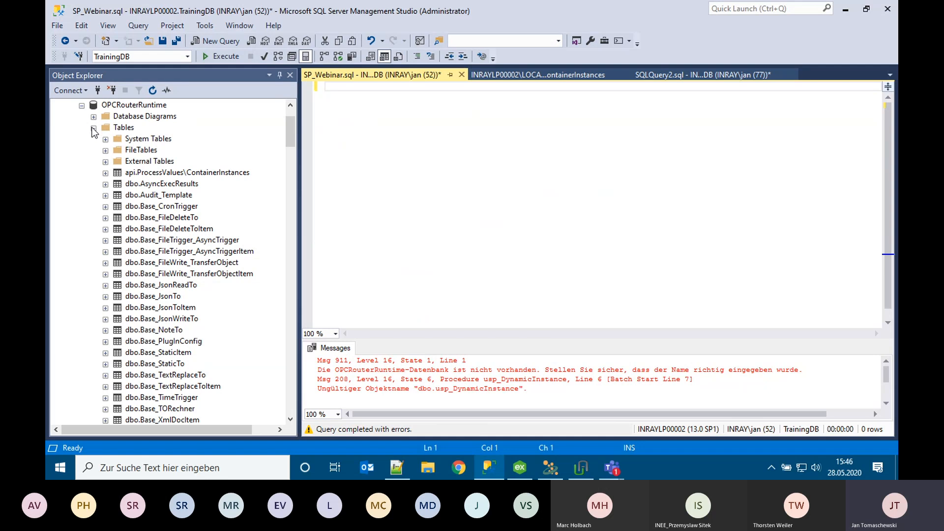
Open the dbo.usp_DynamicInstance stored procedure of the OPCRouterRuntime database for modification
click(94, 128)
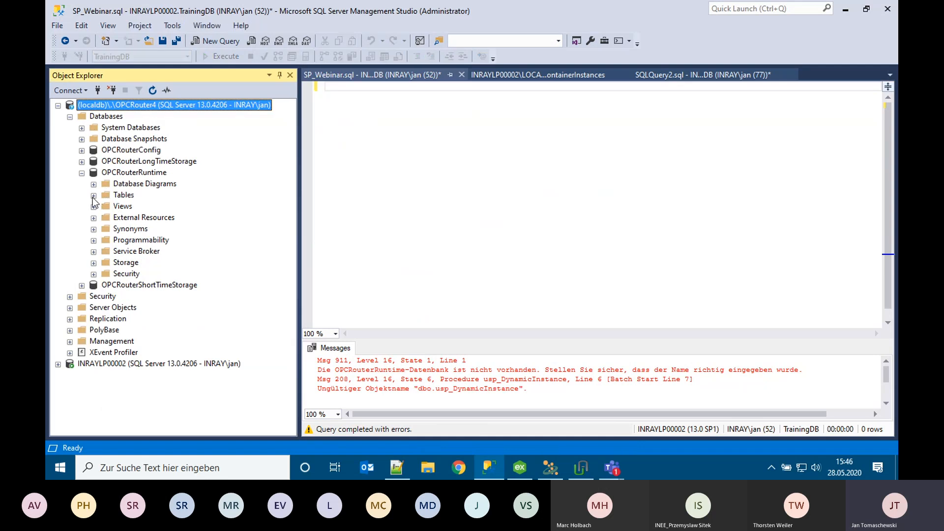
click(93, 240)
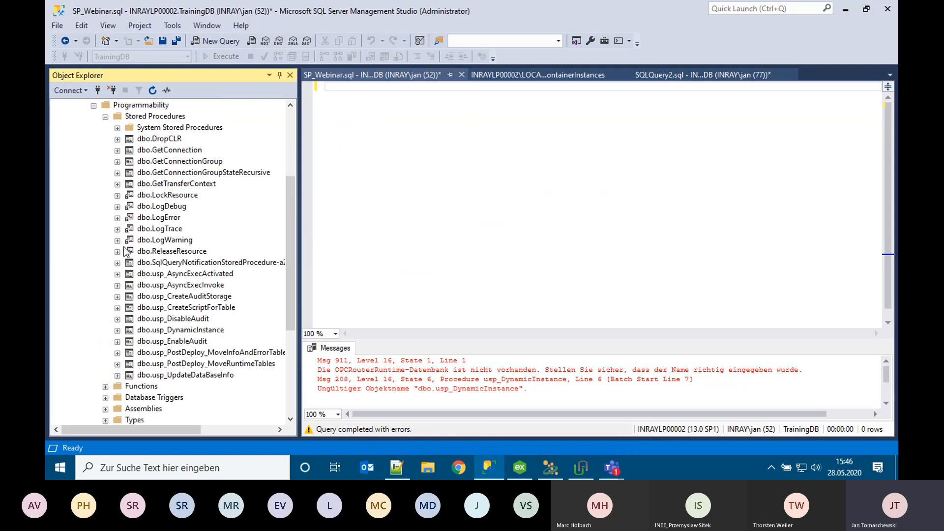
right_click(153, 118)
right_click(179, 329)
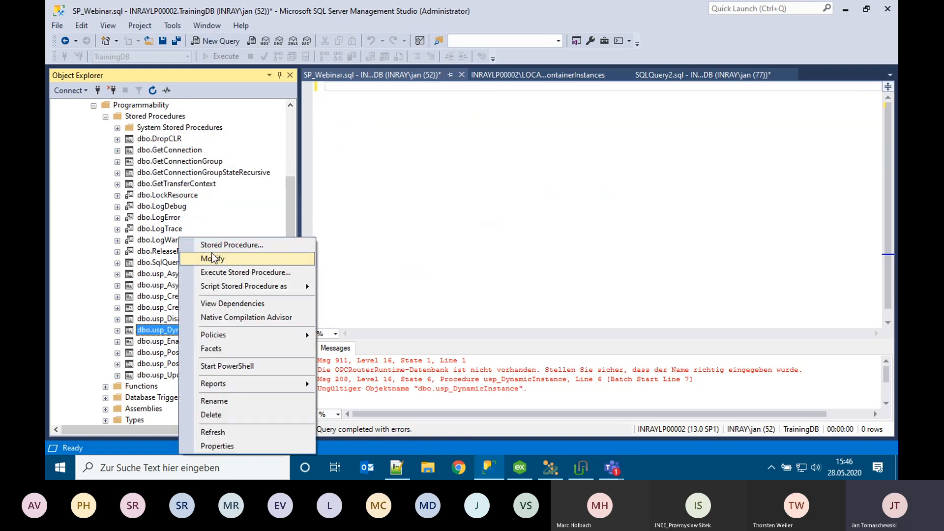
click(271, 259)
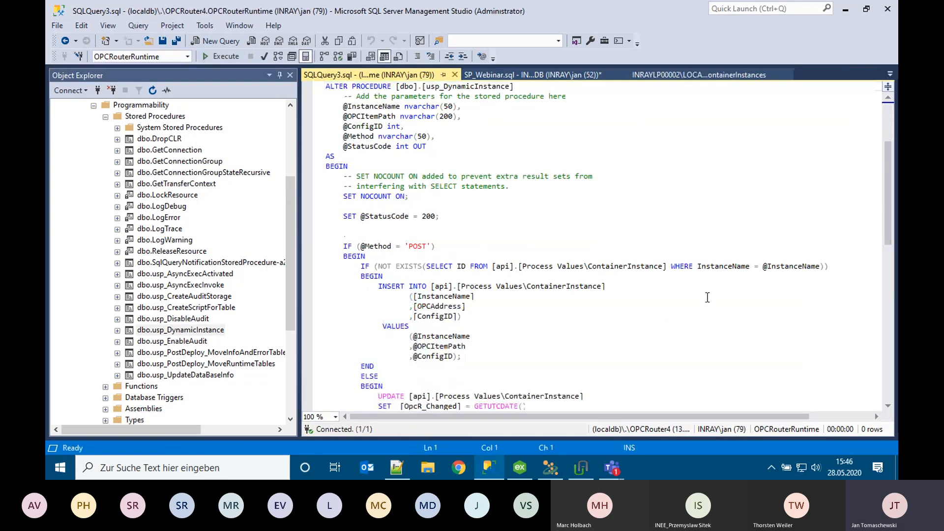
Correct the table name from ContainerInstance to ContainerInstances in the procedure's SELECT, INSERT and UPDATE statements
click(663, 268)
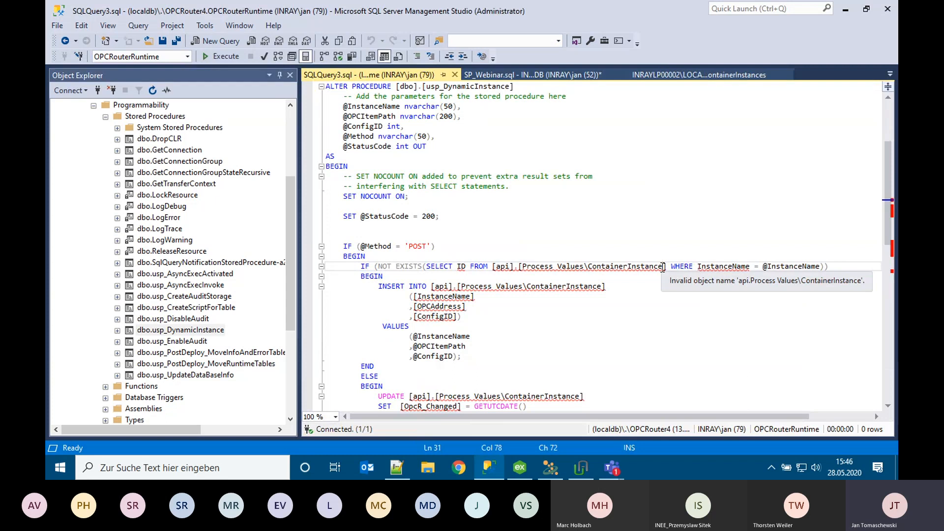
text(s)
click(605, 286)
text(s)
scroll(559, 318, down, 3)
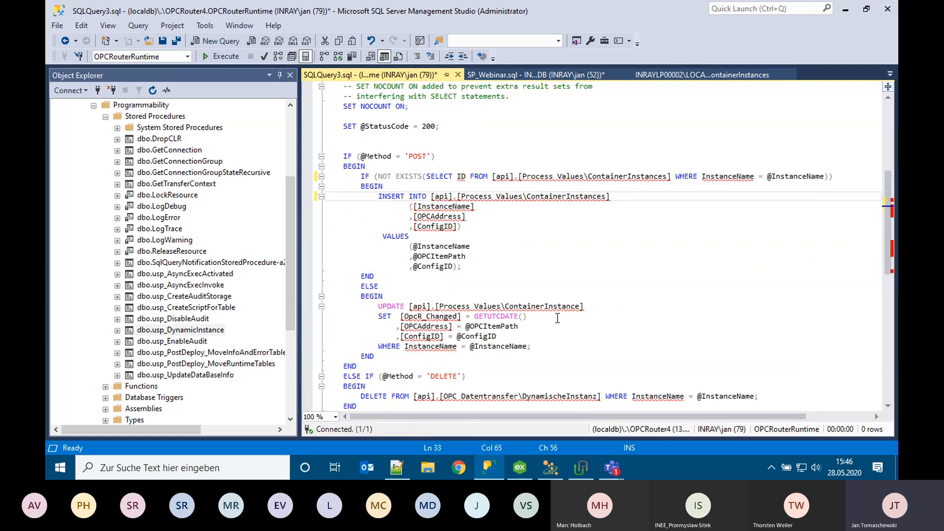
click(582, 306)
text(s)
Replace the DELETE statement's table with [api].[Process Values\ContainerInstances] copied from the UPDATE statement and execute the ALTER PROCEDURE script
mouse_move(596, 398)
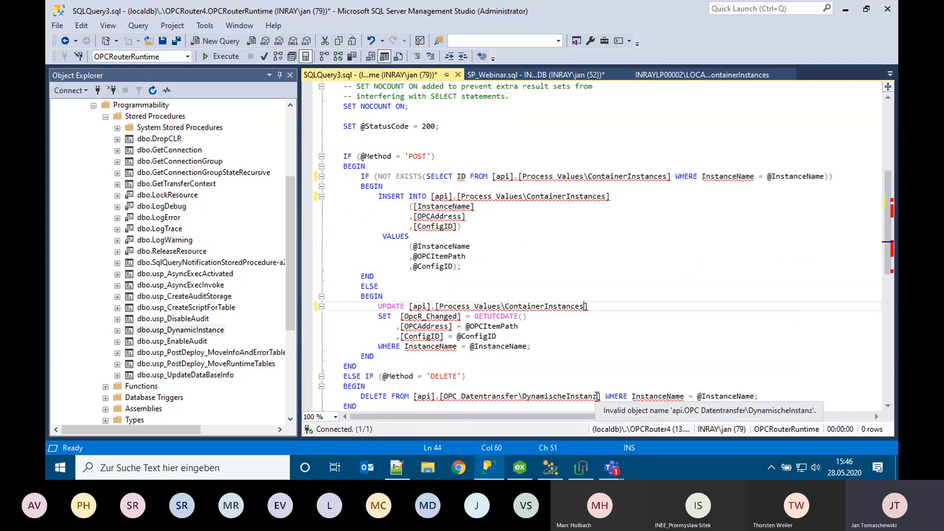
drag(589, 306, 410, 307)
key(ctrl+c)
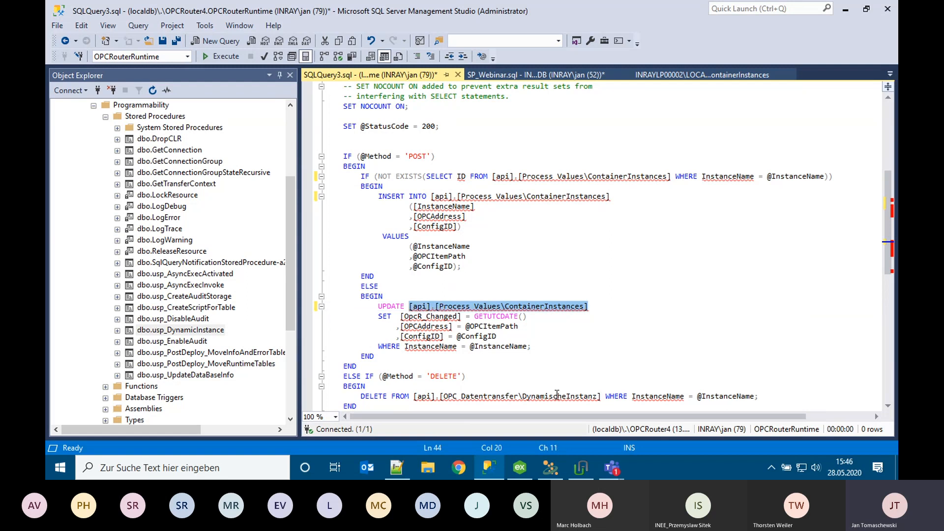
drag(600, 396, 413, 396)
key(ctrl+v)
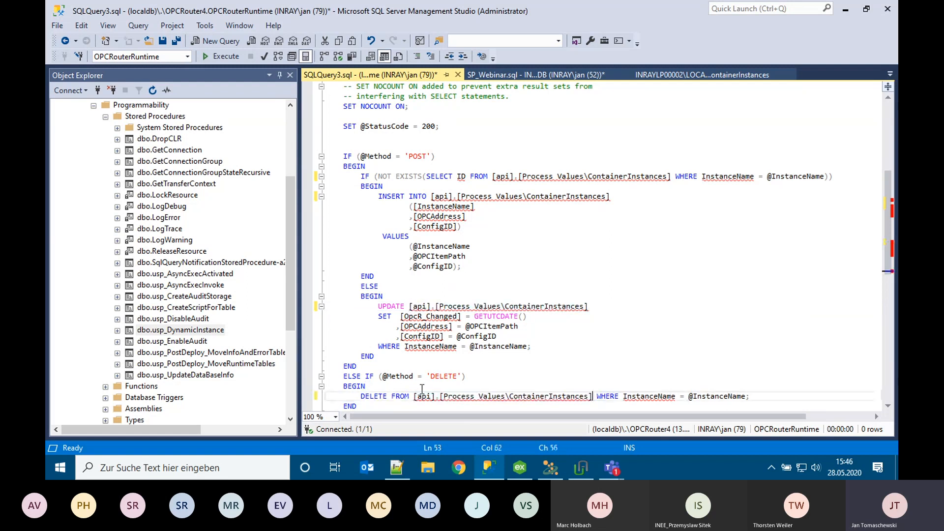
scroll(438, 369, down, 2)
key(F5)
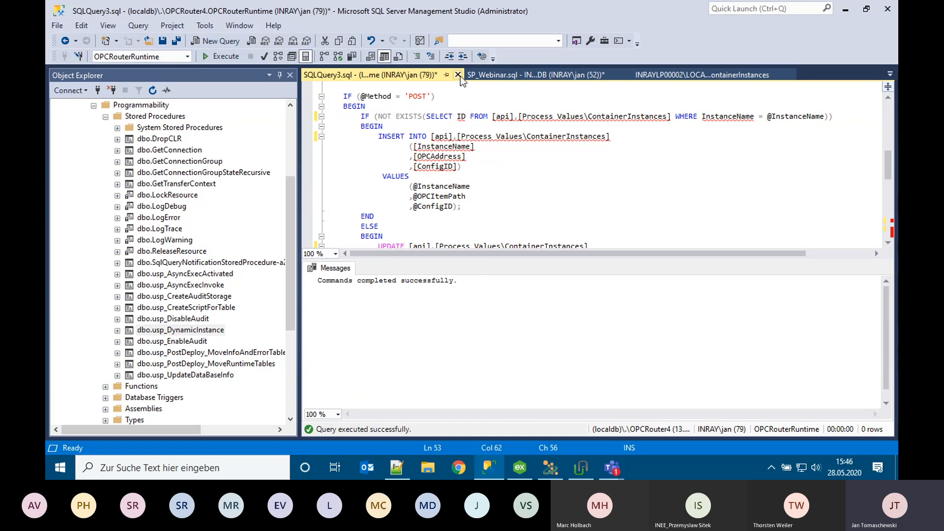
Close the executed procedure script and reopen the dbo.usp_DynamicInstance stored procedure for modification
click(458, 75)
click(512, 309)
right_click(203, 329)
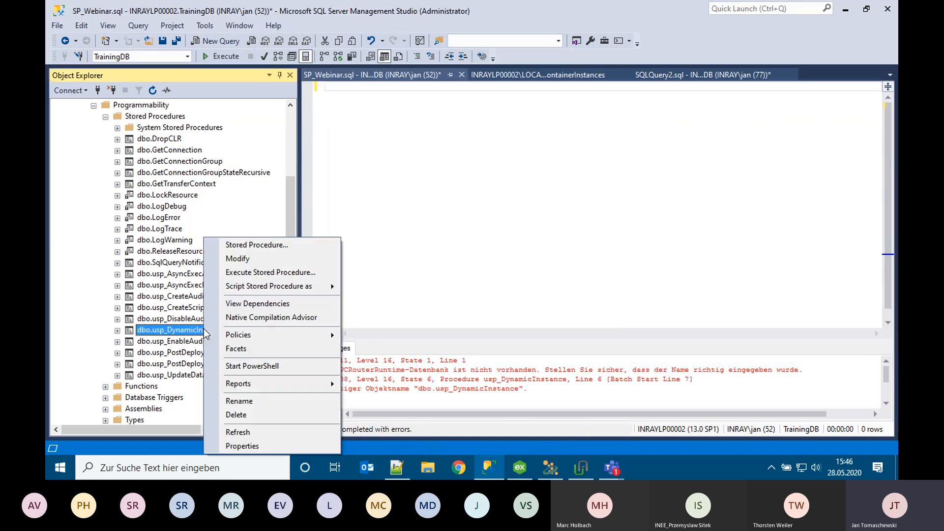
click(238, 259)
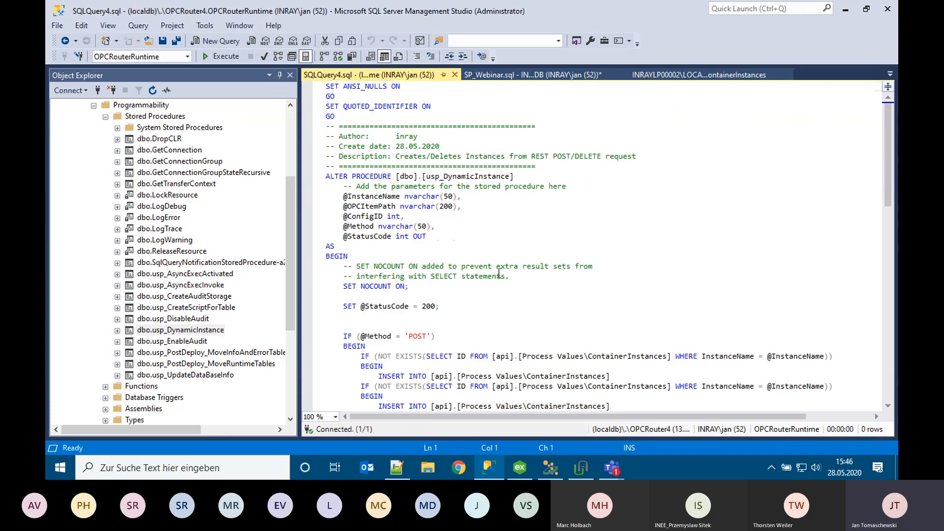
Review the reopened procedure's input parameters and the existence check and INSERT statement in its POST branch
mouse_move(668, 267)
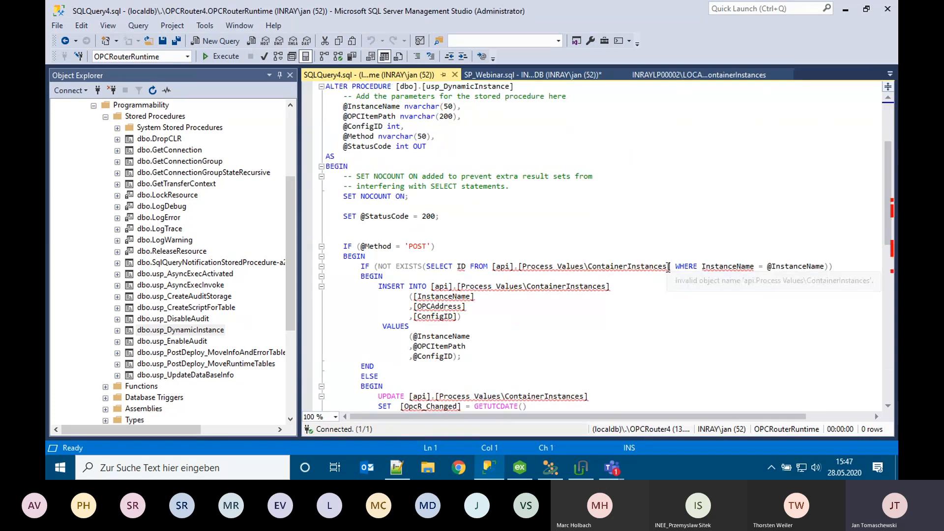
mouse_move(602, 288)
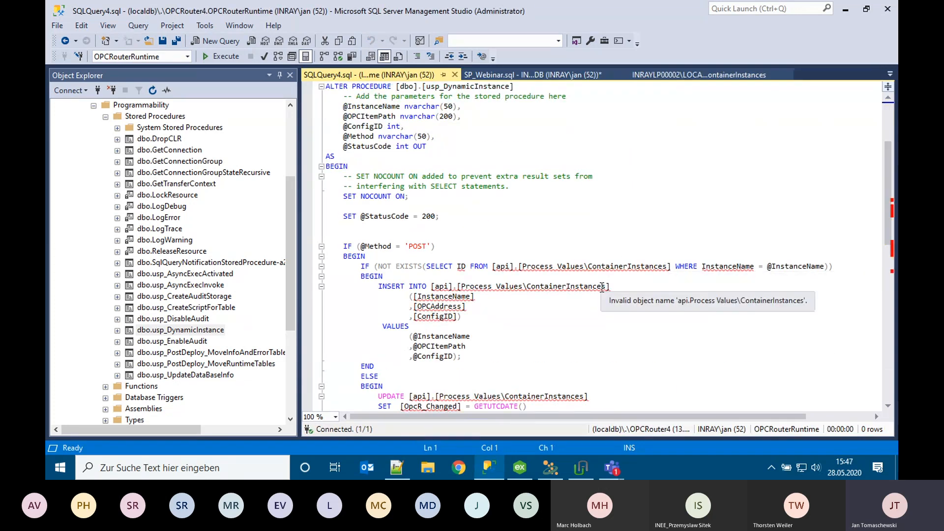
click(578, 275)
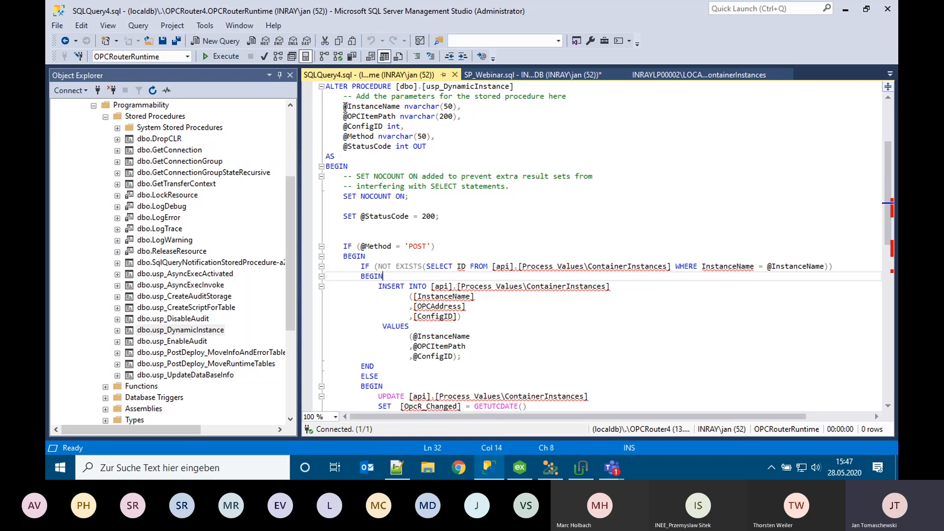
drag(344, 107, 443, 133)
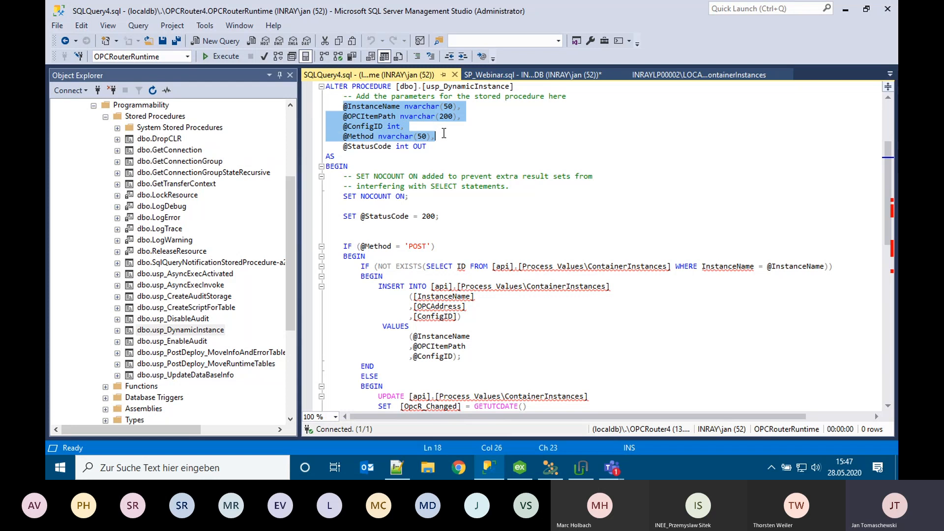
click(436, 266)
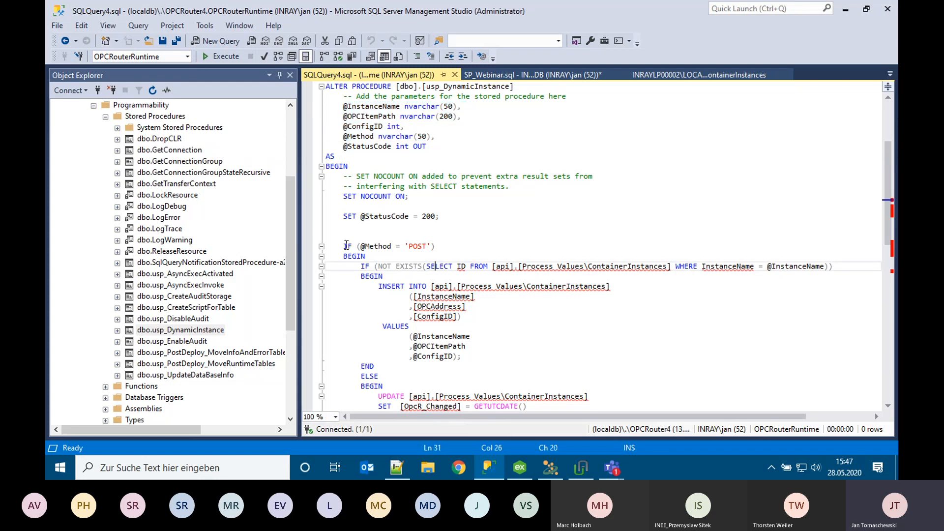
drag(346, 245, 464, 246)
scroll(464, 245, down, 2)
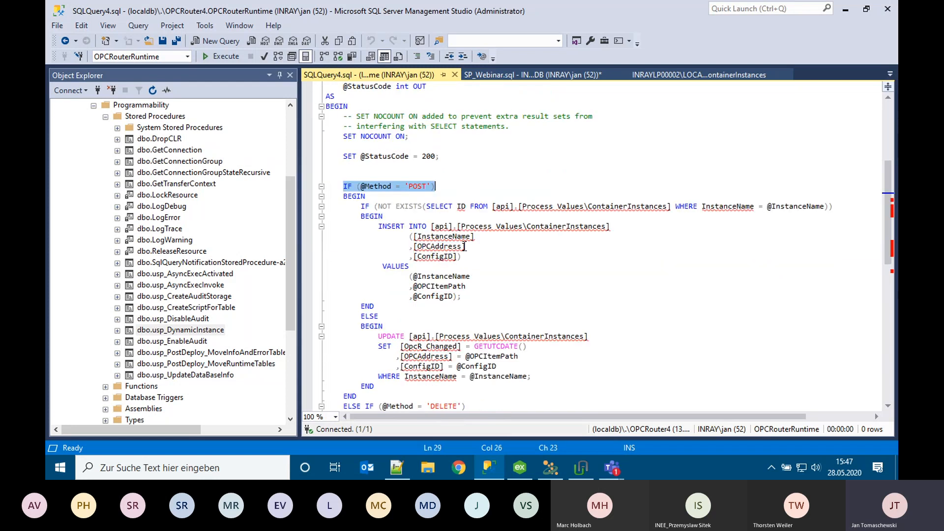
click(363, 206)
drag(363, 206, 403, 216)
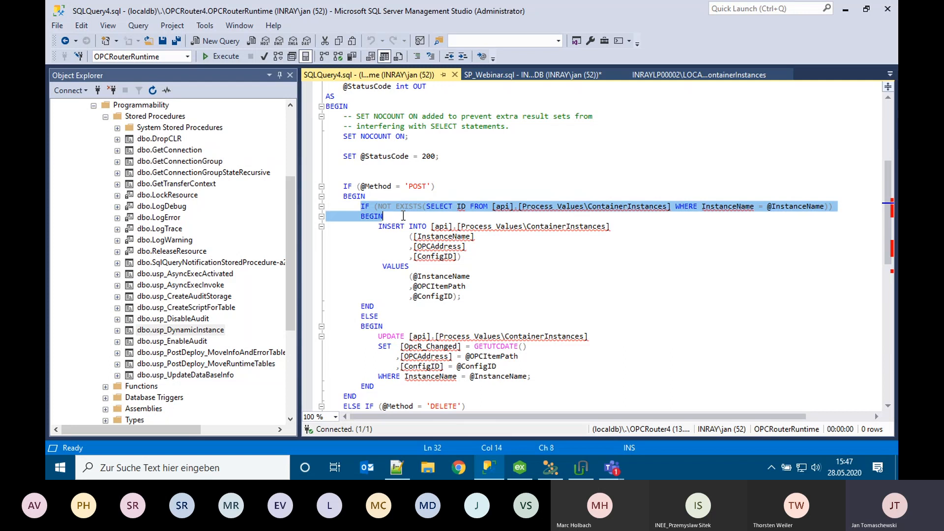
click(730, 210)
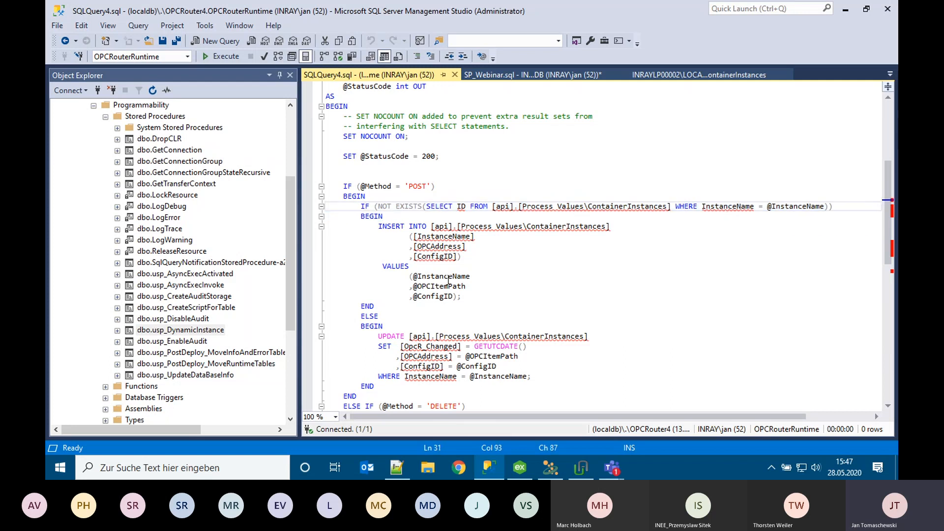
drag(378, 226, 426, 208)
drag(378, 226, 515, 298)
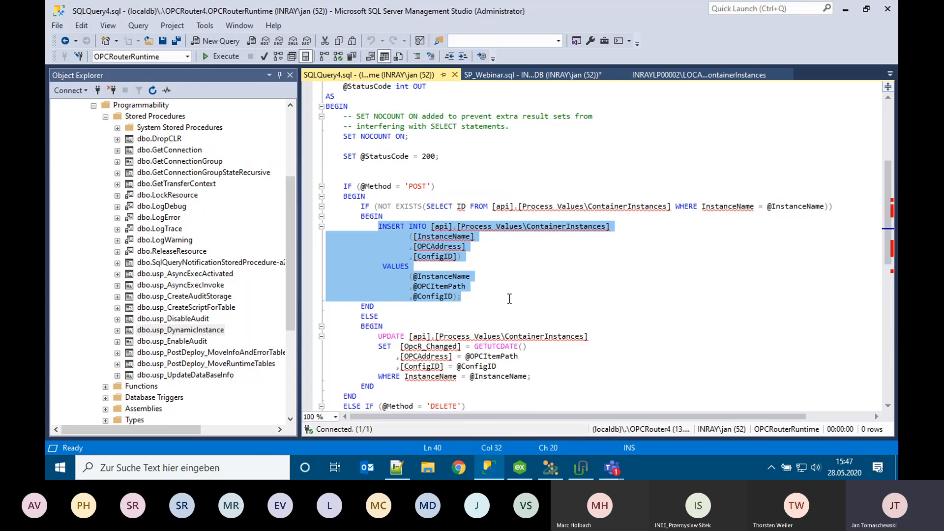
click(510, 298)
Review the procedure's UPDATE statement, its DELETE branch and the RAISERROR fallback for undefined methods
scroll(501, 302, down, 3)
drag(371, 246, 578, 290)
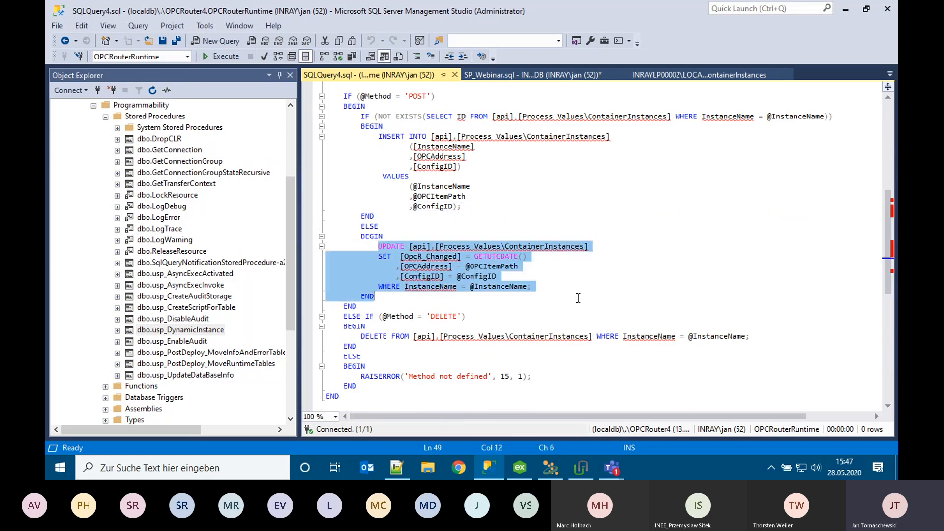
click(505, 309)
drag(340, 313, 482, 317)
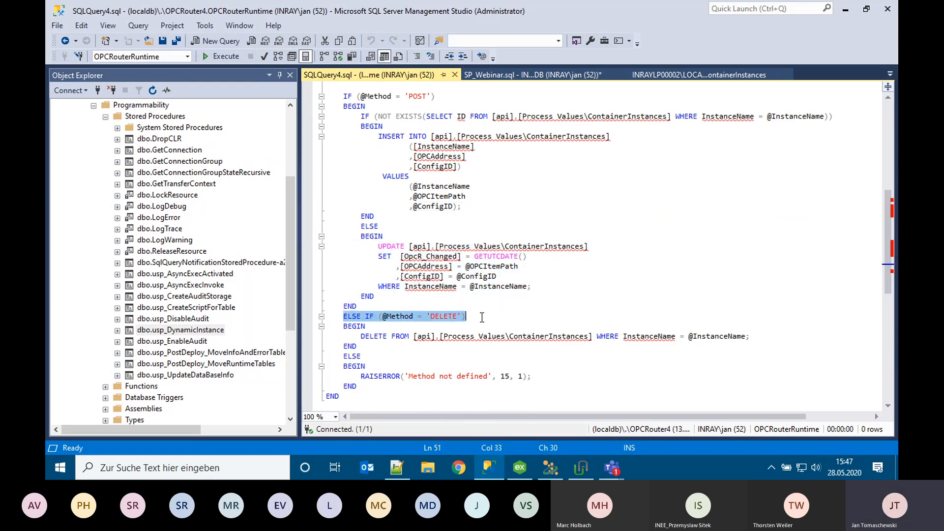
click(482, 317)
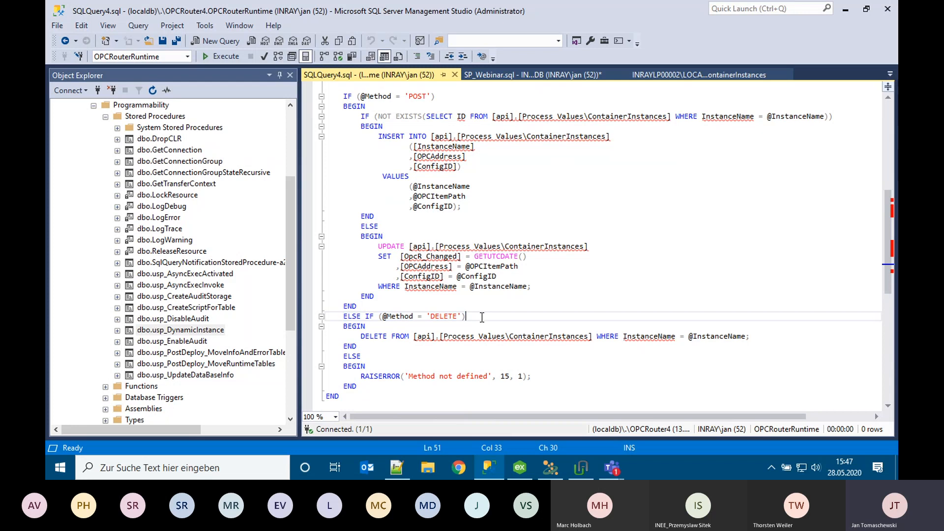
drag(342, 335, 757, 337)
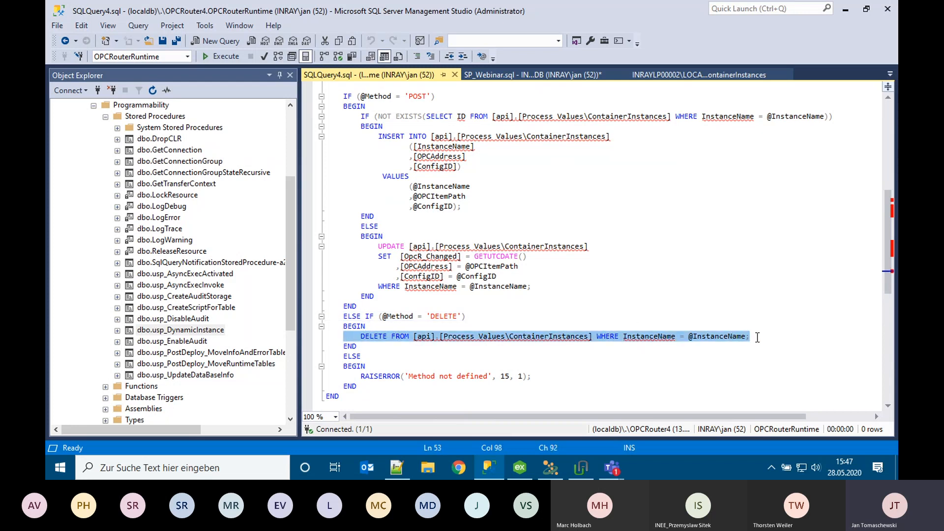
triple_click(570, 378)
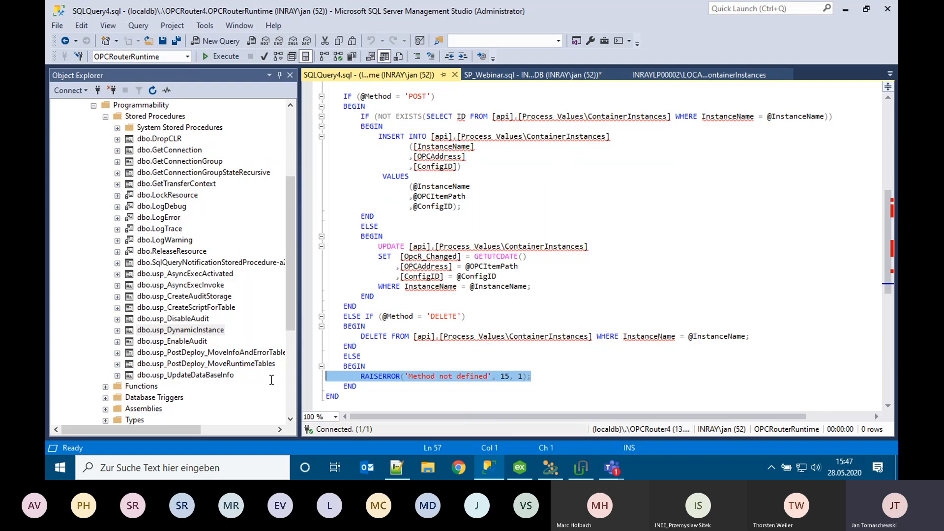
click(596, 348)
scroll(597, 348, up, 9)
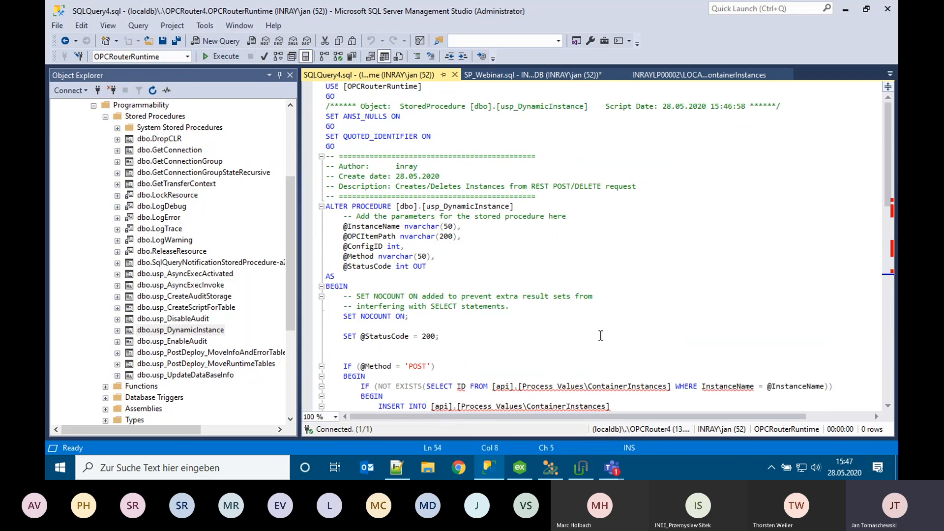
click(552, 308)
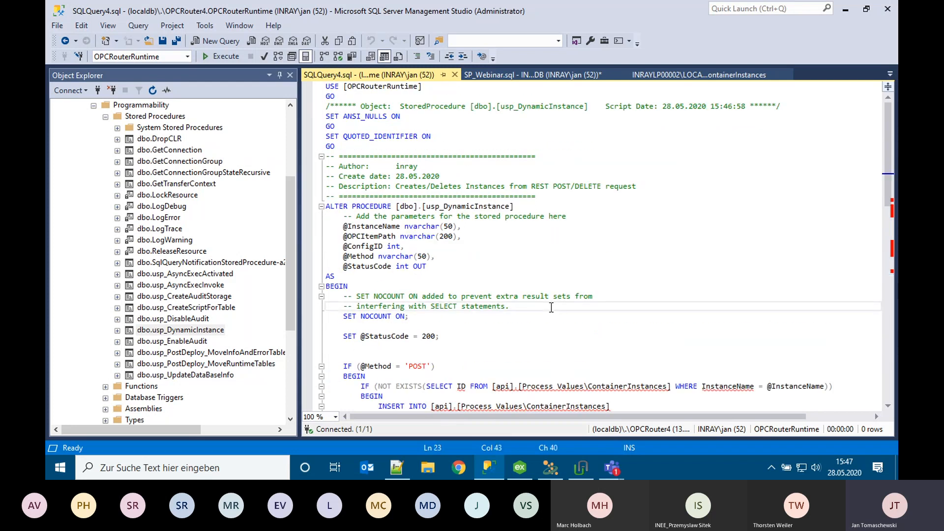
Switch to OPC Router and add a Database transfer object to RestfulApi with LocalDB access data and the StoredProcedure type
click(553, 467)
drag(890, 320, 890, 126)
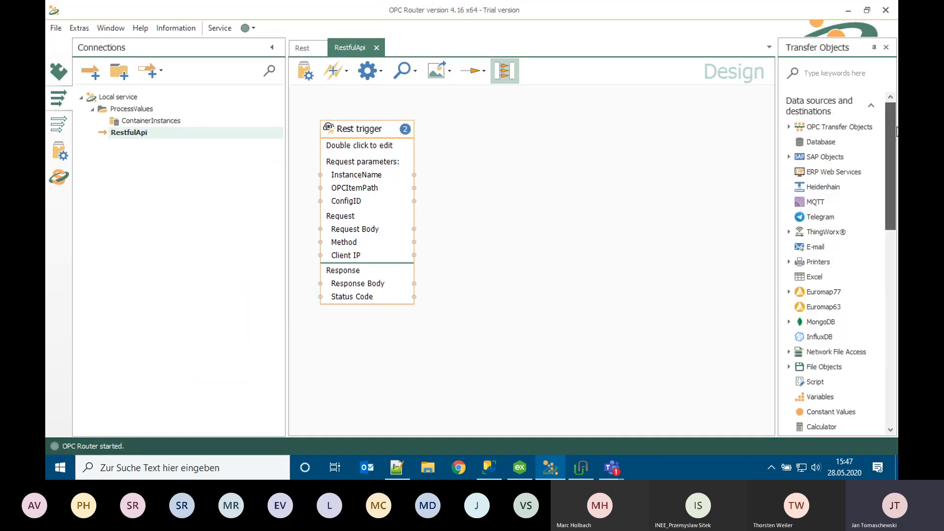
drag(836, 141, 607, 155)
double_click(607, 155)
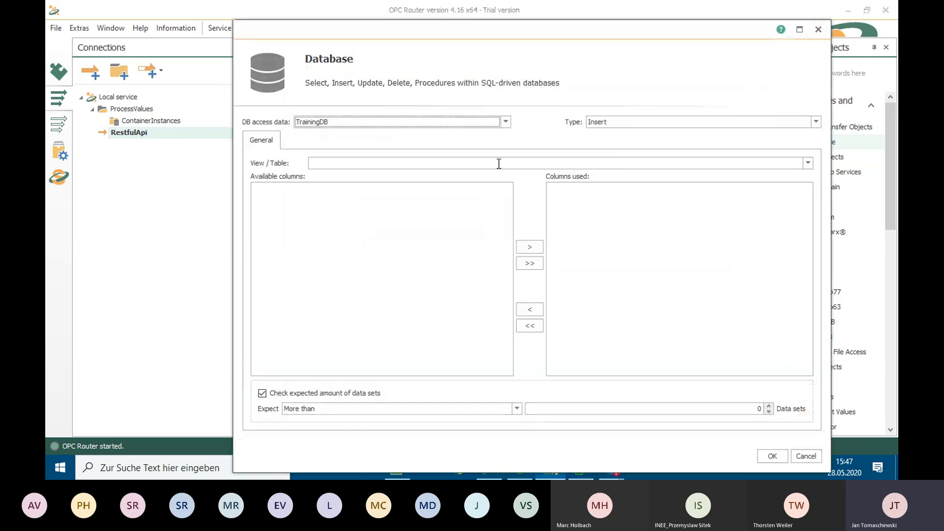
click(680, 119)
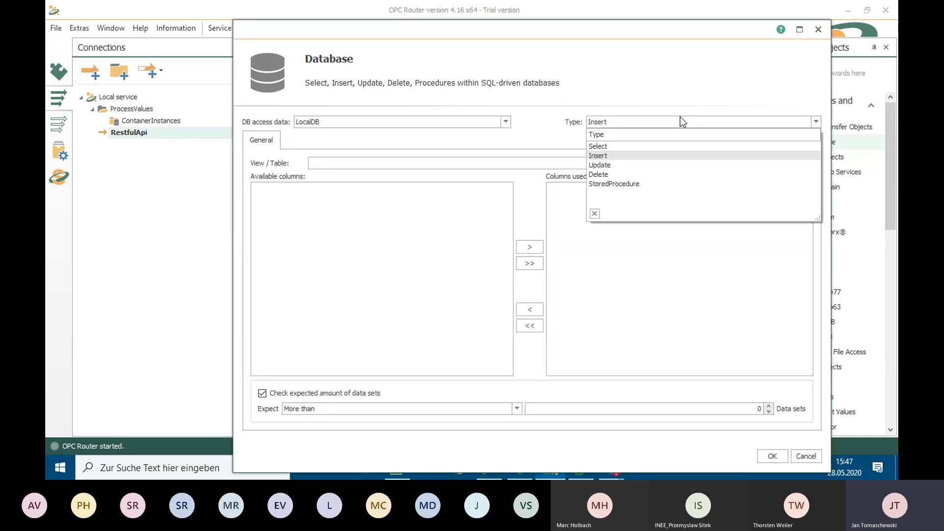
click(613, 180)
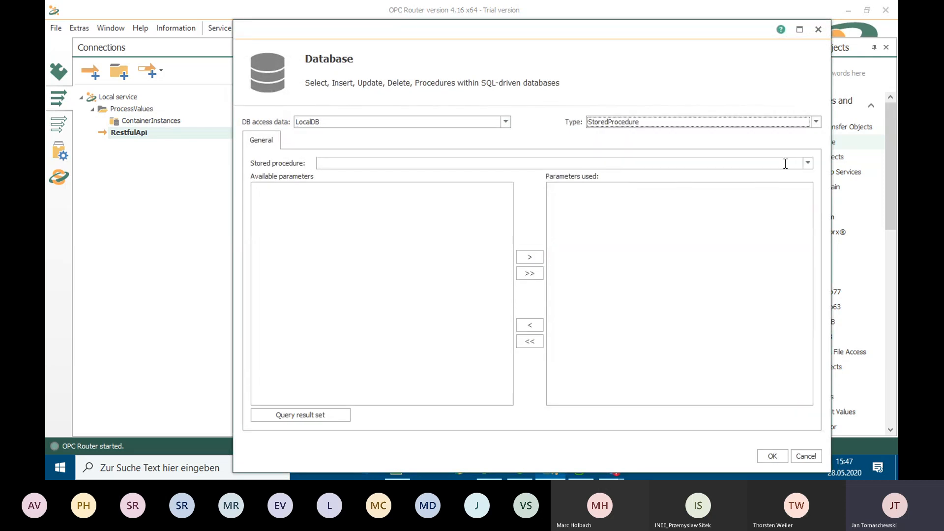
Choose the usp_DynamicInstance procedure for the Database object, use all its parameters except RETURN_VALUE, and confirm the configuration
click(808, 163)
scroll(455, 205, down, 3)
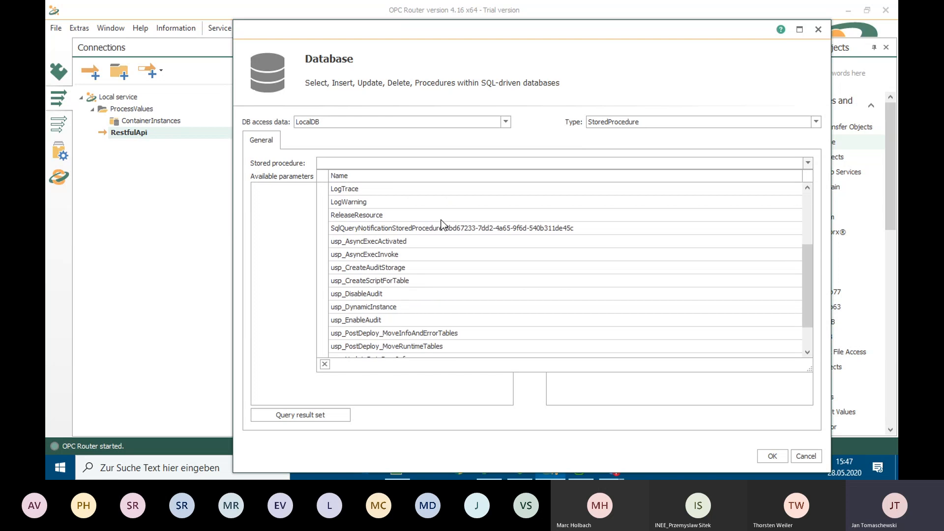
click(386, 306)
click(535, 274)
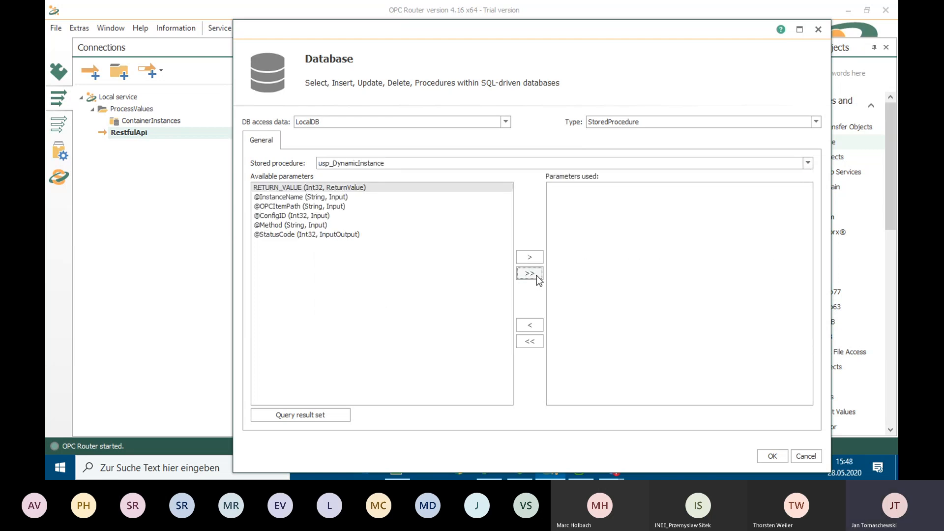
click(580, 188)
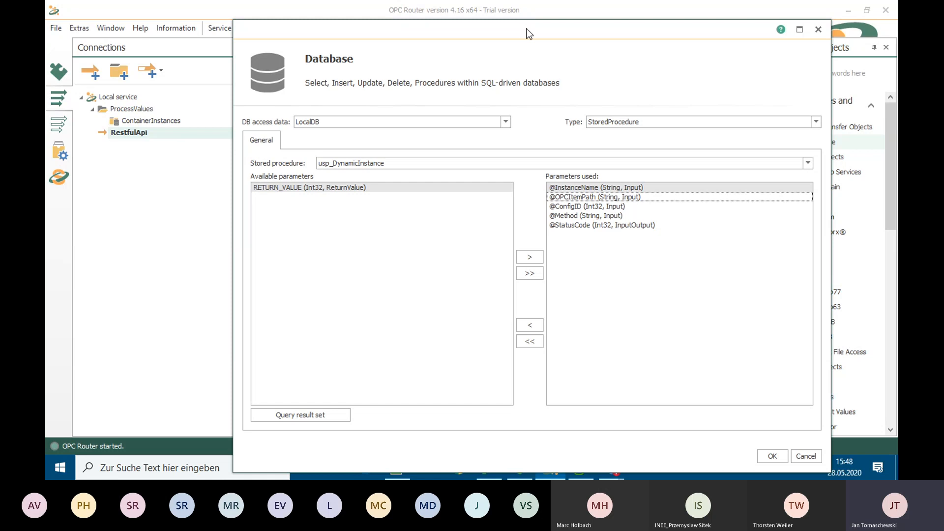
drag(529, 34, 516, 26)
click(759, 449)
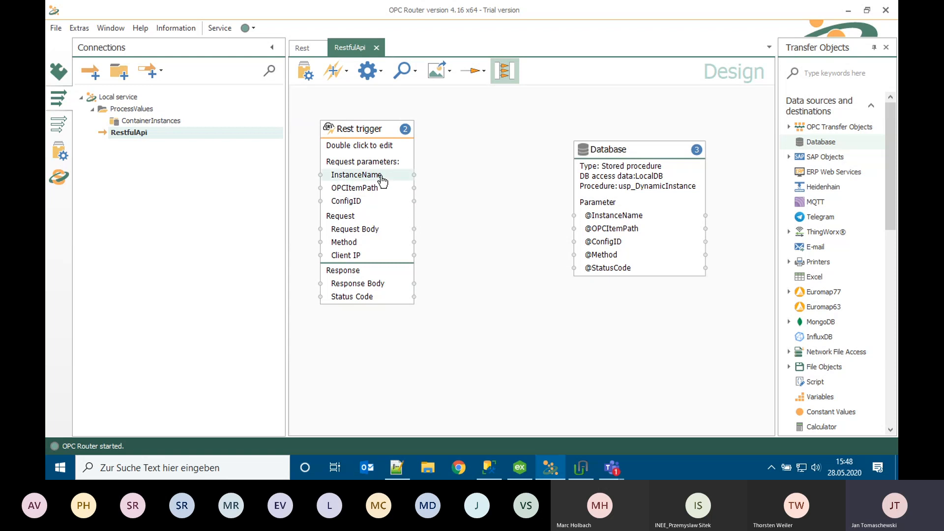
drag(383, 182, 574, 215)
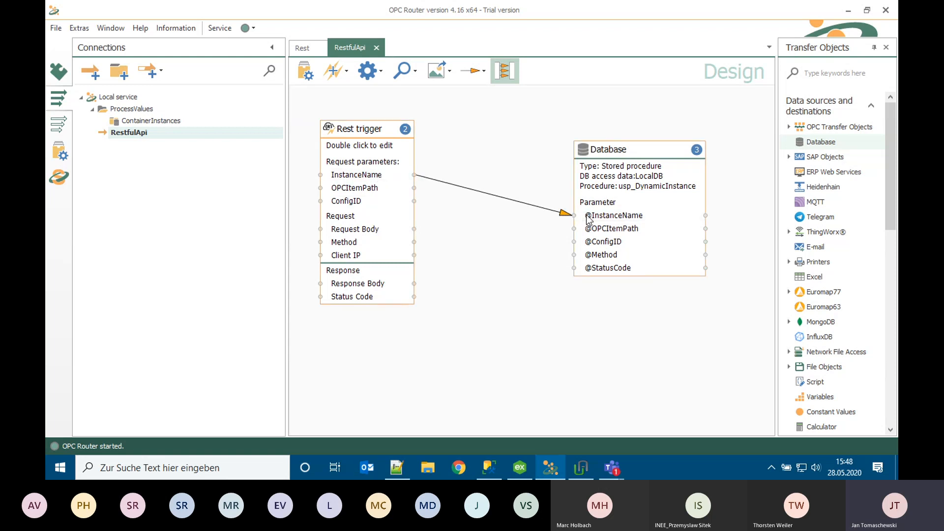
drag(404, 190, 575, 228)
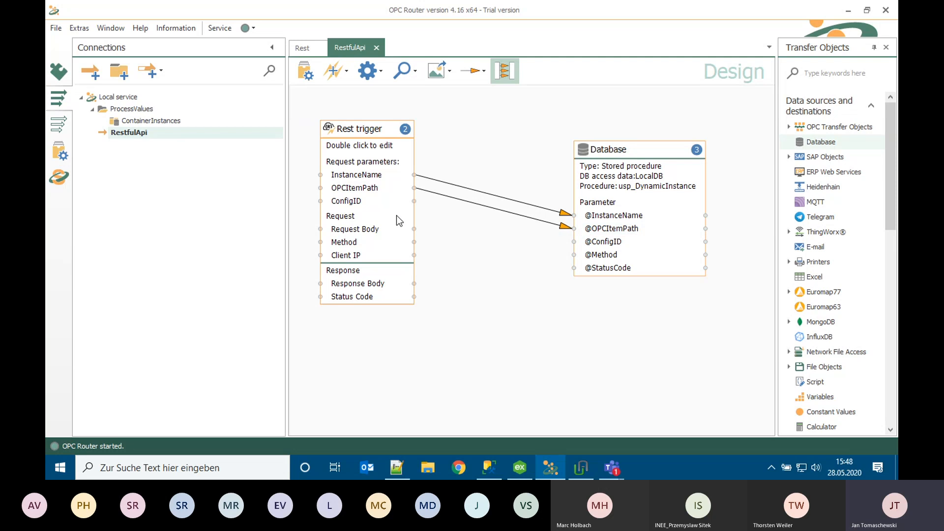
drag(384, 201, 581, 246)
drag(383, 243, 408, 297)
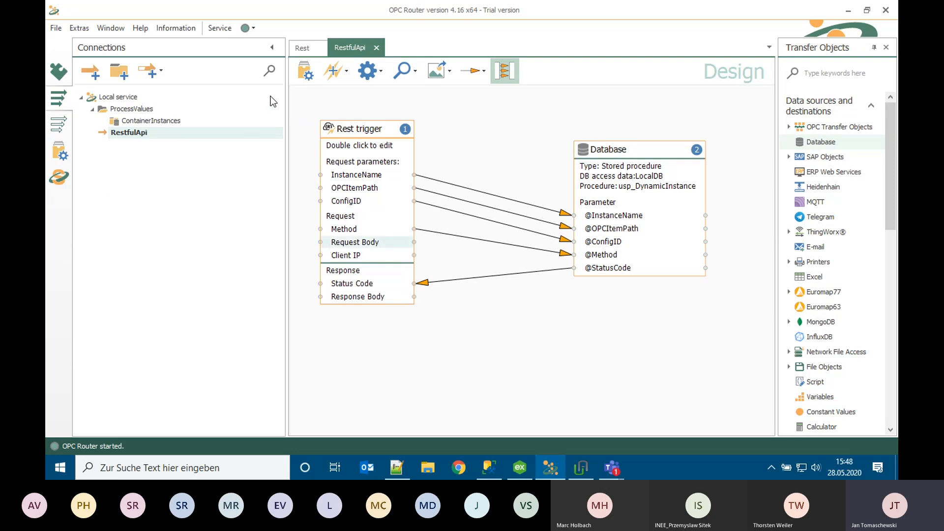
Set the RestfulApi connection productive and check the state of its Rest trigger in the runtime view
click(299, 72)
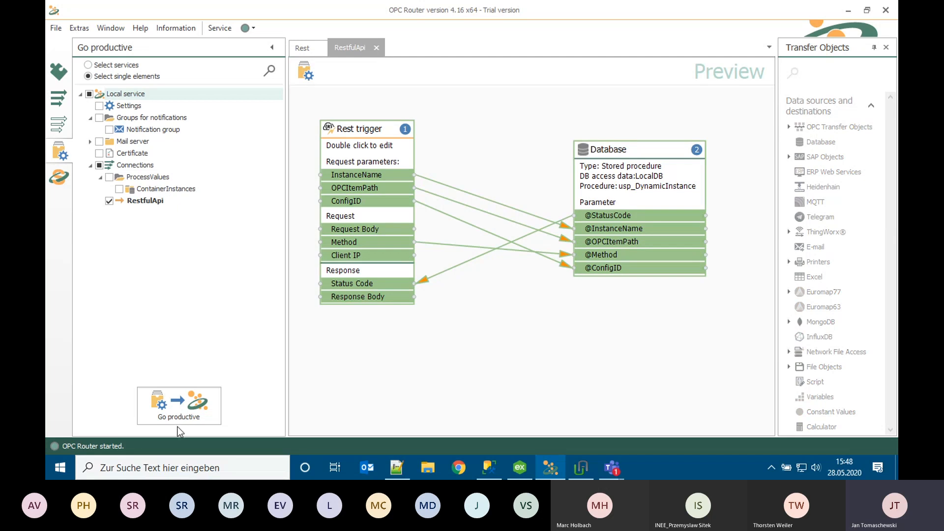
click(179, 404)
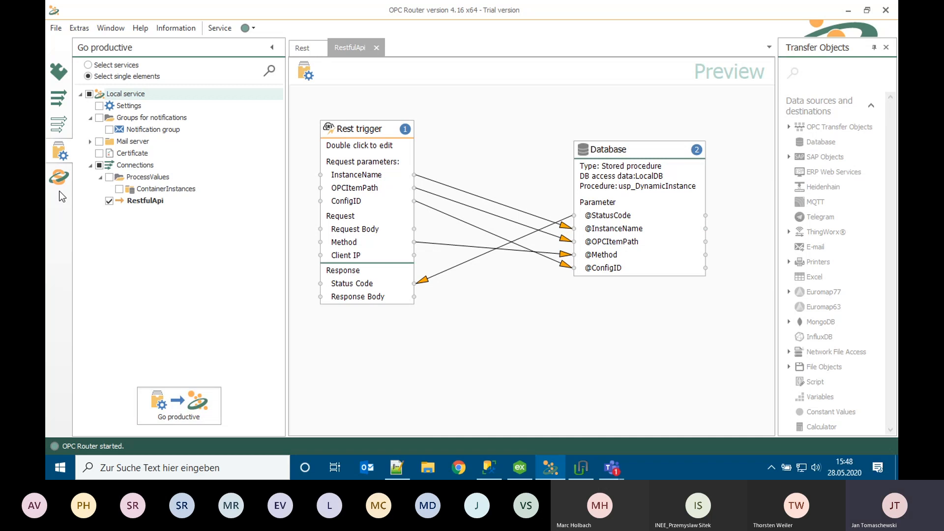
click(376, 48)
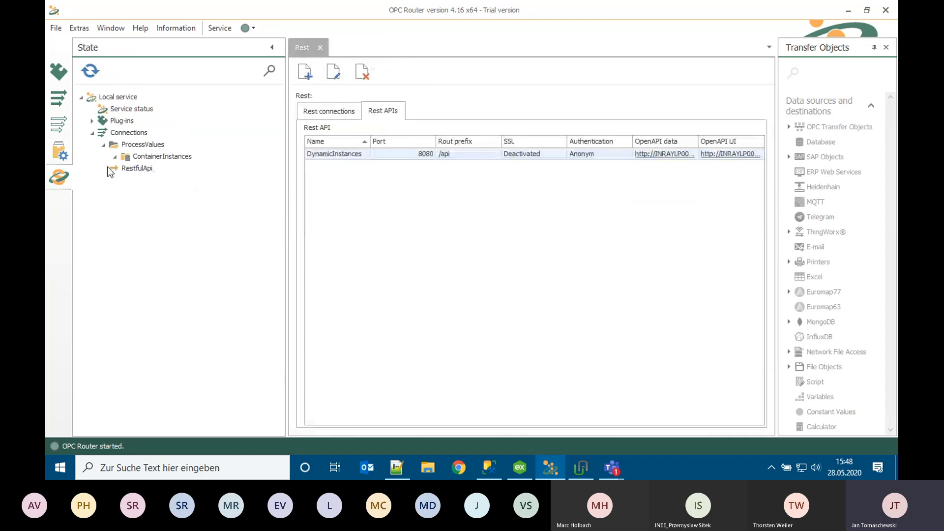
double_click(136, 168)
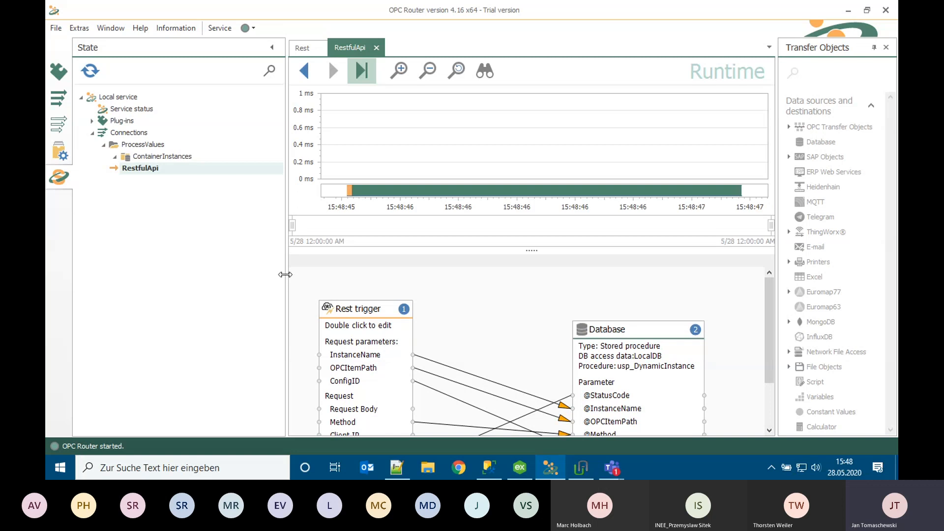
drag(287, 266, 234, 265)
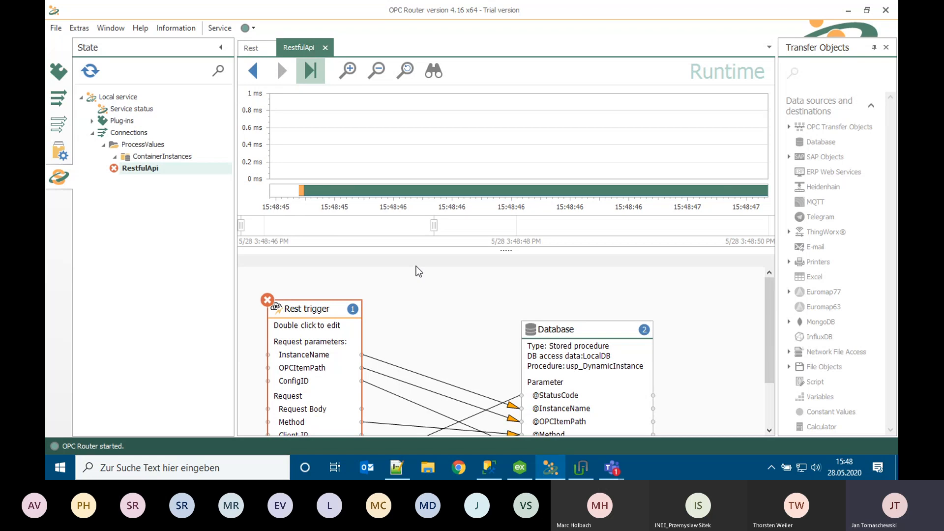
mouse_move(318, 311)
click(59, 99)
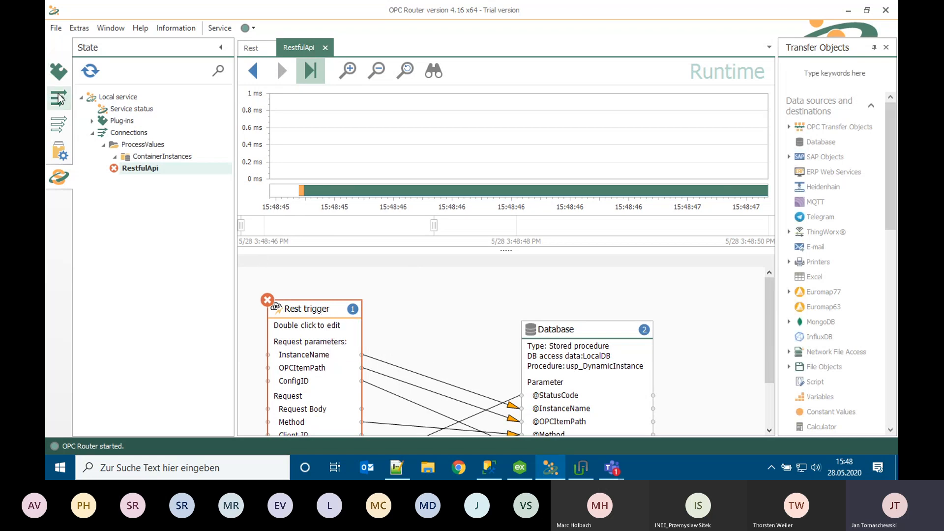
Assign the DynamicInstances plug-in to RestfulApi's Rest trigger and enter /ProcessValues as its endpoint
double_click(318, 147)
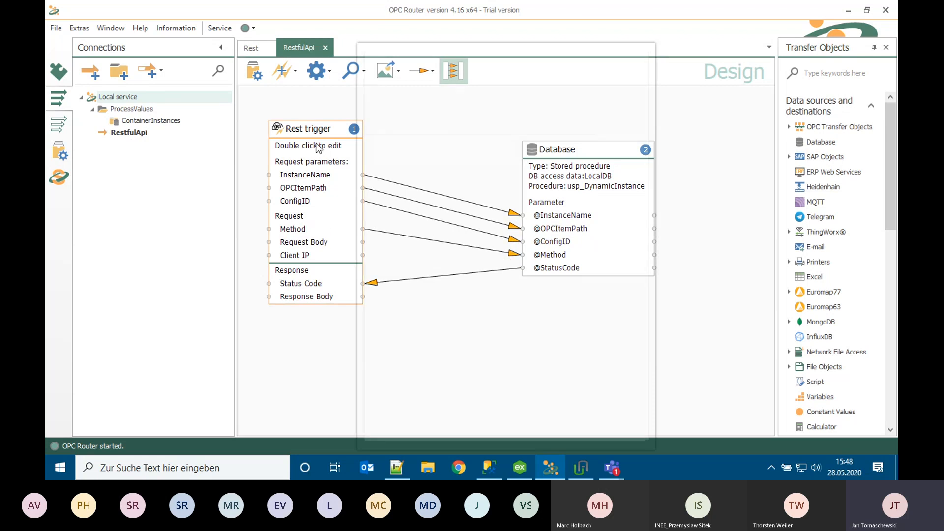
click(465, 150)
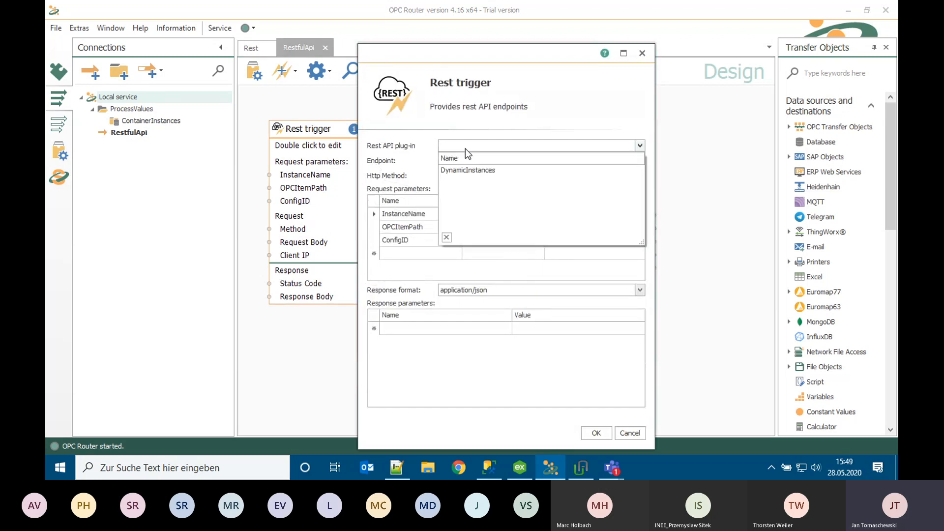
click(460, 171)
click(455, 161)
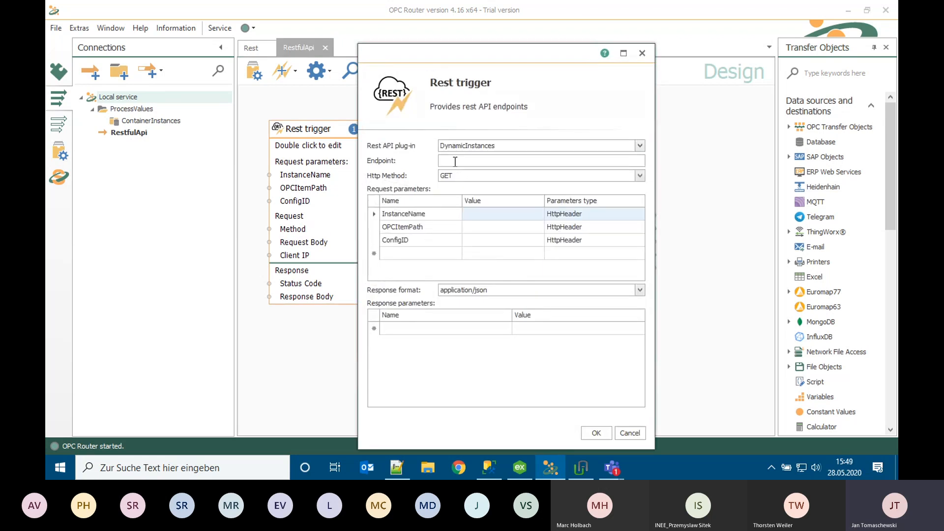
text(/ProcessValues)
Set the Rest trigger's Http methods to DELETE and POST and confirm its configuration
click(456, 176)
click(445, 231)
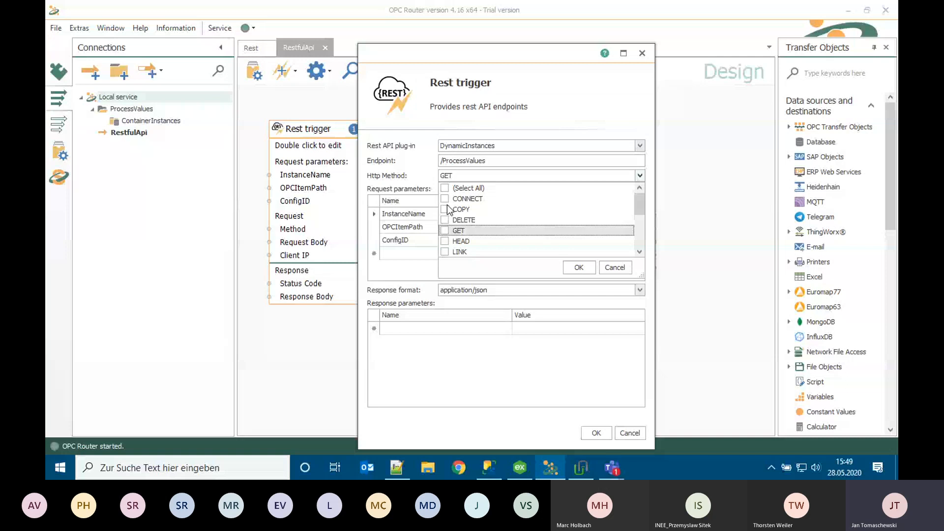
scroll(450, 222, down, 2)
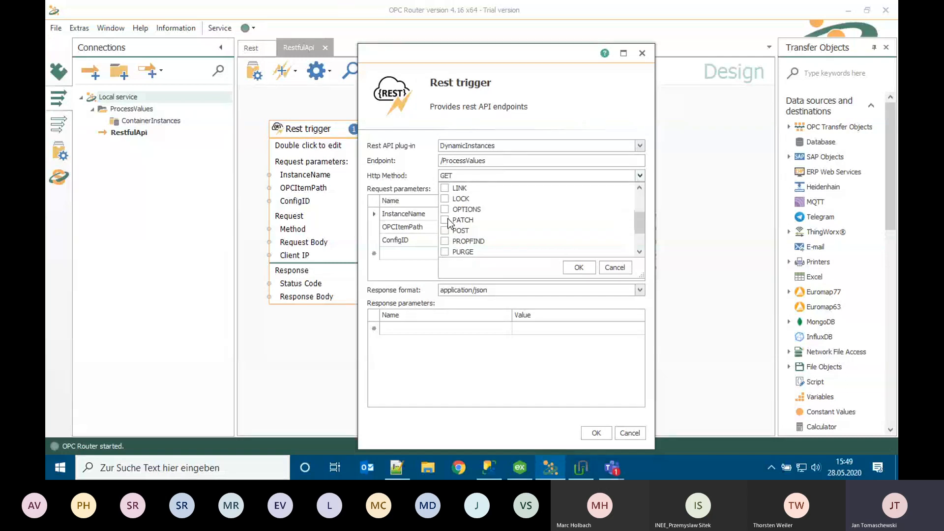
scroll(449, 222, down, 1)
click(445, 198)
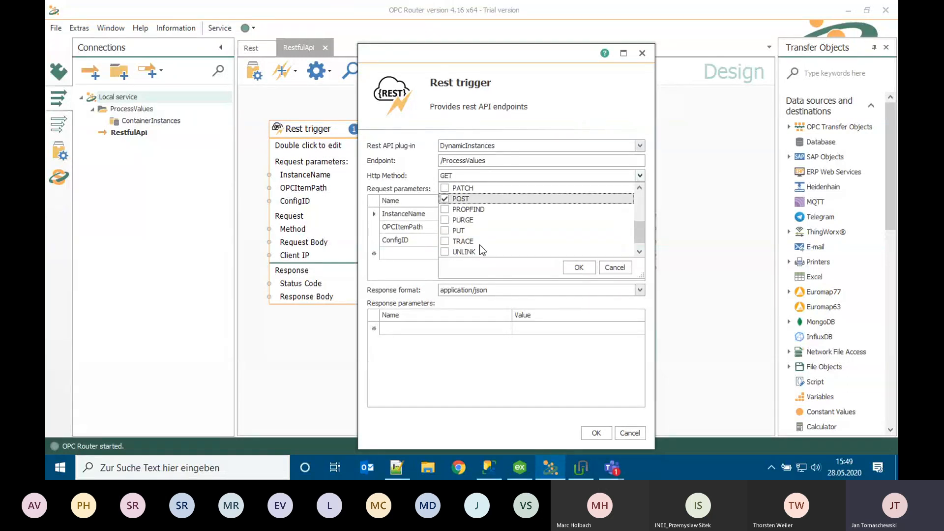
click(579, 270)
click(610, 433)
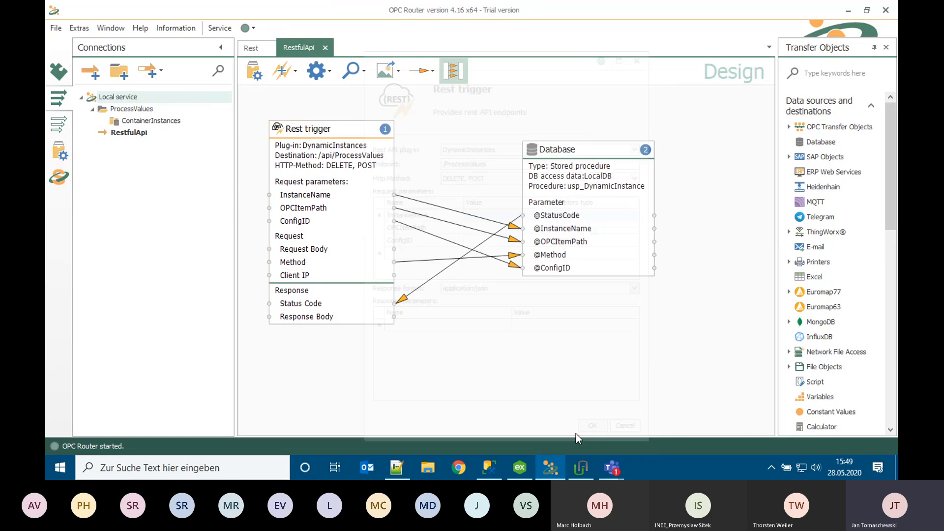
Set RestfulApi productive by sending the whole project with a service restart, and reopen the connection in the runtime view
click(254, 72)
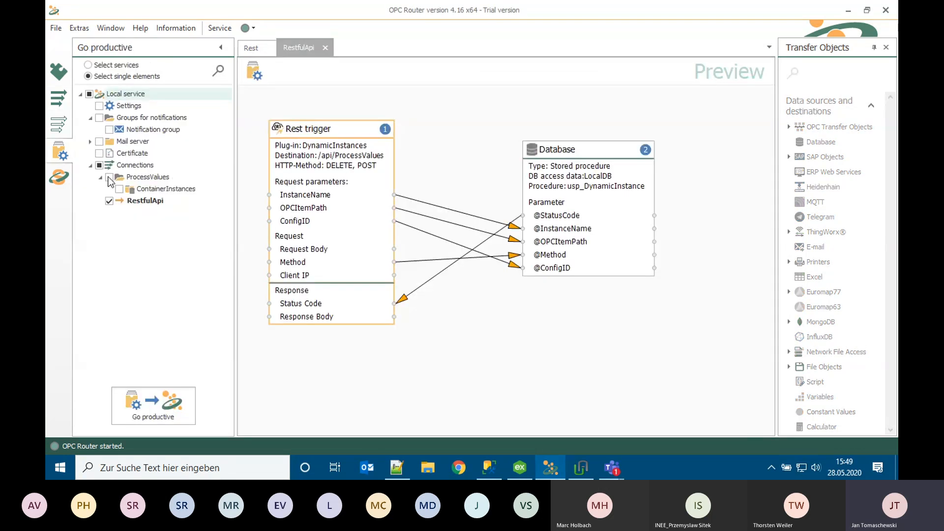
click(141, 407)
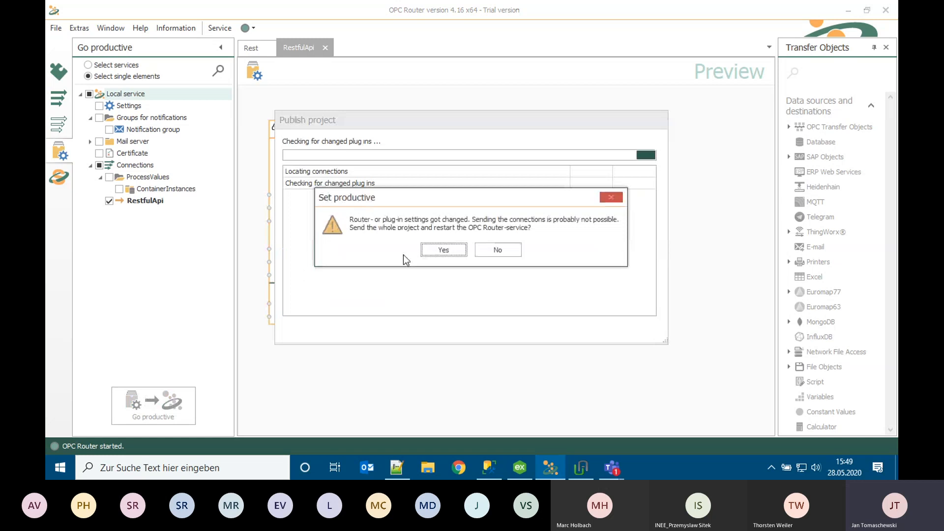
click(441, 250)
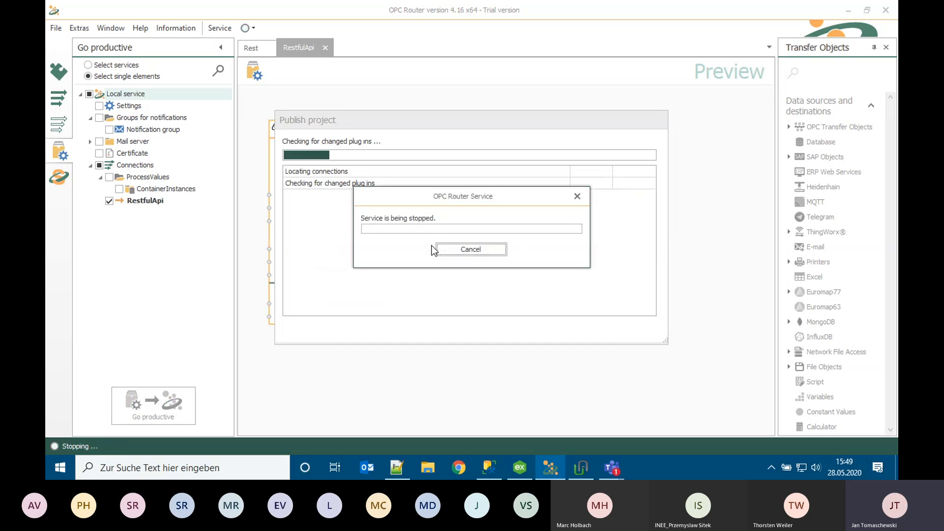
click(59, 178)
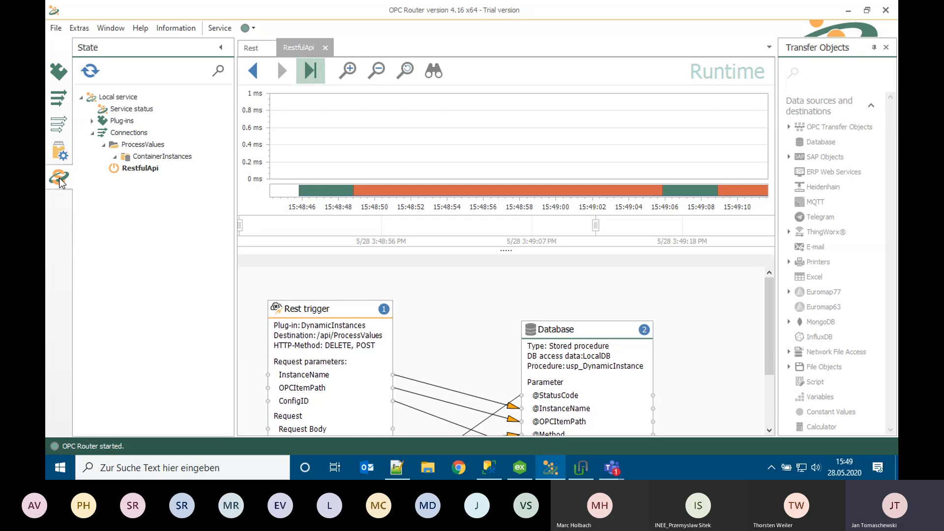
click(325, 48)
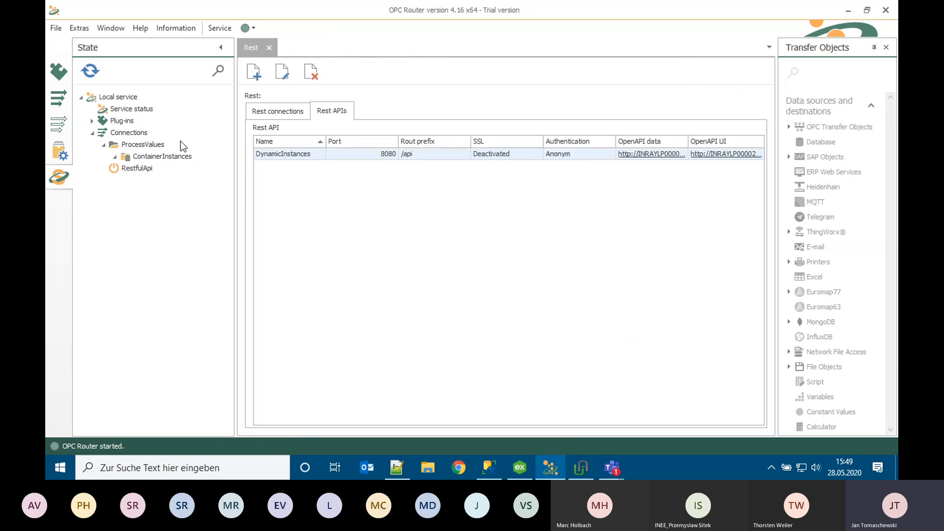
double_click(141, 168)
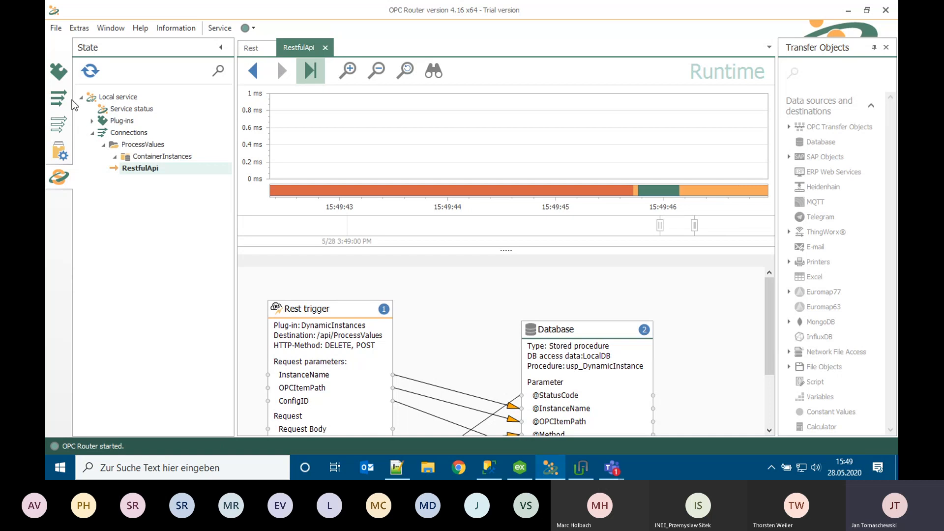
Open the OpenAPI UI page of the DynamicInstances Rest API from the Rest plug-in and dismiss the translation offer
click(59, 72)
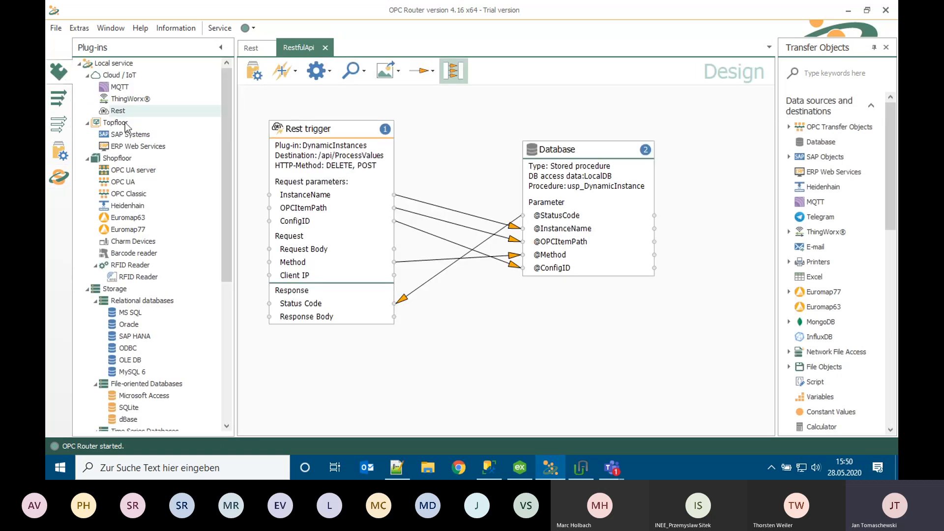
click(137, 111)
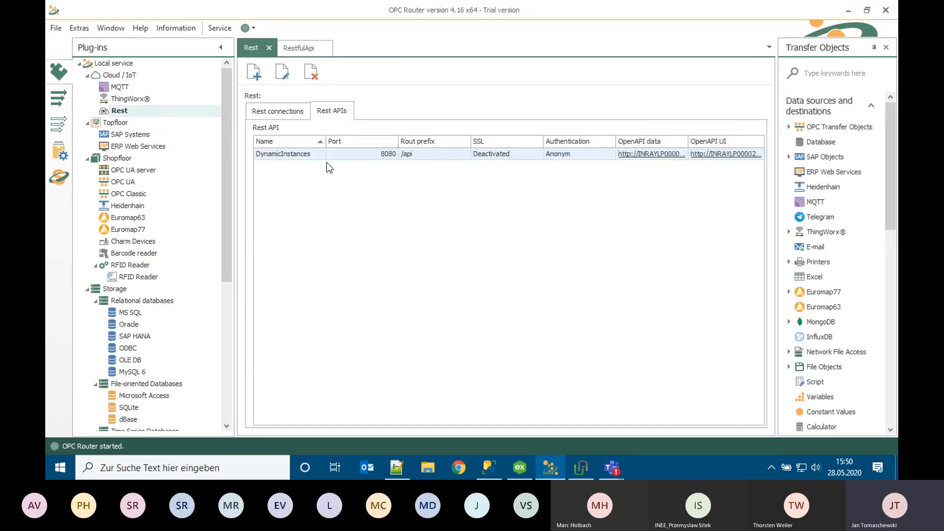
click(722, 153)
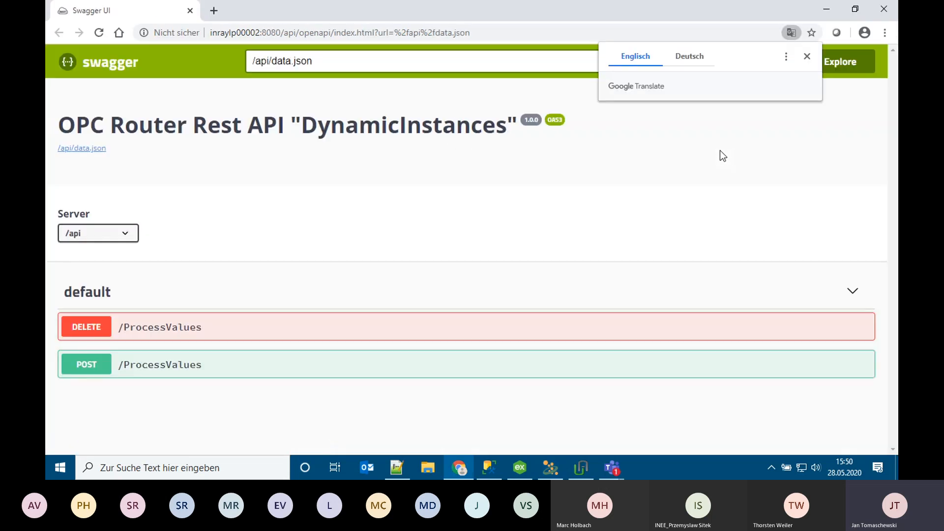
click(807, 57)
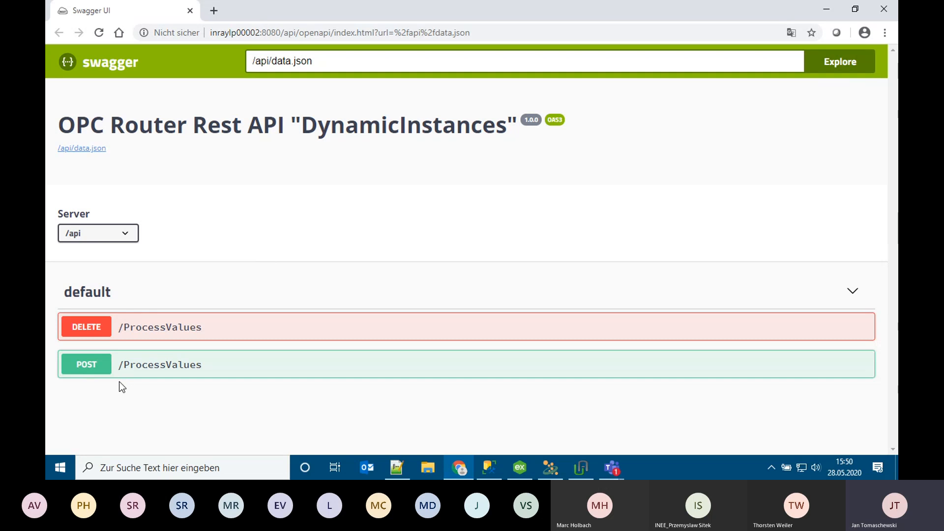
Enable a trial request for POST /ProcessValues and enter Current Temperature as the InstanceName
click(93, 372)
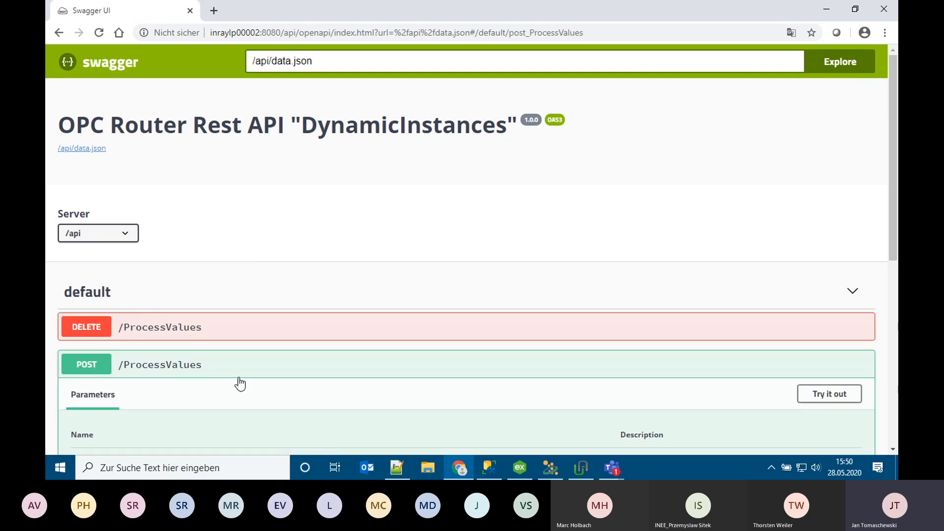
scroll(265, 361, down, 4)
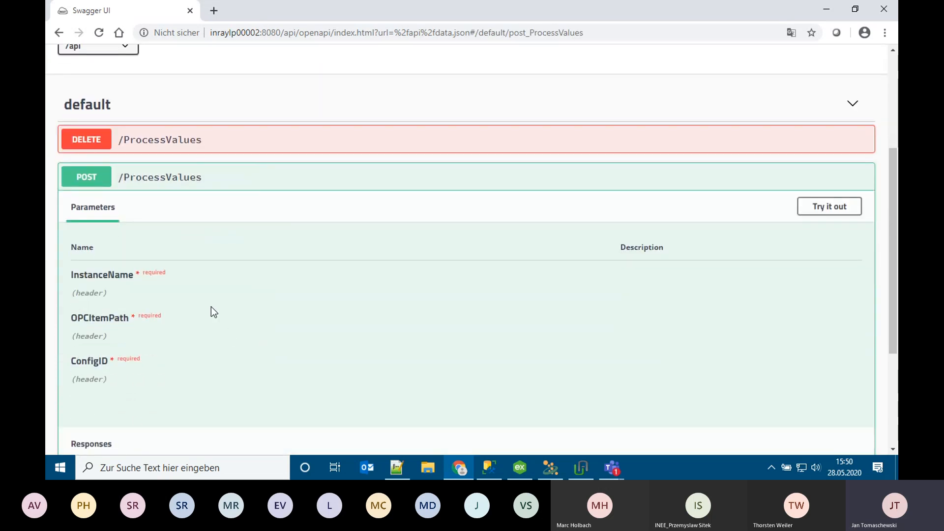
click(818, 208)
click(489, 287)
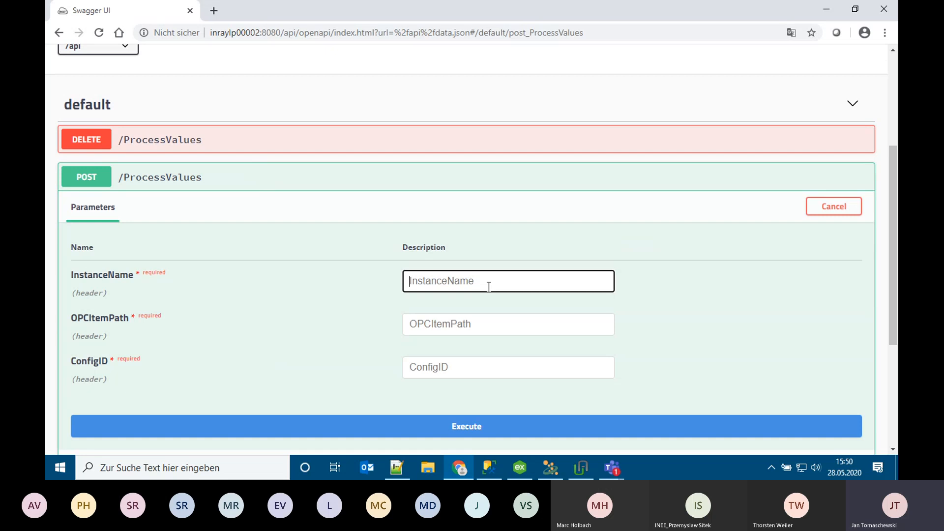
text(Current)
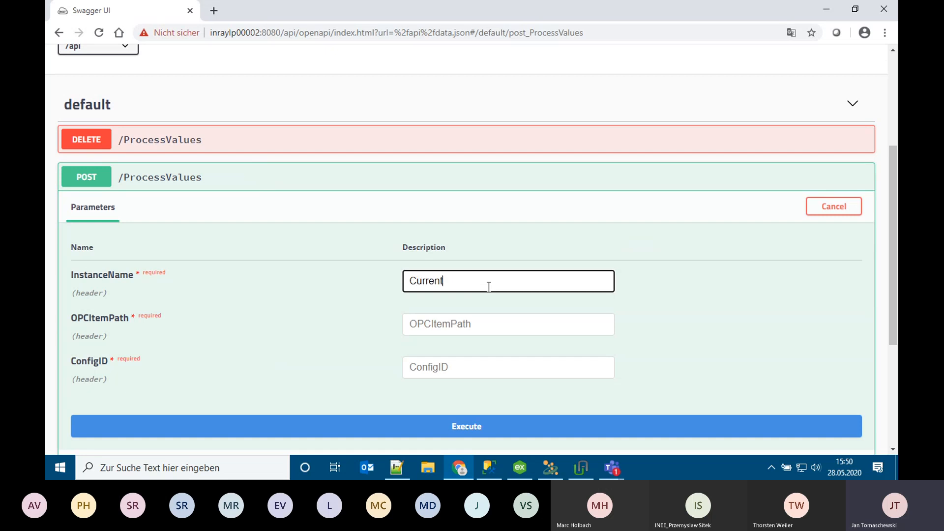
text( Temperature)
key(Tab)
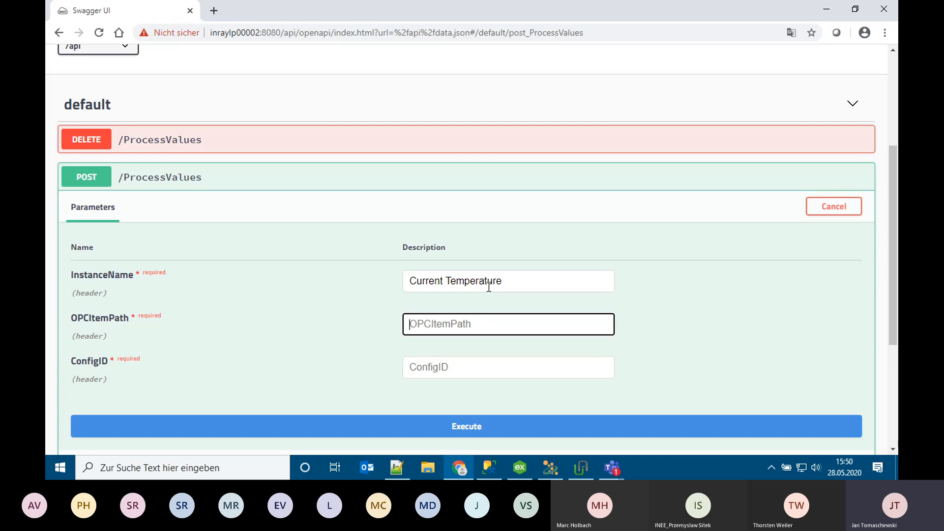
text([api].[Process Values\ContainerInstances])
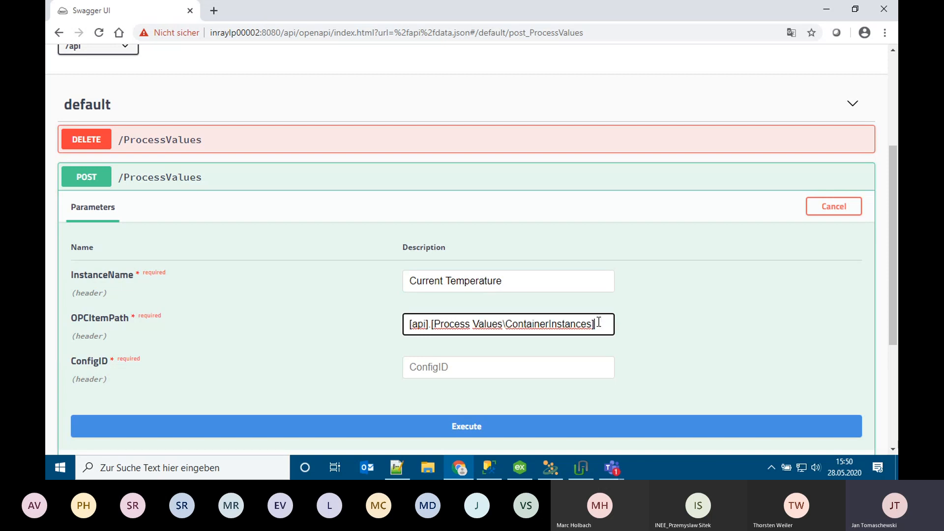
key(ctrl+a)
key(BackSpace)
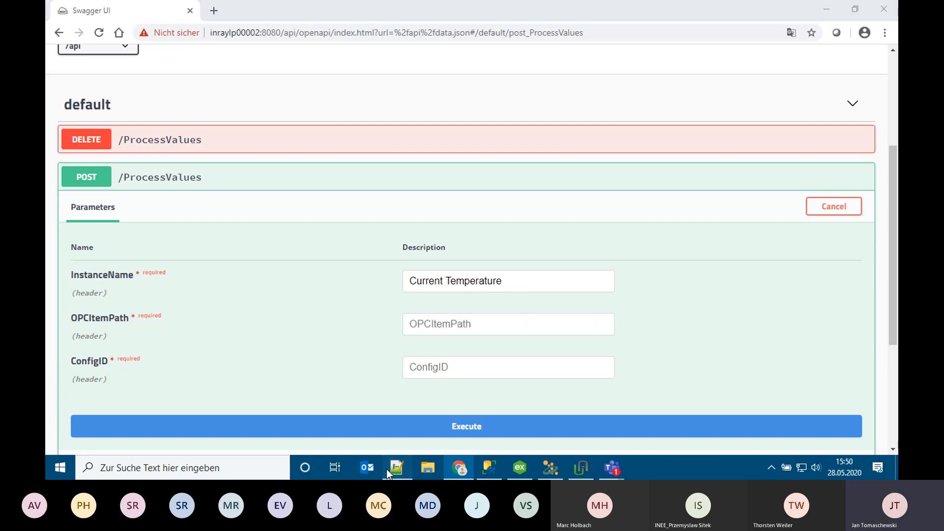
Set OPCItemPath to ns=2;s=Machine1.Machine1.ProductionData.CurrentData.CurrentTemperature from the Notepad++ notes and ConfigID to 1
click(386, 469)
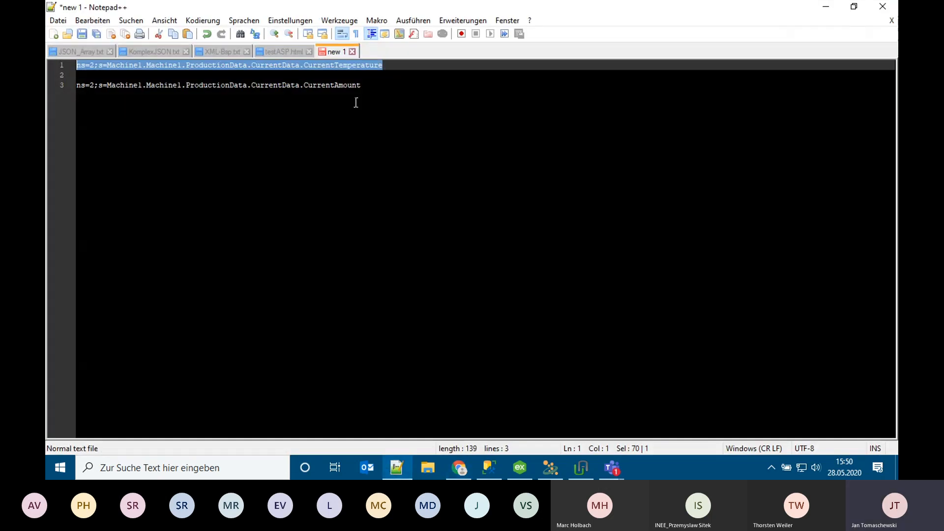
click(550, 471)
click(458, 468)
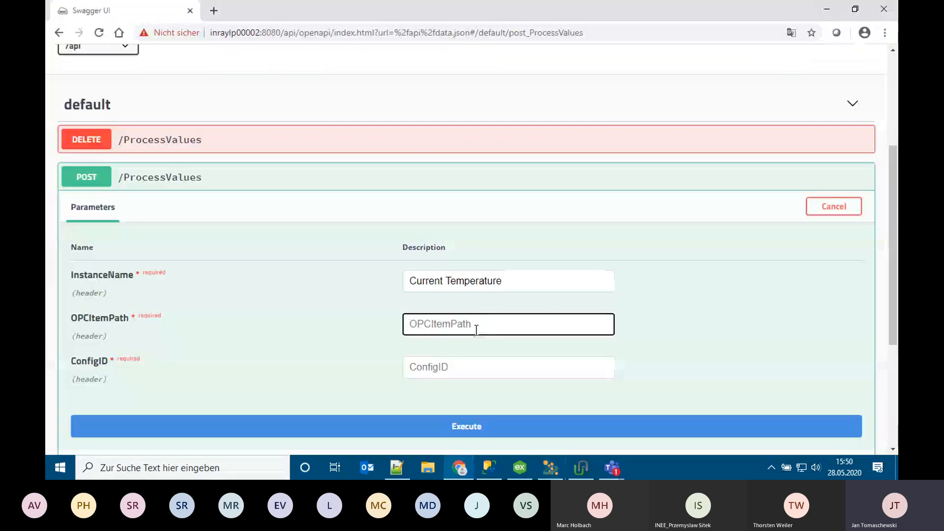
text(ns=2;s=Machine1.Machine1.ProductionData.CurrentData.CurrentTemperature)
click(461, 368)
text(1)
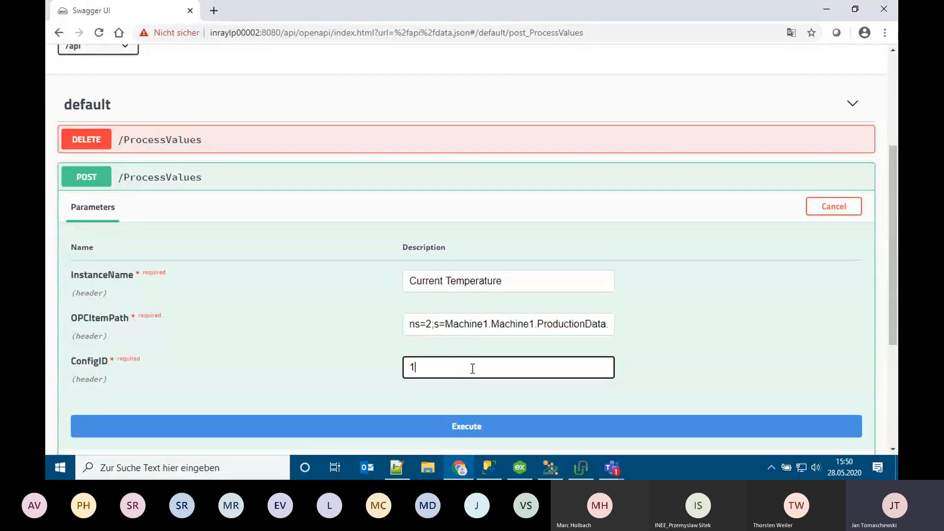
Execute the POST request and read its server response code, body and headers
scroll(666, 362, down, 1)
click(509, 369)
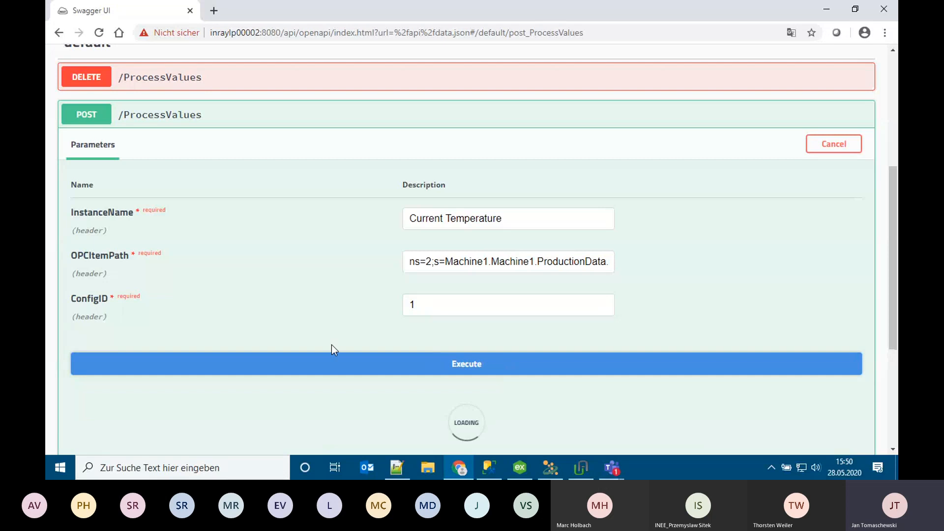
scroll(314, 335, down, 2)
scroll(315, 334, down, 2)
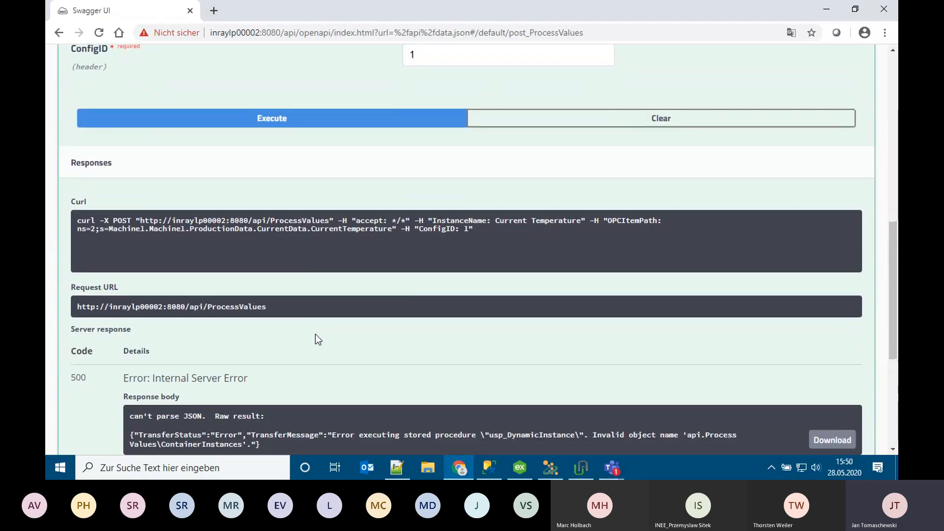
scroll(314, 335, down, 2)
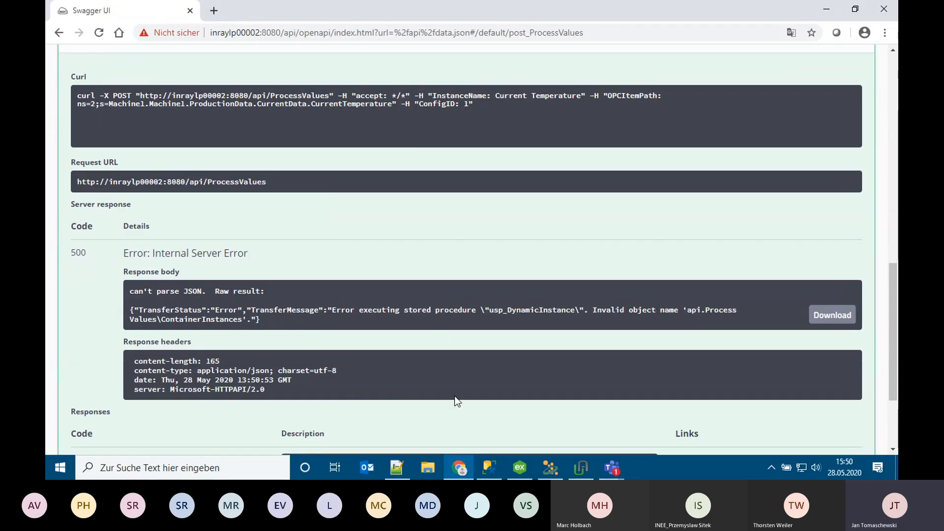
Switch to OPC Router and inspect the RestfulApi transfer and its Database object's message in the runtime view
click(550, 468)
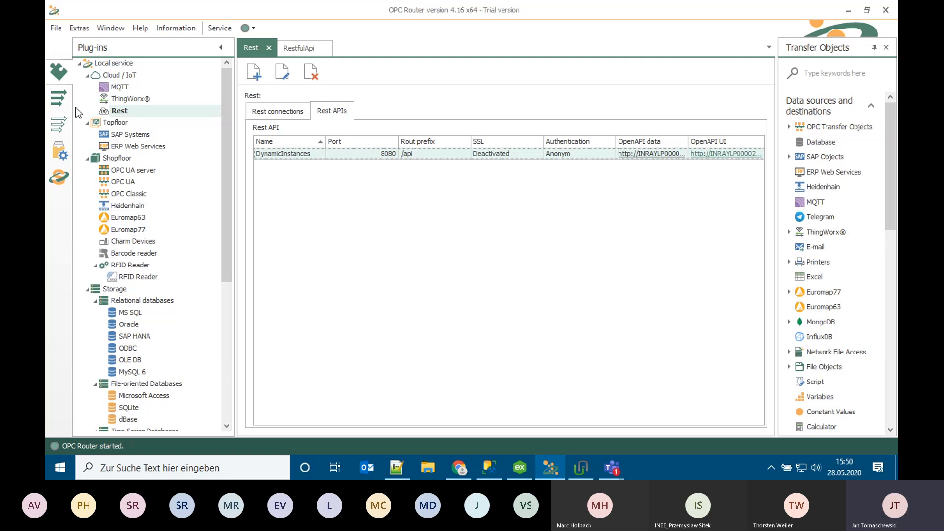
click(59, 153)
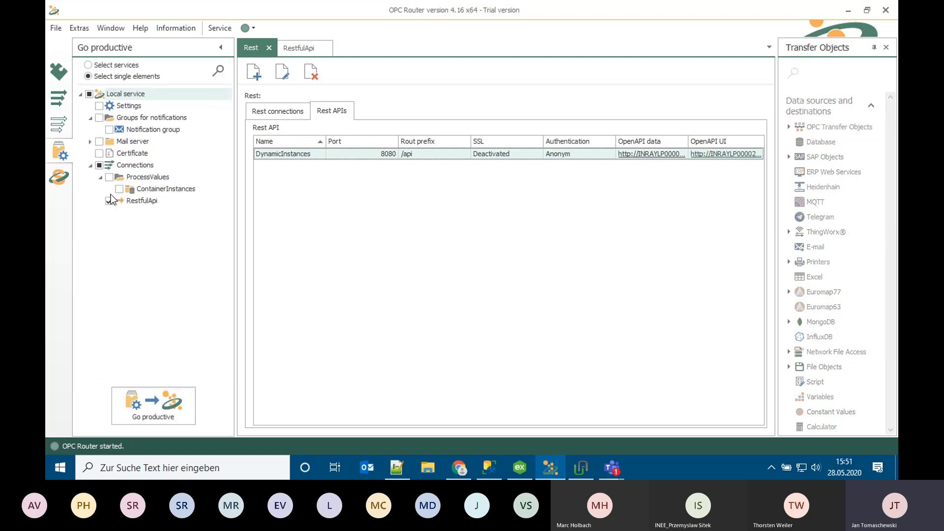
double_click(136, 201)
click(59, 177)
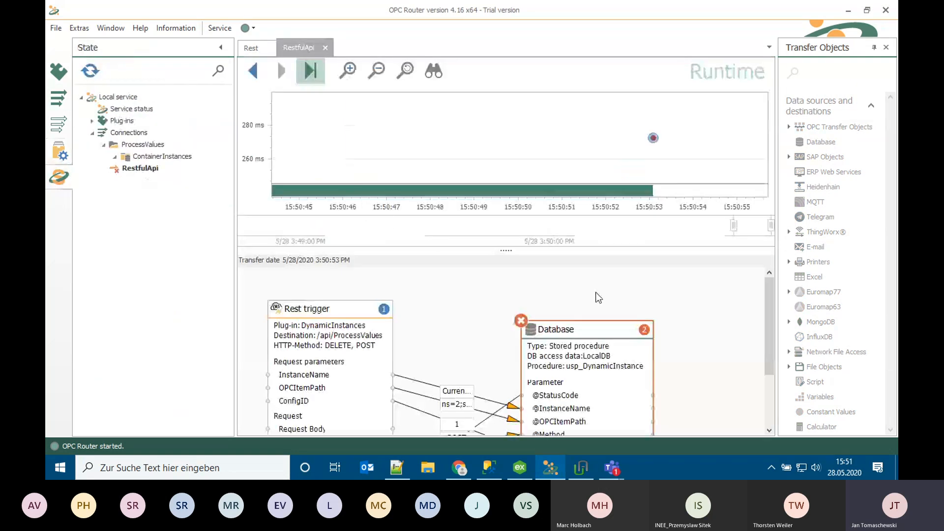
scroll(590, 293, down, 3)
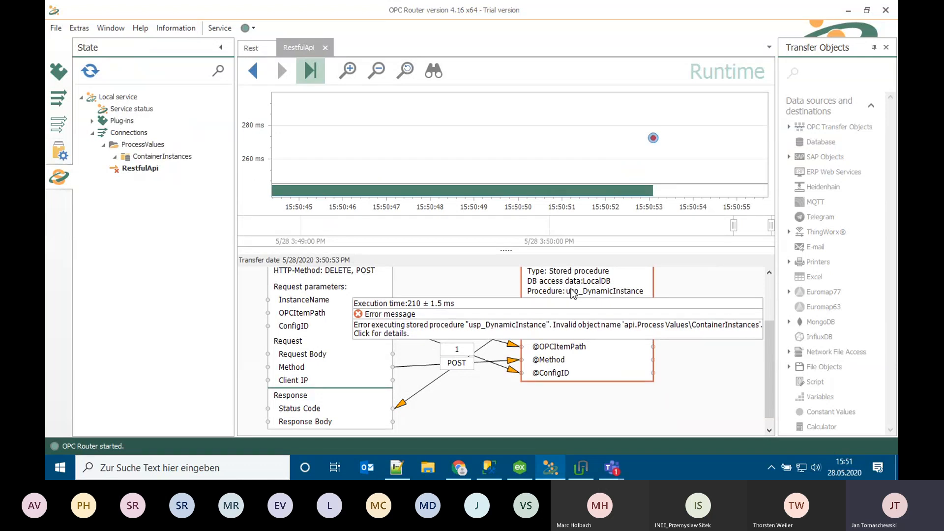
Switch to SQL Server Management Studio and replace the NOT EXISTS check's table reference in usp_DynamicInstance with the api.ProcessValues\ContainerInstances table from OPCRouterRuntime
click(488, 473)
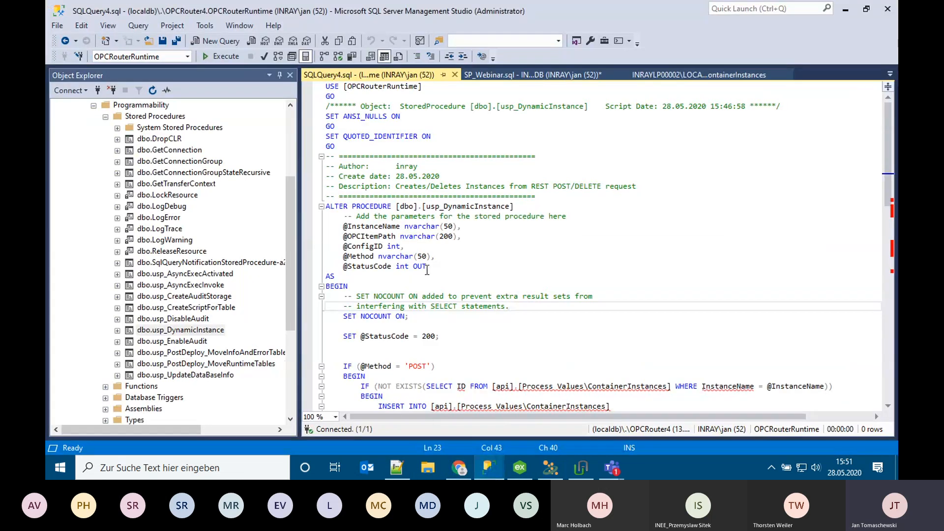
scroll(430, 270, down, 4)
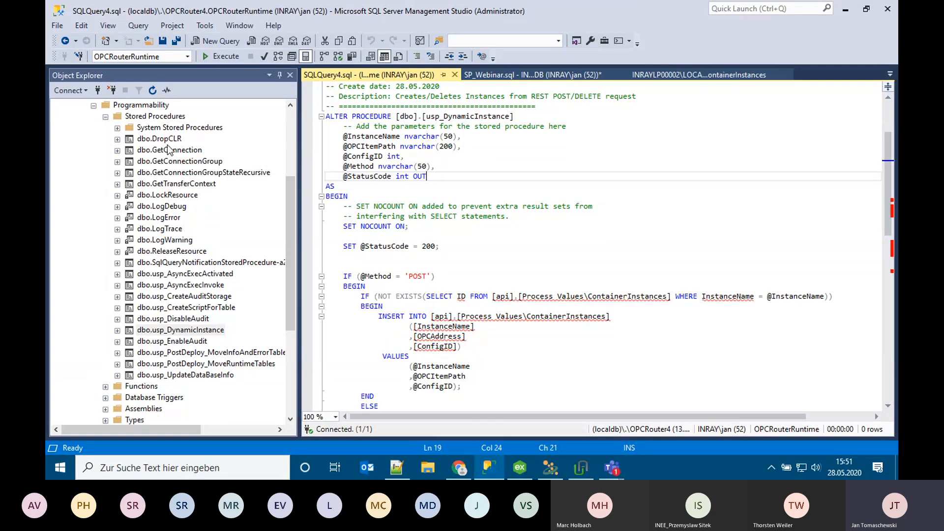
scroll(178, 195, up, 5)
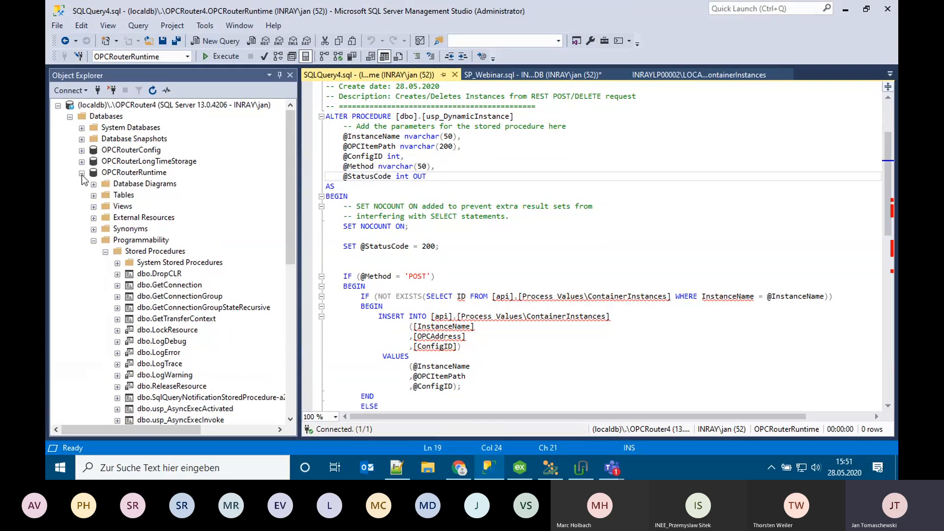
click(94, 198)
click(161, 152)
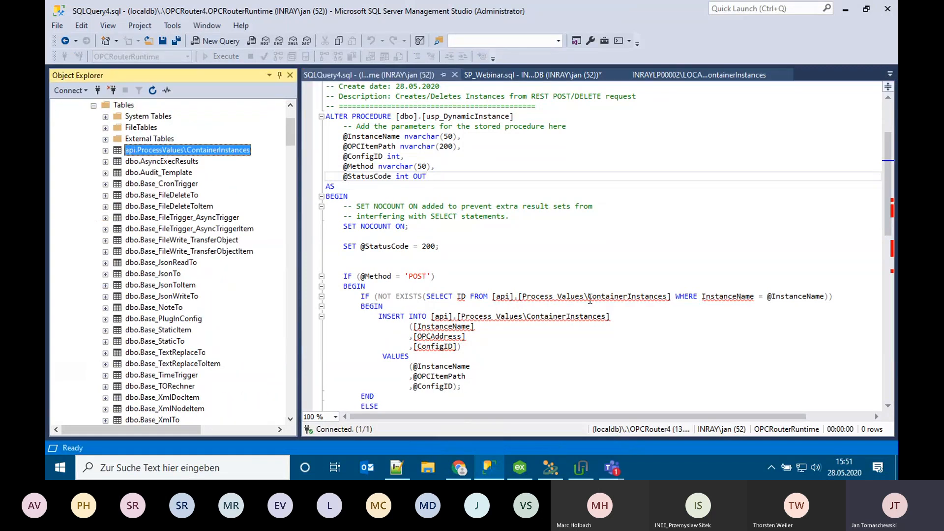
drag(672, 296, 495, 300)
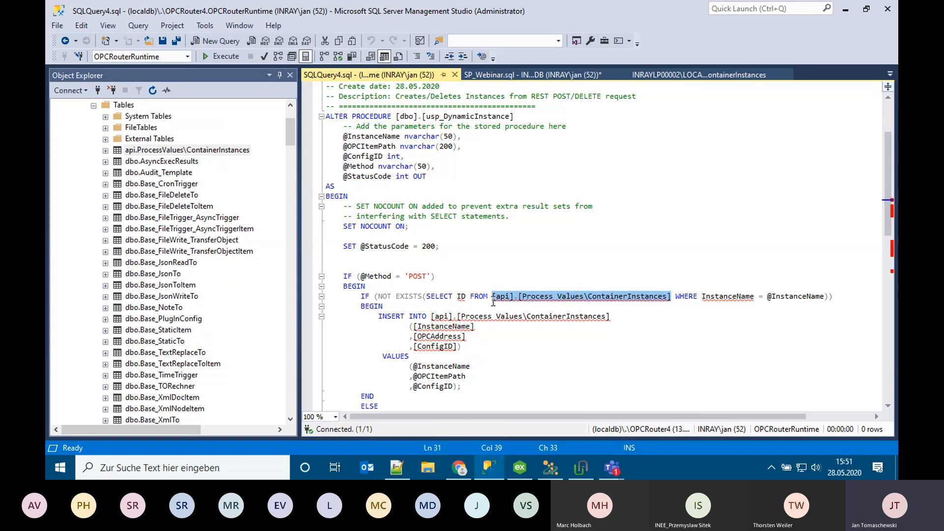
key(Delete)
click(211, 151)
drag(211, 149, 492, 300)
click(497, 307)
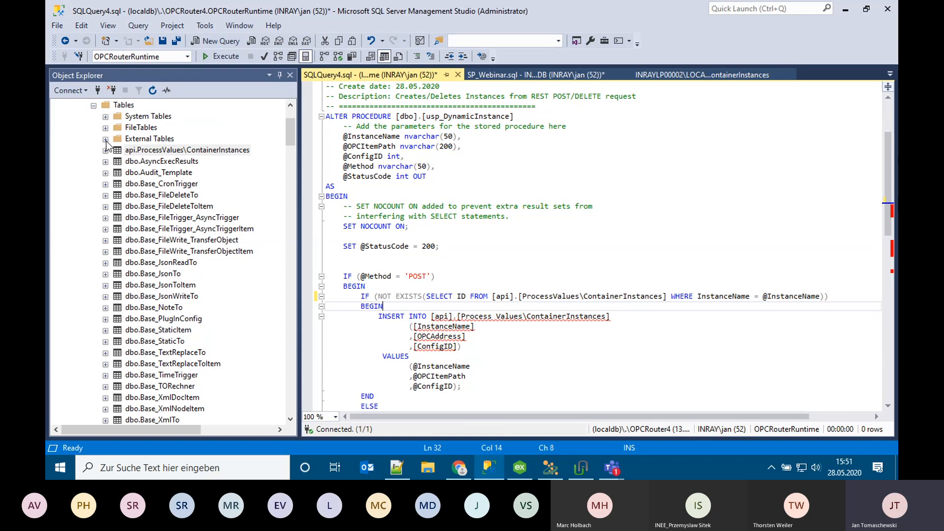
Check the ContainerInstances table's columns and set the UPDATE statement's table to [api].[ProcessValues\ContainerInstances]
click(105, 150)
click(117, 161)
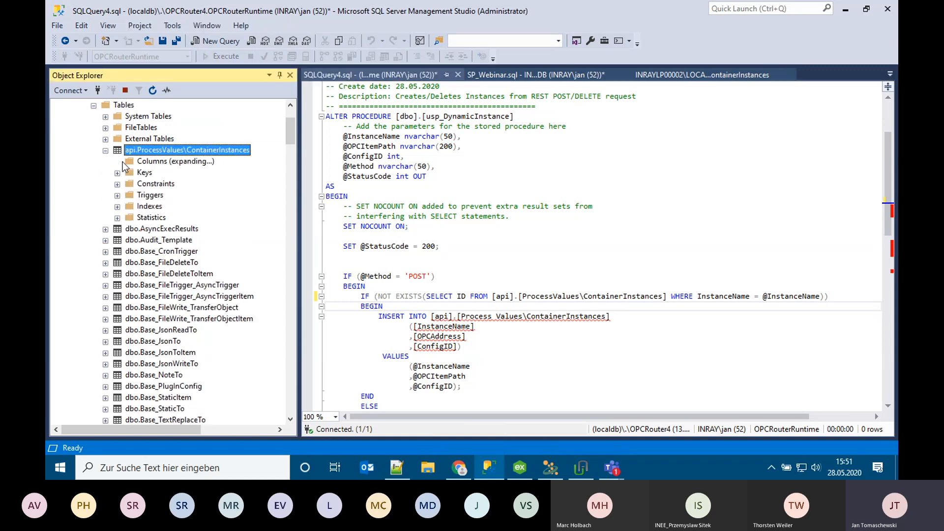
scroll(140, 201, down, 3)
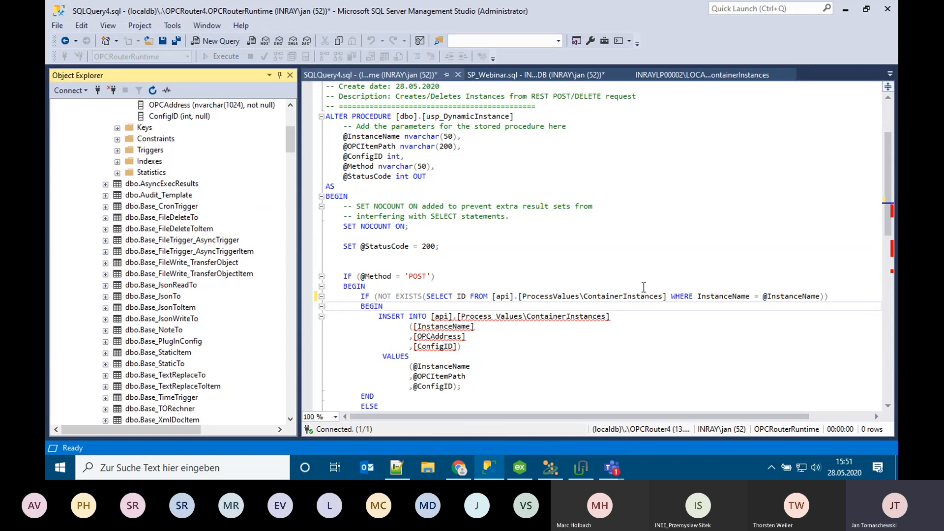
mouse_move(670, 299)
drag(667, 296, 492, 297)
key(ctrl+c)
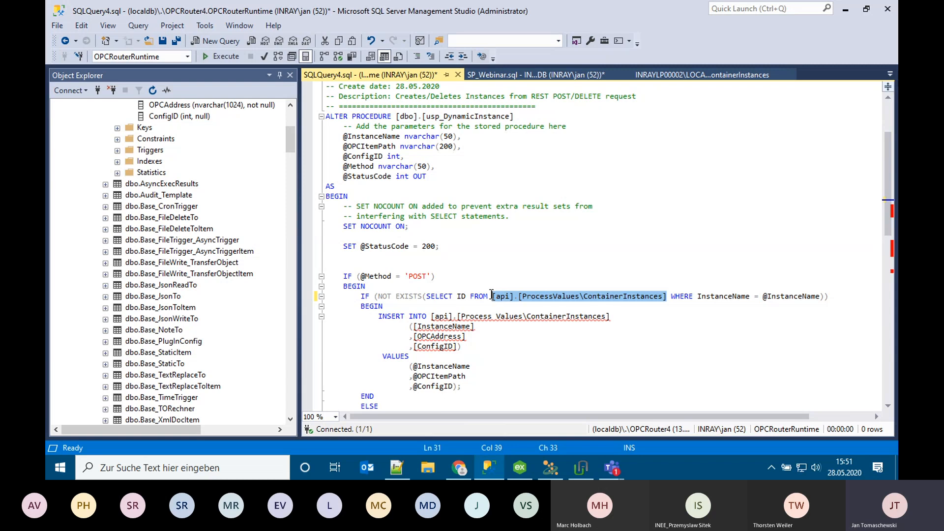
scroll(505, 314, down, 3)
drag(588, 337, 410, 338)
key(ctrl+v)
scroll(516, 246, down, 2)
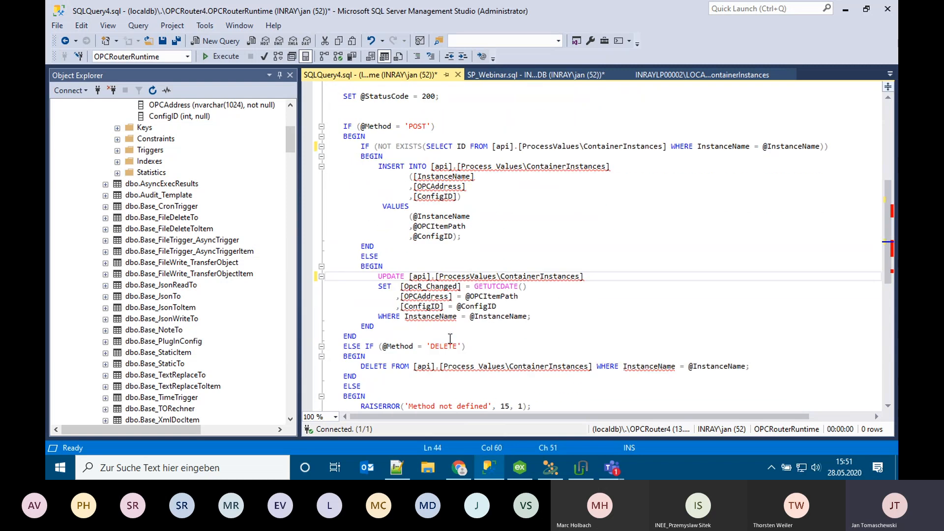
Replace the table reference in the INSERT INTO and DELETE FROM statements with [api].[ProcessValues\ContainerInstances]
drag(610, 167, 431, 167)
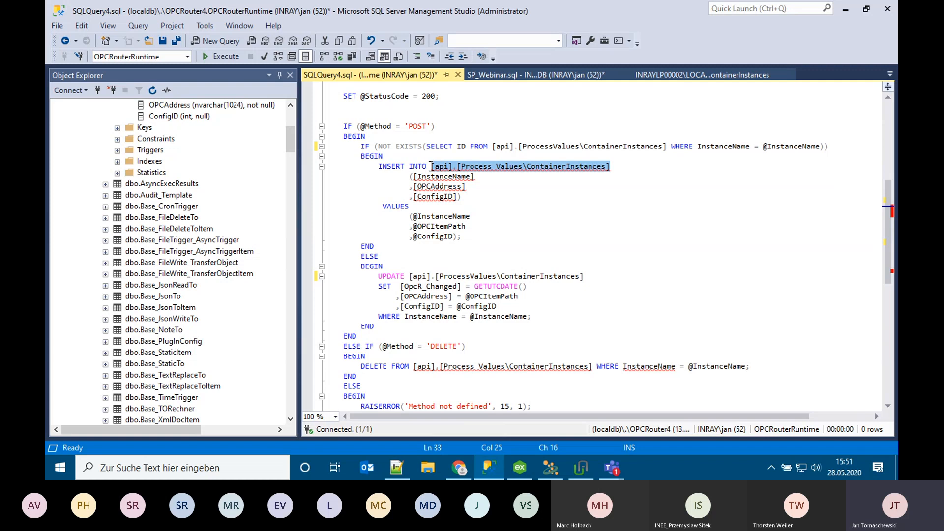
key(ctrl+v)
scroll(470, 216, down, 1)
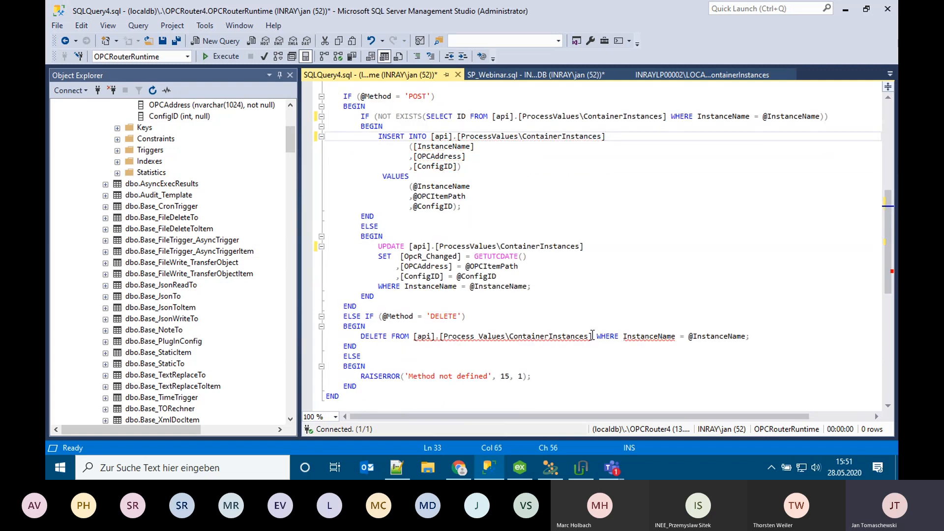
drag(593, 336, 414, 336)
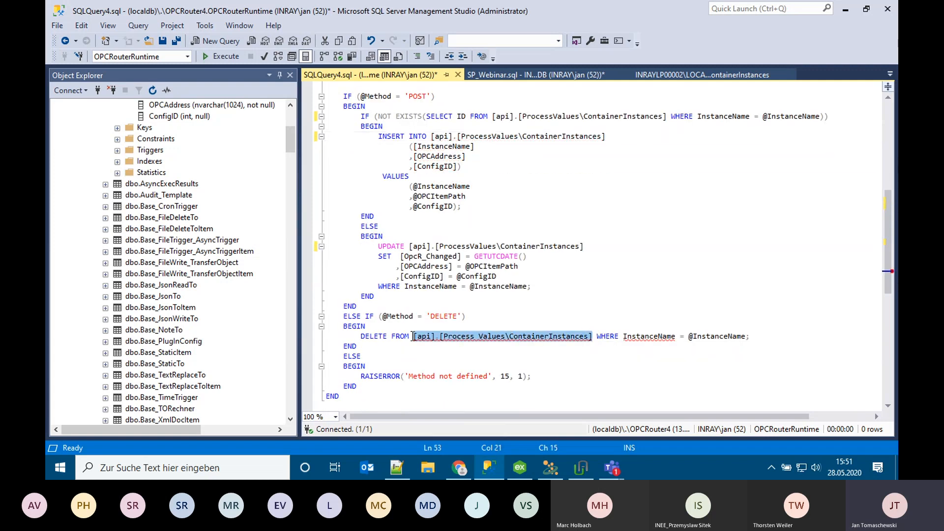
key(ctrl+v)
Execute the corrected usp_DynamicInstance script and recheck the Database object's message in OPC Router's runtime view
key(F5)
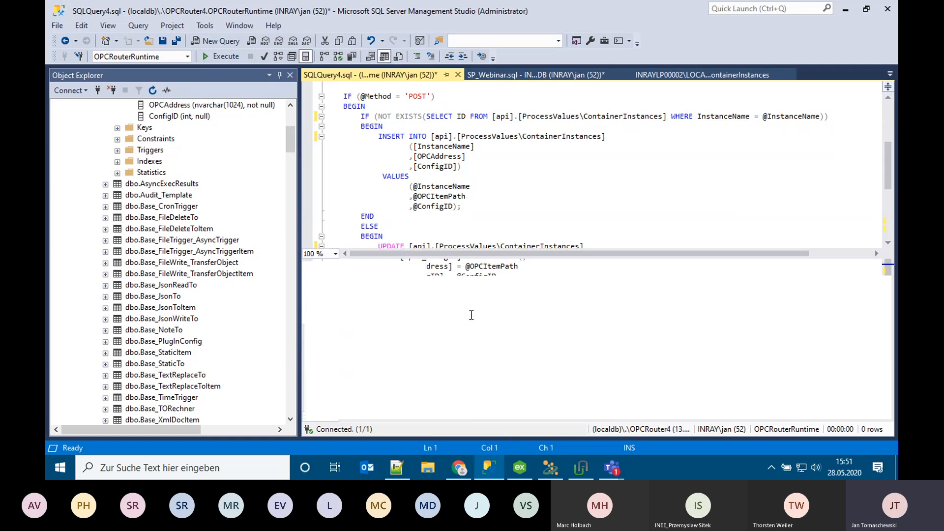
drag(476, 256, 481, 332)
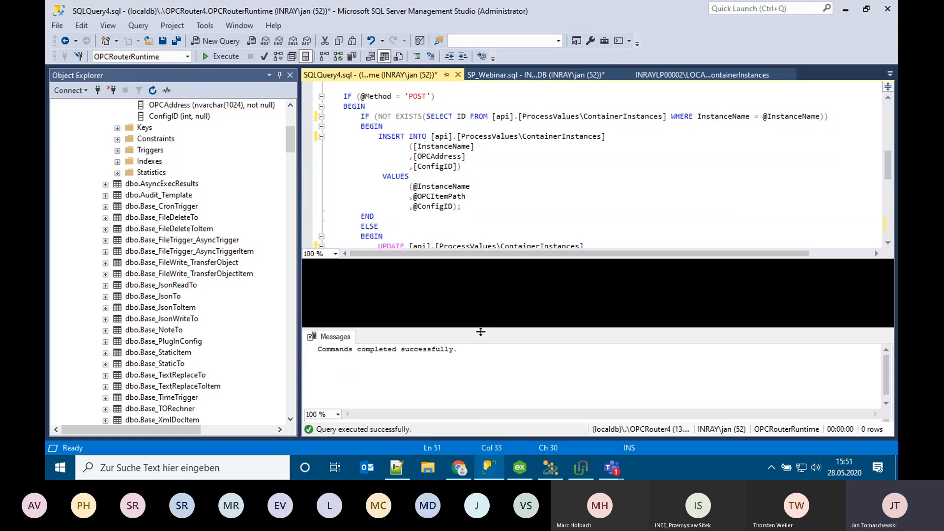
click(555, 469)
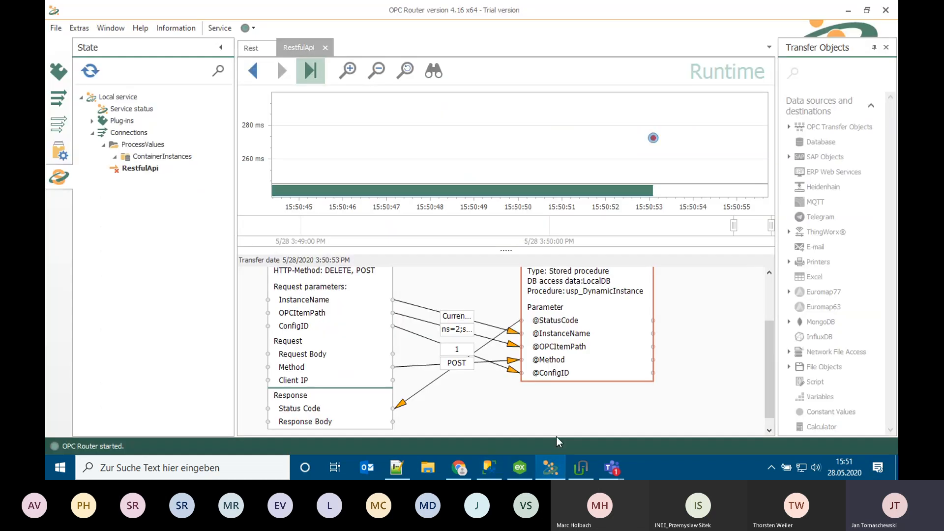
mouse_move(568, 295)
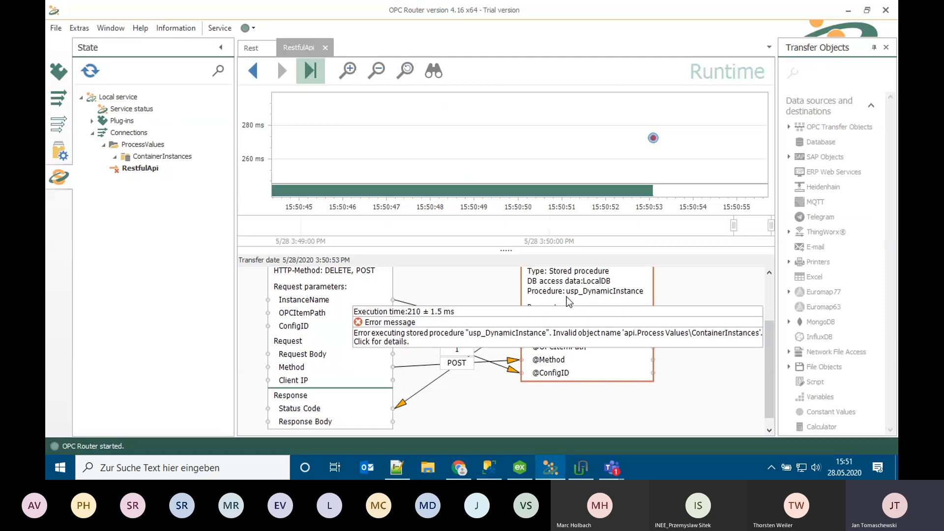
mouse_move(653, 139)
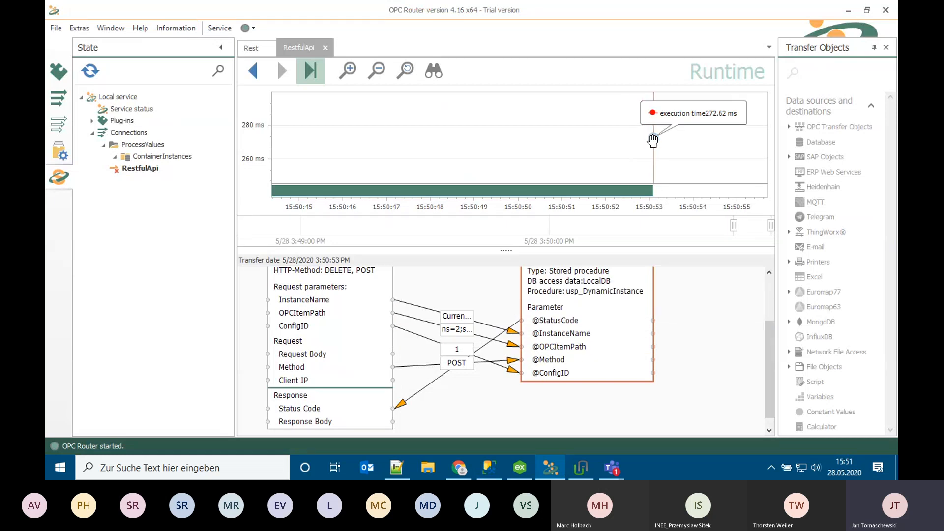
Execute the POST /ProcessValues request again in Swagger UI and check its response code and the resulting RestfulApi transfer in OPC Router
click(464, 468)
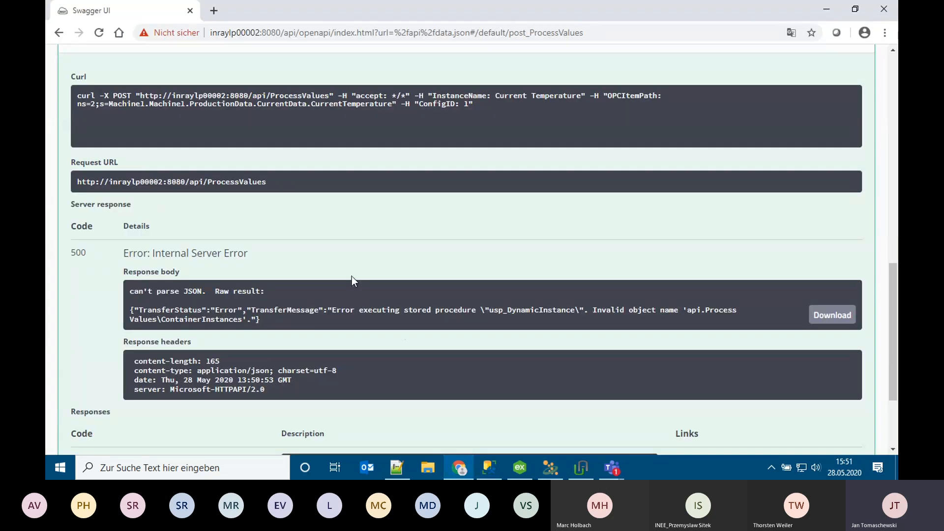
scroll(388, 273, up, 8)
click(355, 244)
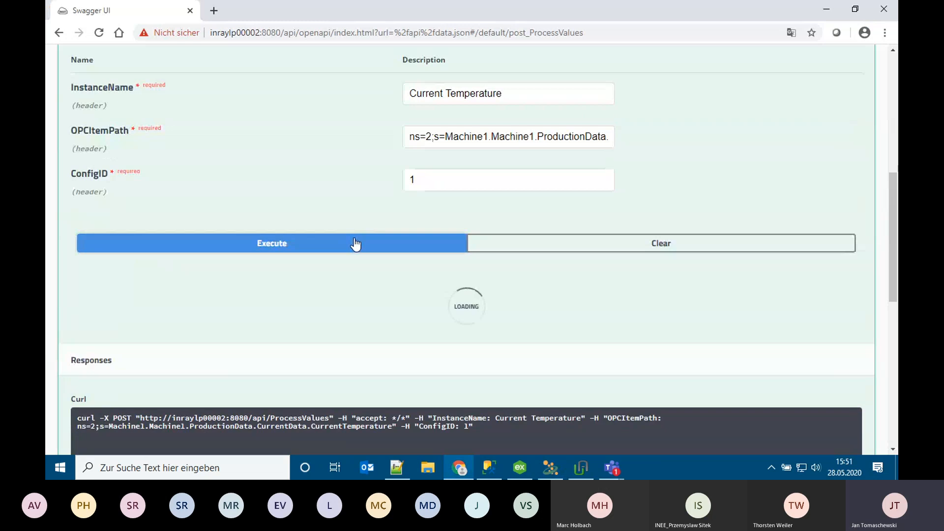
scroll(336, 260, down, 1)
scroll(336, 261, down, 2)
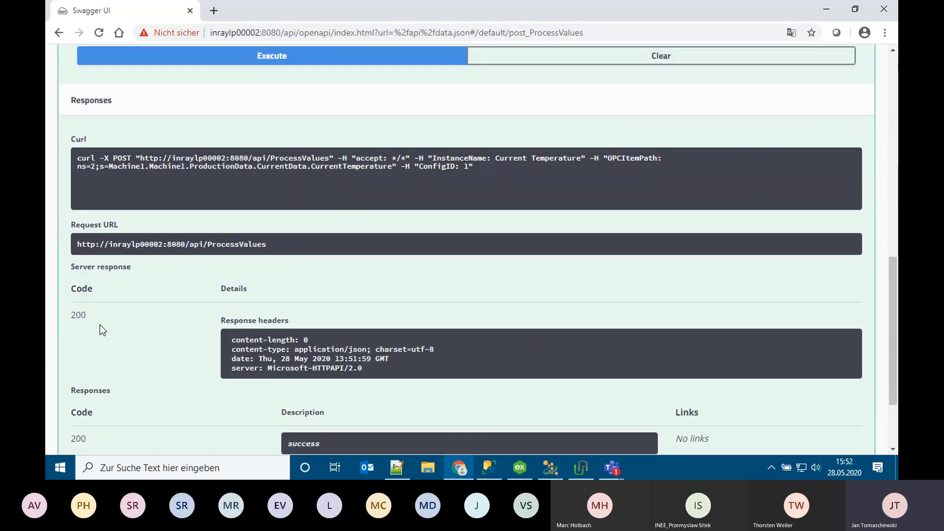
drag(103, 314, 48, 311)
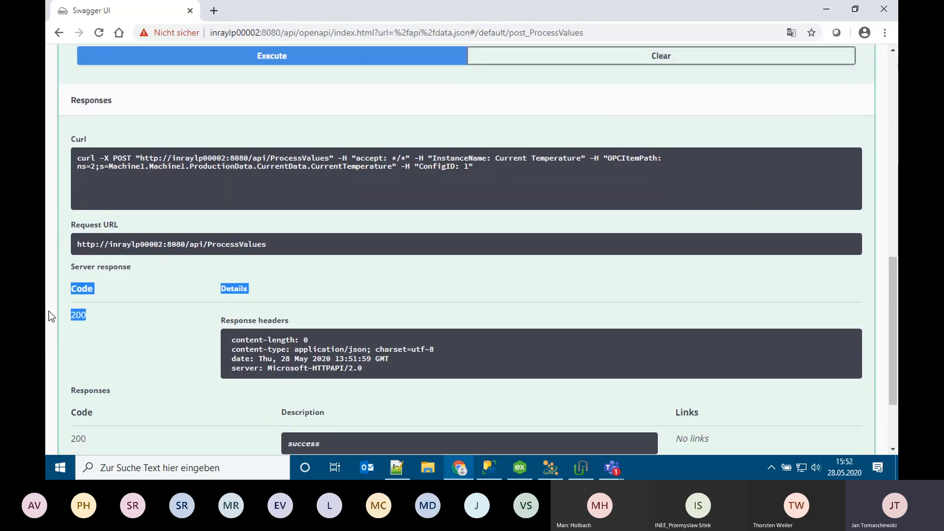
click(553, 474)
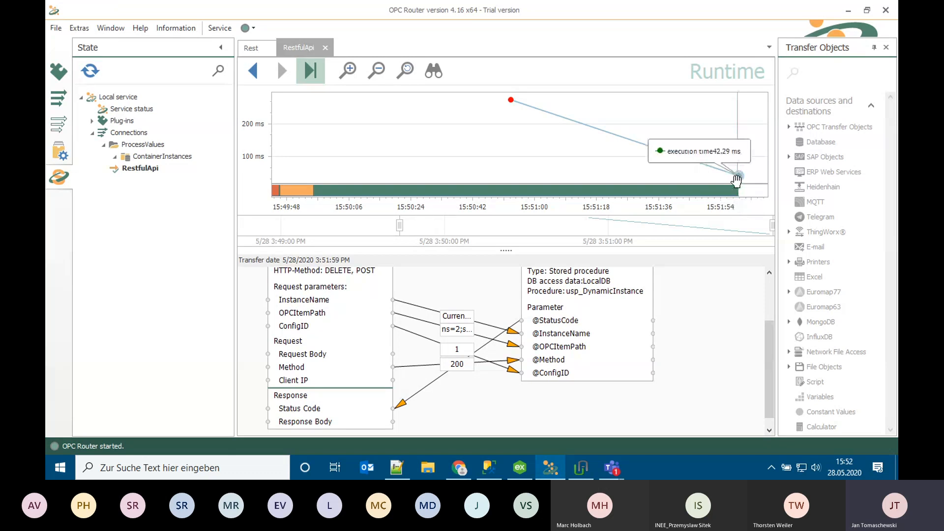
Return to SQL Server Management Studio and close the SP_Webinar.sql query without saving it
click(490, 471)
click(555, 75)
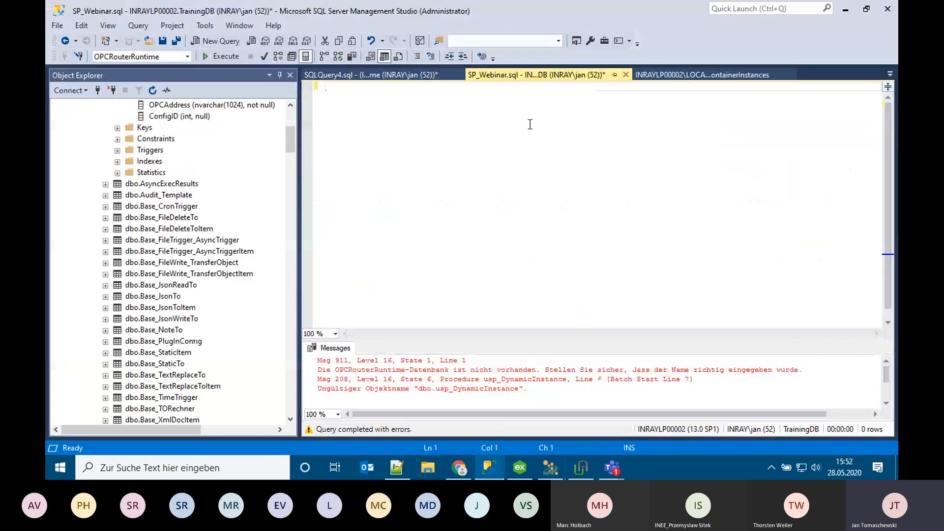
click(158, 228)
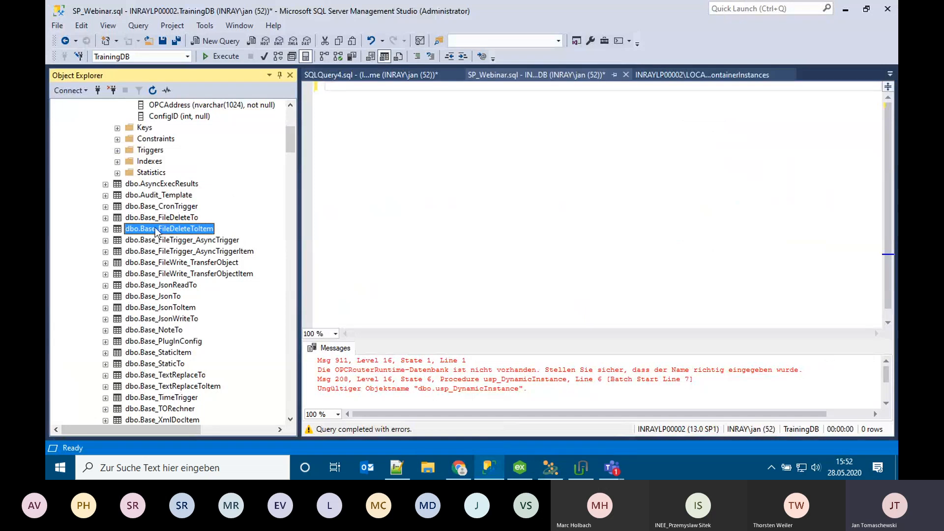
scroll(215, 181, up, 5)
scroll(214, 181, up, 1)
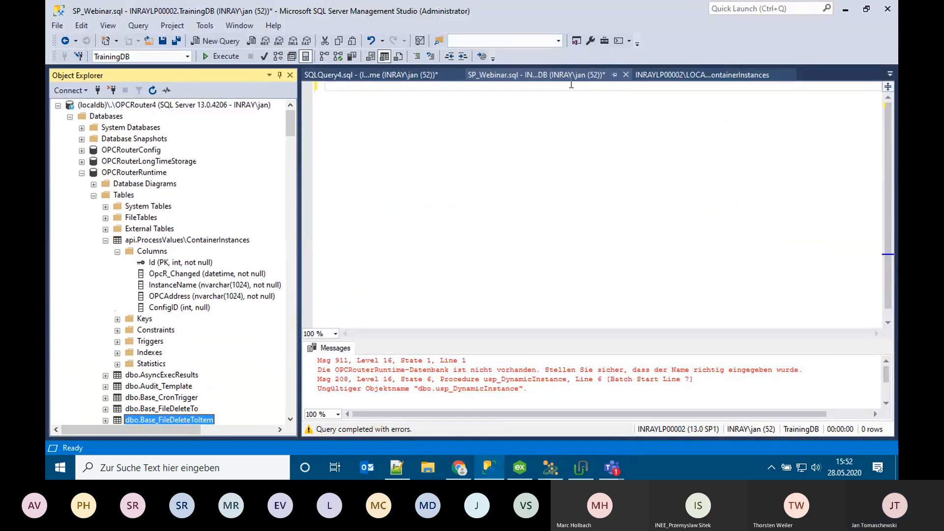
click(626, 75)
click(517, 308)
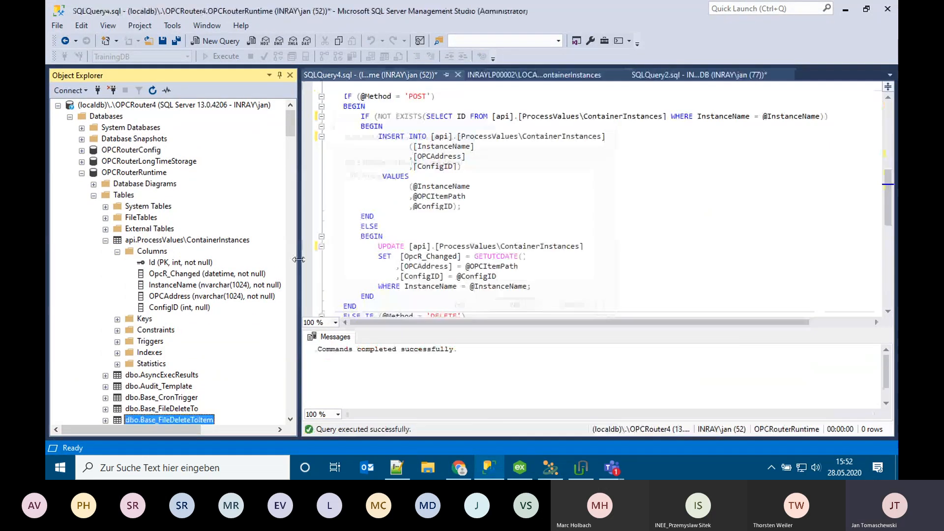
Select the top 1000 rows of api.ProcessValues\ContainerInstances and inspect the entry made by the POST request
right_click(172, 241)
click(202, 190)
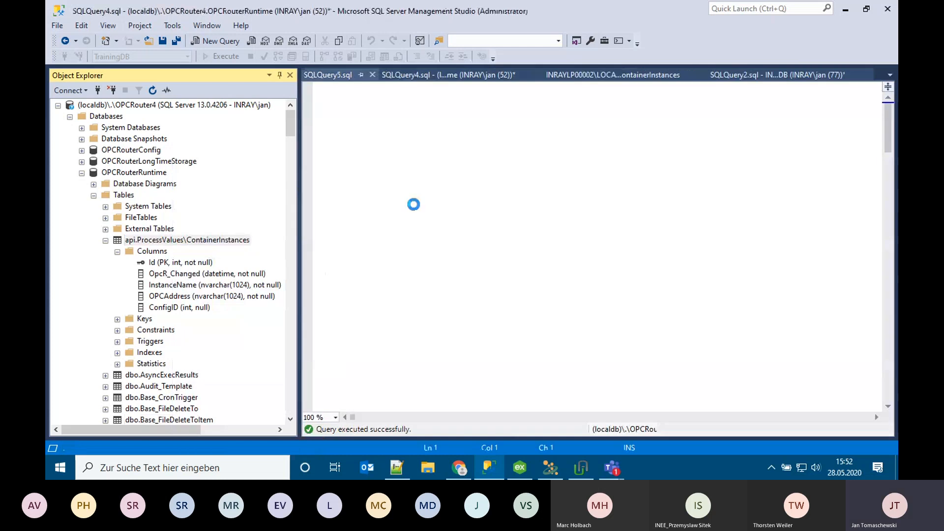
drag(382, 295, 686, 297)
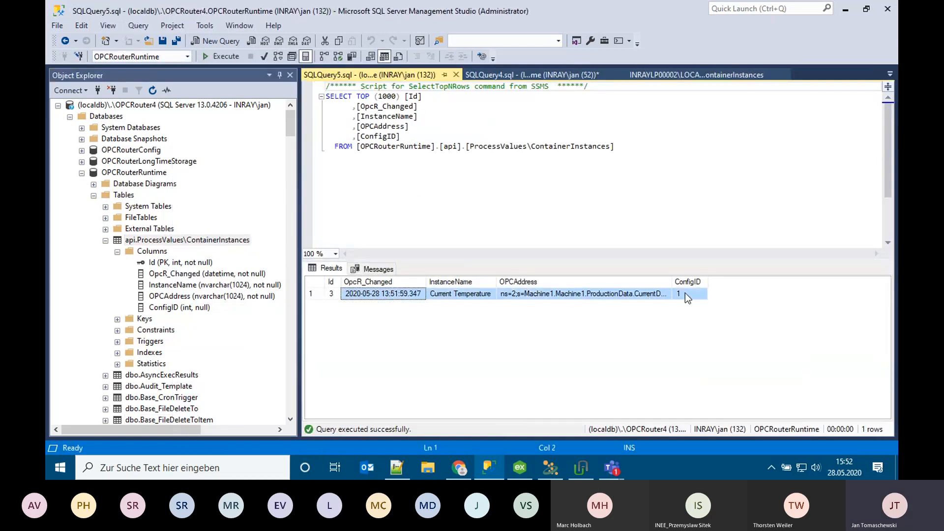
Switch back to Swagger UI and set the POST request's InstanceName to Current Amount
click(461, 471)
scroll(376, 293, up, 6)
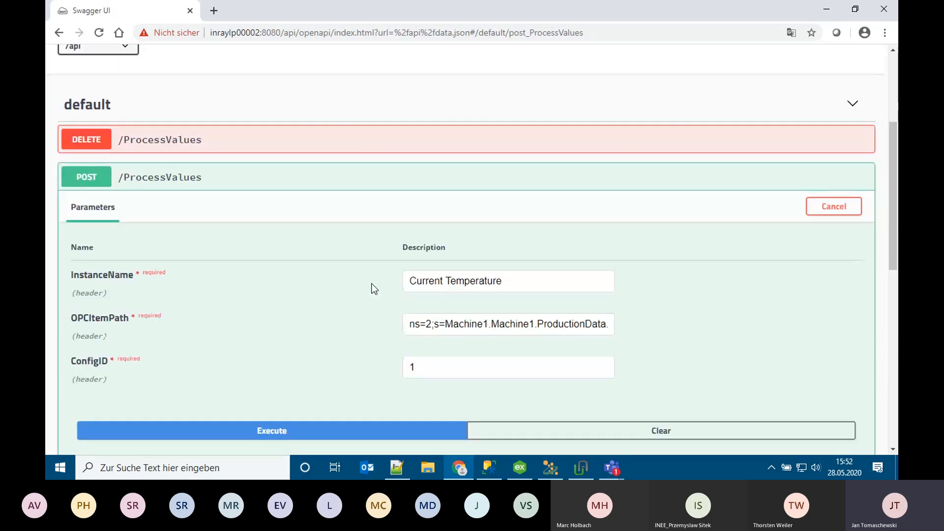
click(507, 283)
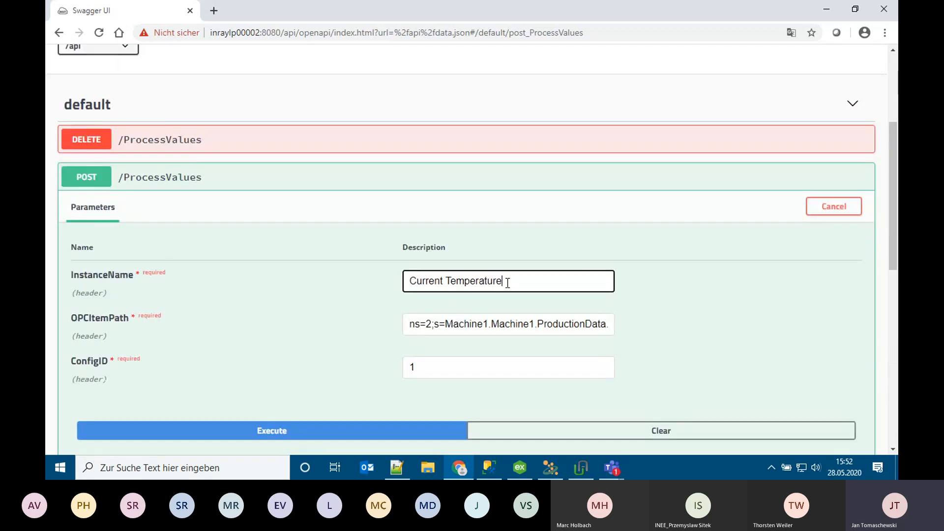
double_click(466, 281)
text(Amount)
Set OPCItemPath to ns=2;s=Machine1.Machine1.ProductionData.CurrentData.CurrentAmount and ConfigID to 2
double_click(552, 325)
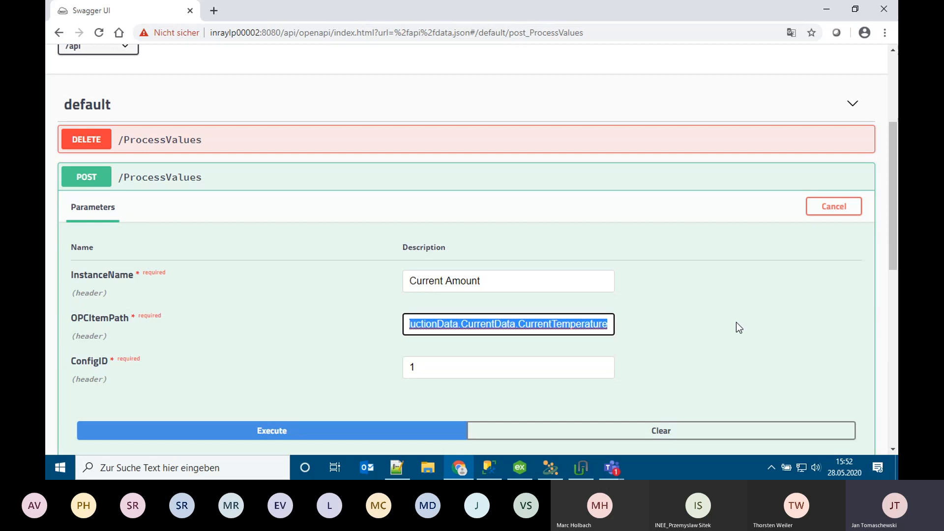
click(551, 324)
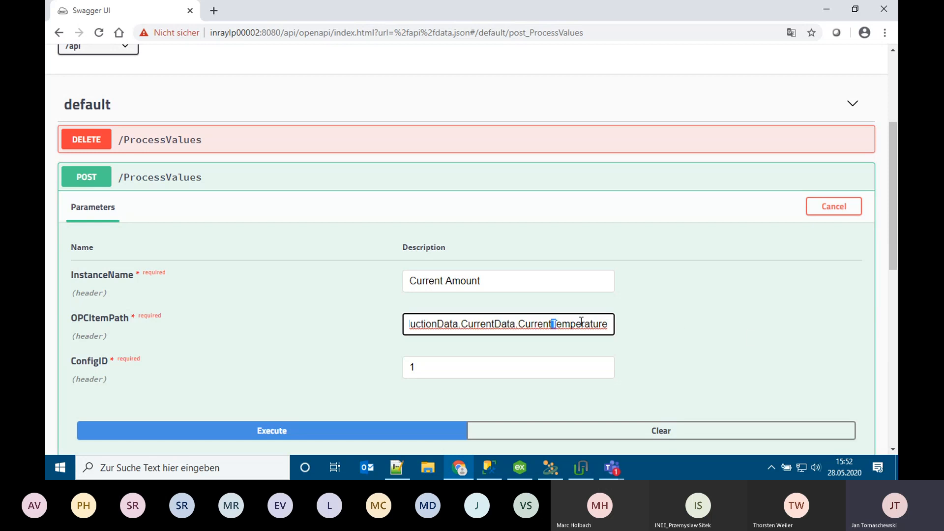
drag(552, 324, 755, 337)
text(Amount)
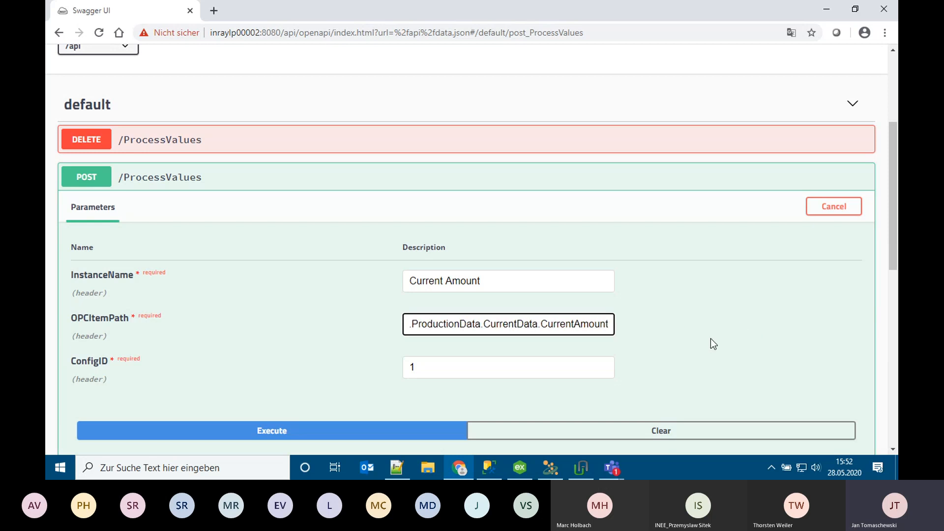
double_click(556, 370)
text(2)
scroll(344, 361, down, 1)
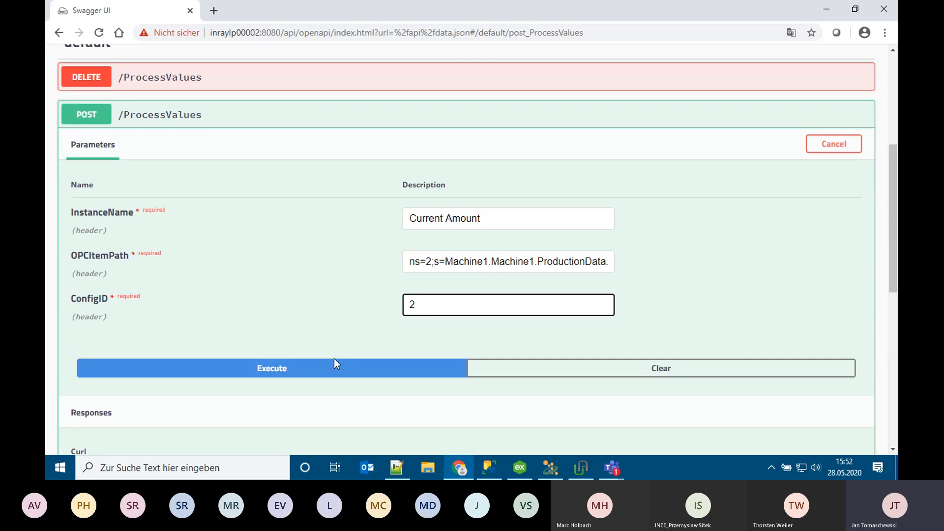
Execute the POST request for Current Amount and switch to OPC Router to inspect the RestfulApi transfer
click(334, 369)
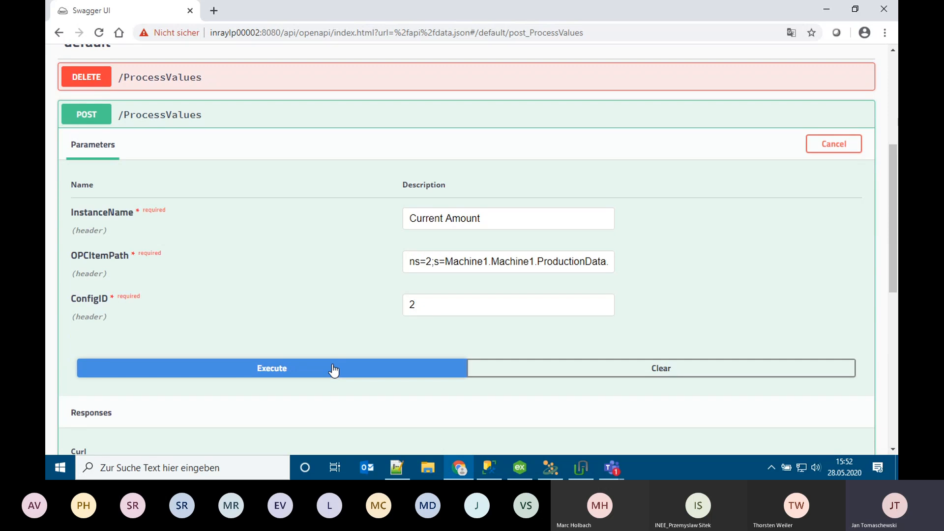
click(550, 468)
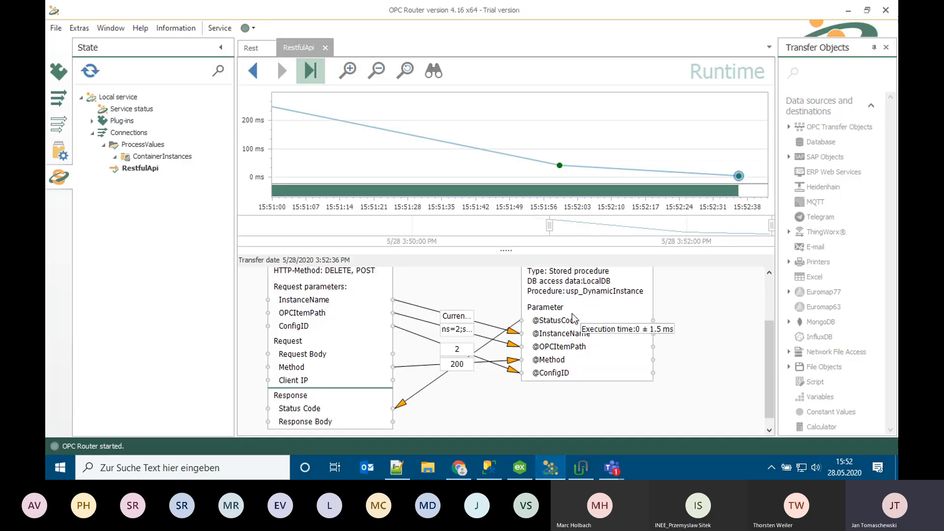
Switch to SQL Server Management Studio and rerun the SELECT TOP (1000) query on api.ProcessValues\ContainerInstances
click(489, 467)
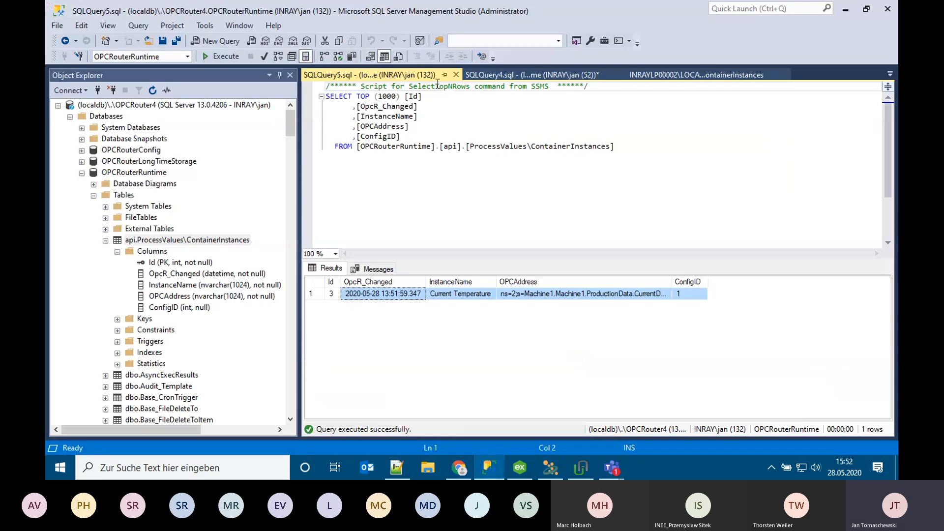
click(494, 75)
drag(447, 196, 565, 219)
click(568, 218)
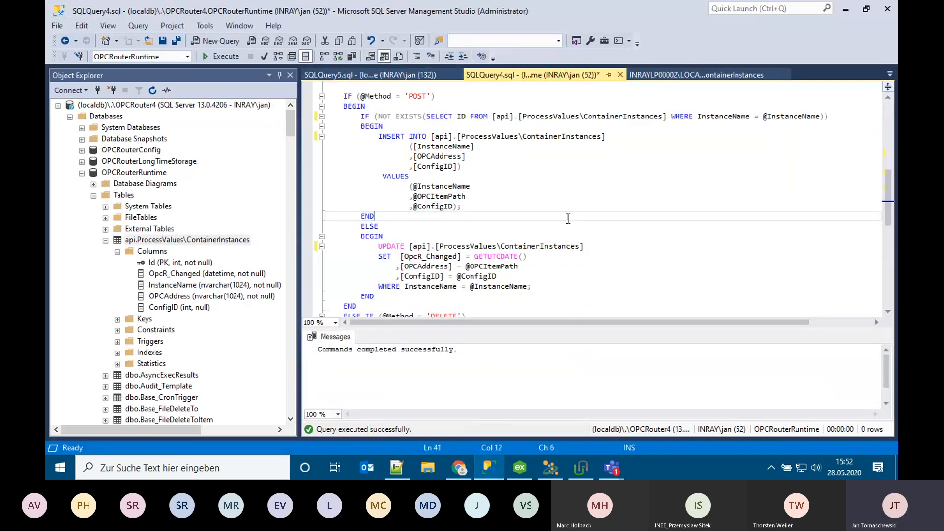
click(394, 75)
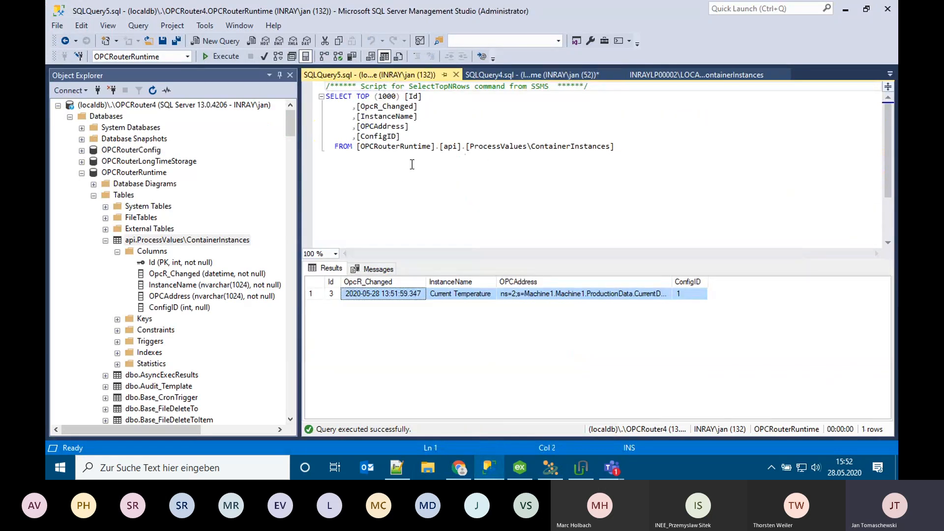
click(414, 146)
click(220, 56)
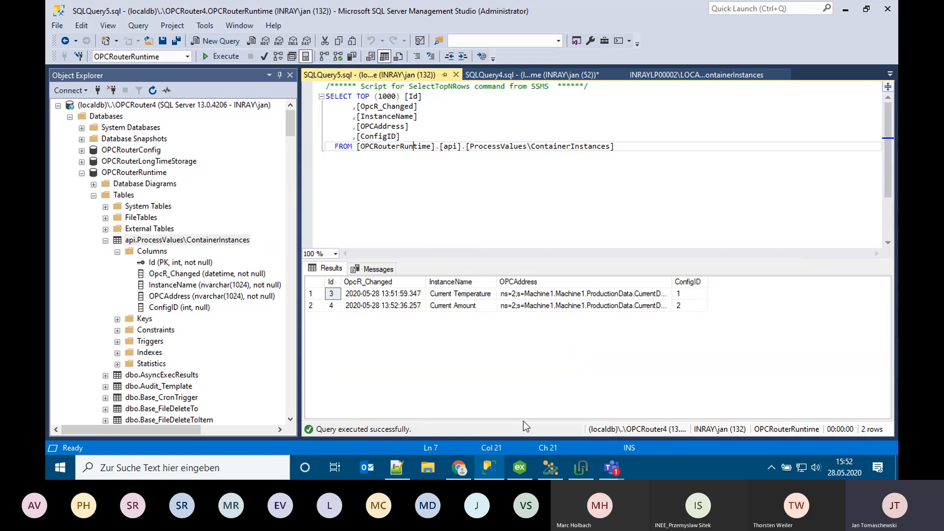
Switch back to OPC Router and check the runtime state of the connections under ContainerInstances
click(550, 468)
click(63, 173)
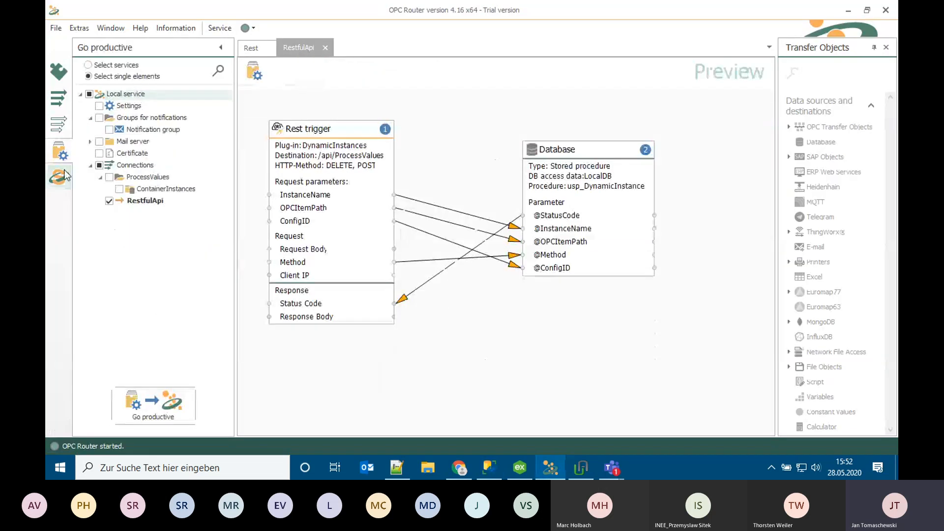
click(60, 176)
click(162, 180)
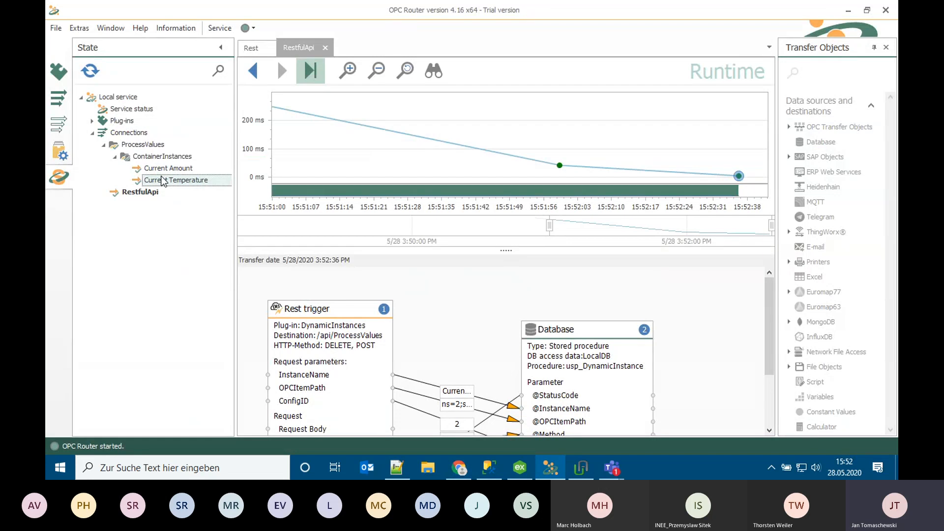
click(164, 157)
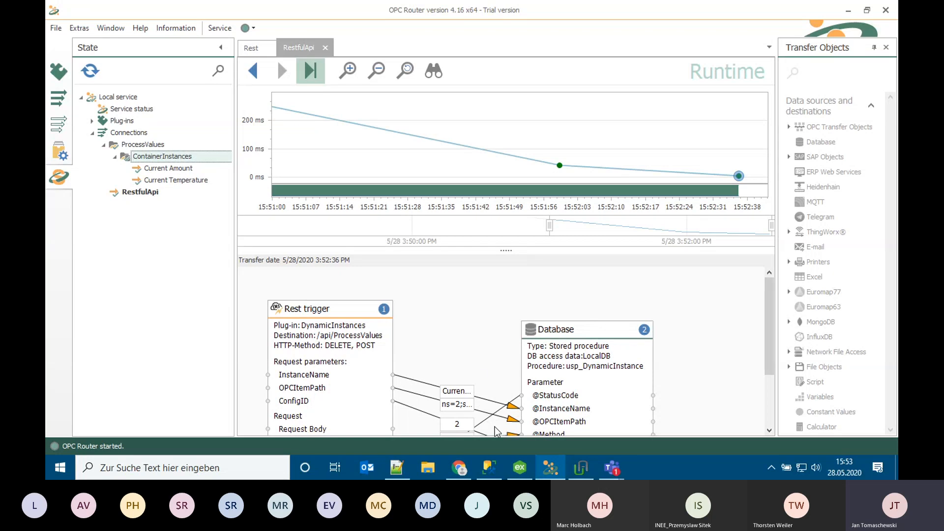
Return to SQL Server Management Studio and select the top 1000 rows of TrainingDB's dbo.TBL_ProcessValues on server INRAYLP00002
click(489, 467)
click(684, 76)
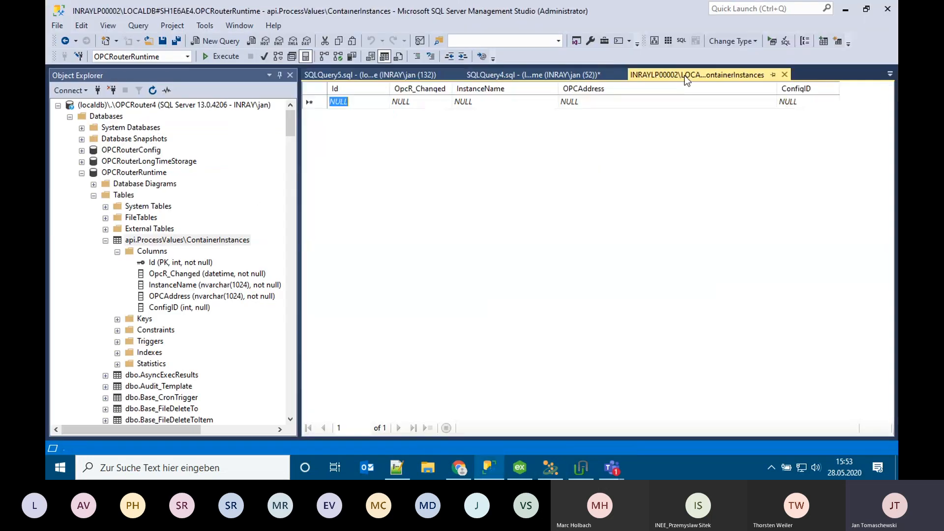
click(550, 75)
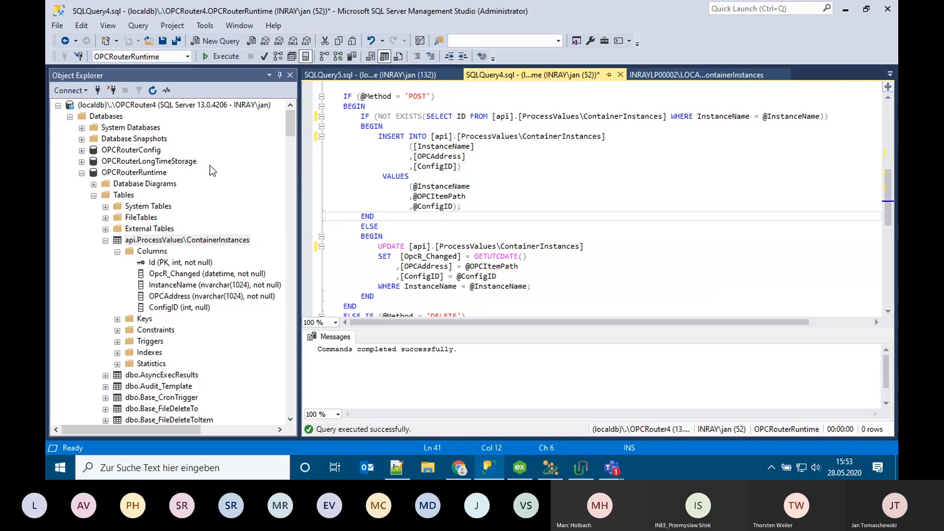
click(81, 174)
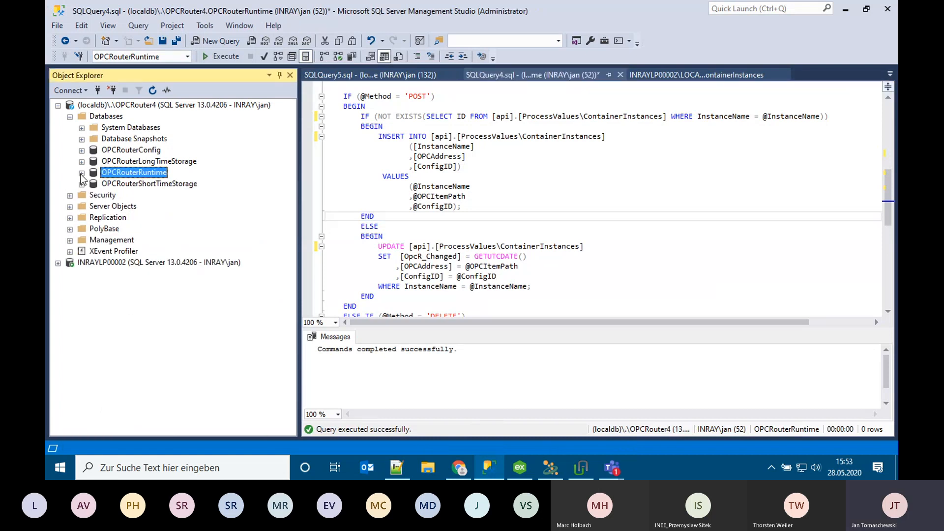
click(60, 265)
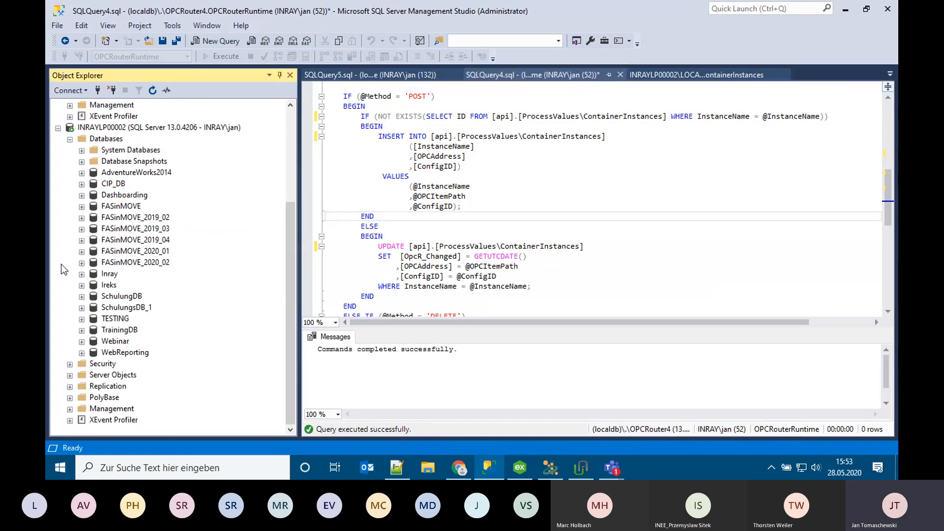
click(82, 330)
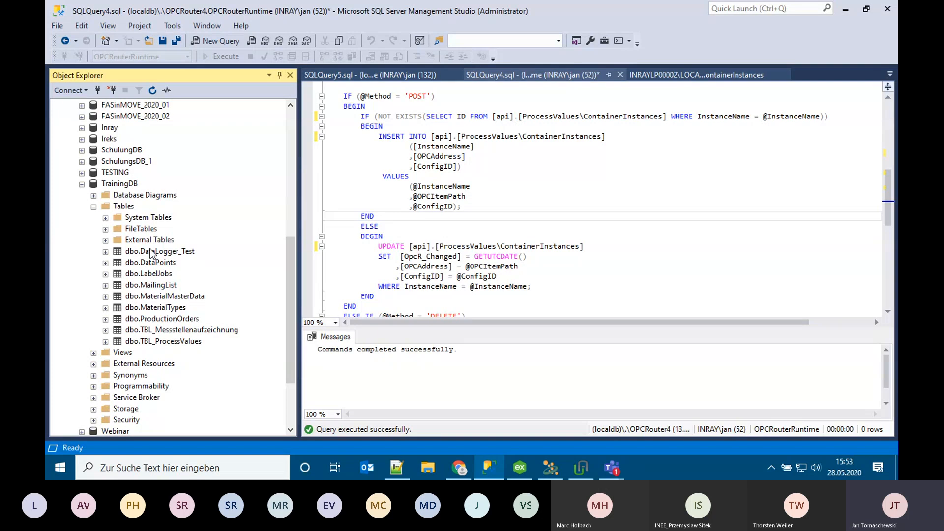
right_click(149, 340)
click(229, 189)
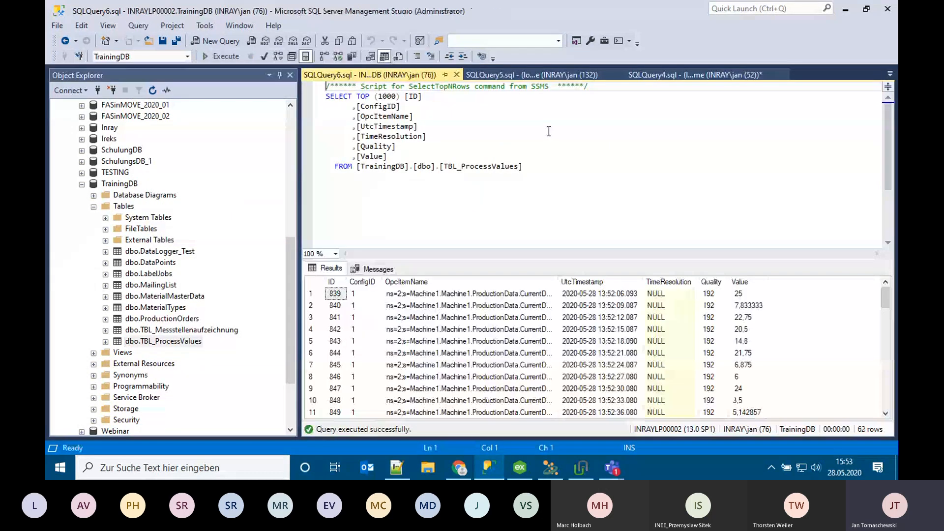
Switch to OPC Router and review the available OPC transfer objects and OPC triggers in the design view
click(559, 475)
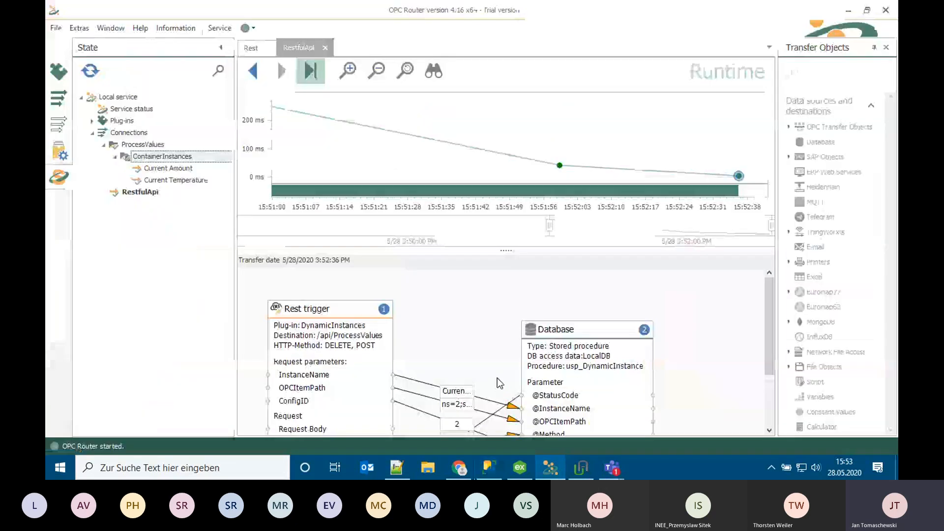
click(58, 98)
click(133, 172)
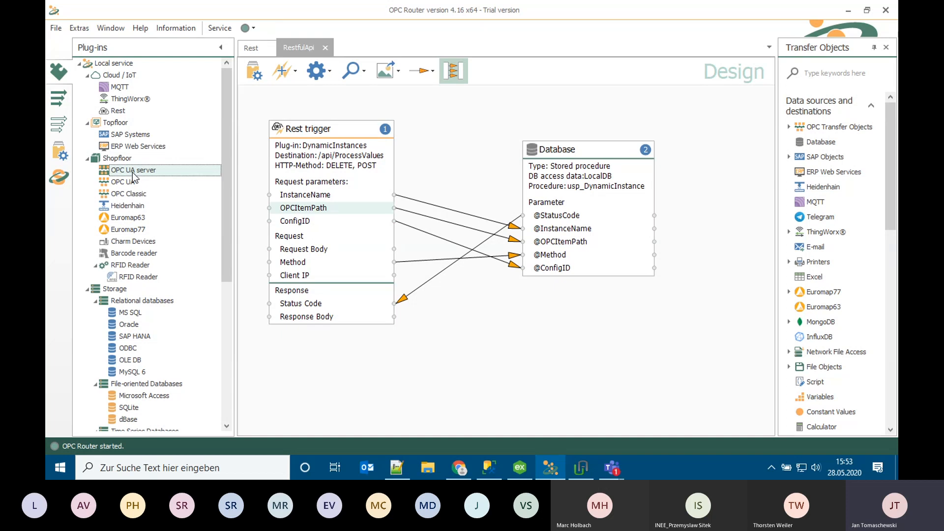
click(789, 127)
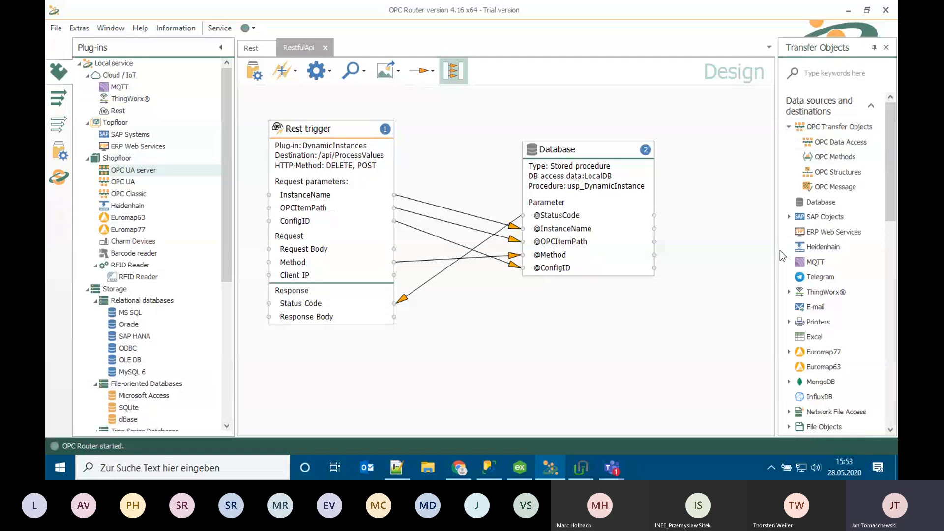
drag(893, 186, 869, 425)
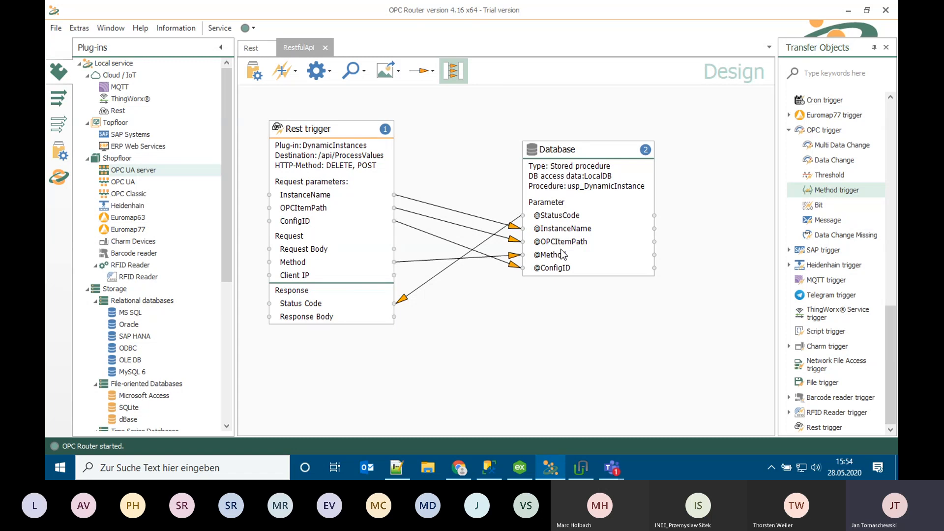
Check the Current Temperature instance in the runtime view and the instance creation options of Template Process Data
click(63, 178)
click(163, 181)
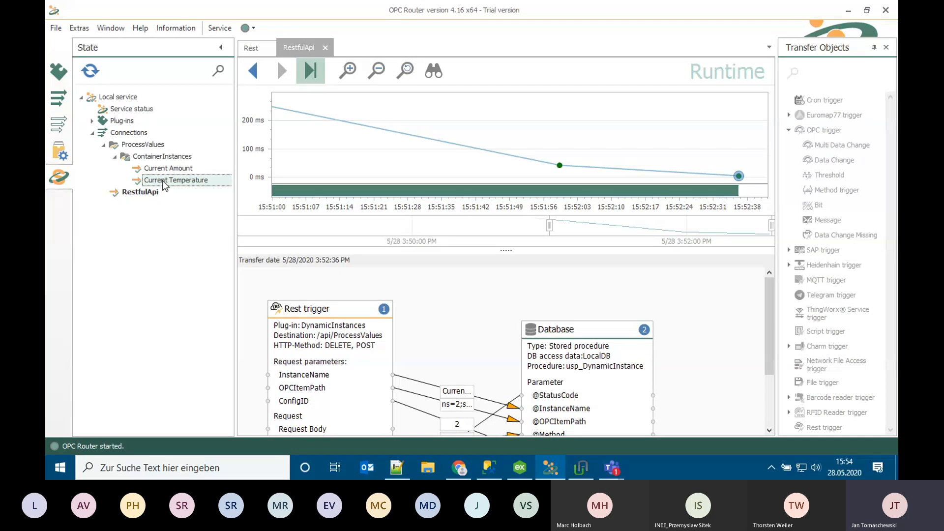
click(58, 123)
right_click(163, 114)
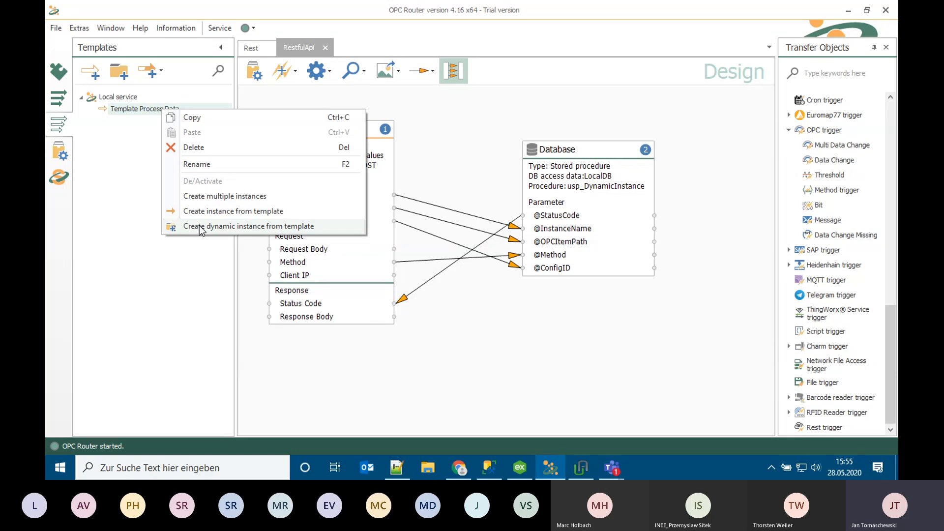
click(561, 349)
Switch to the Microsoft Teams meeting and read the participant's question in the meeting chat
click(606, 470)
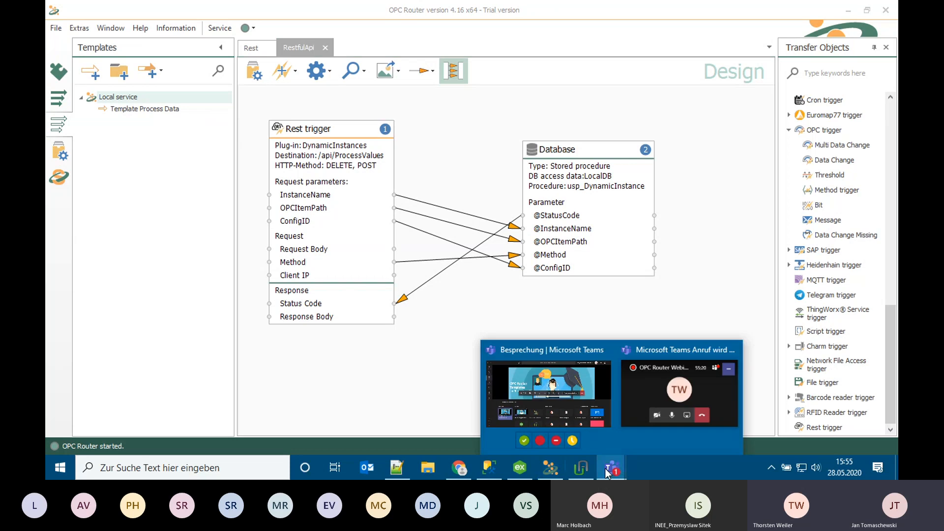
click(566, 383)
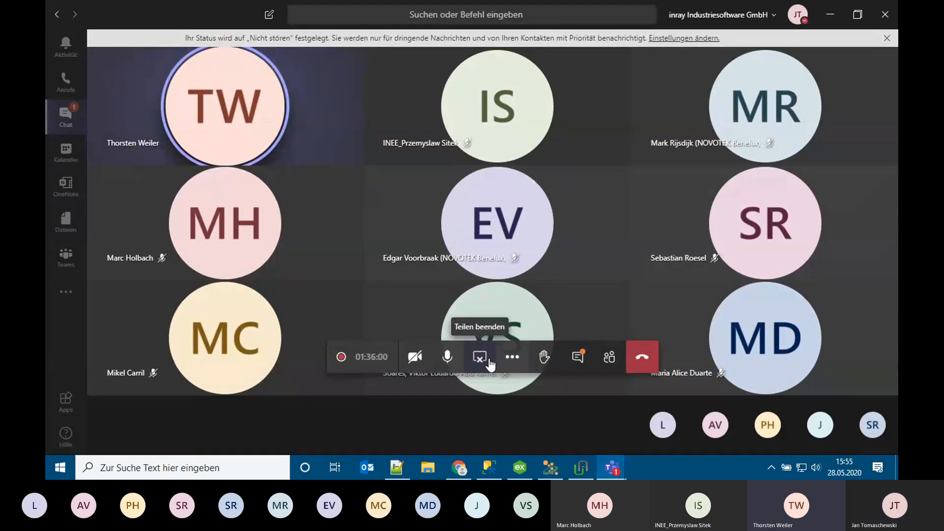
click(577, 357)
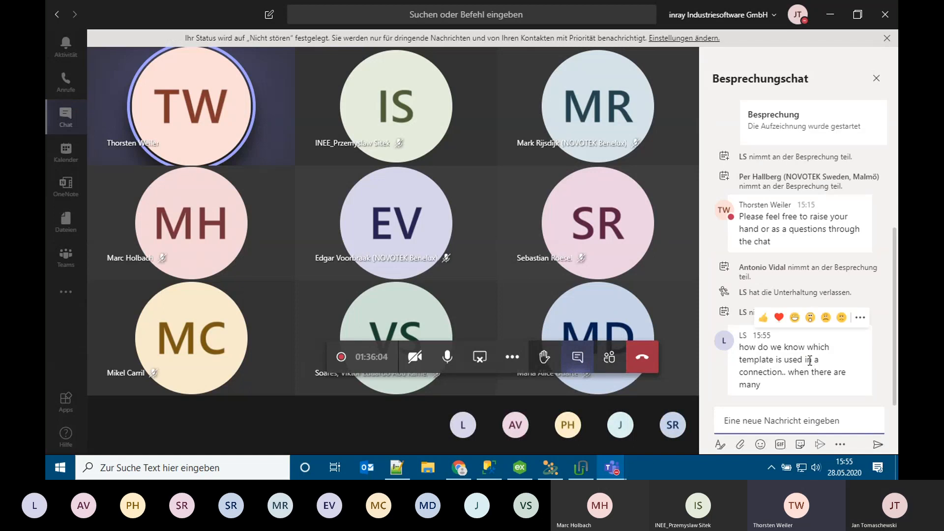
mouse_move(810, 361)
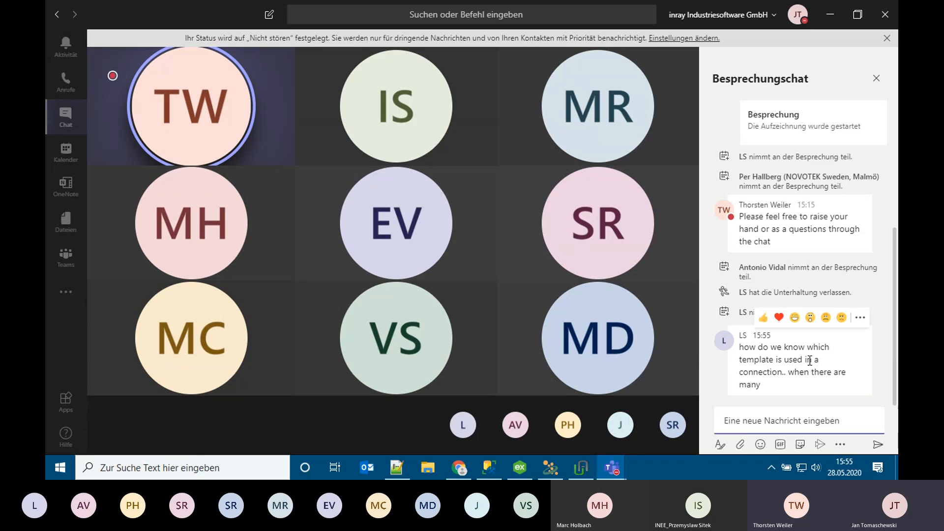
mouse_move(489, 323)
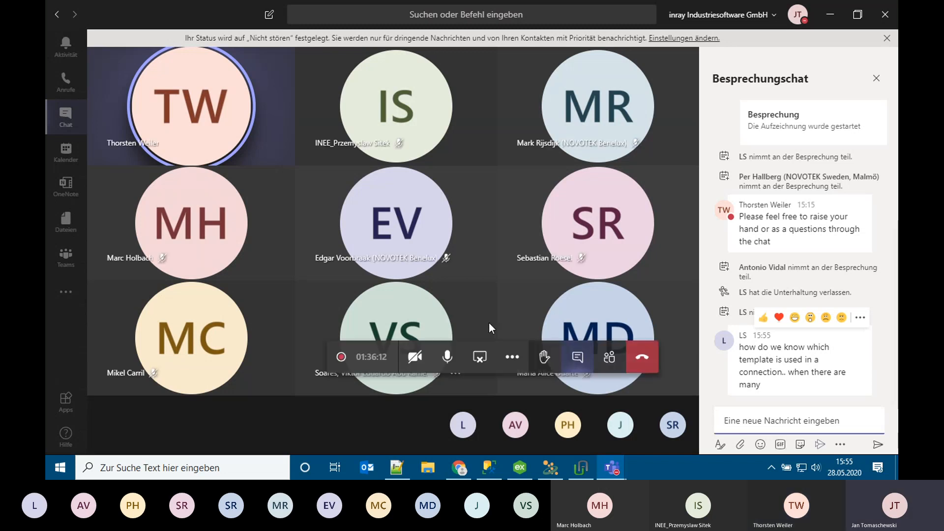